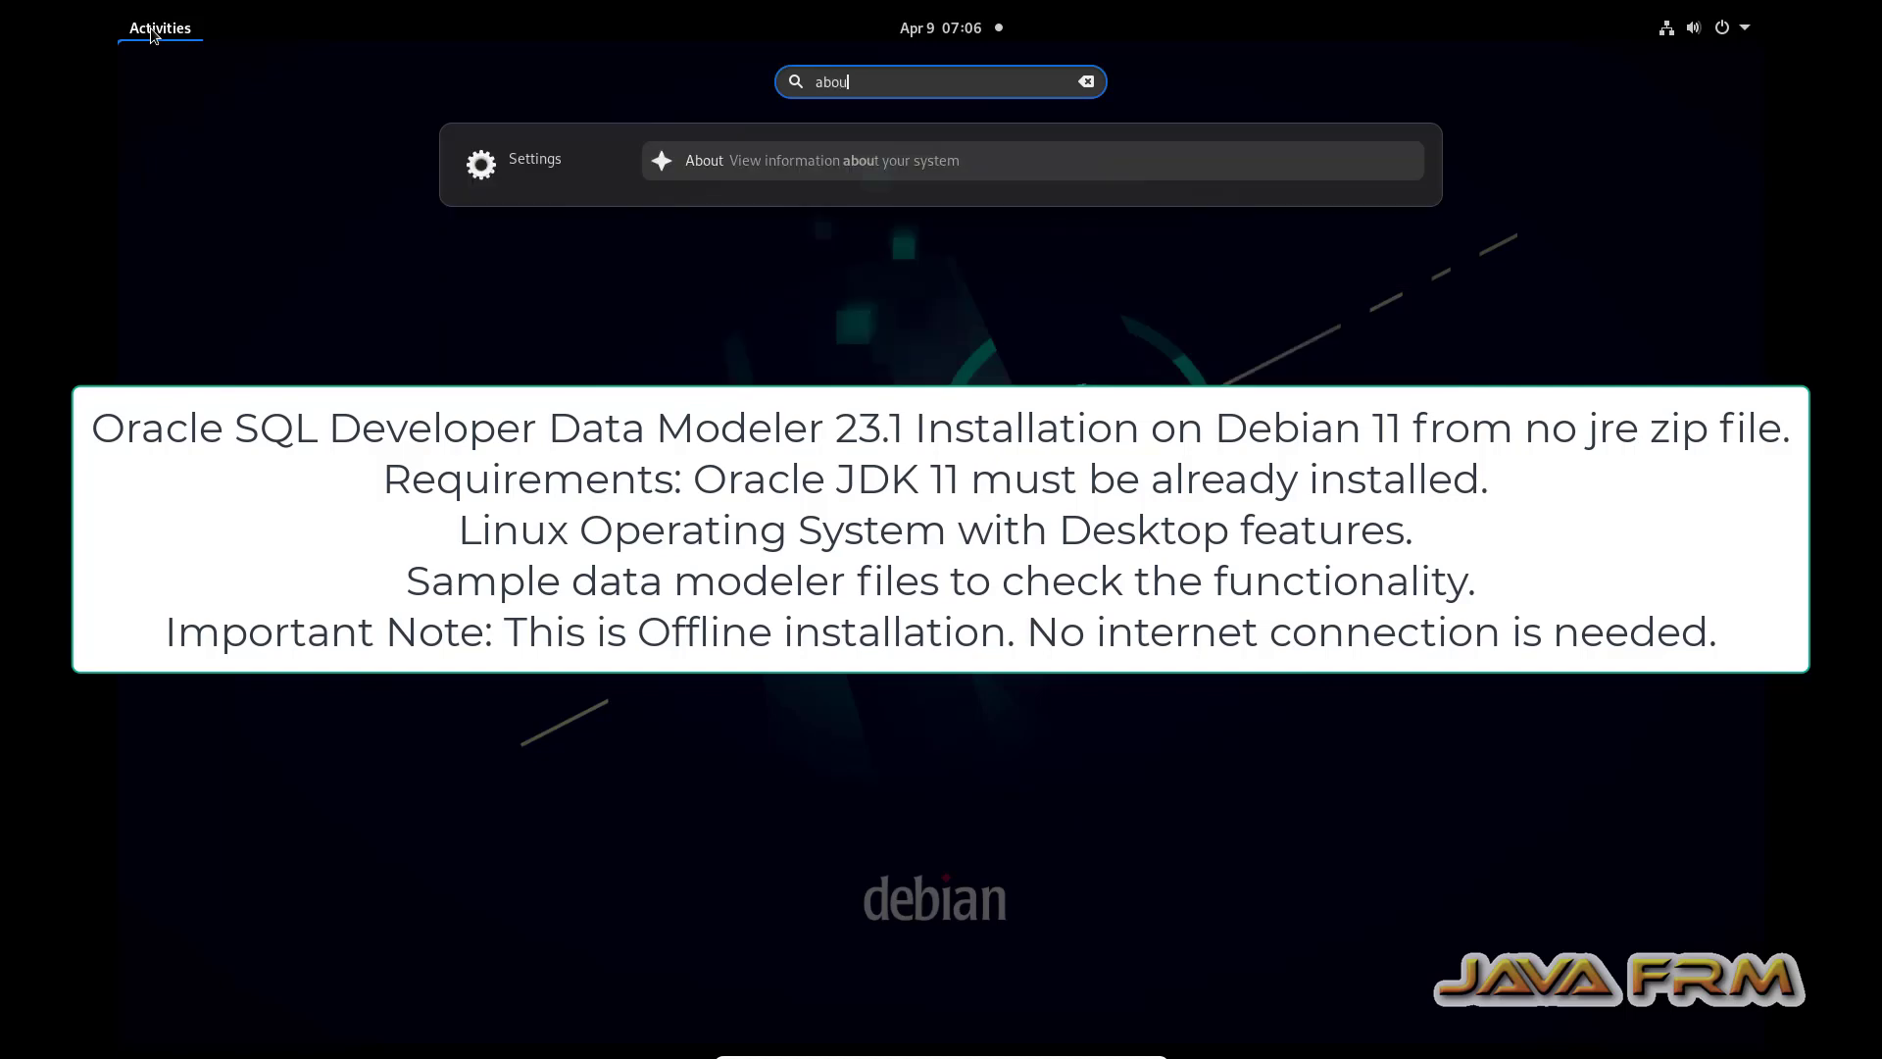
Check the OS name in the system's About settings, dismissing the device rename without changes, and close Settings.
key(Return)
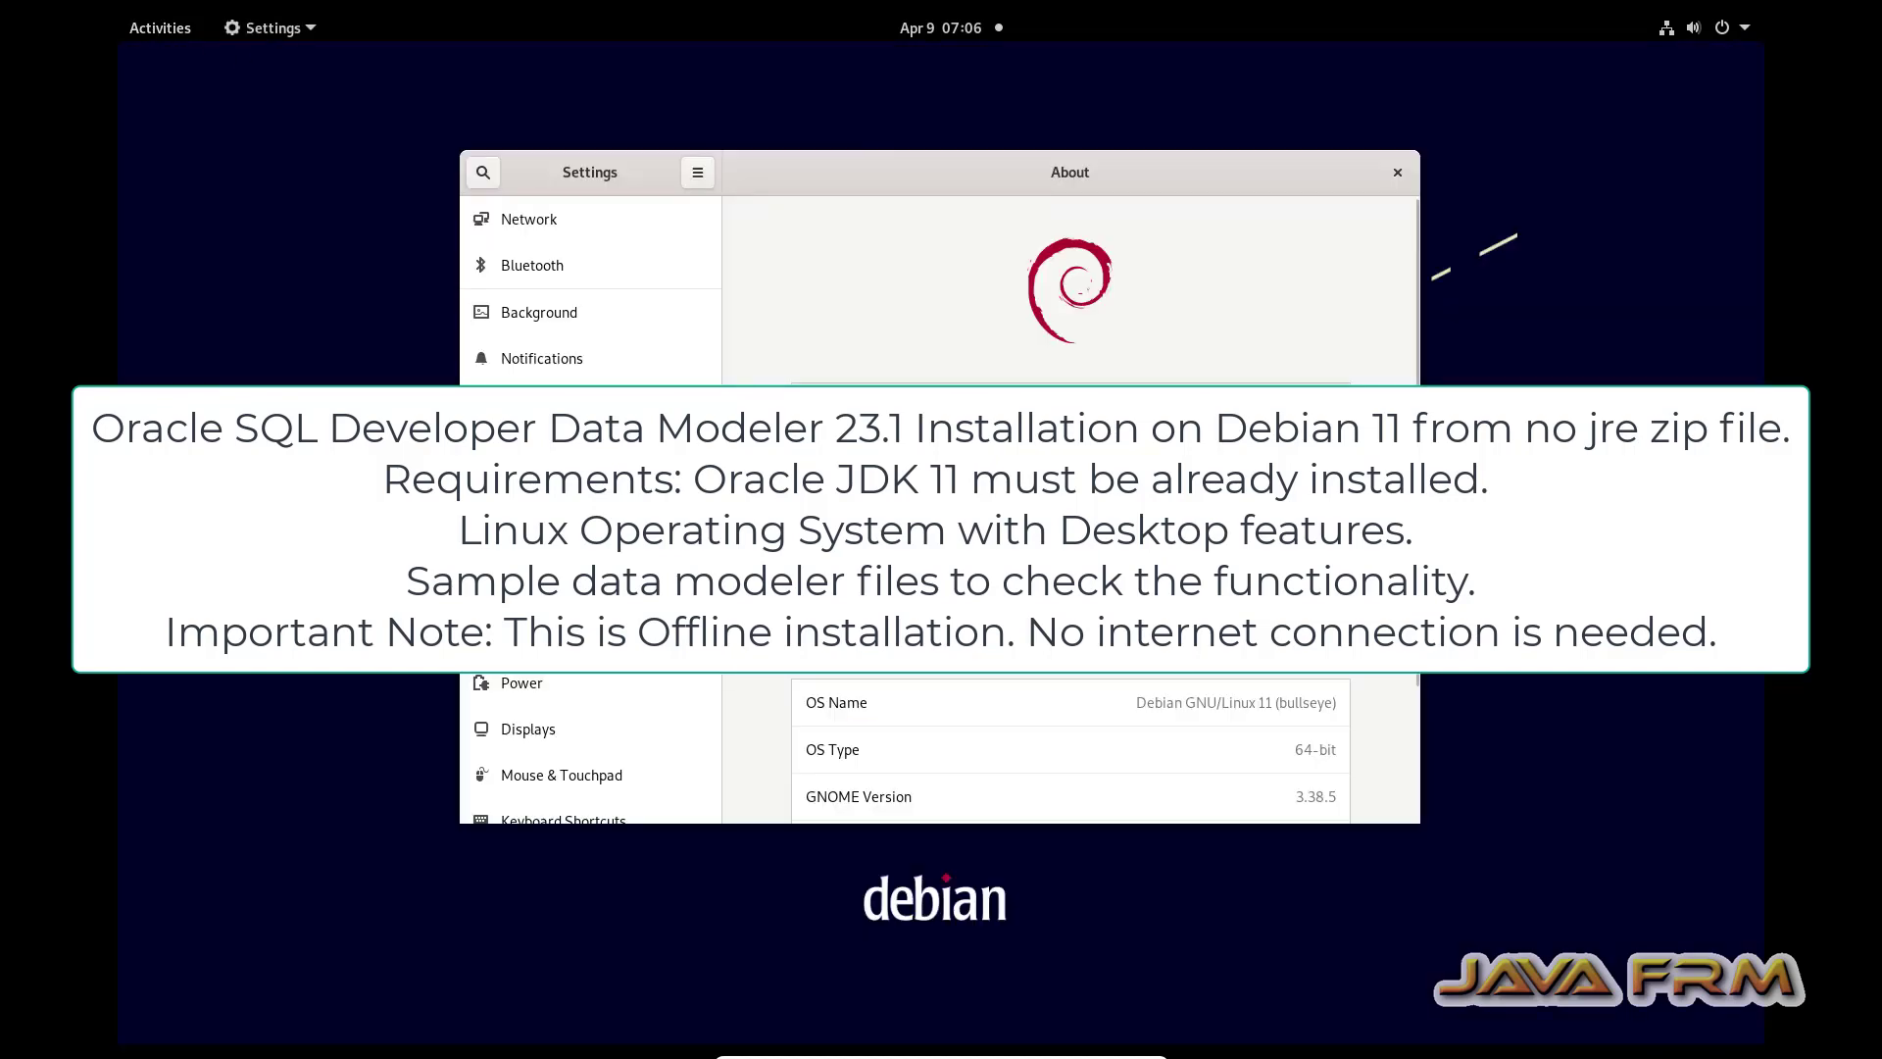
click(1335, 410)
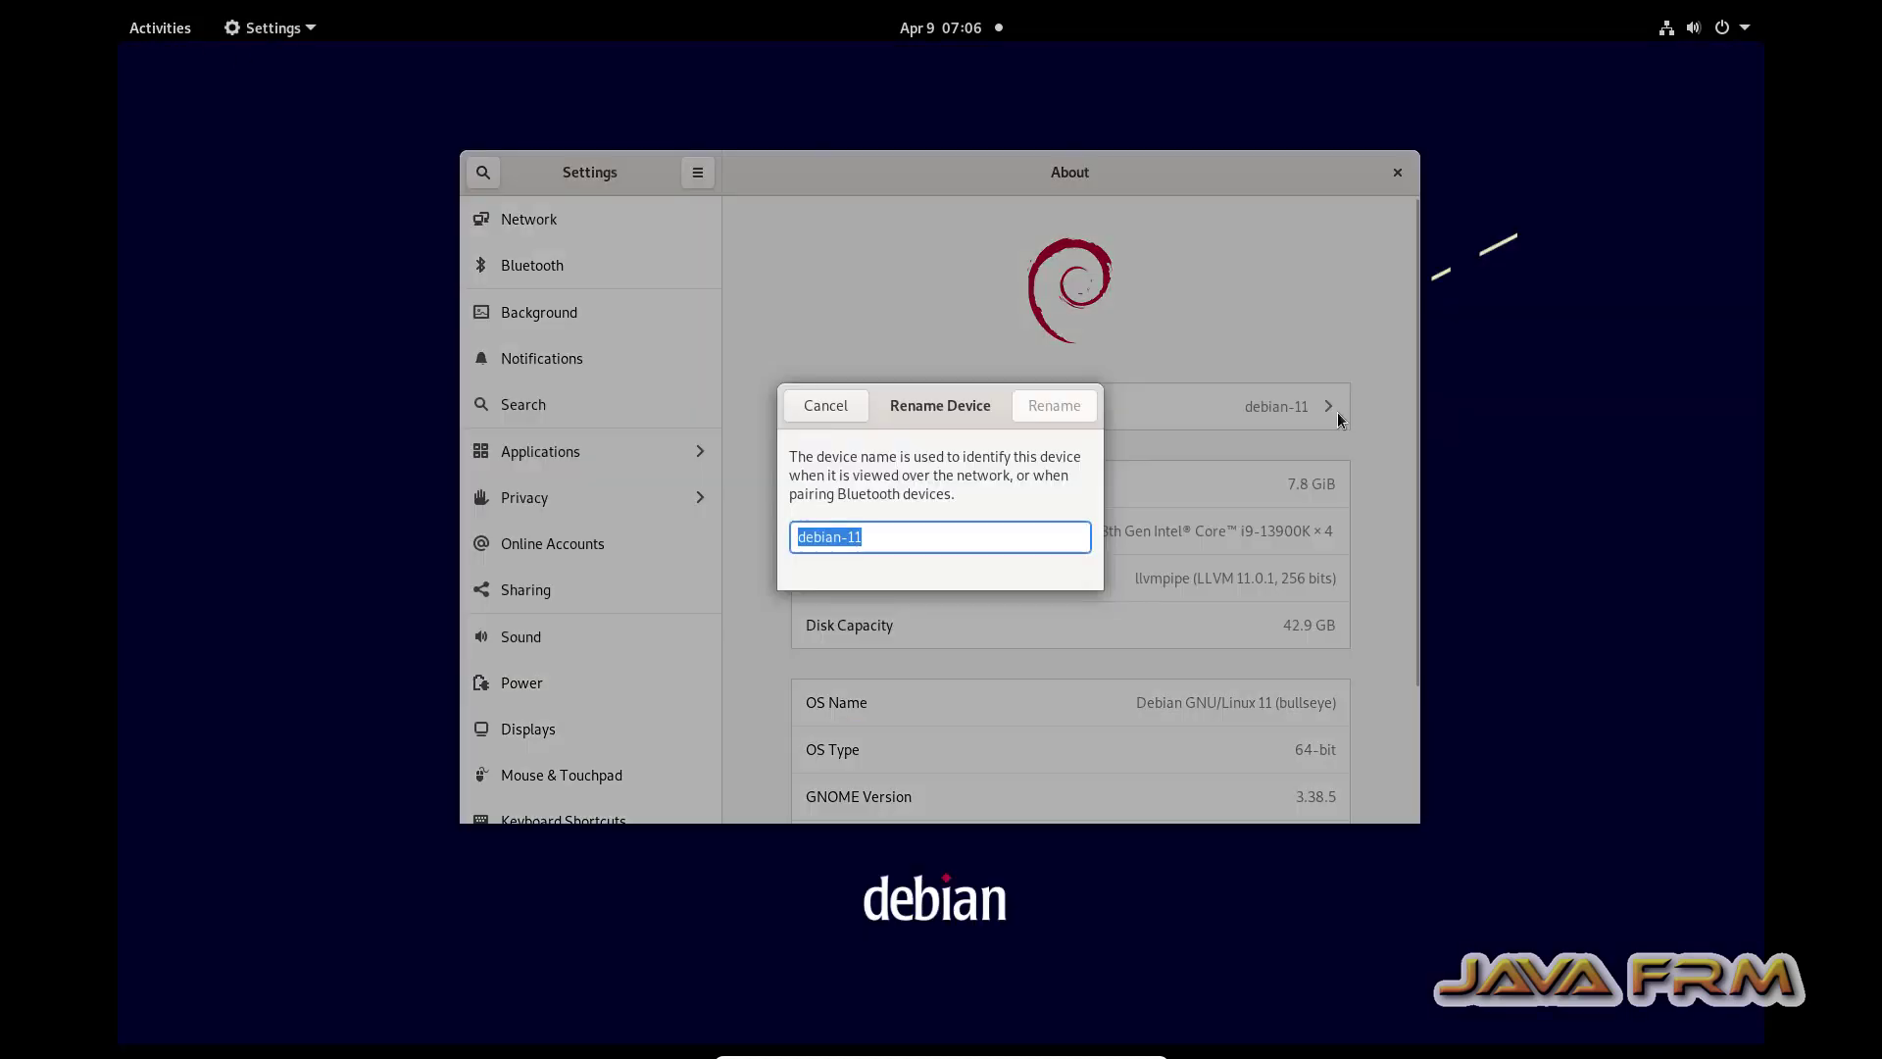
click(815, 412)
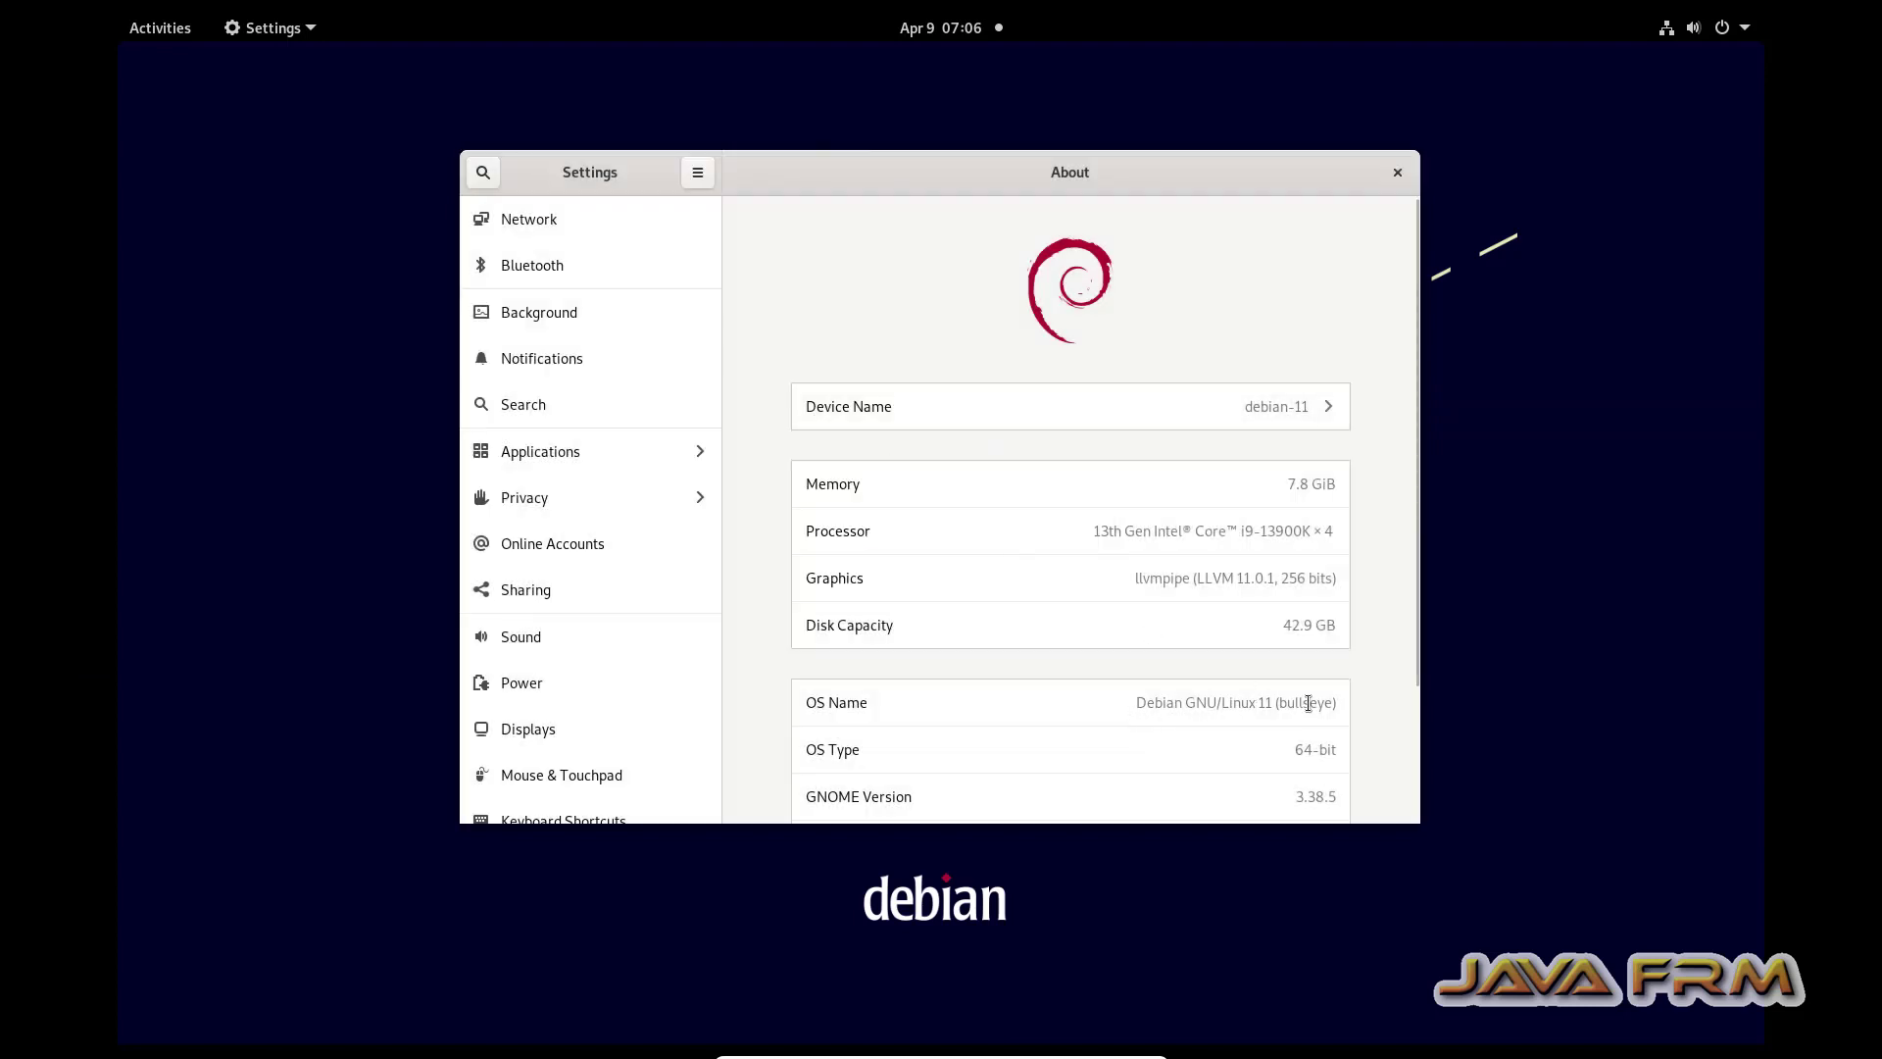
drag(1310, 704, 1109, 705)
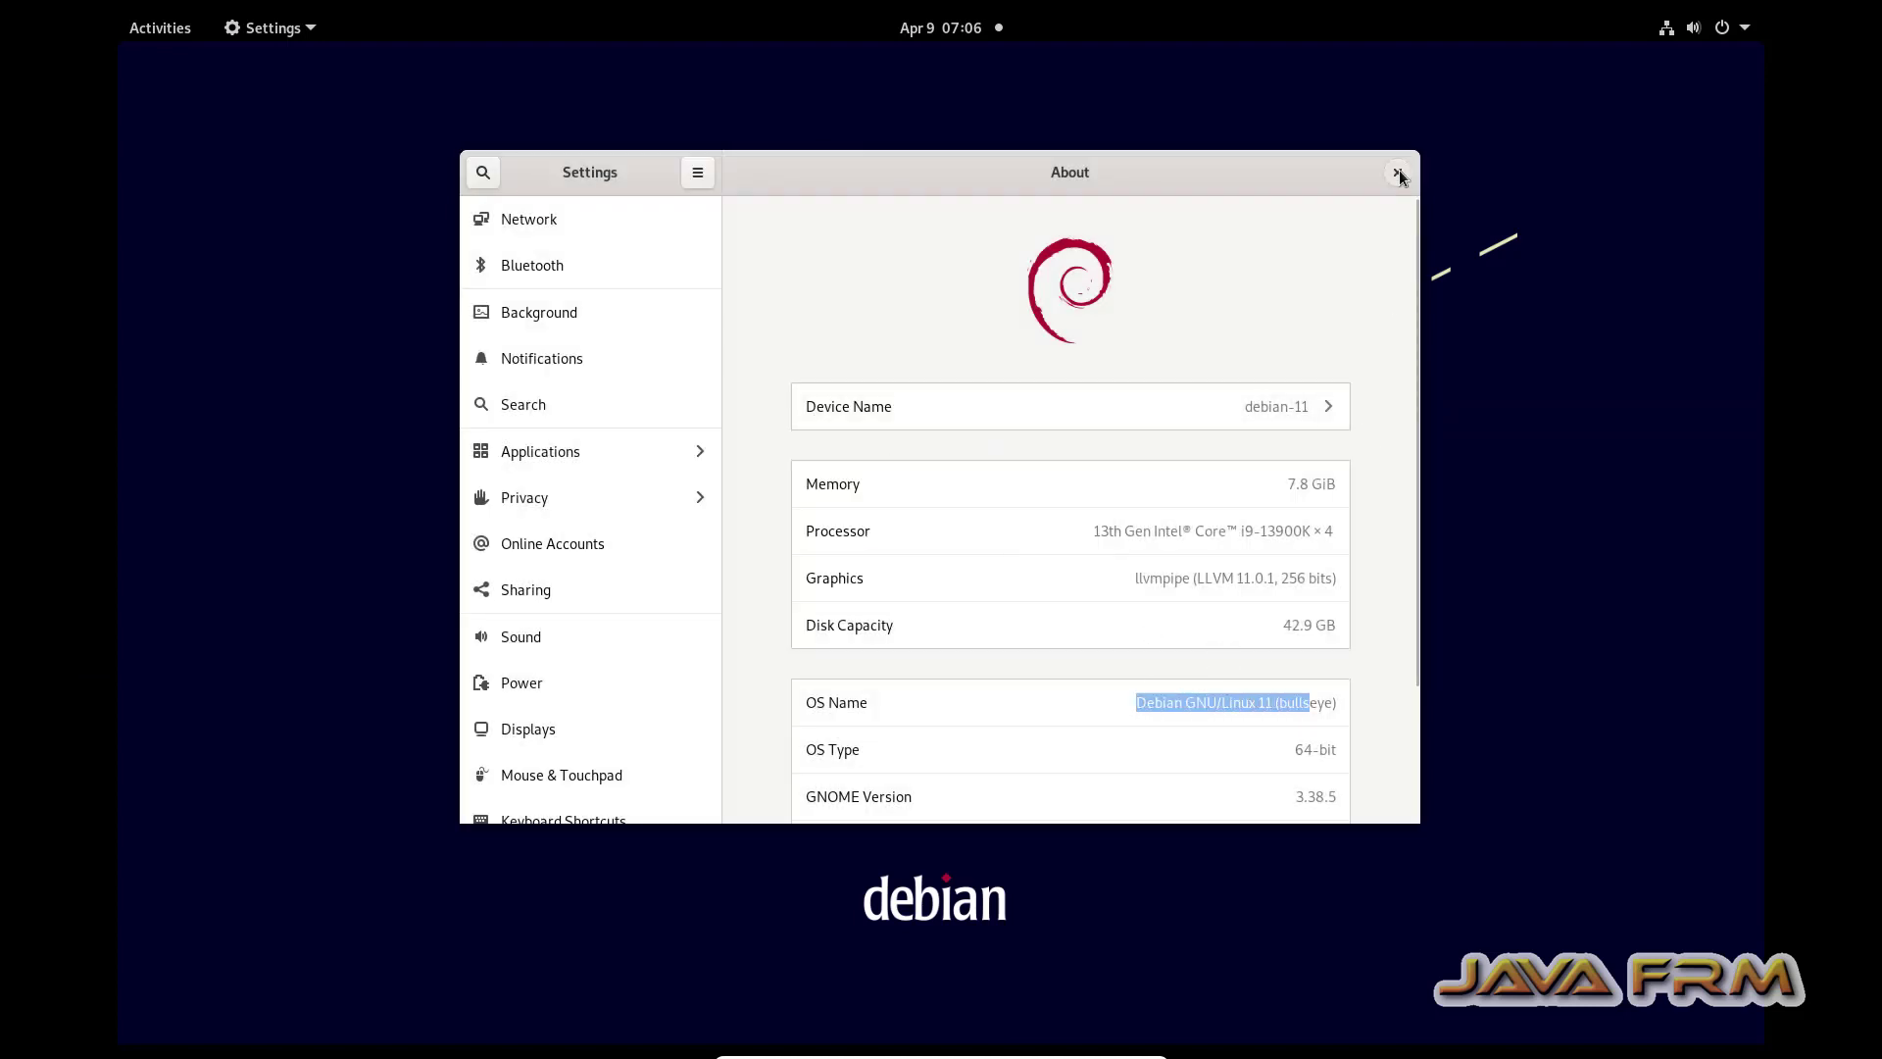
click(1399, 177)
Browse the computer's file system in the file manager to the /opt/jdk-11 folder and inspect its contents.
click(172, 37)
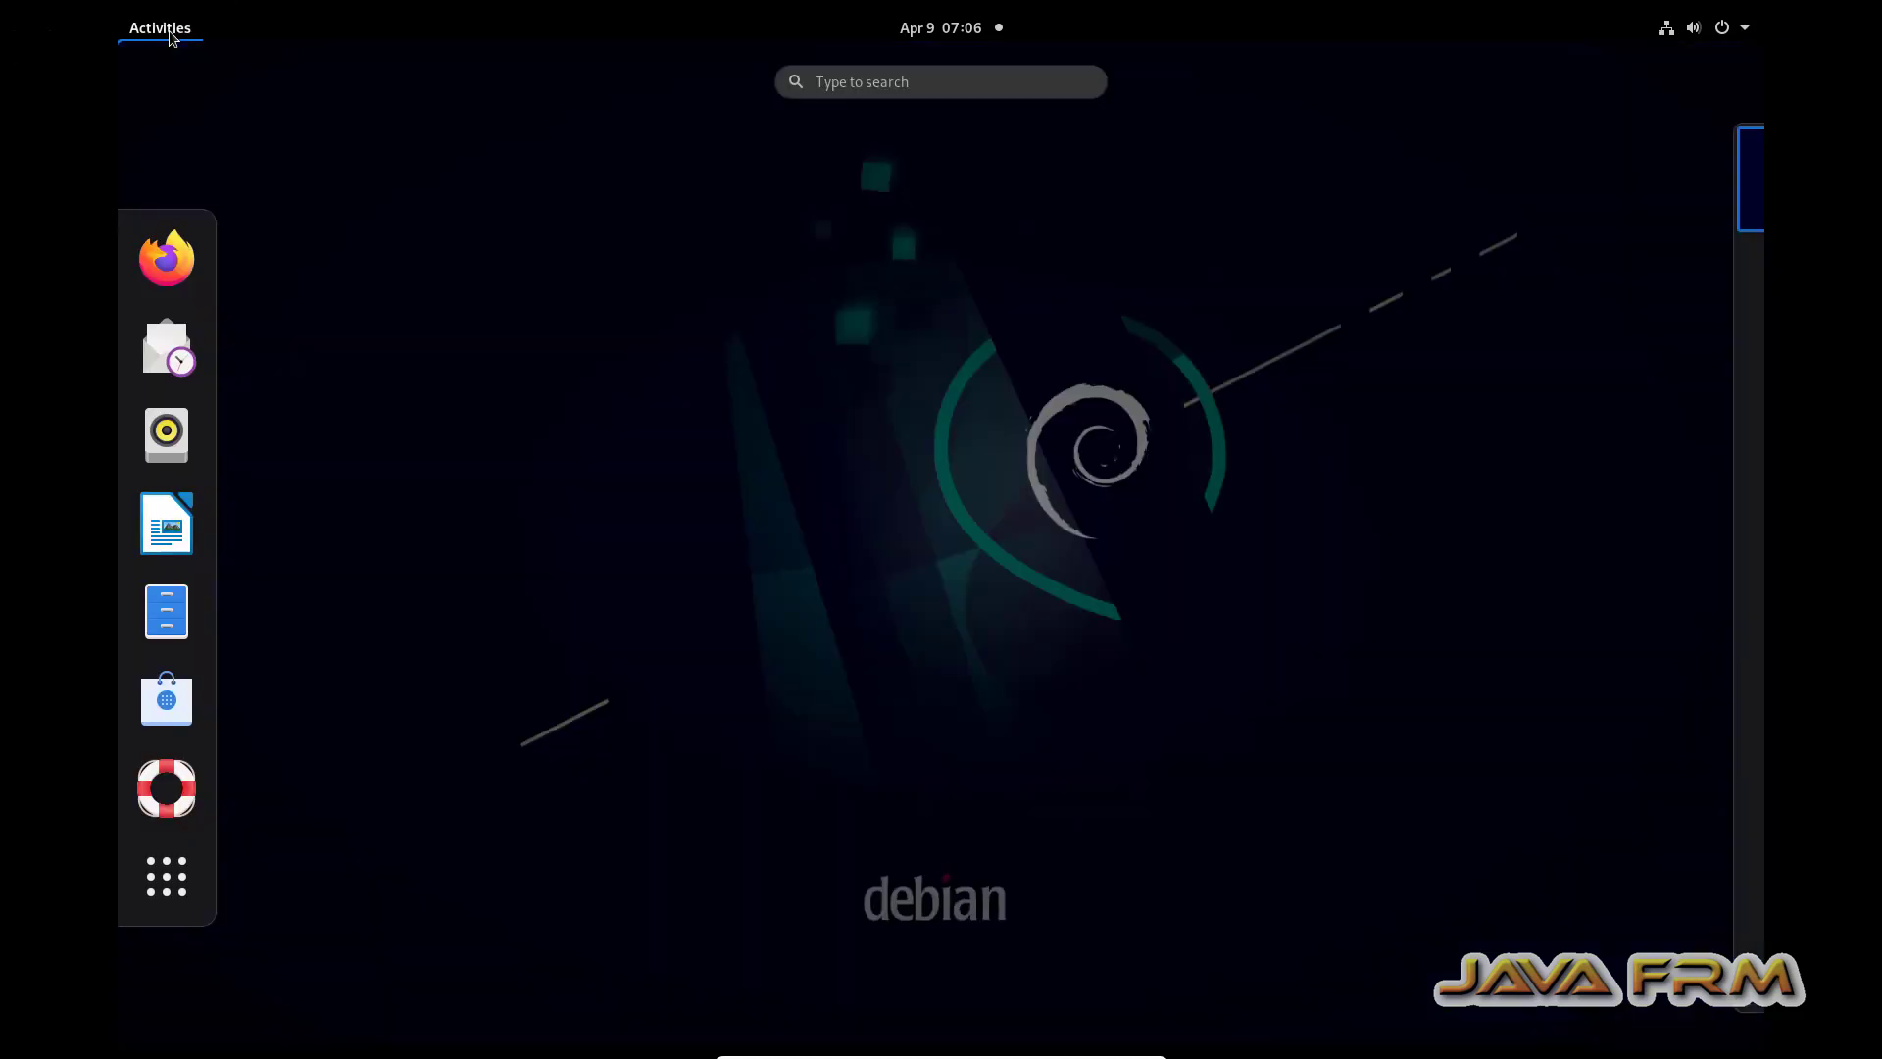
click(162, 608)
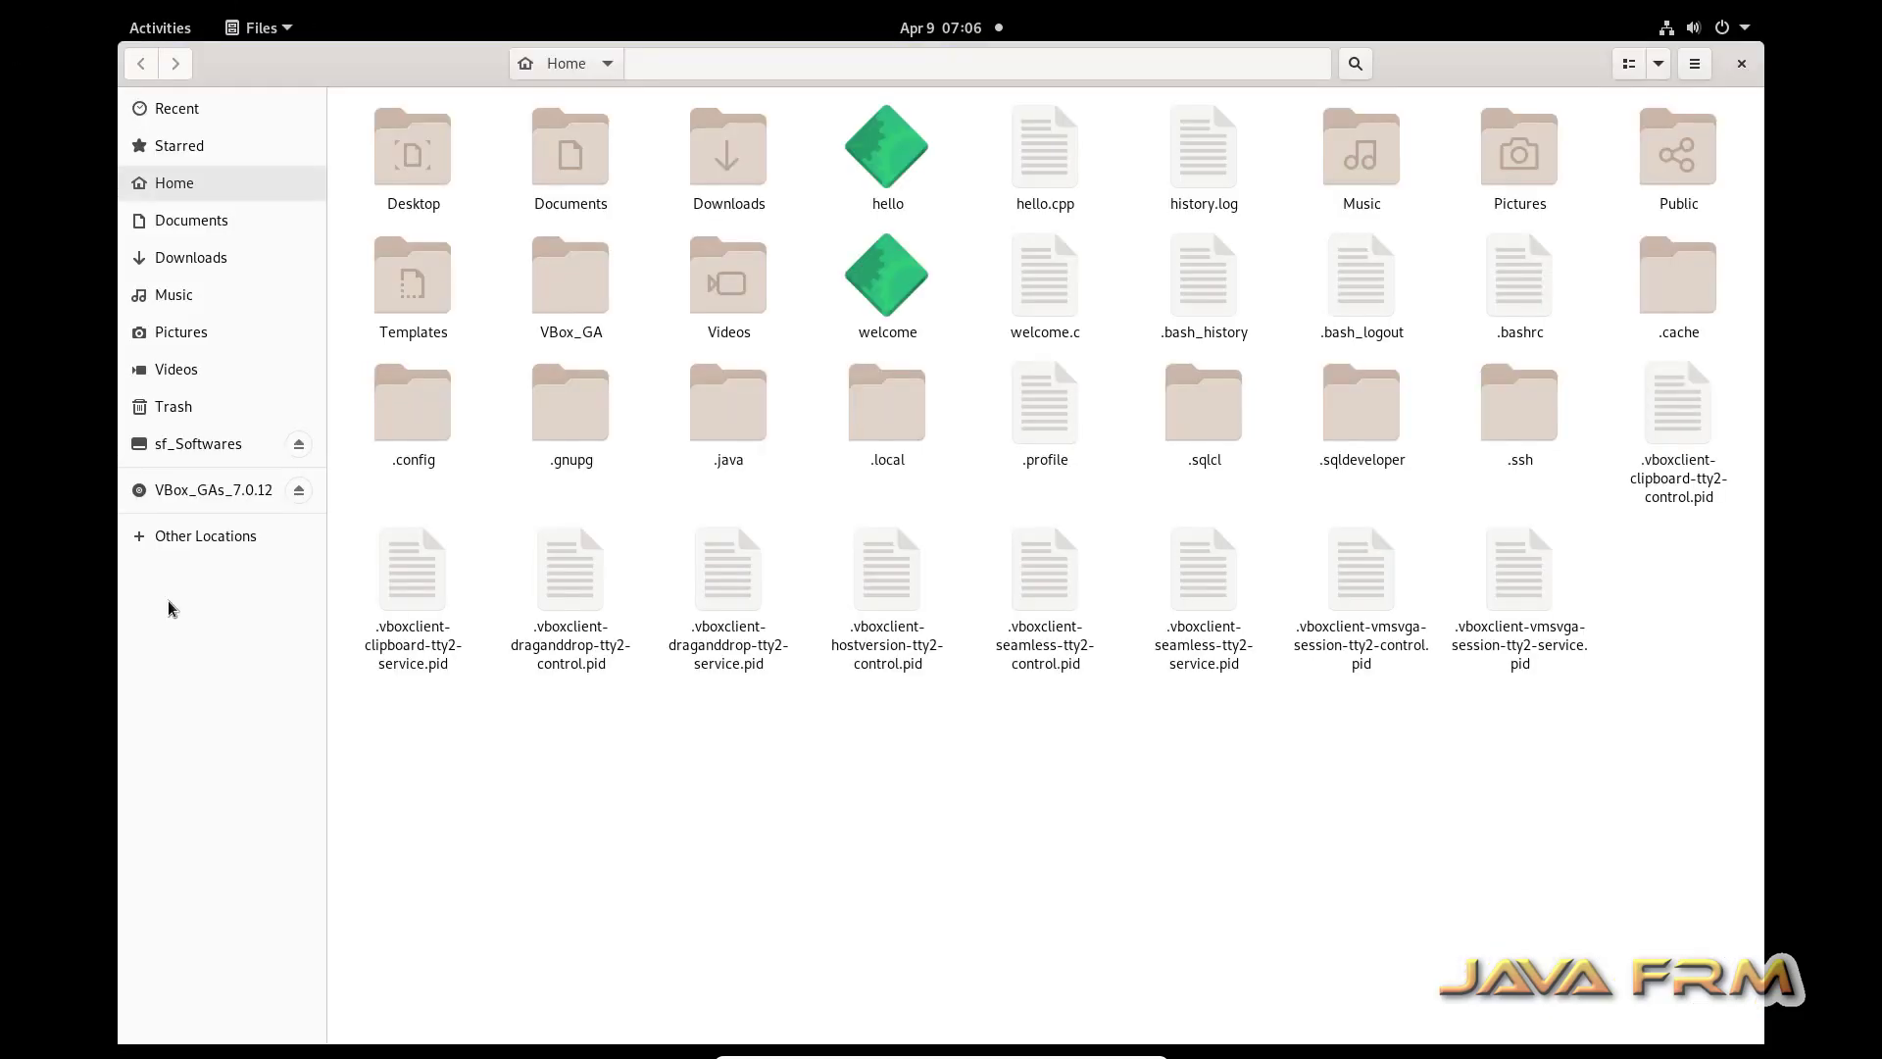
click(193, 536)
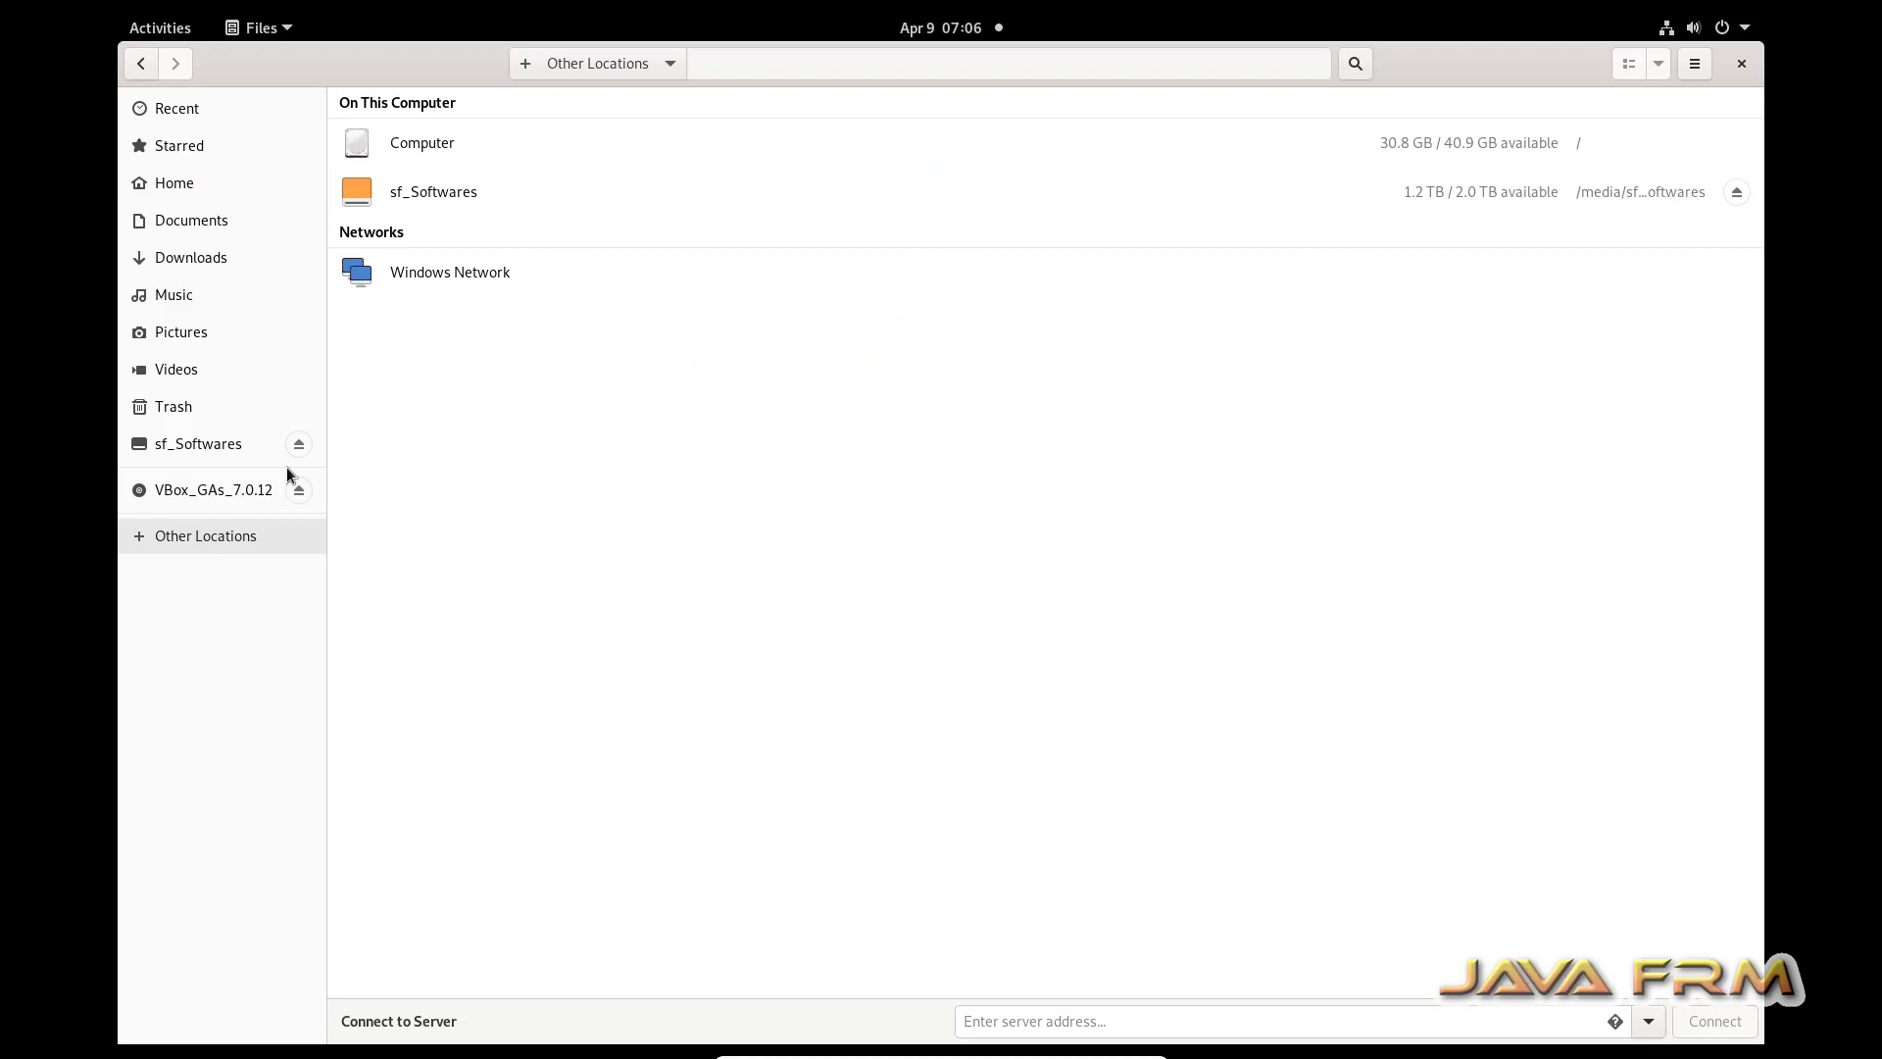
click(414, 147)
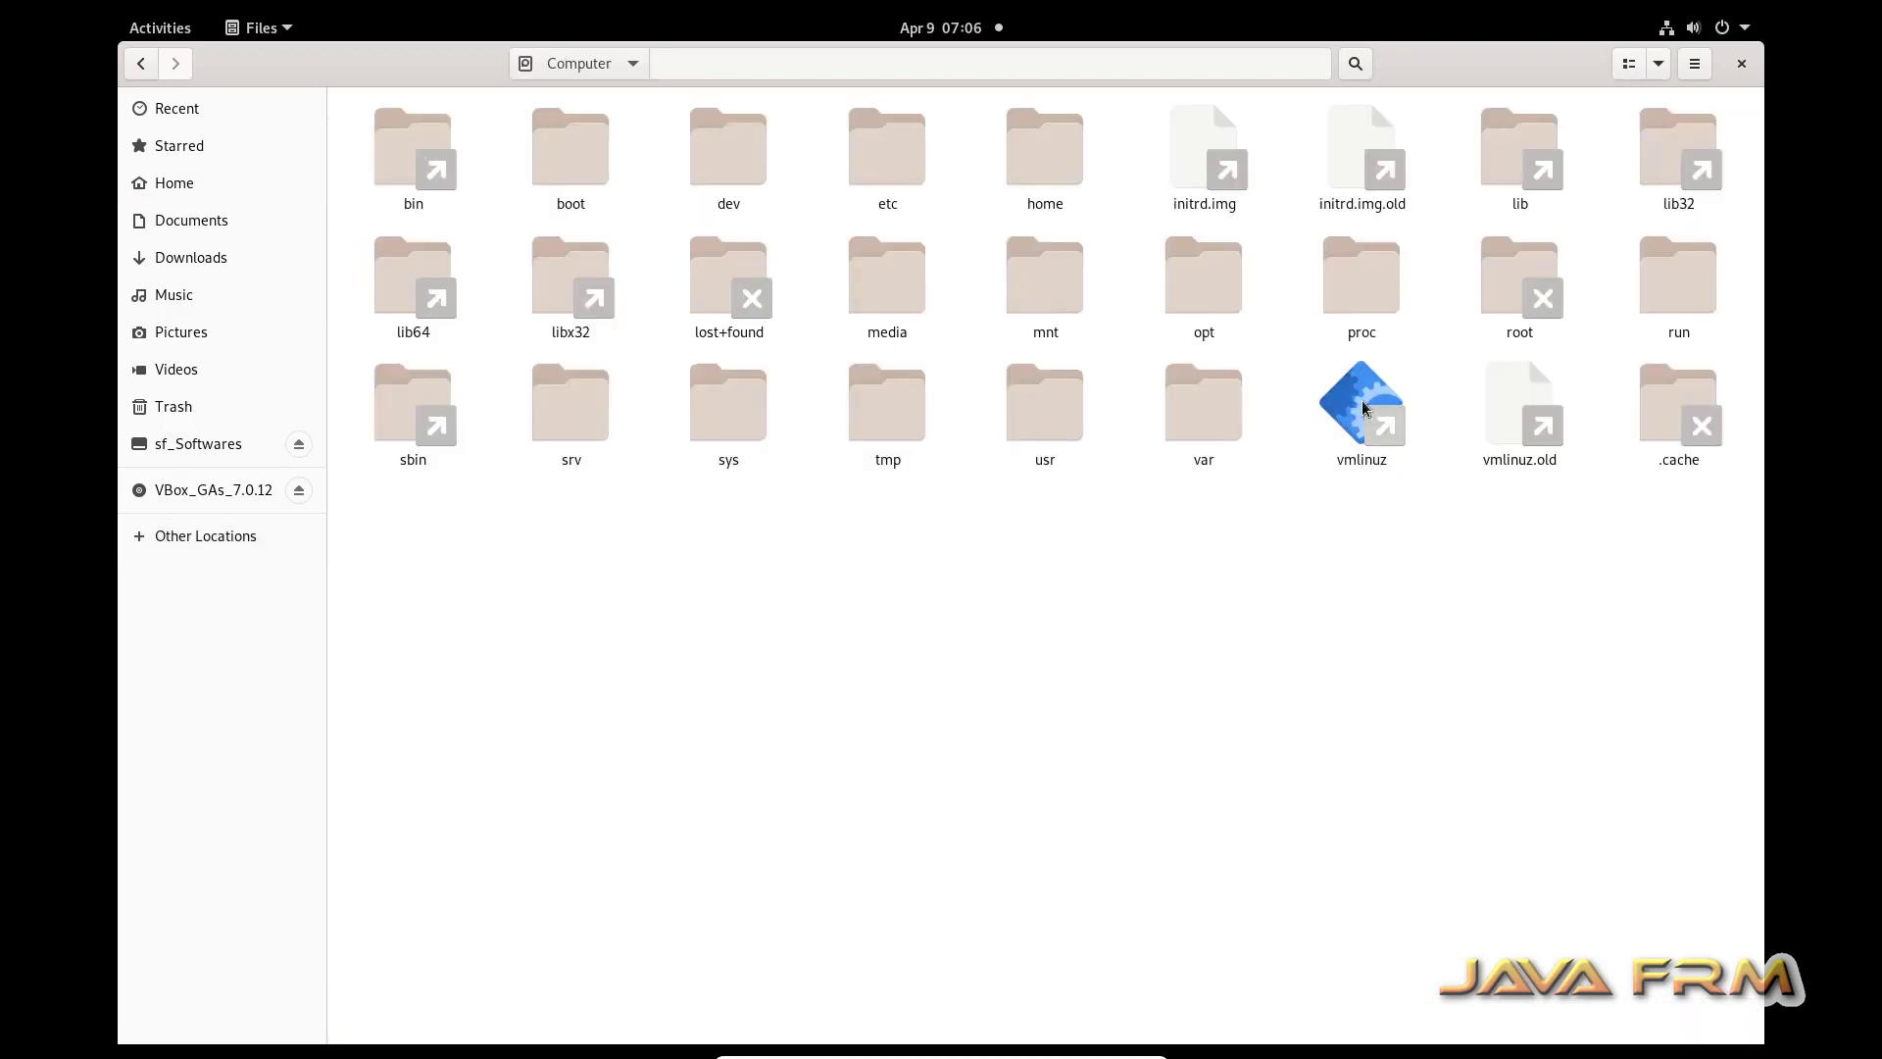
double_click(1206, 294)
click(931, 186)
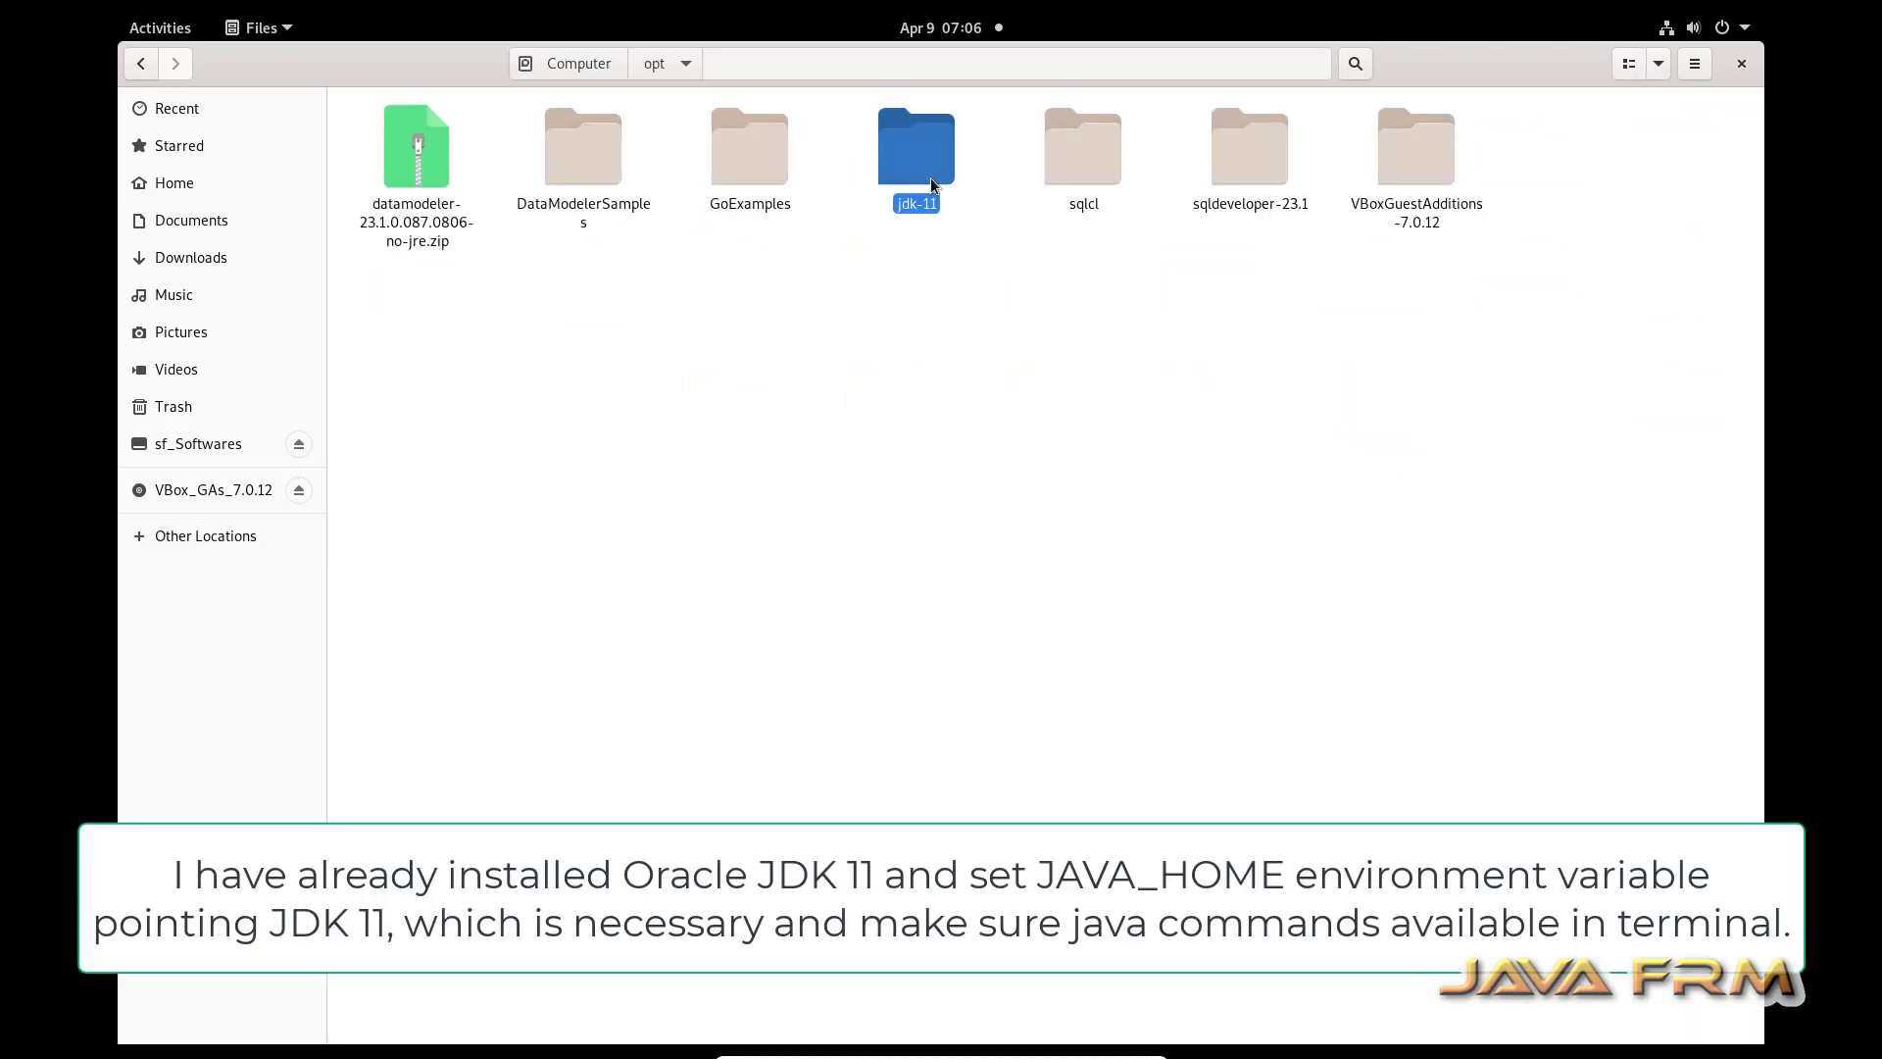
double_click(931, 186)
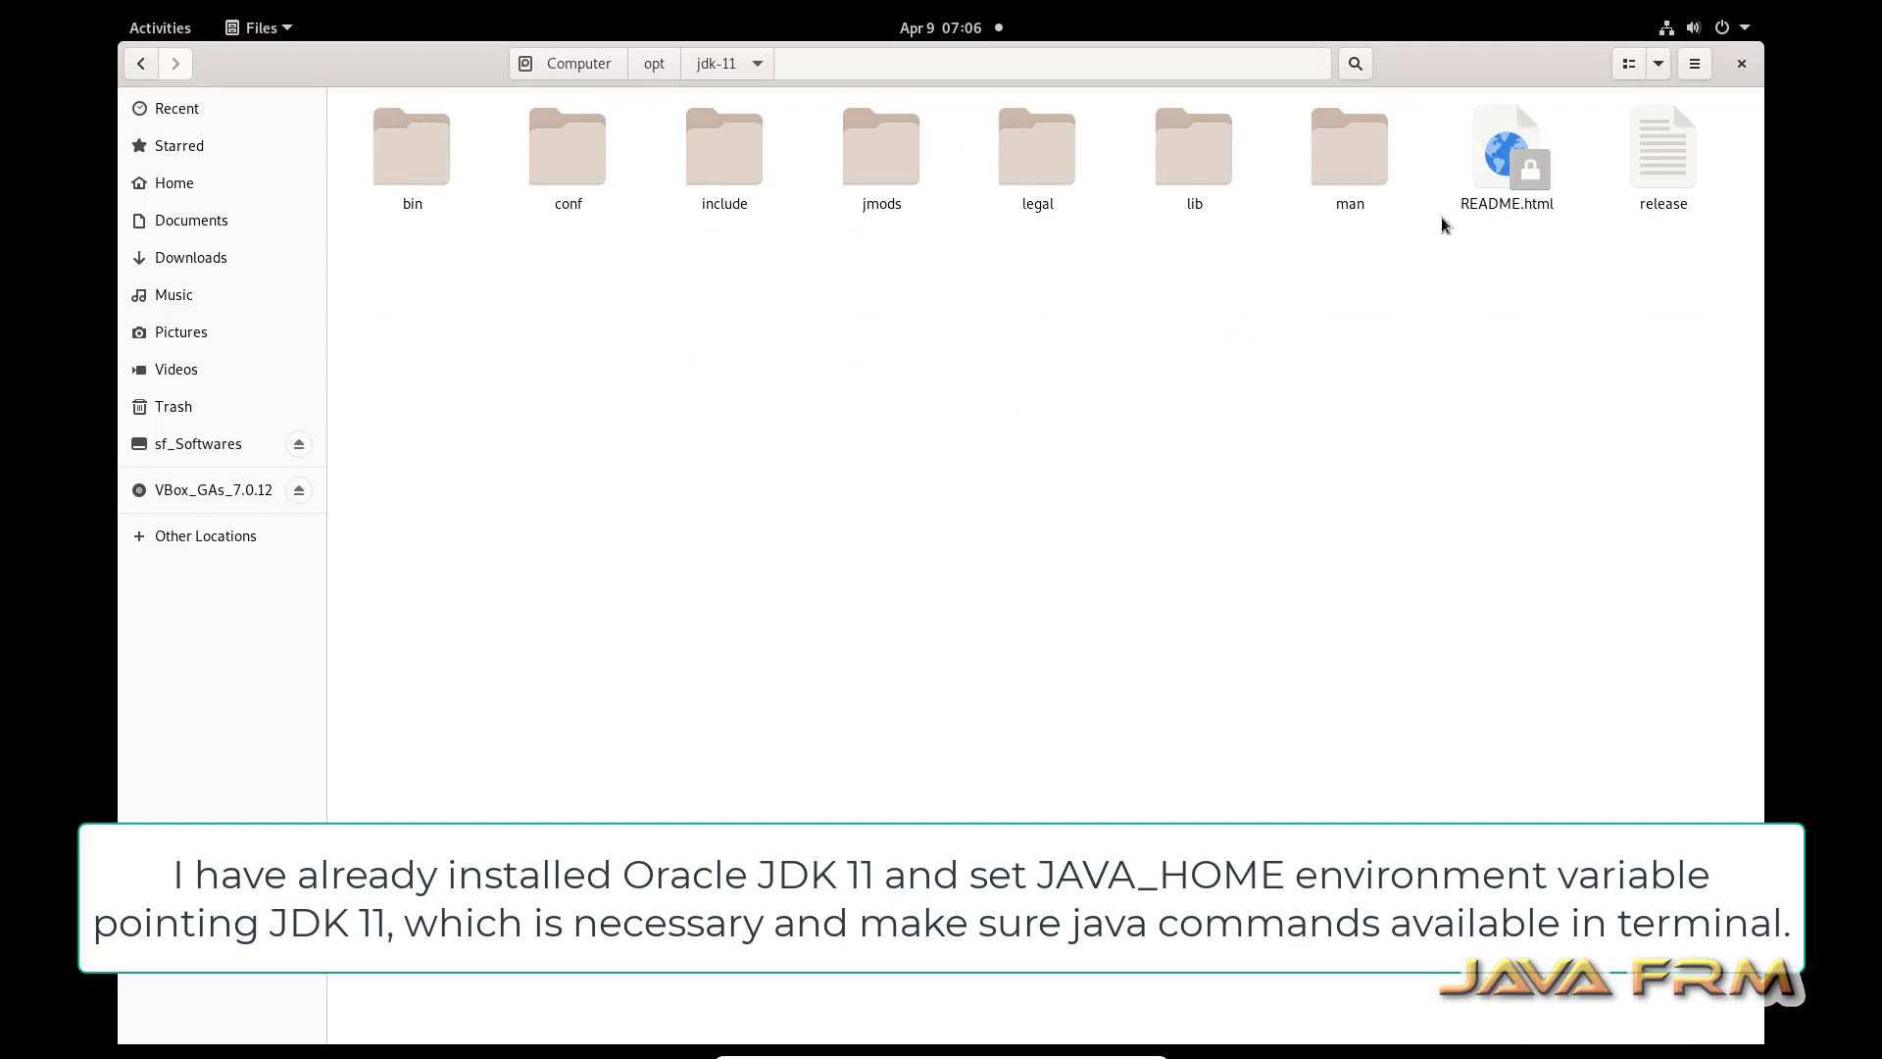
Open the home folder's .profile file and review the JAVA_HOME and PATH export lines.
click(166, 189)
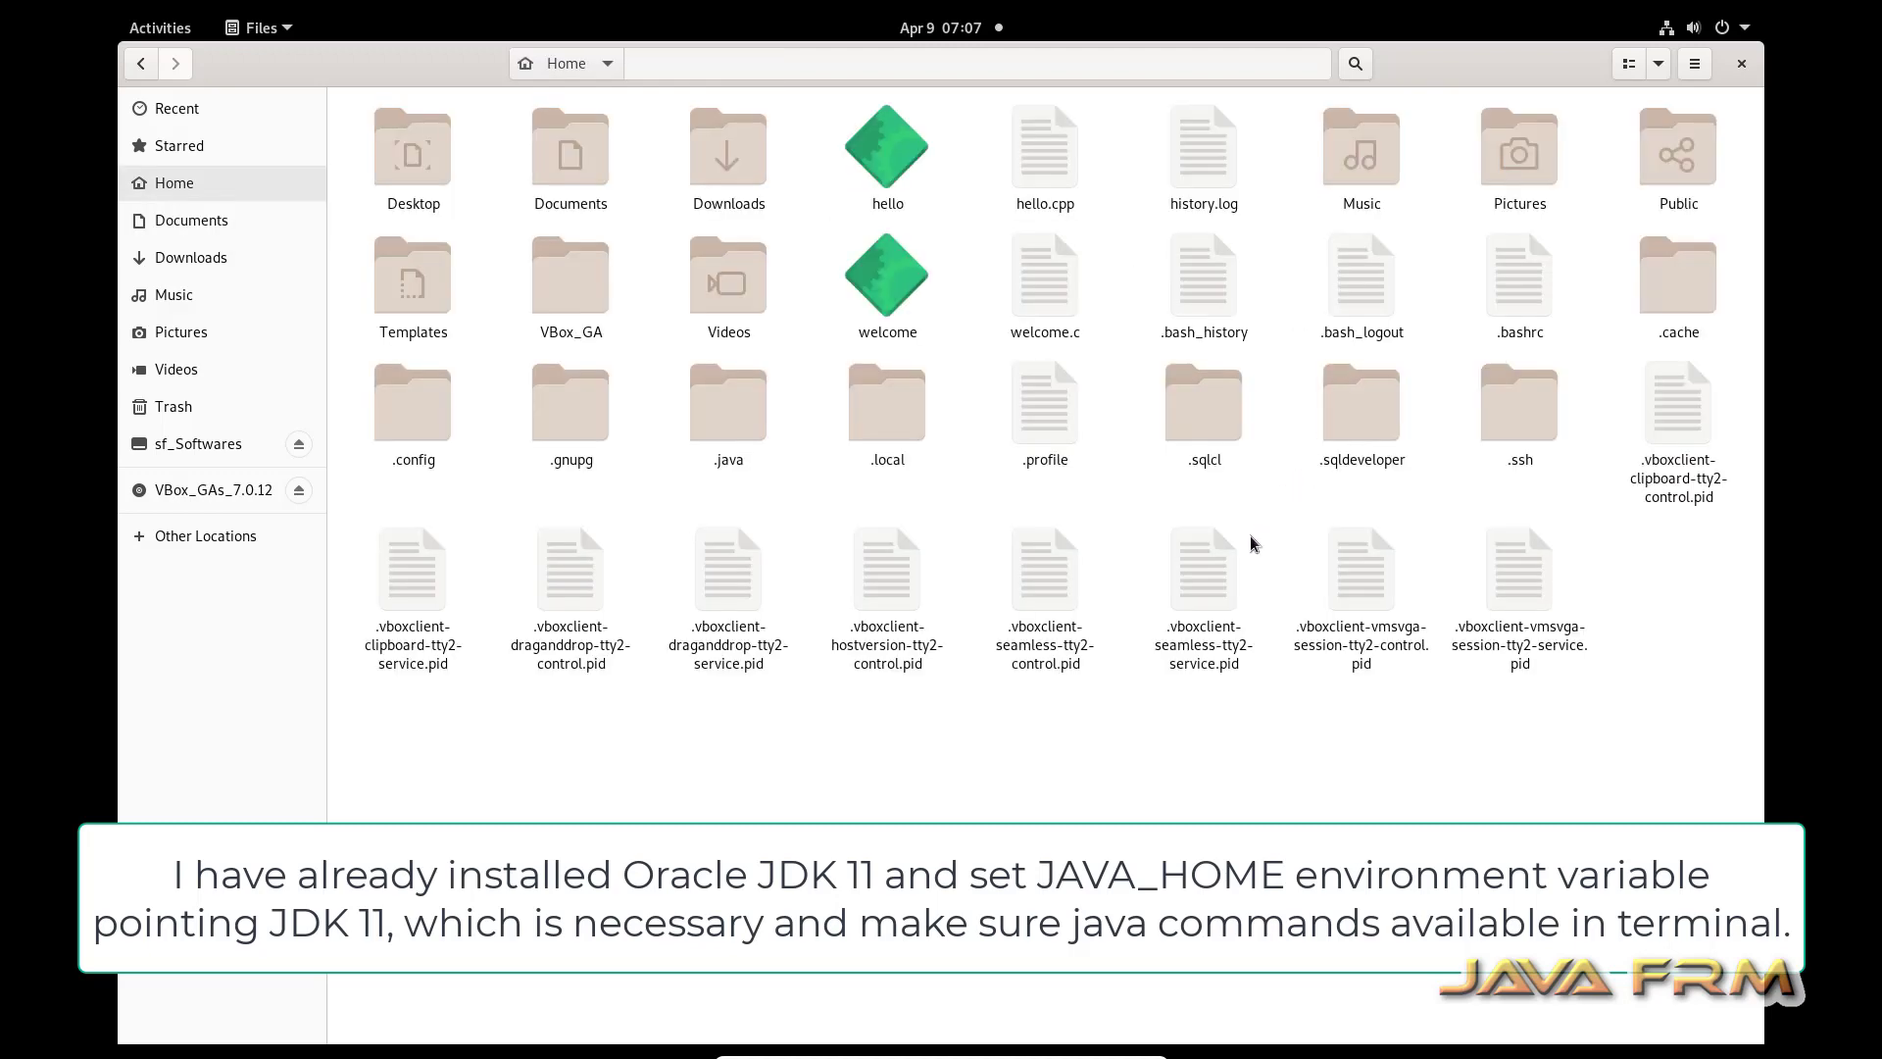
right_click(1038, 432)
click(1090, 446)
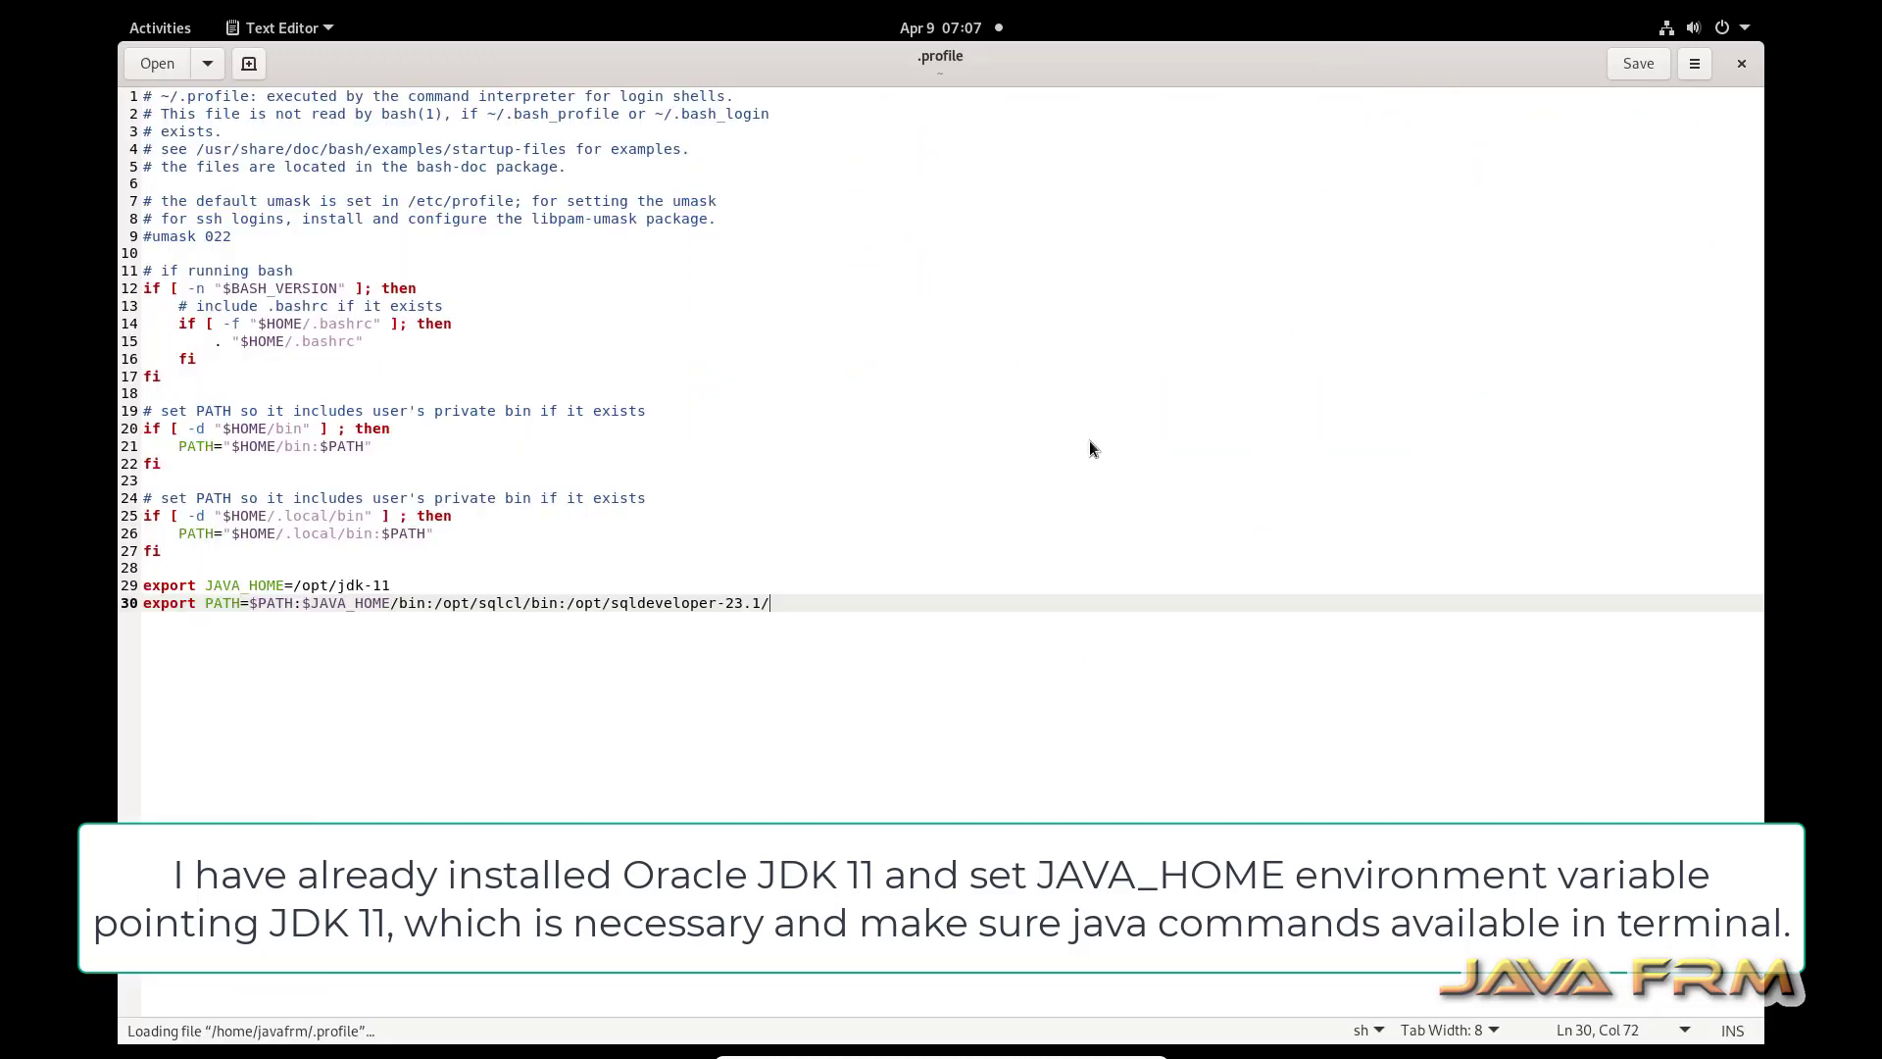
drag(145, 584, 431, 602)
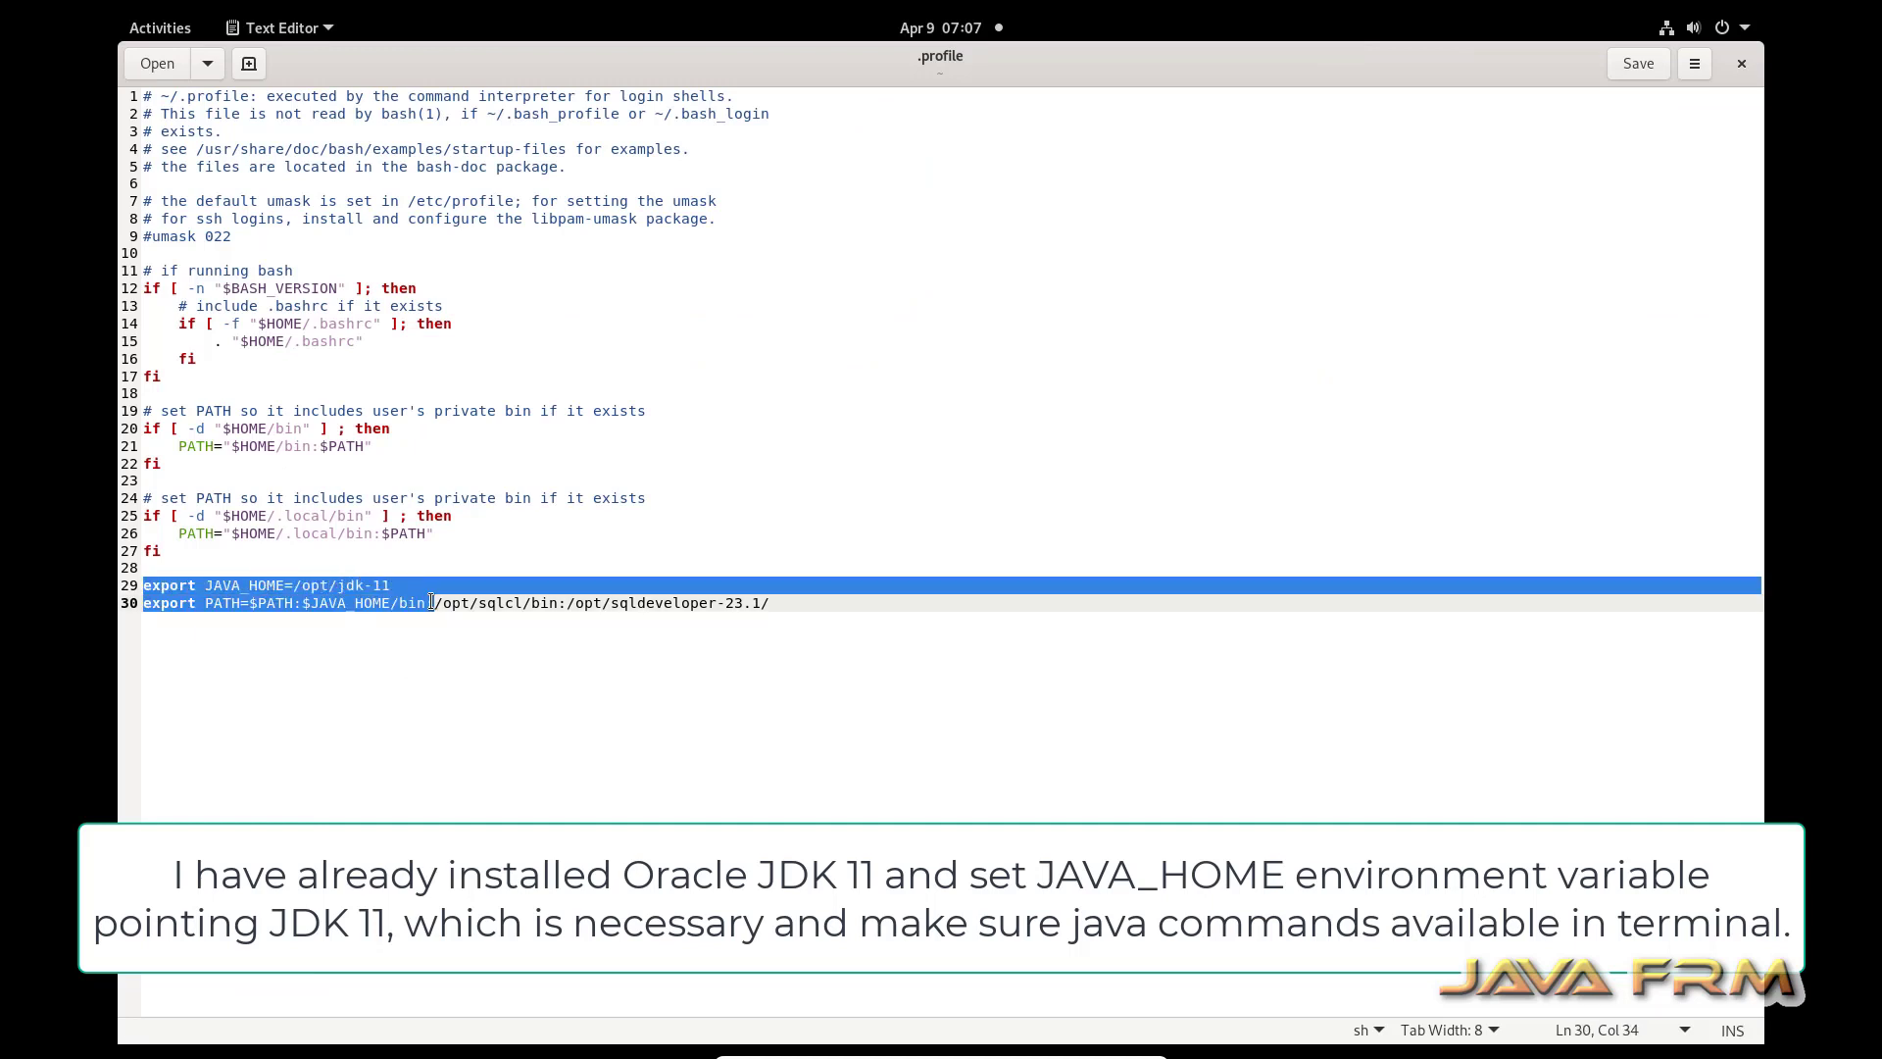
click(761, 704)
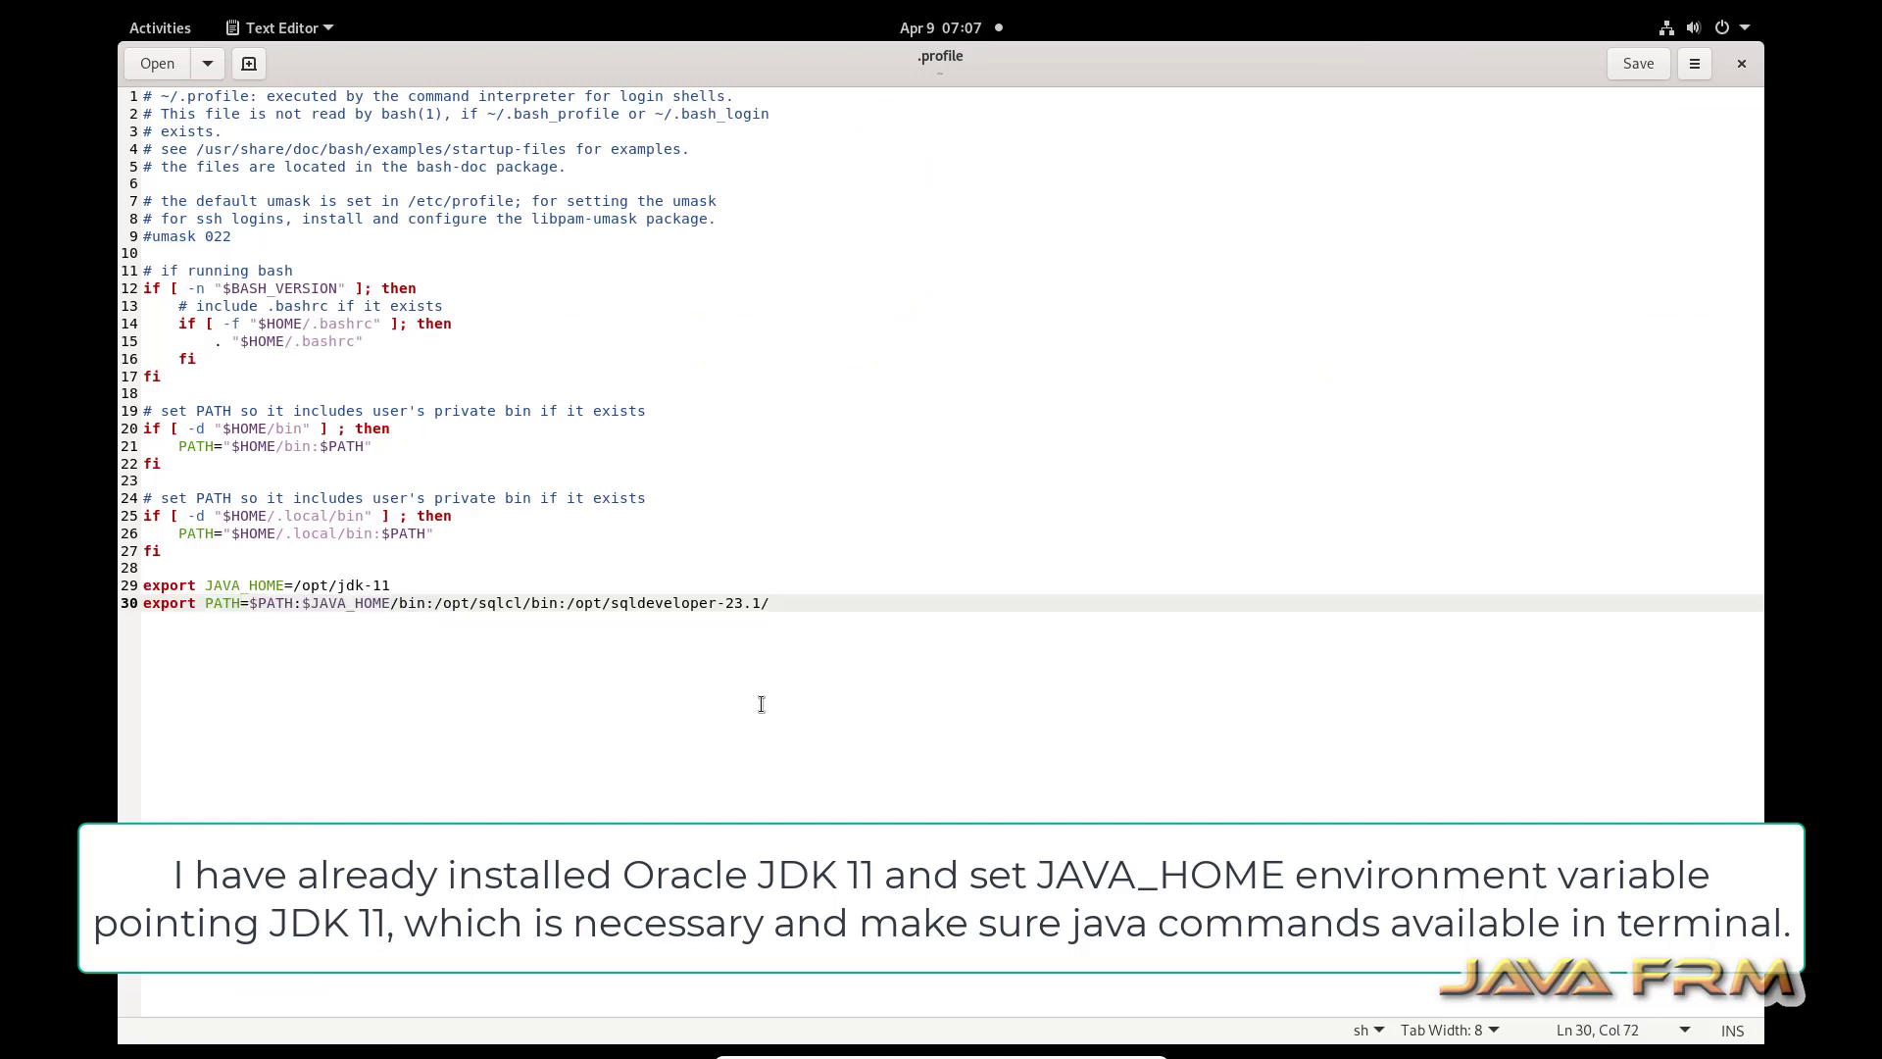
Open a maximized Terminal window and enlarge its text by five zoom levels.
click(154, 29)
click(167, 809)
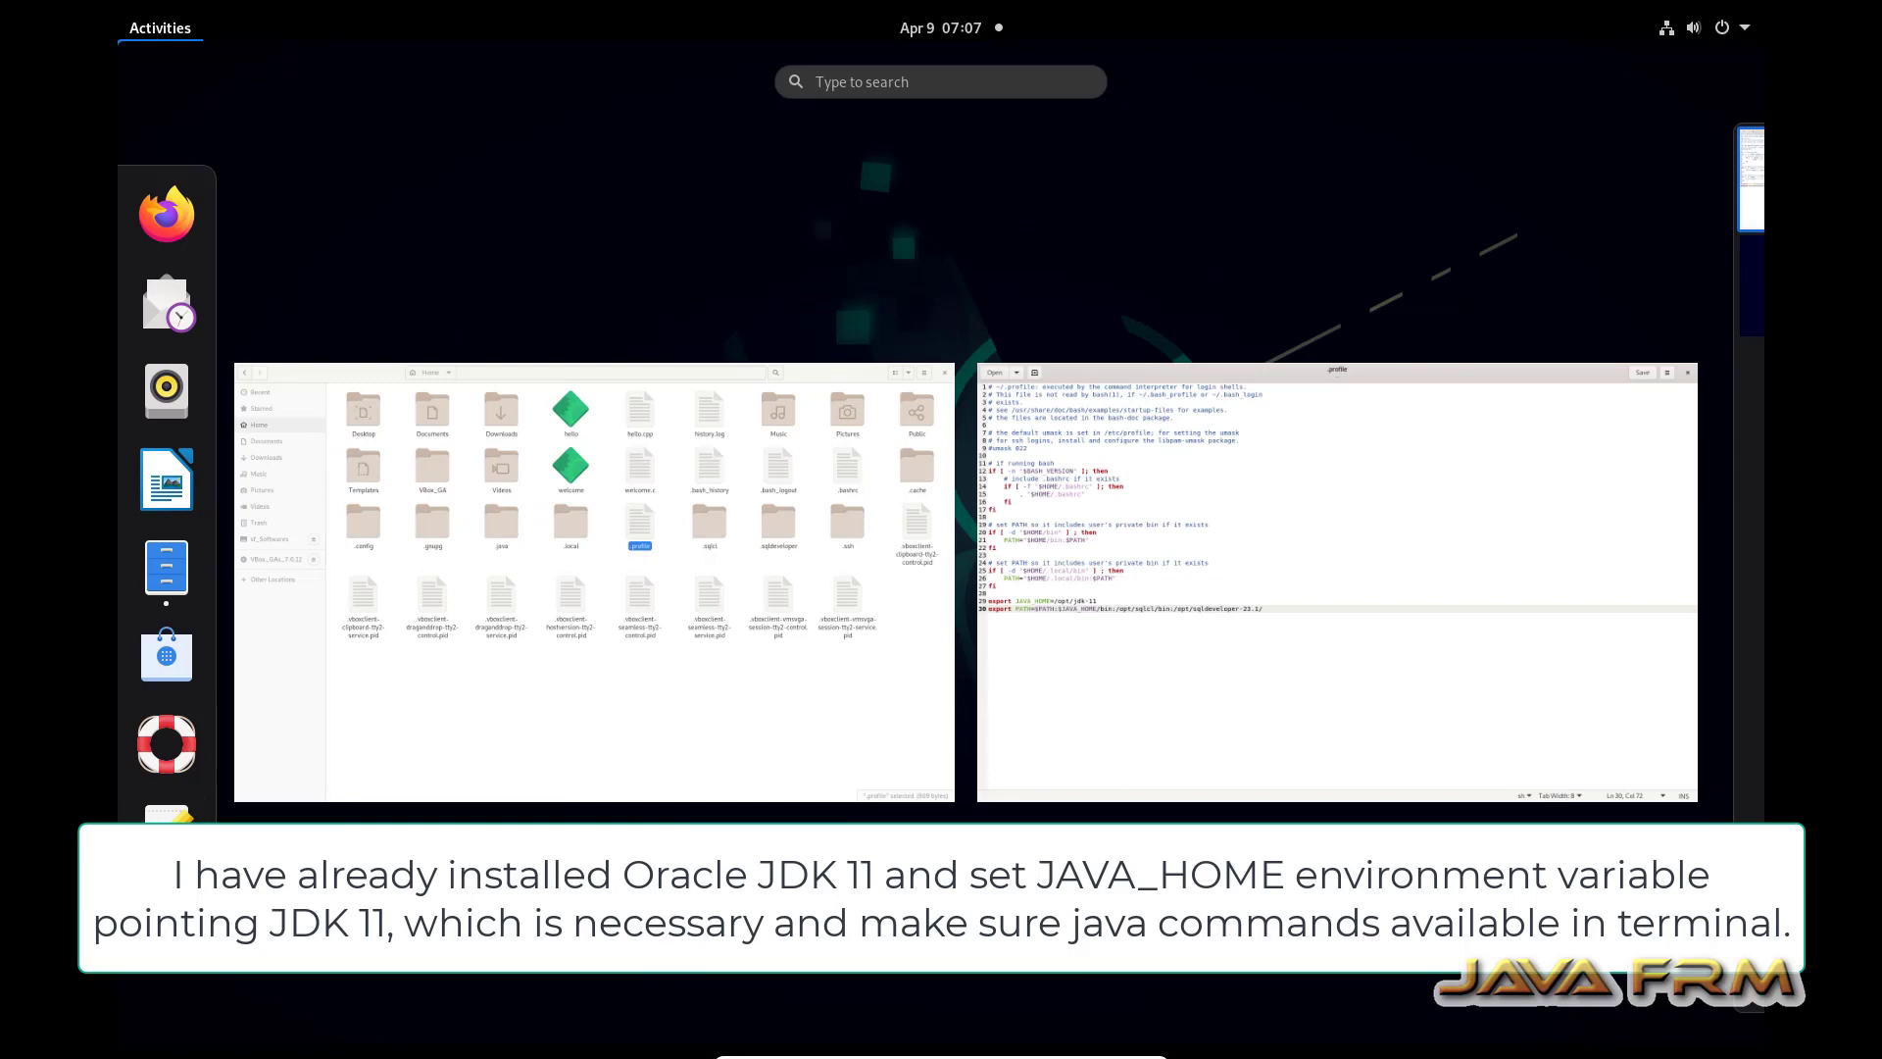
text(ter)
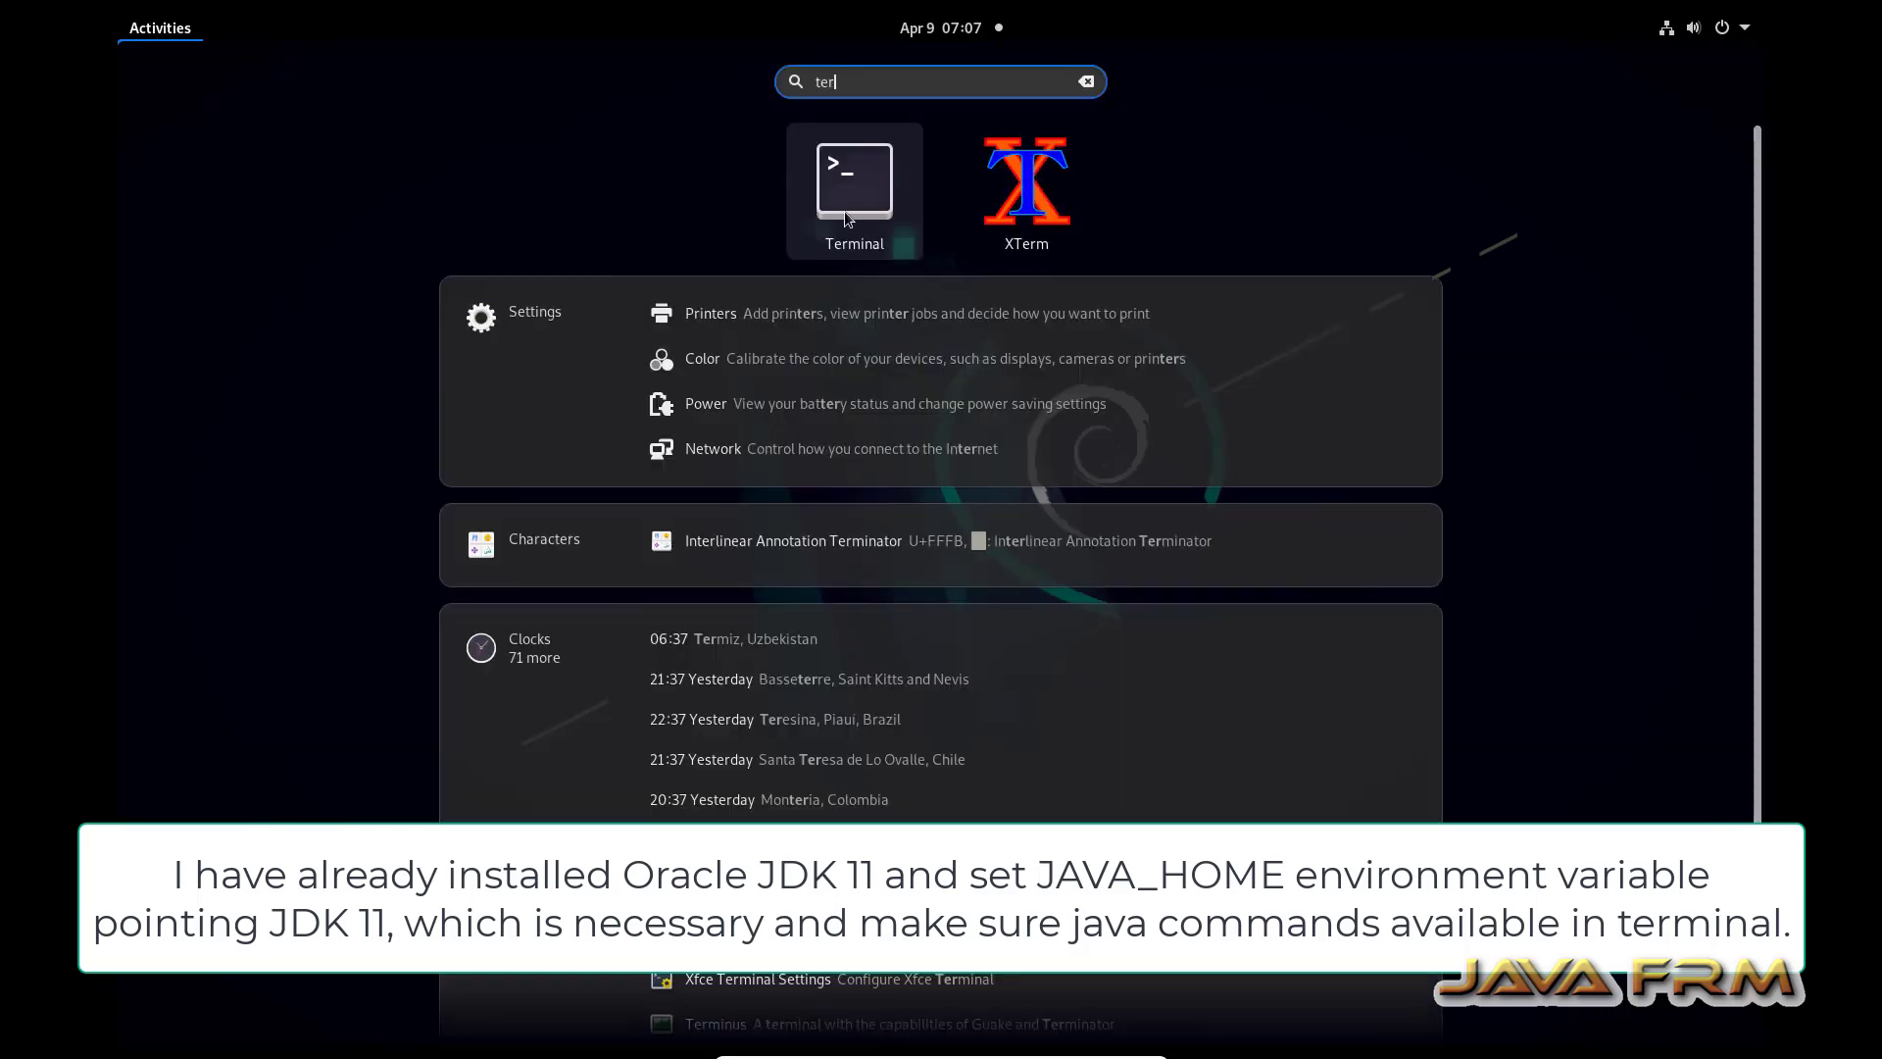
click(844, 210)
double_click(617, 122)
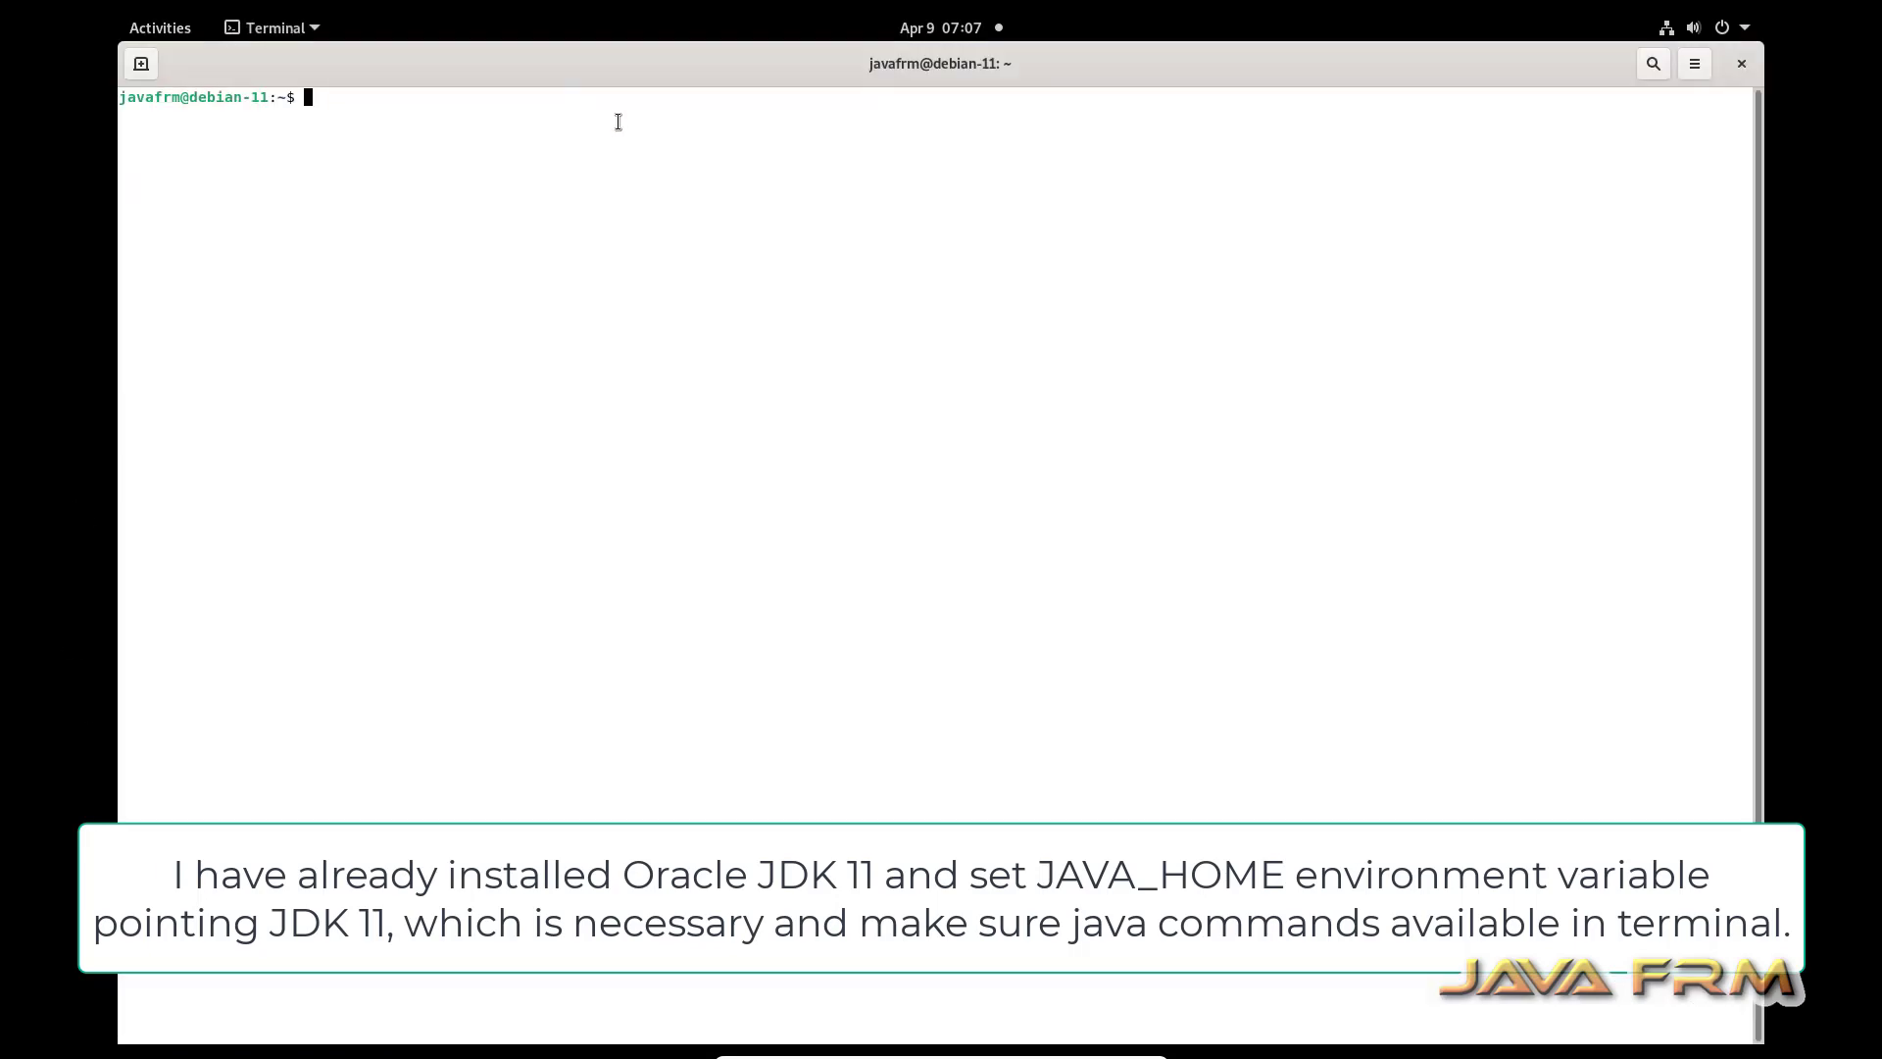
key(ctrl+plus)
key(ctrl+plus)
key(ctrl+plus)
key(ctrl+plus)
key(ctrl+plus)
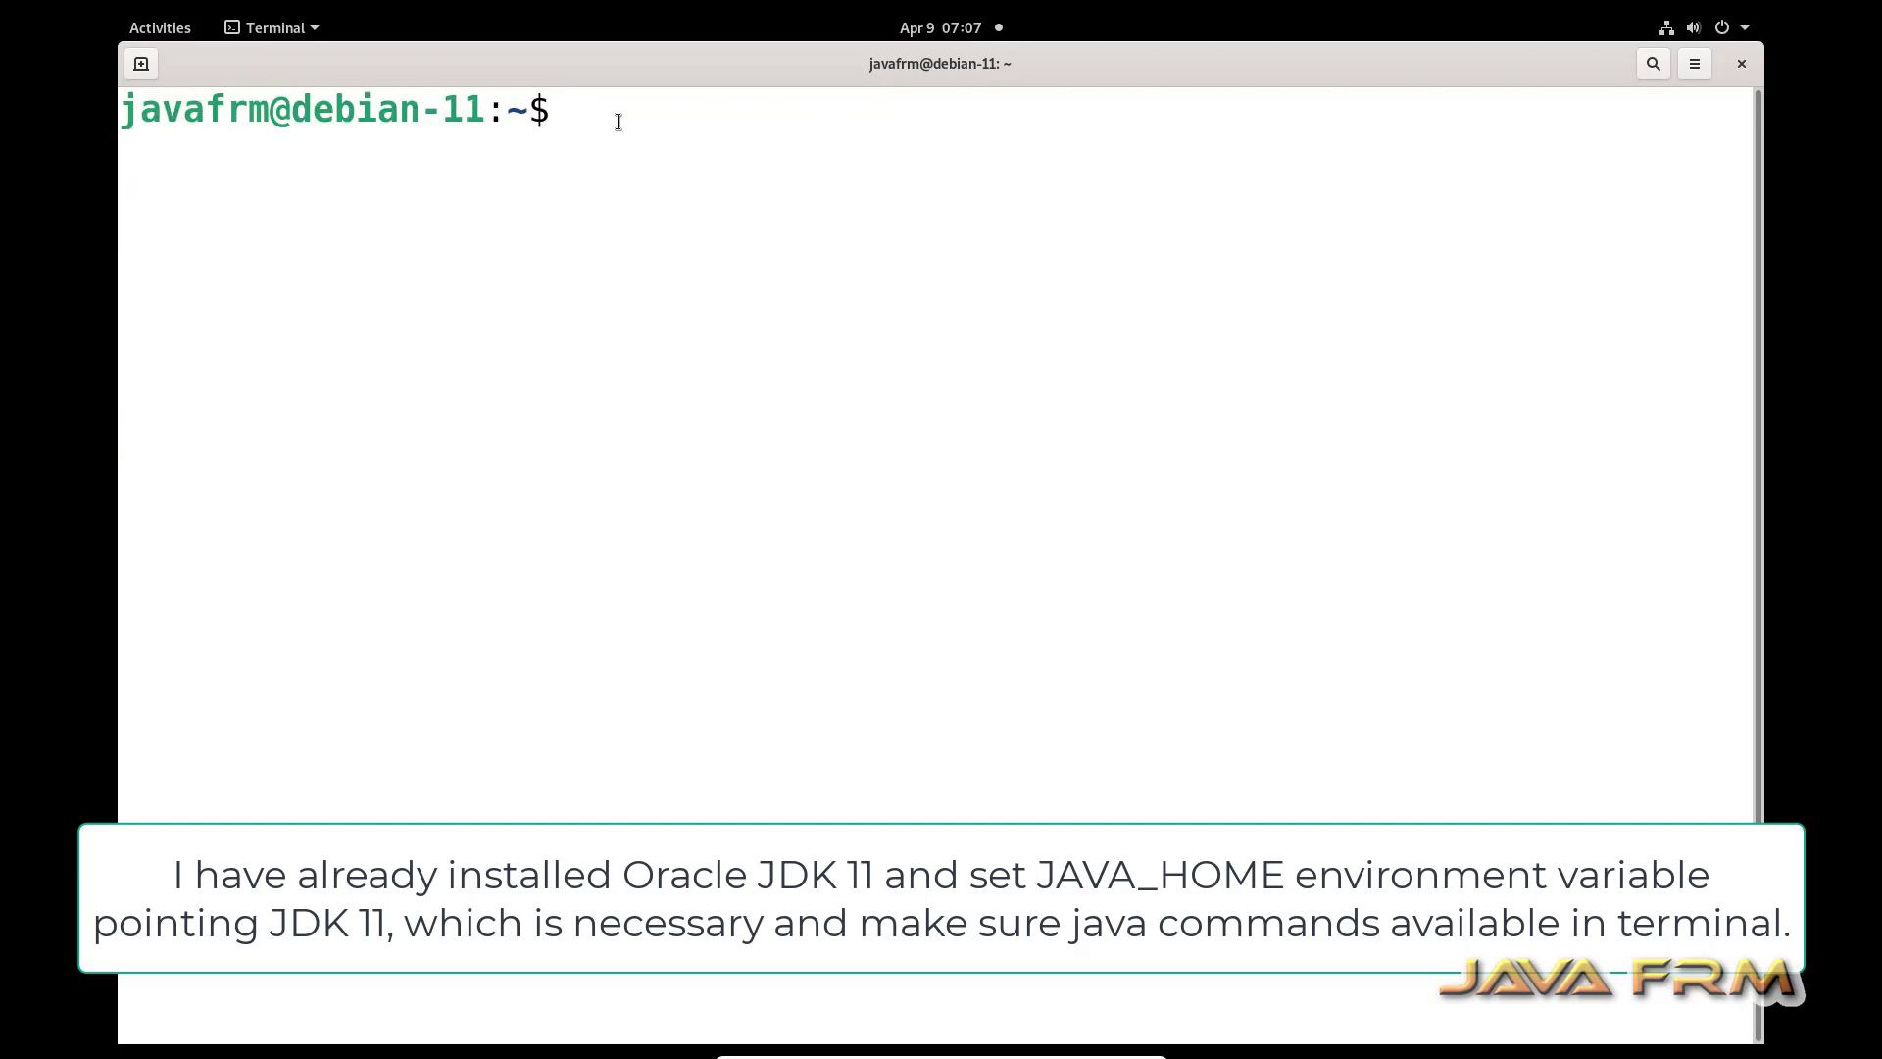
Check the installed Java version and executable path with java --version and which java.
text(java --version)
key(Return)
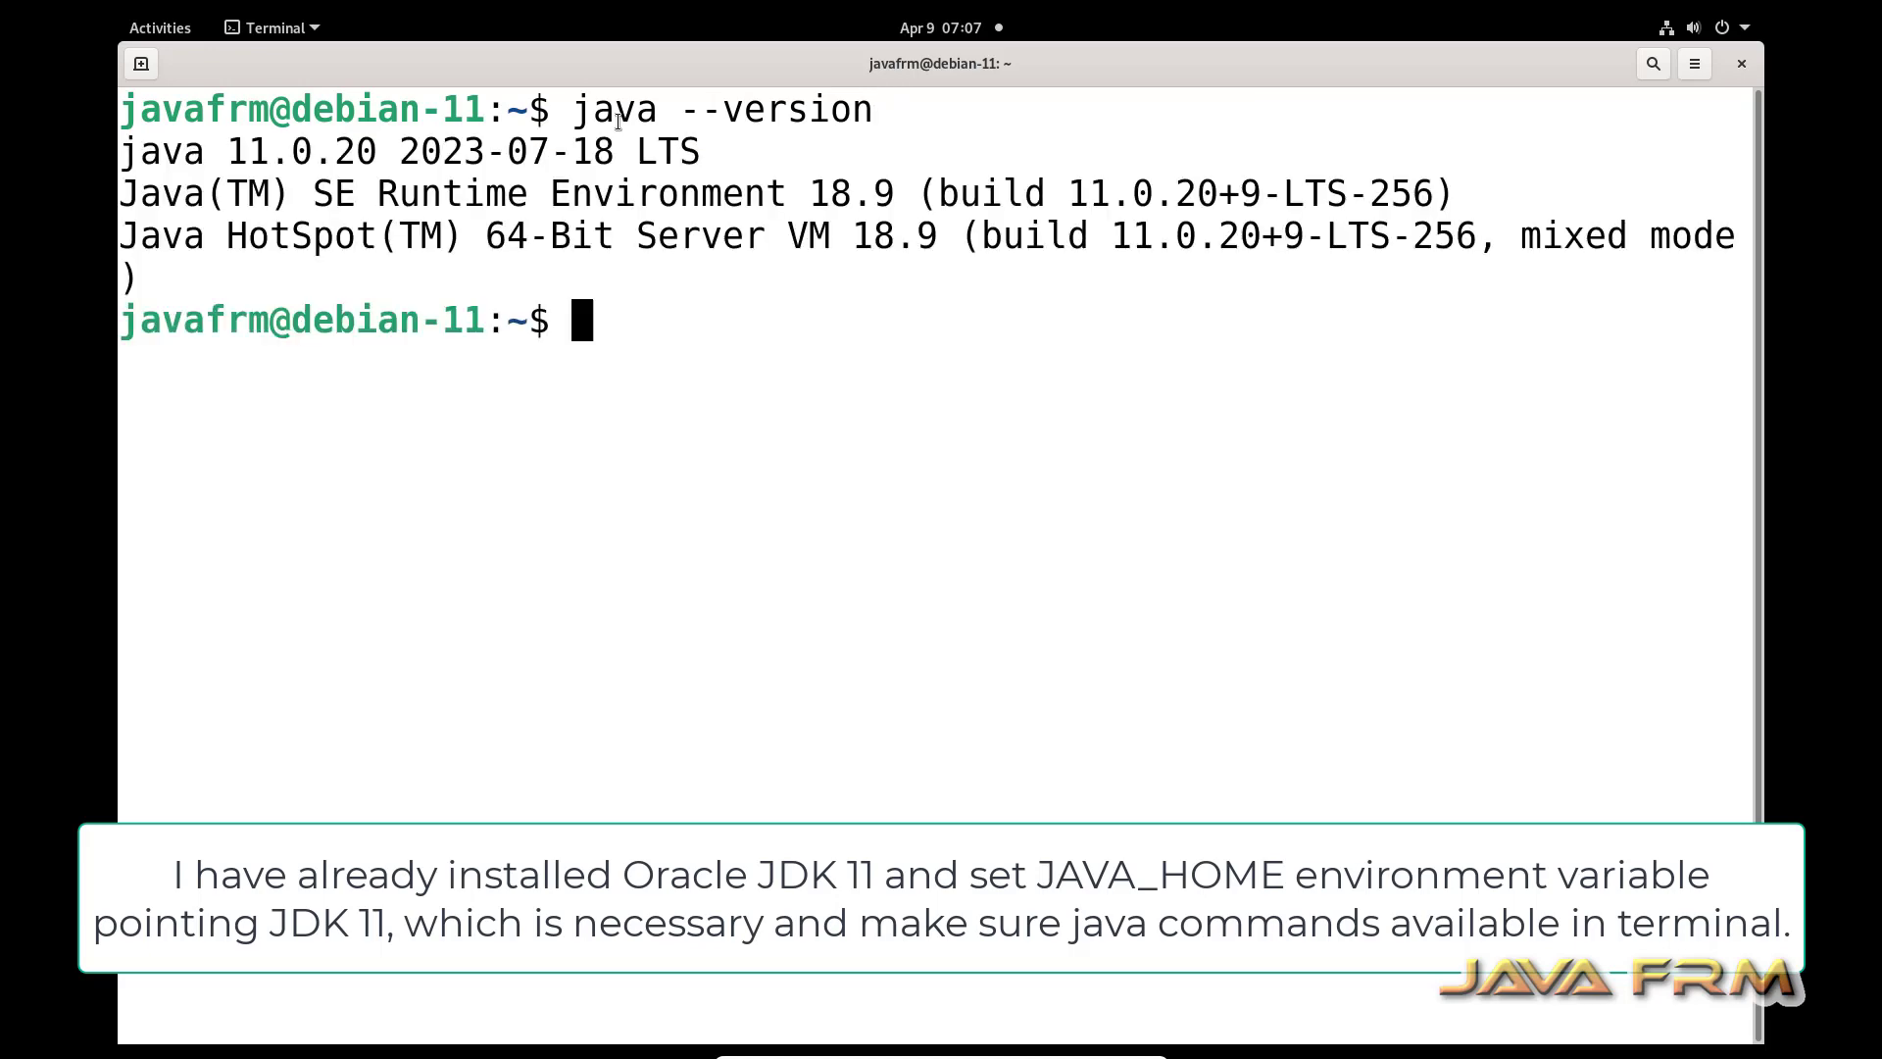
text(which java)
key(Return)
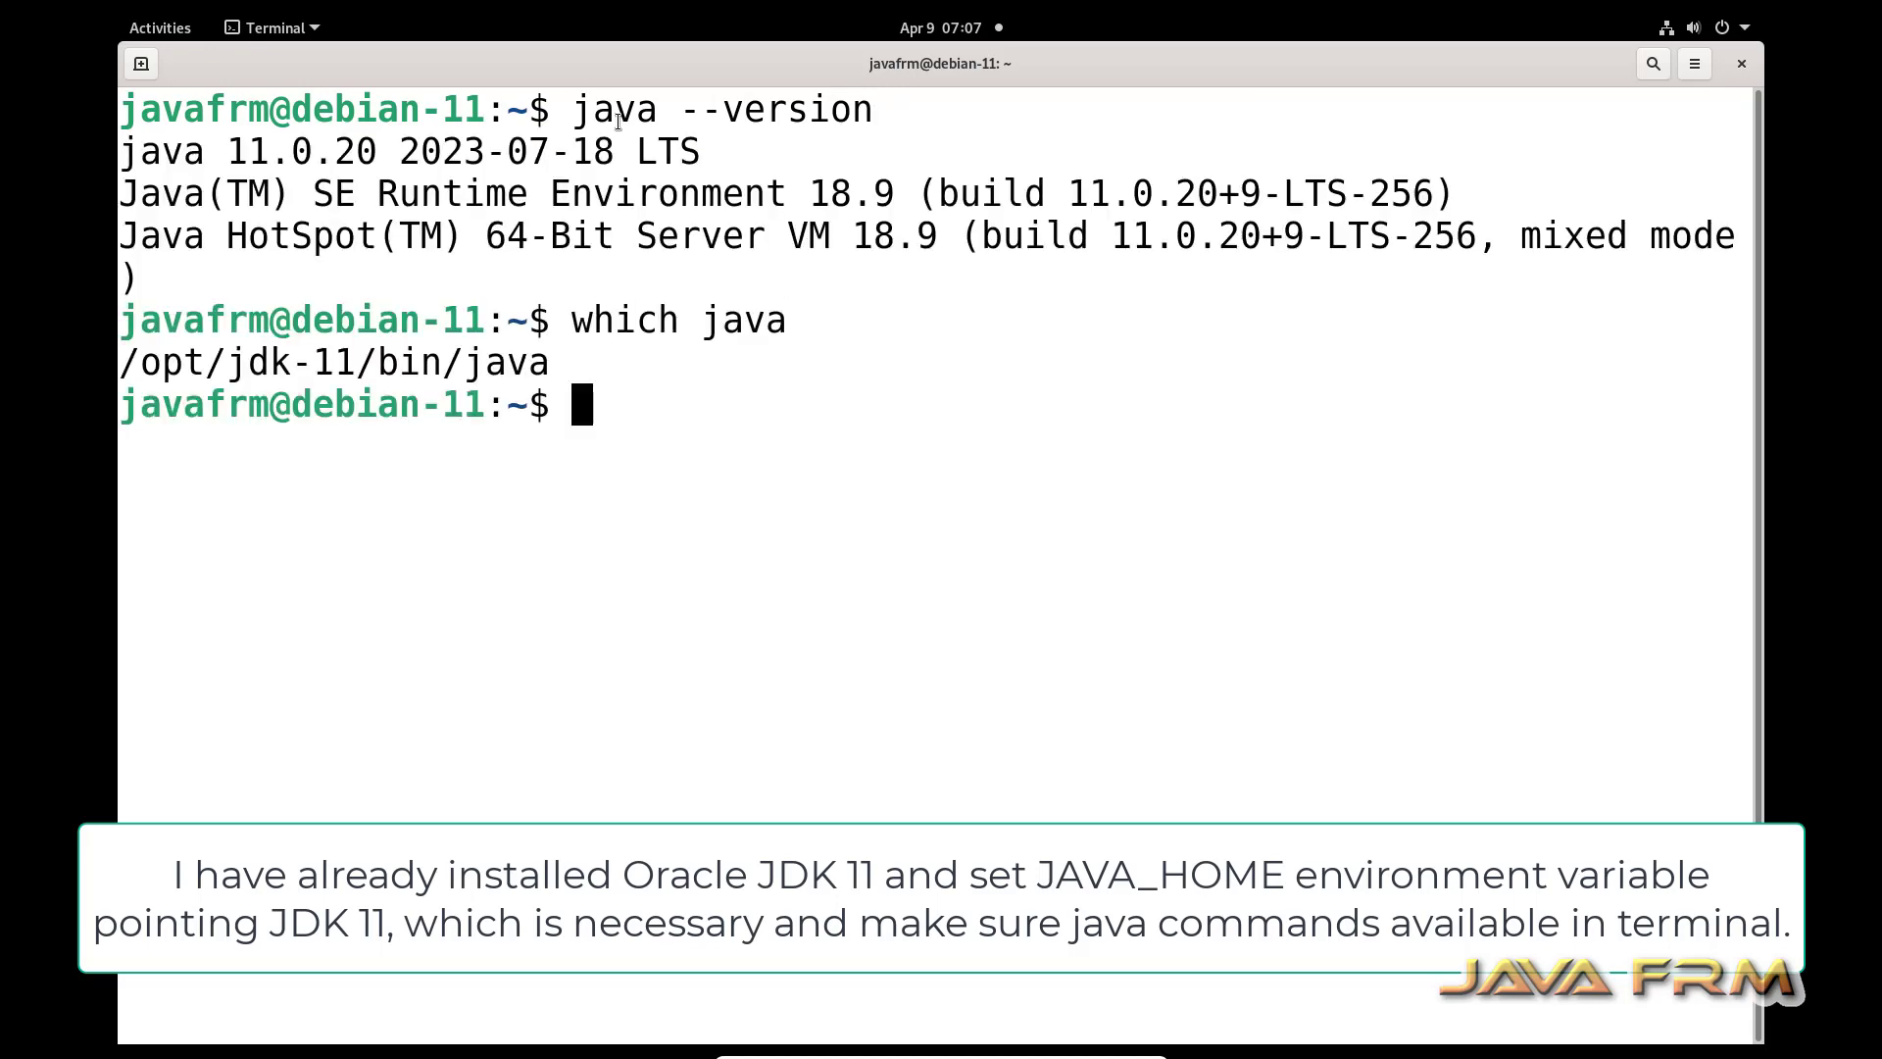
Switch back to the file manager and go to the /opt directory.
click(137, 32)
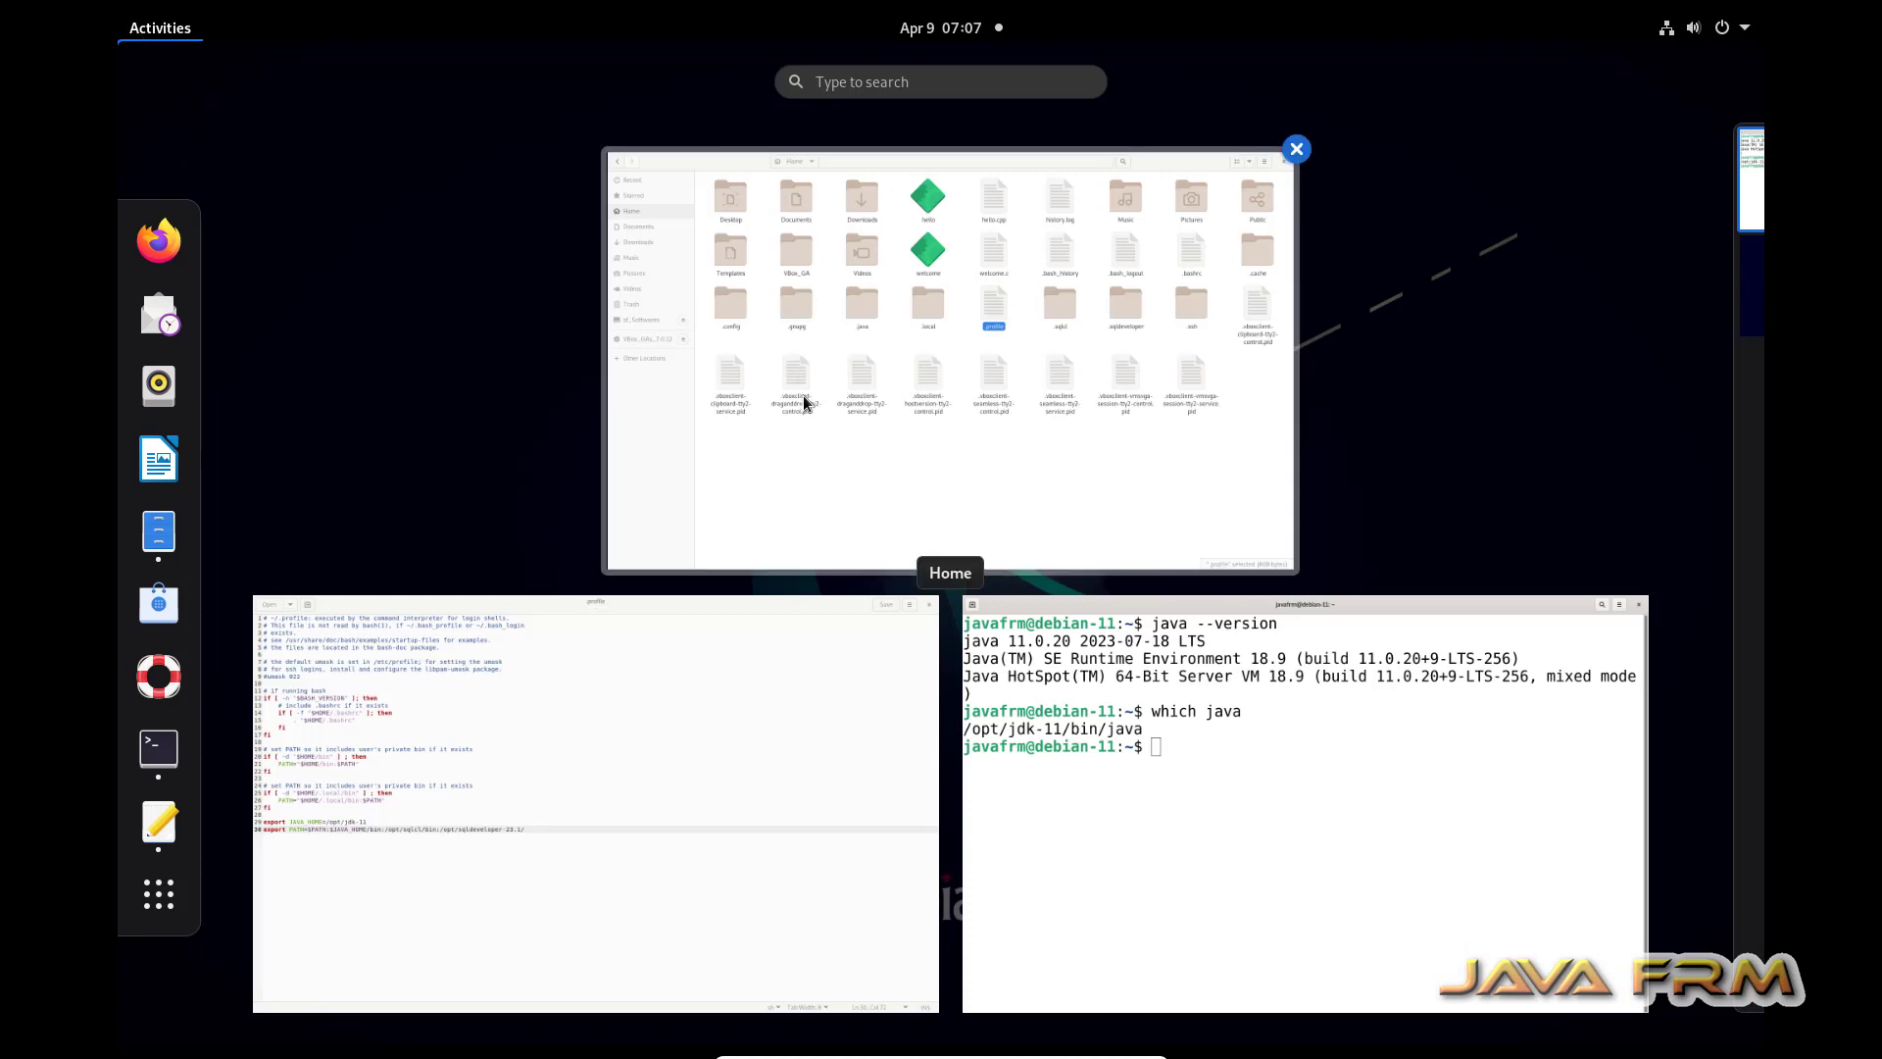
click(933, 477)
click(155, 64)
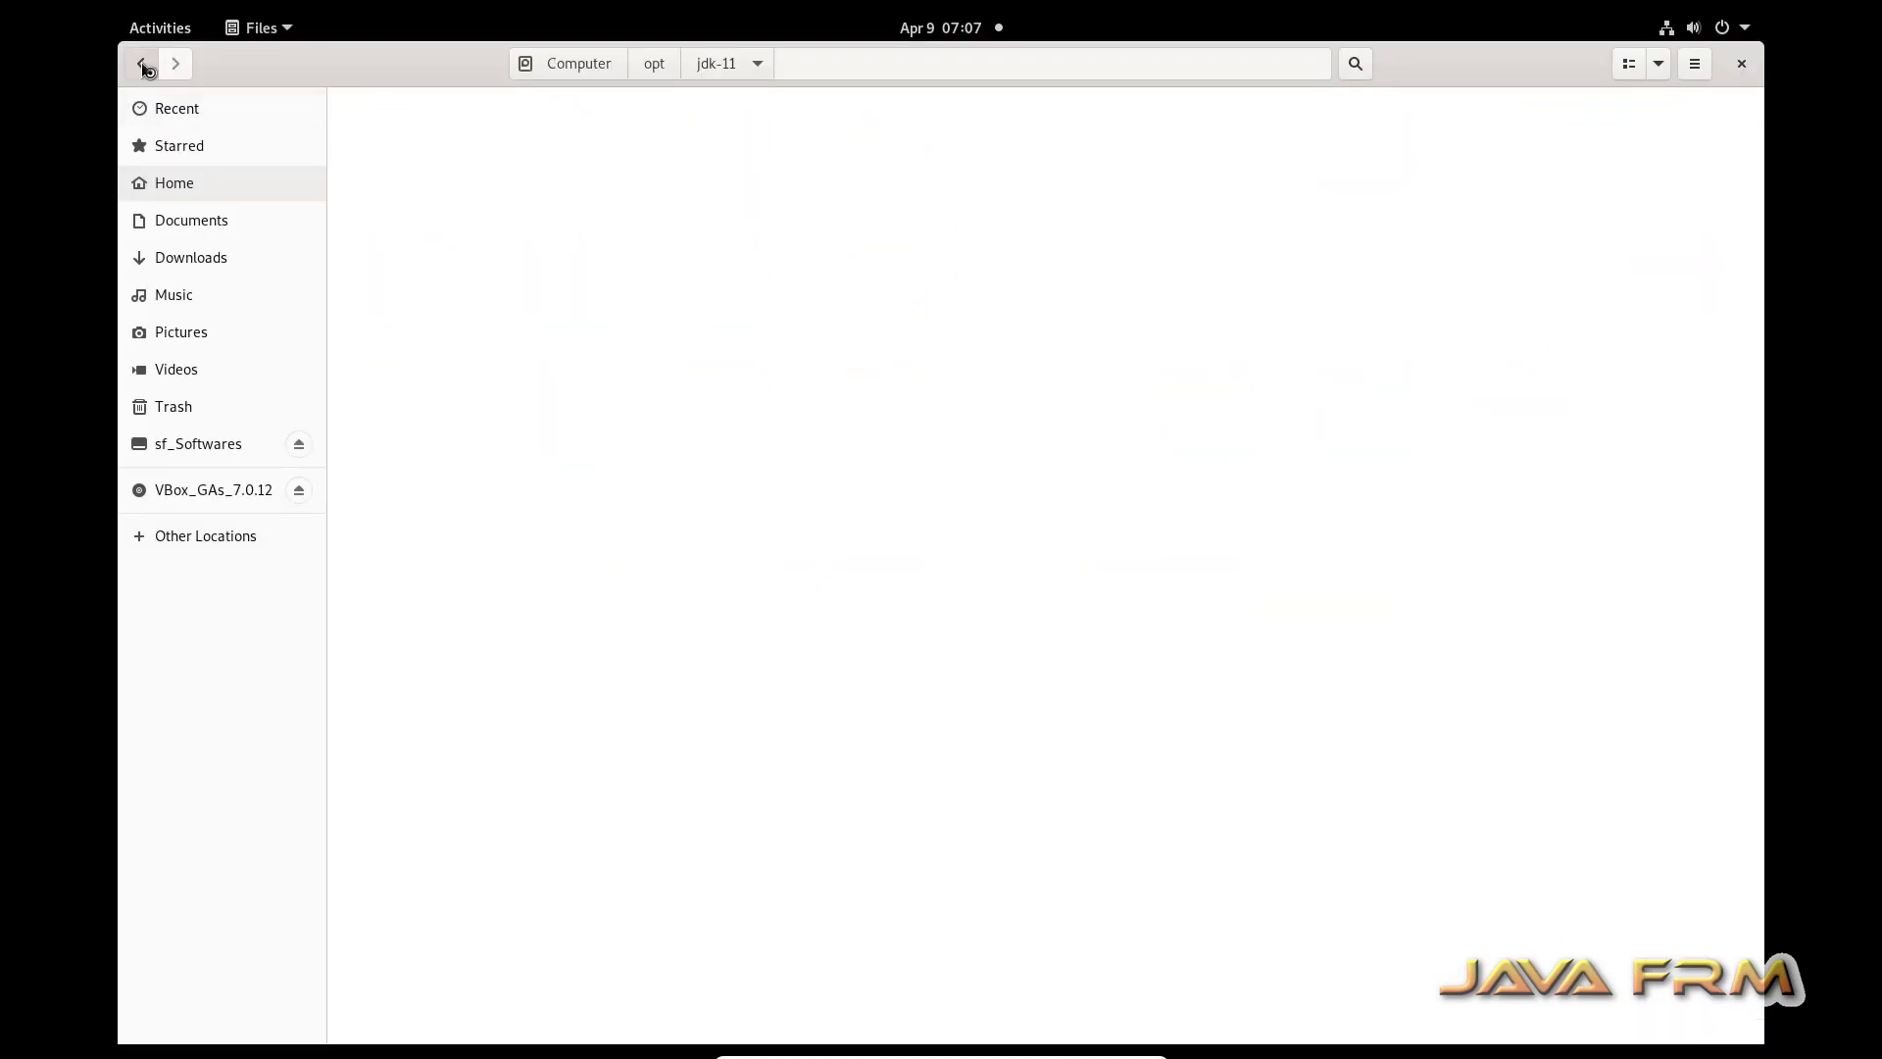
click(654, 64)
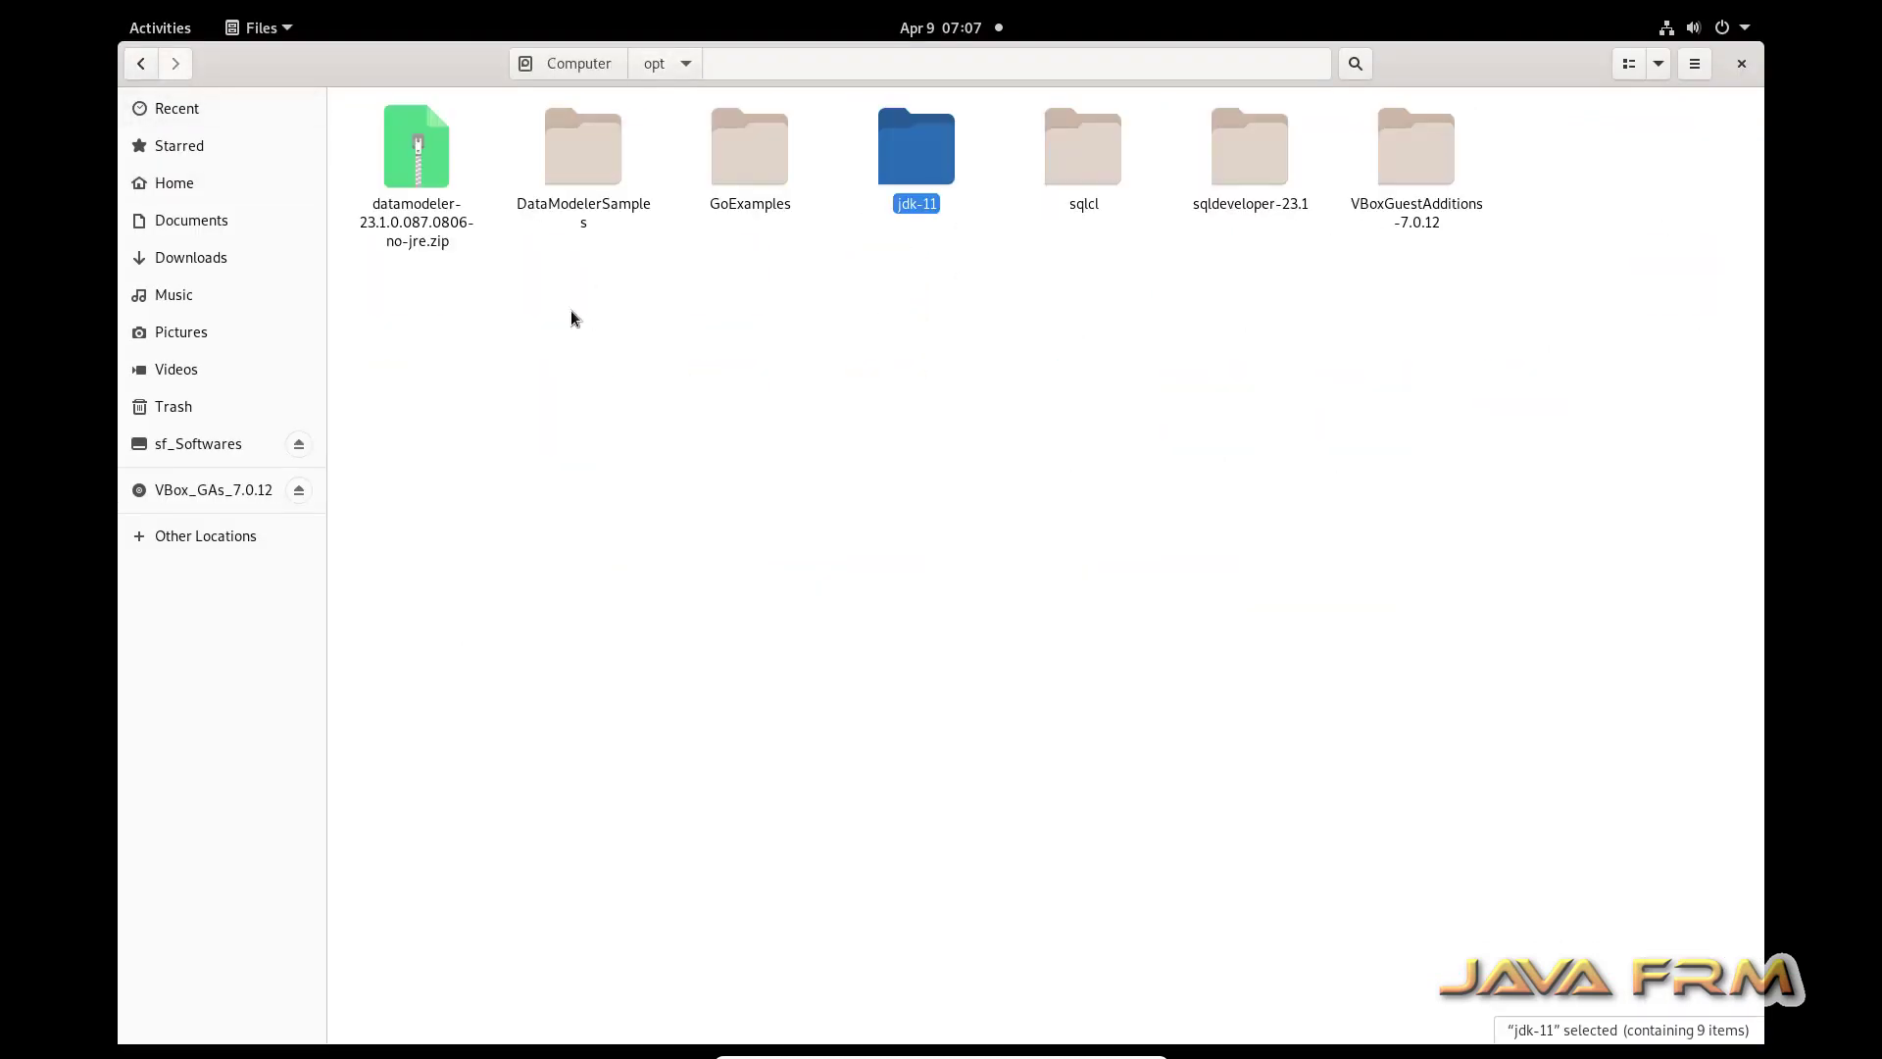
Extract datamodeler-23.1.0.087.0806-no-jre.zip into the /opt directory and close the archive manager.
click(415, 225)
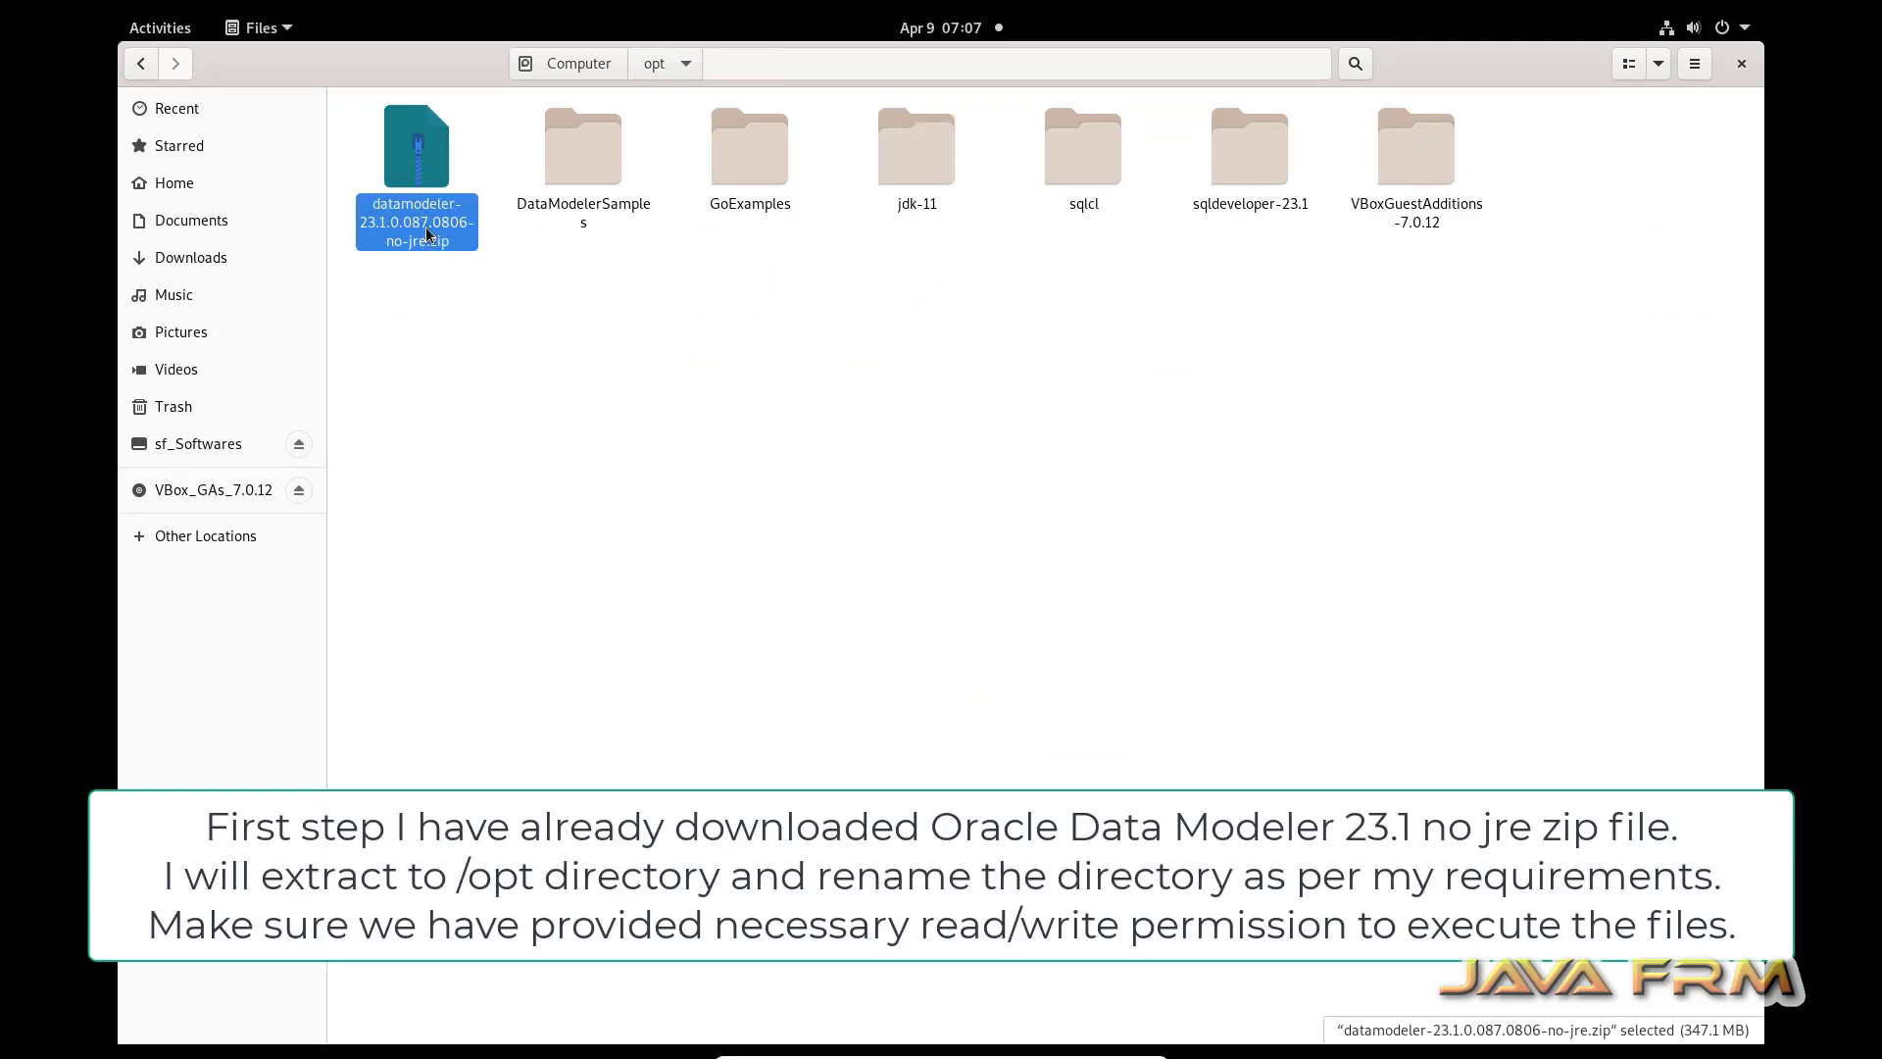
right_click(426, 226)
click(498, 245)
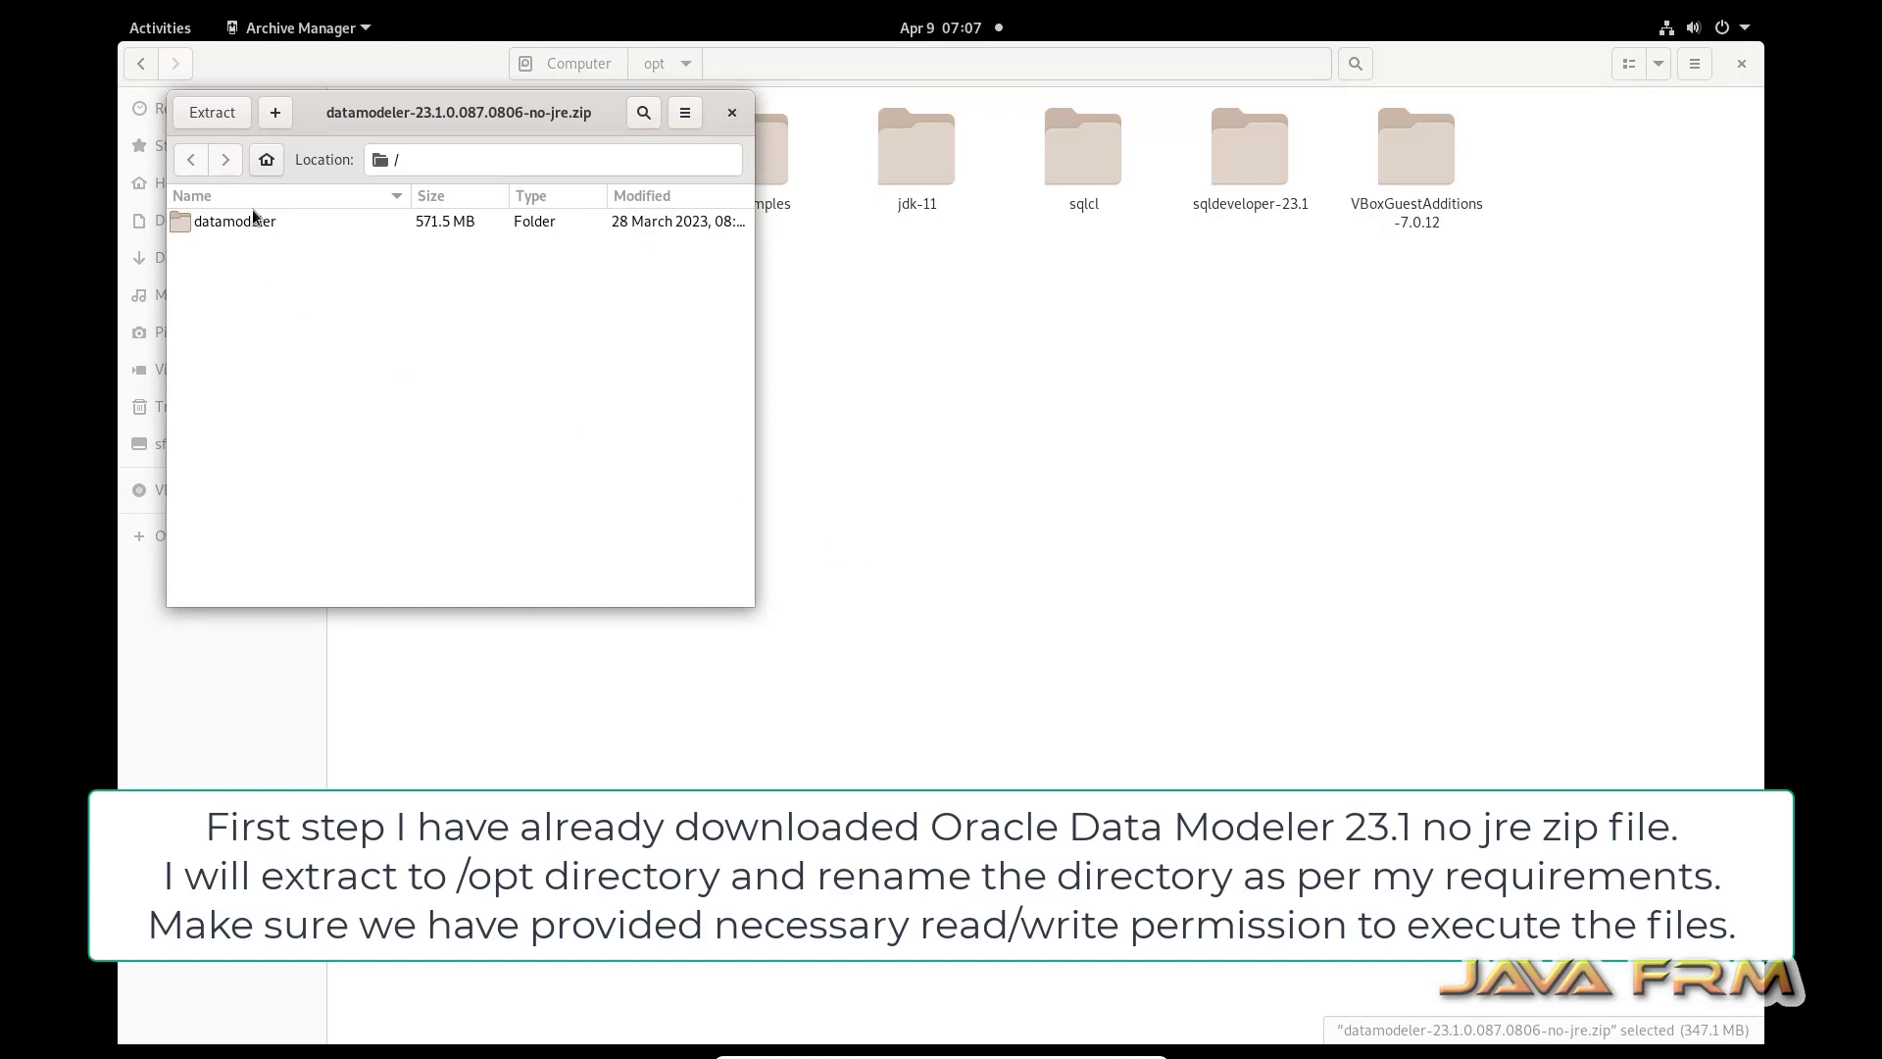
click(209, 111)
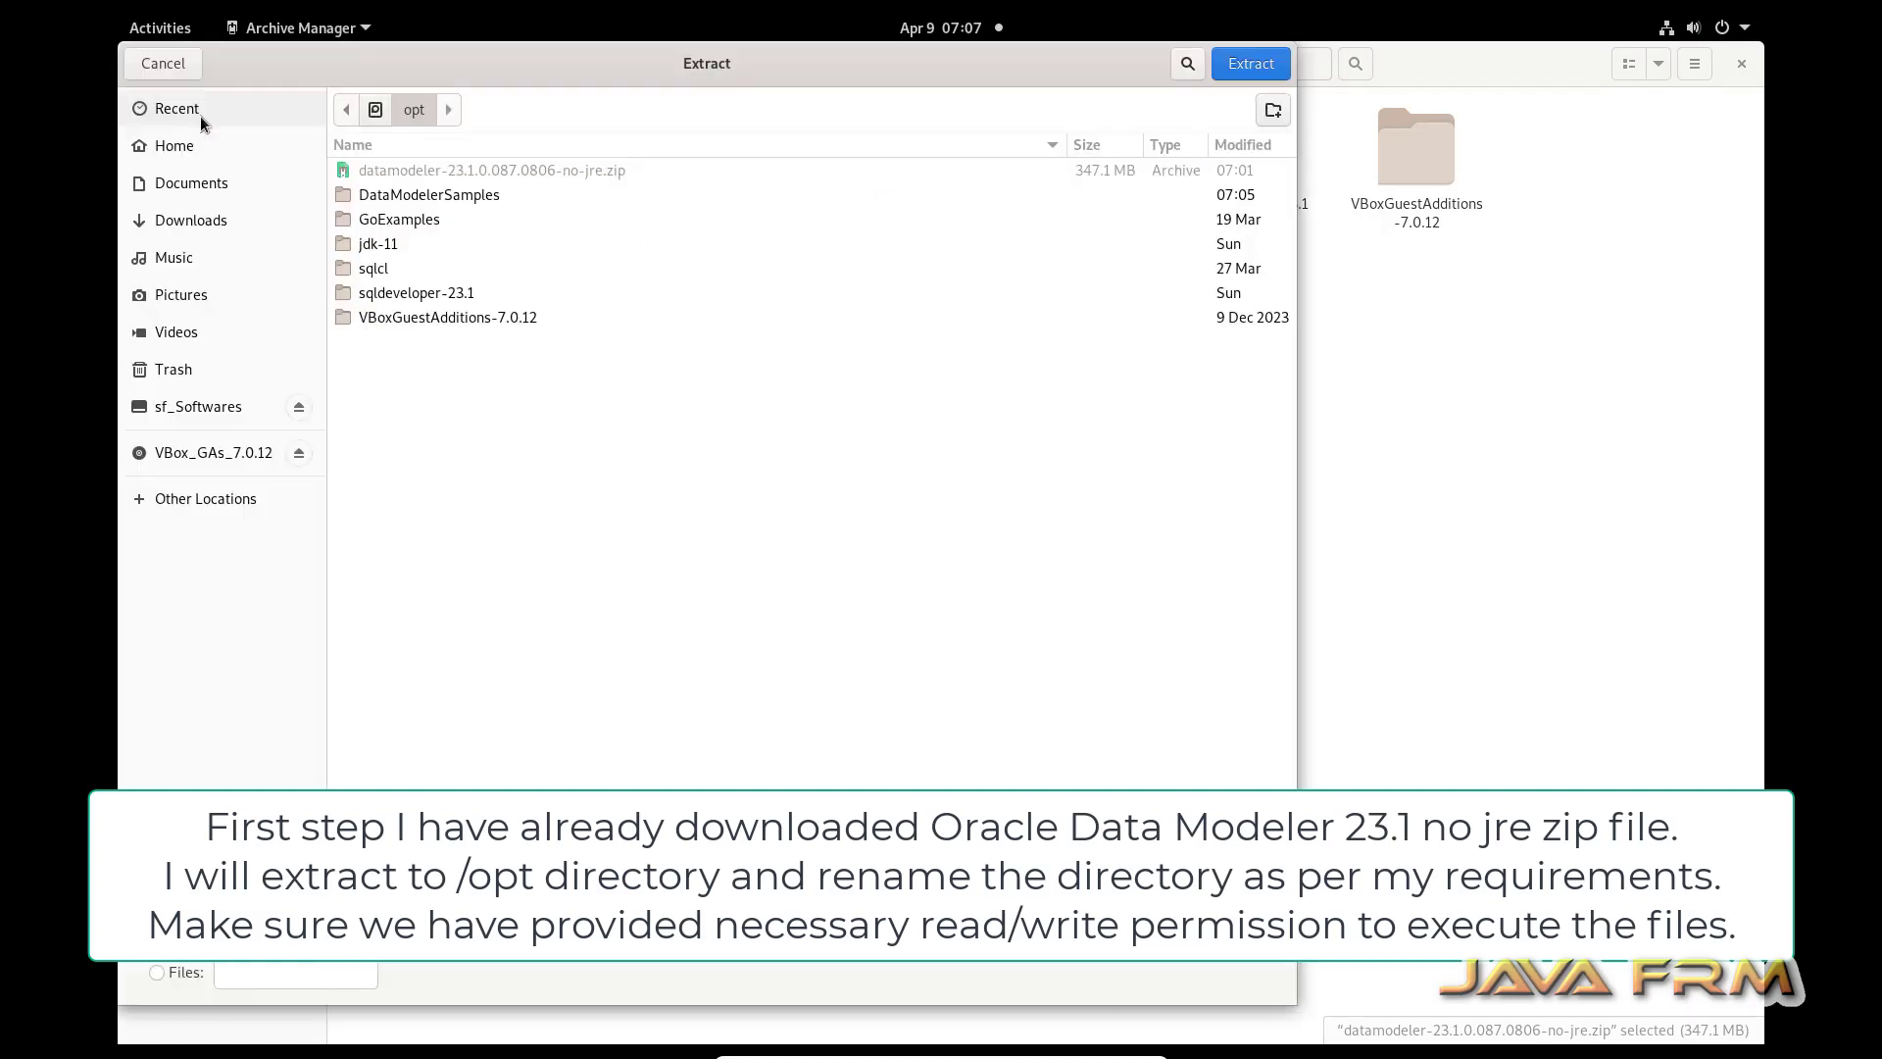
click(376, 109)
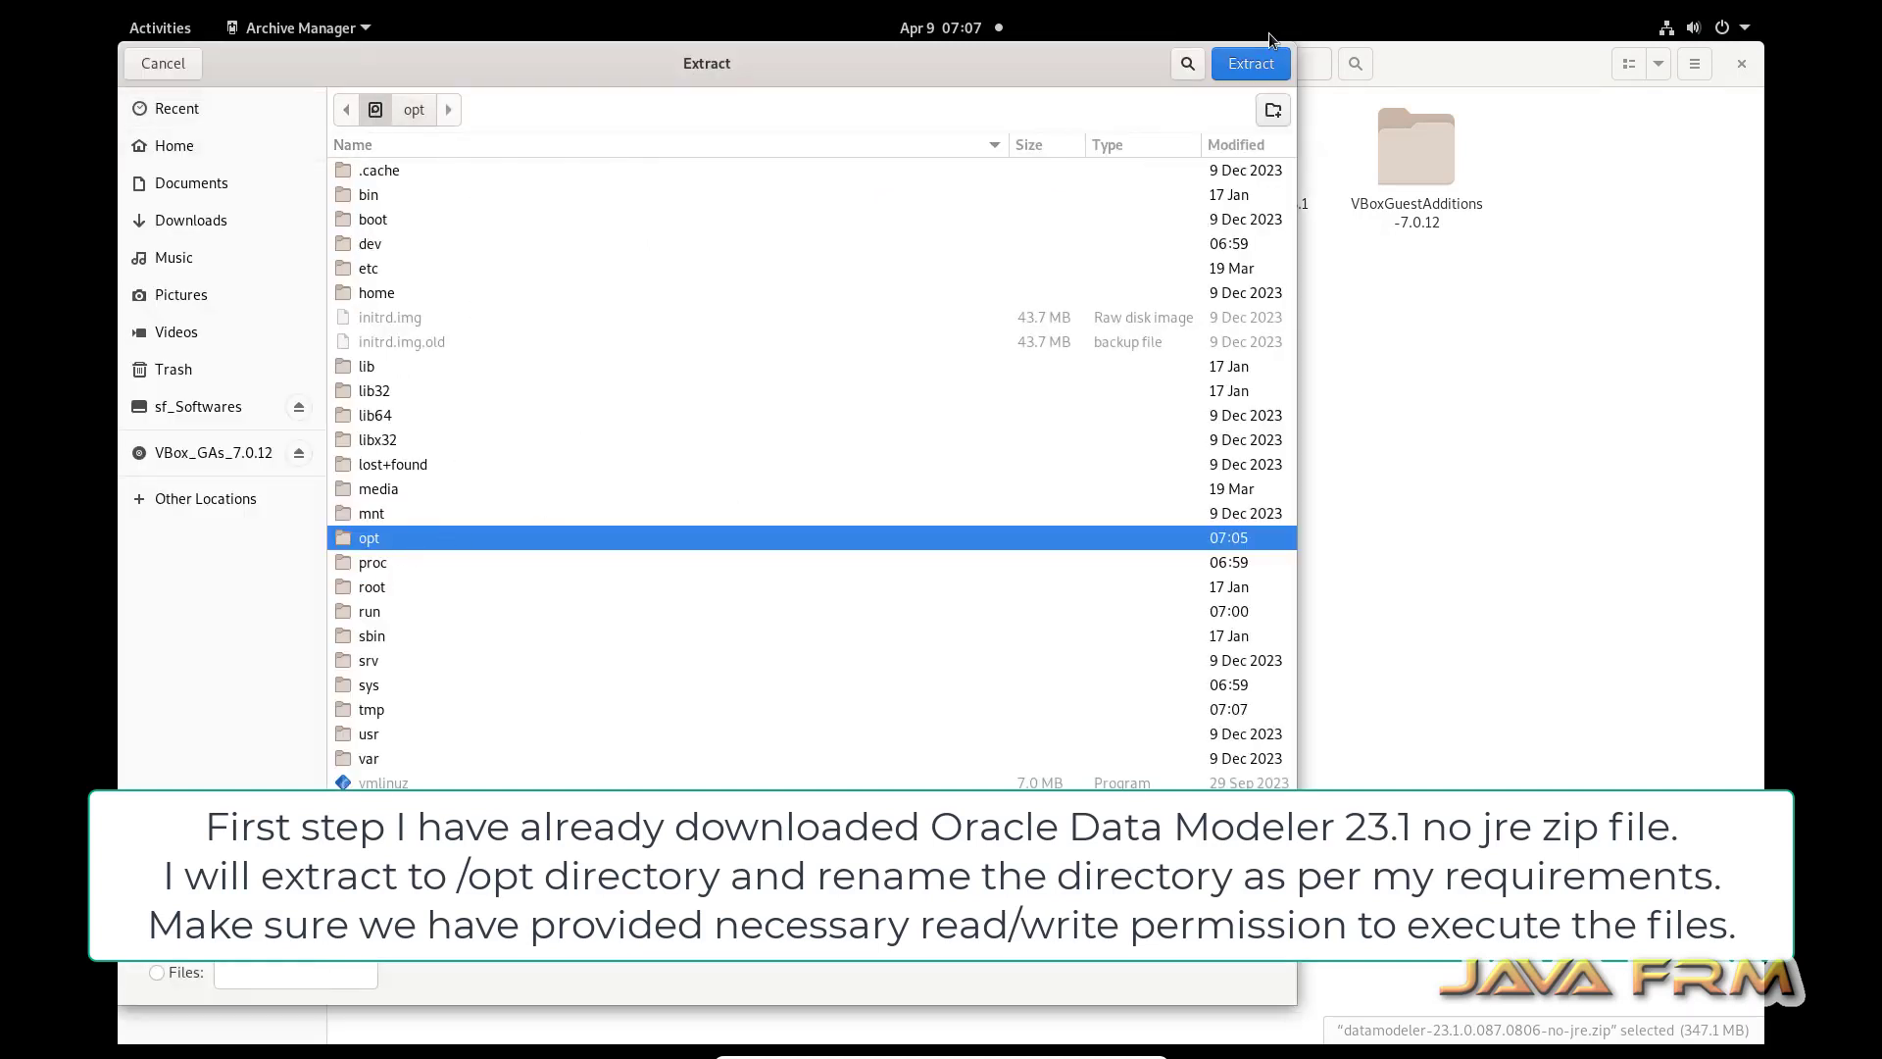
click(1251, 63)
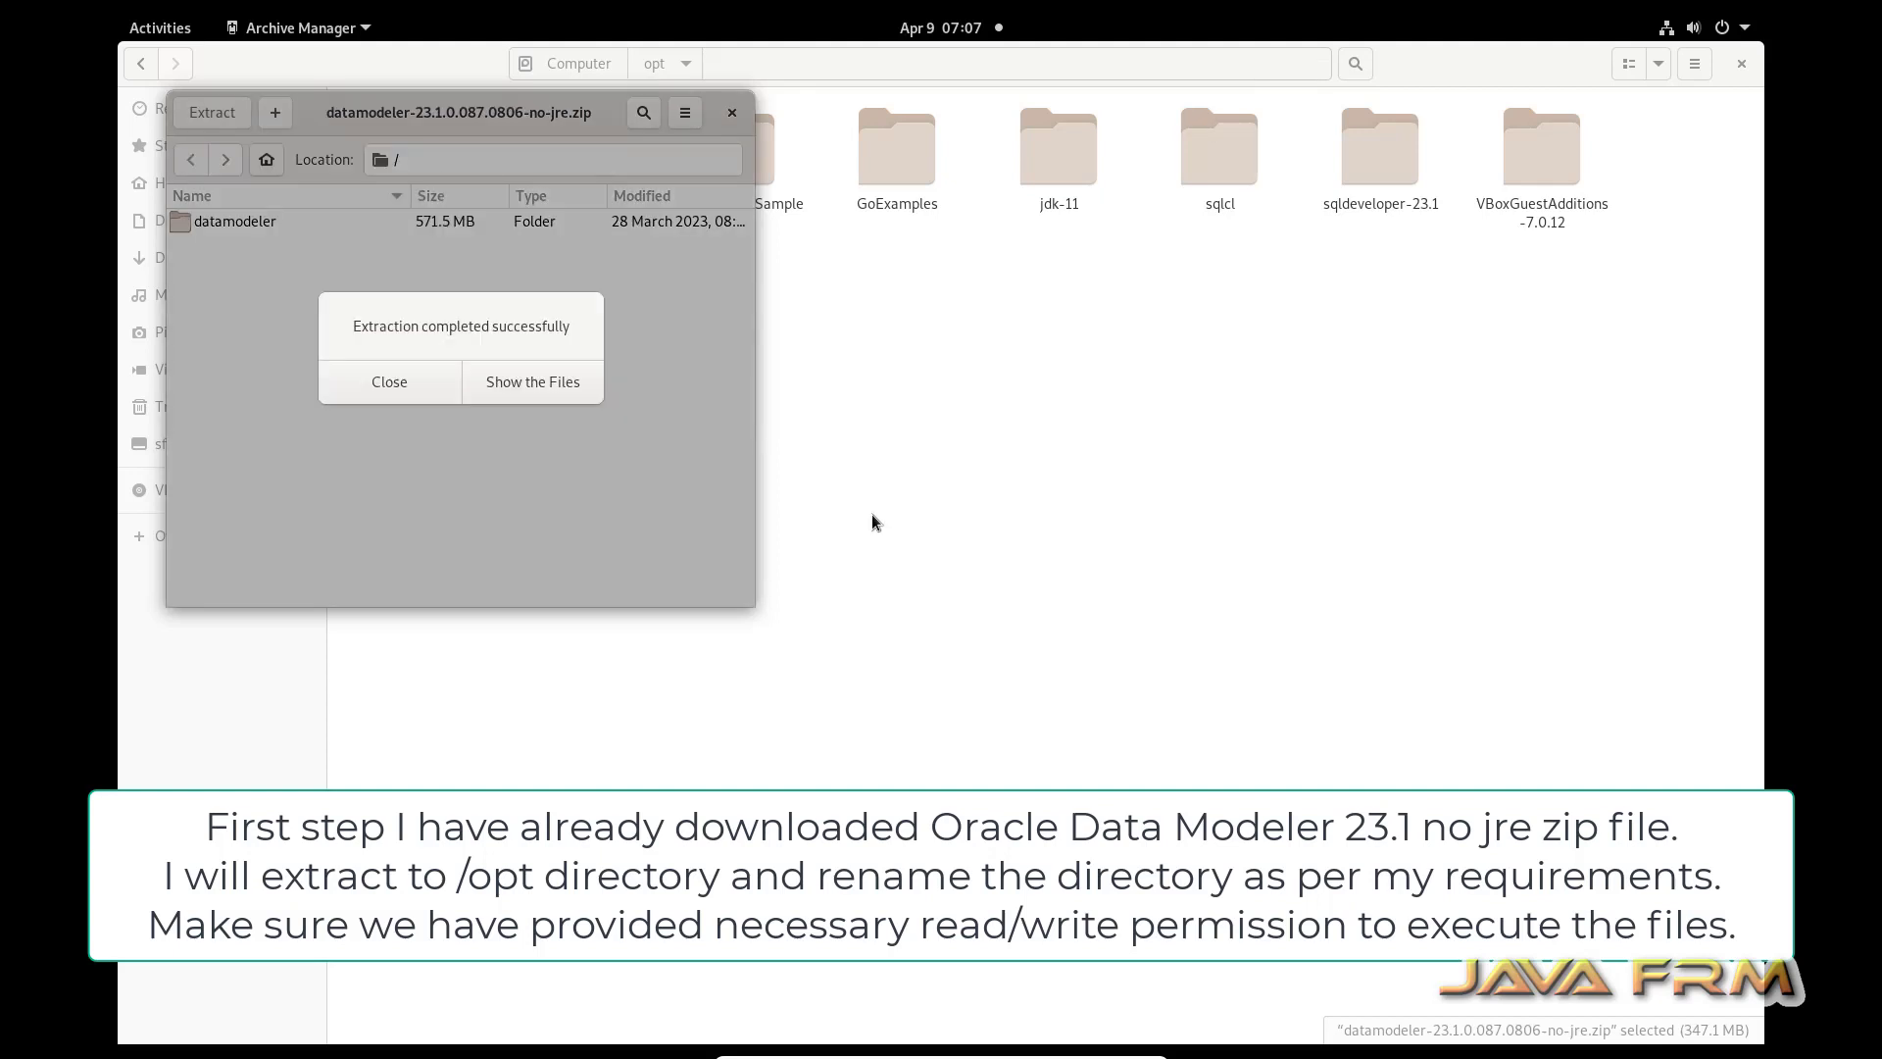
click(389, 383)
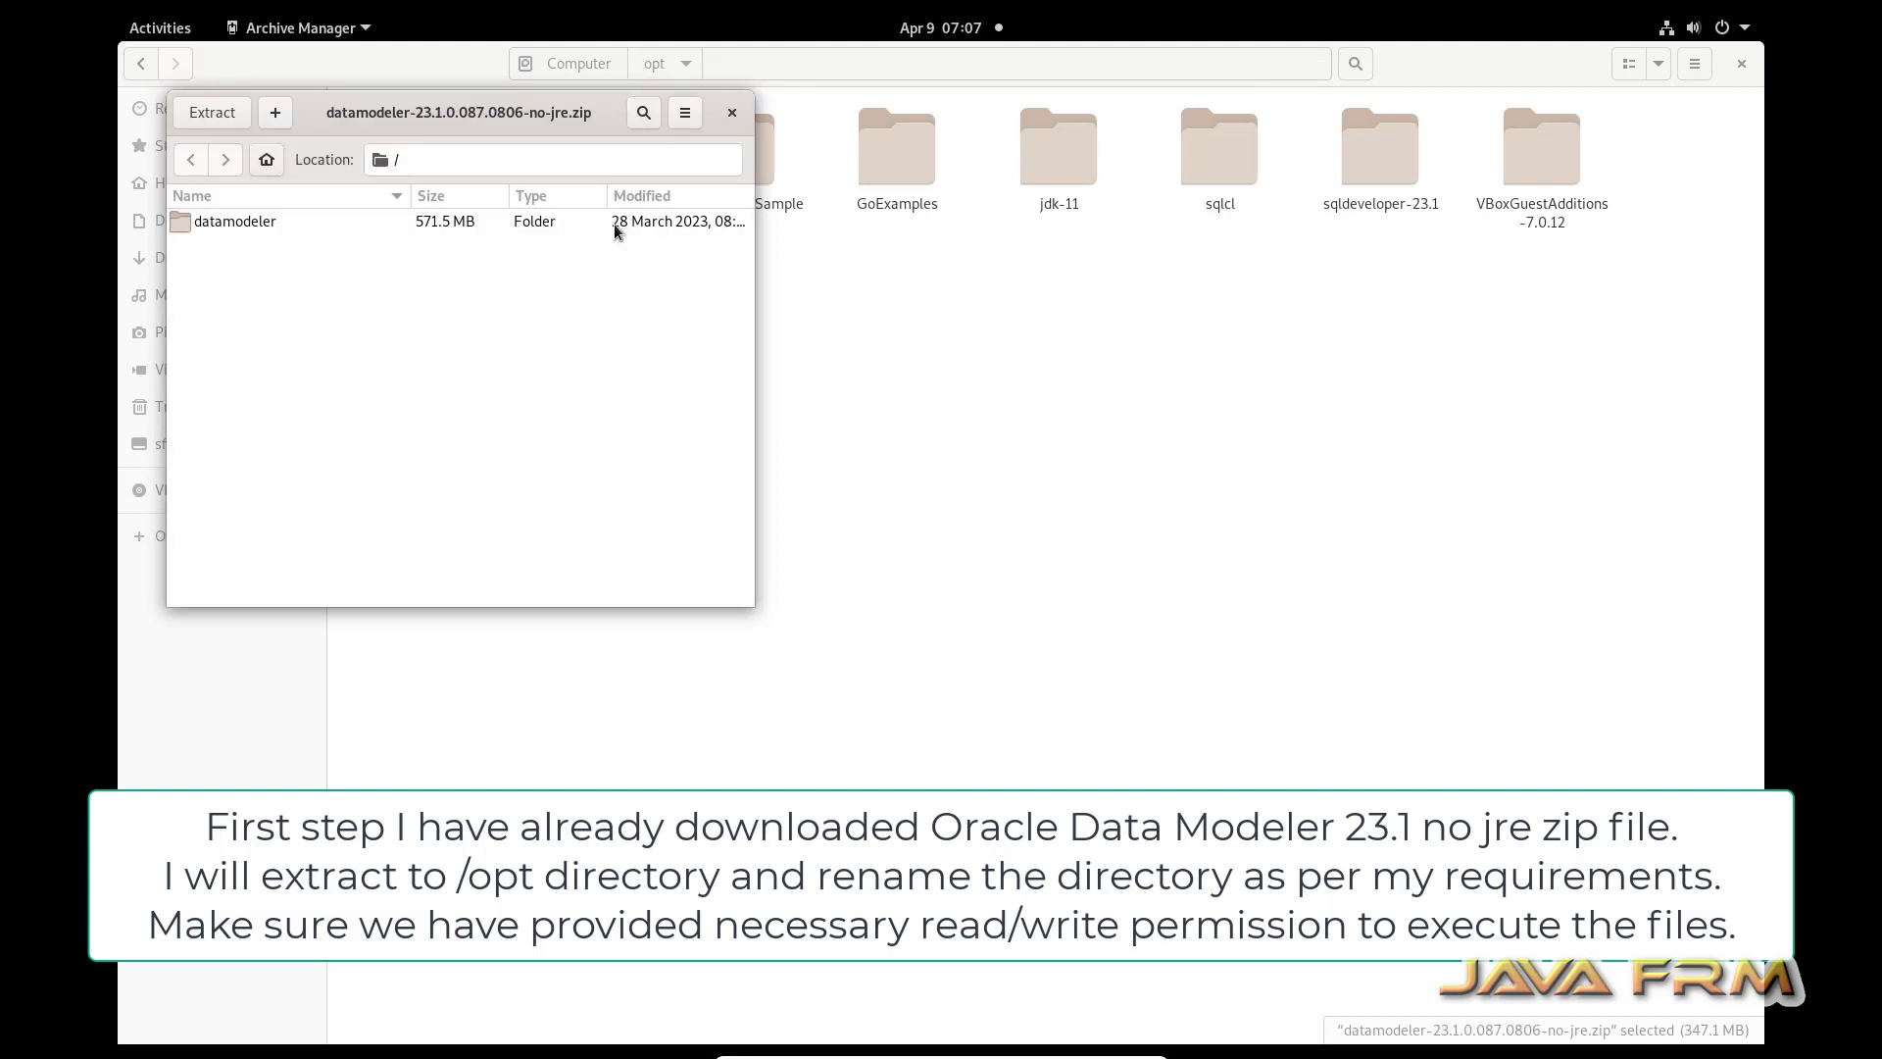
click(731, 114)
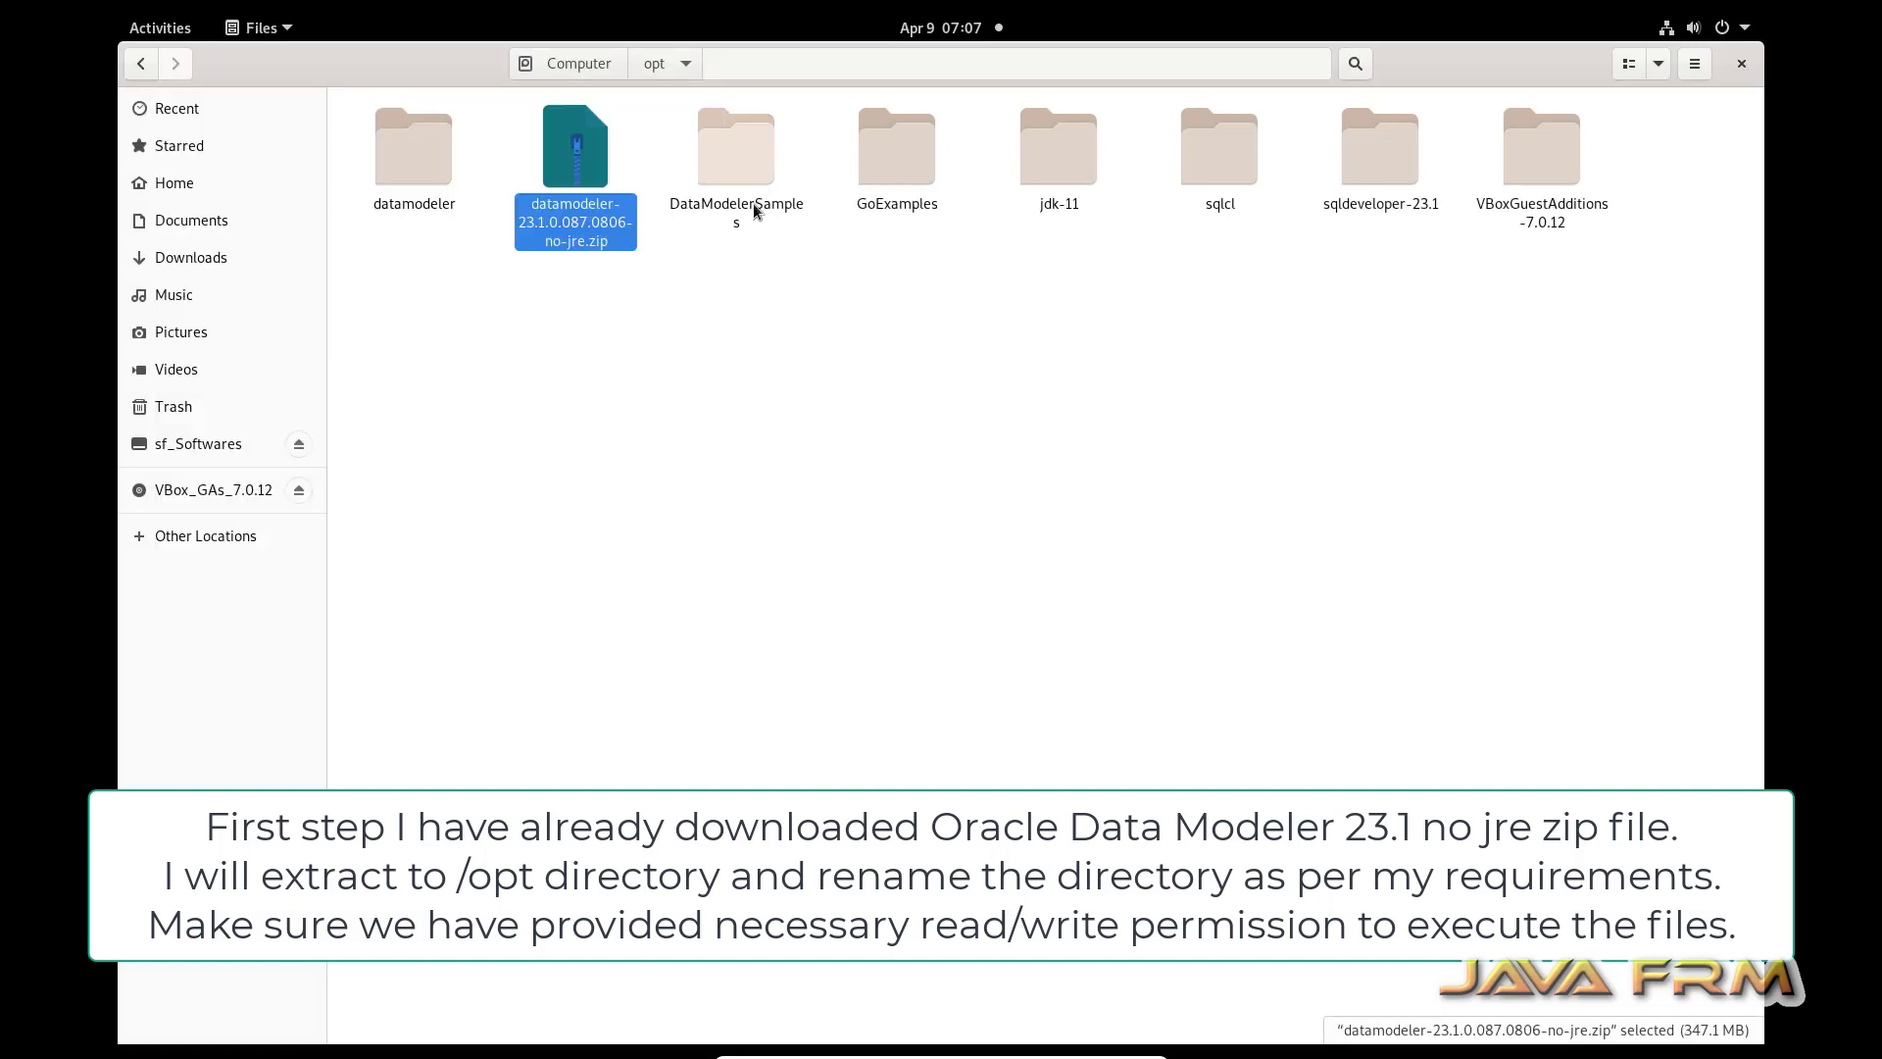
Inspect the extracted datamodeler folder and locate the datamodeler.sh launch script.
click(420, 192)
double_click(421, 171)
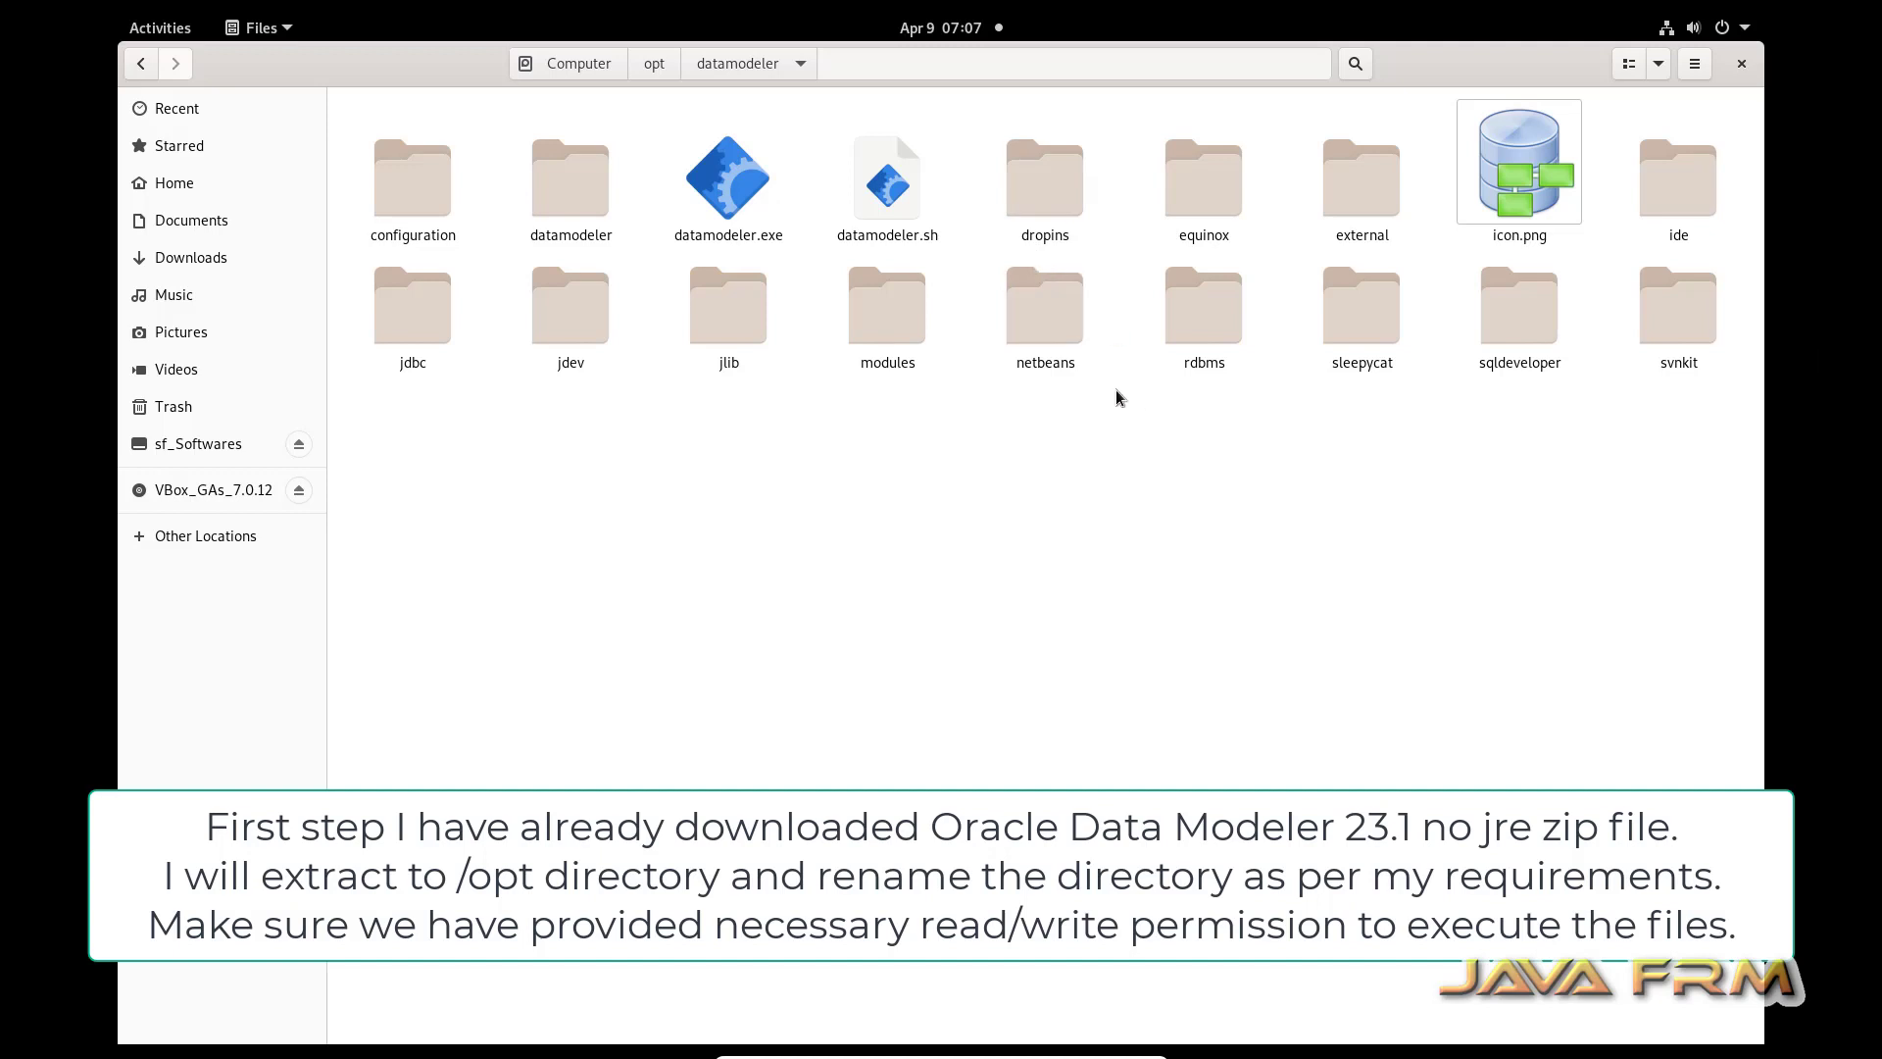
click(715, 208)
click(890, 188)
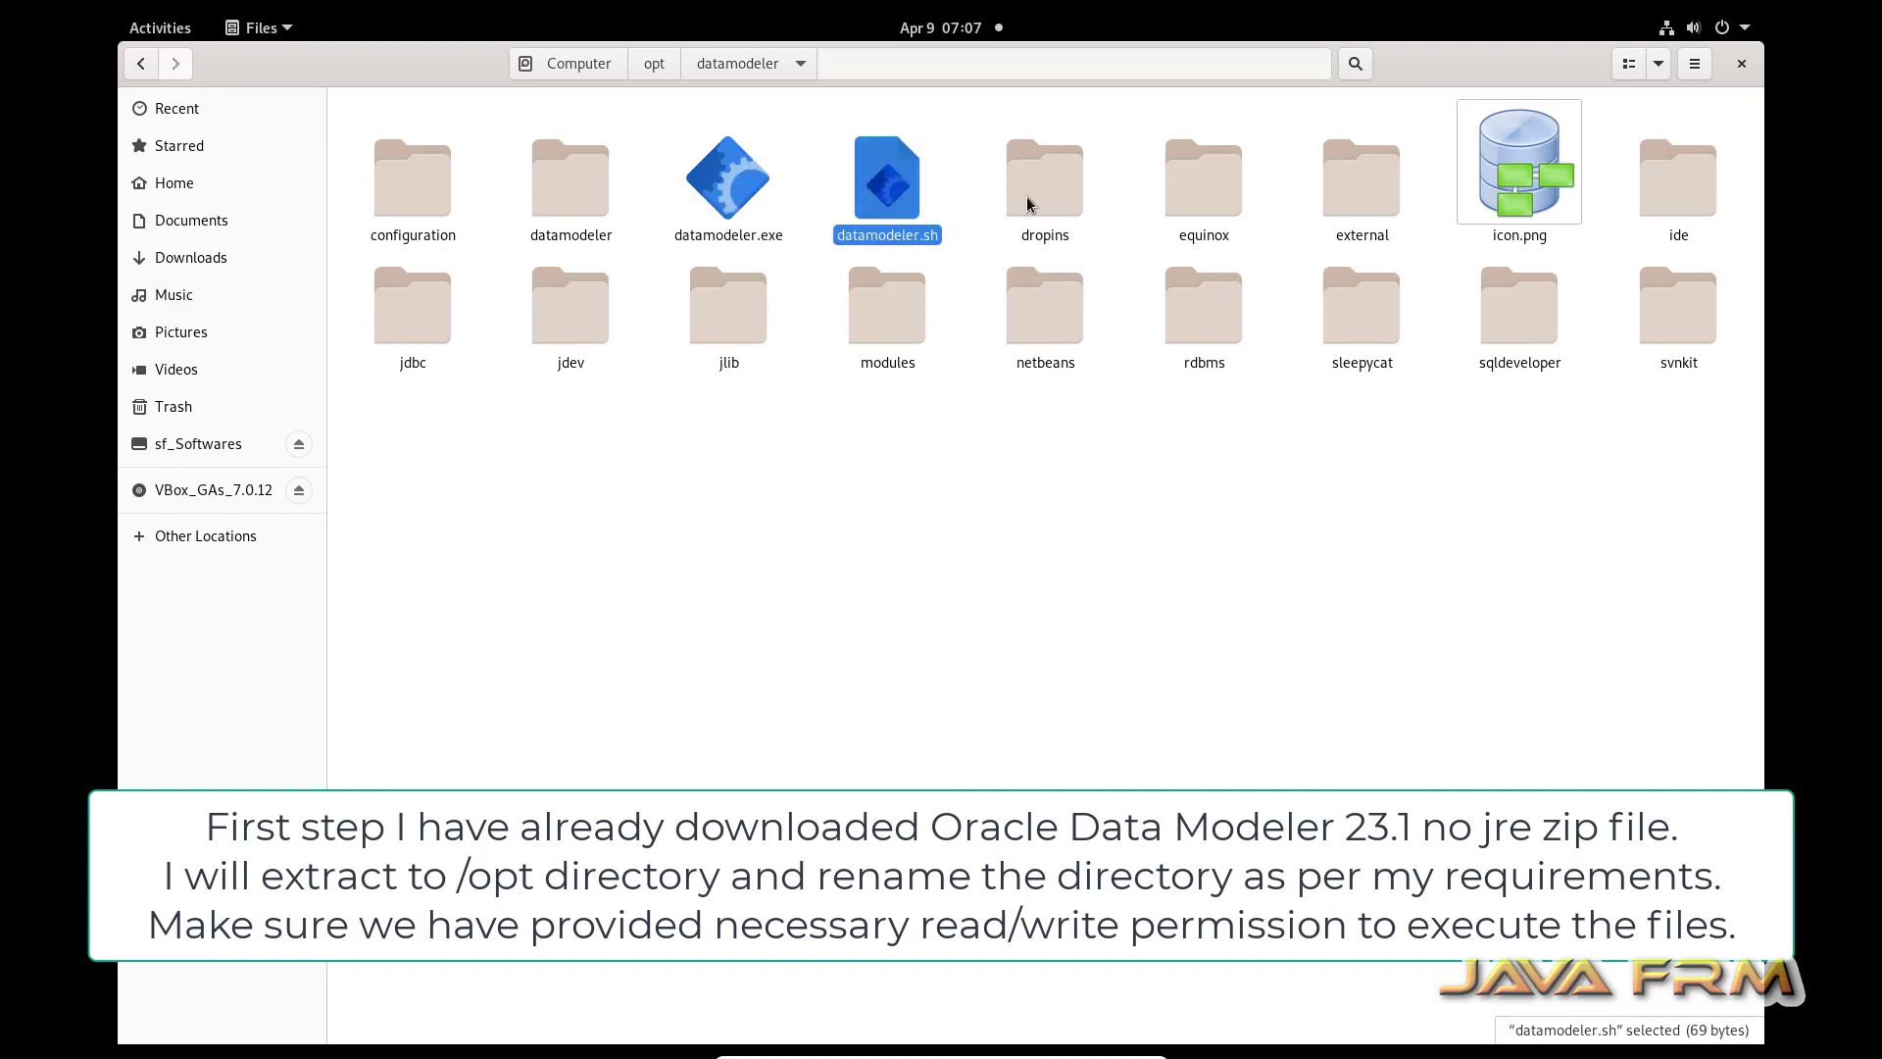
Rename the extracted datamodeler folder in /opt to datamodeler-23.1.
click(652, 63)
right_click(402, 203)
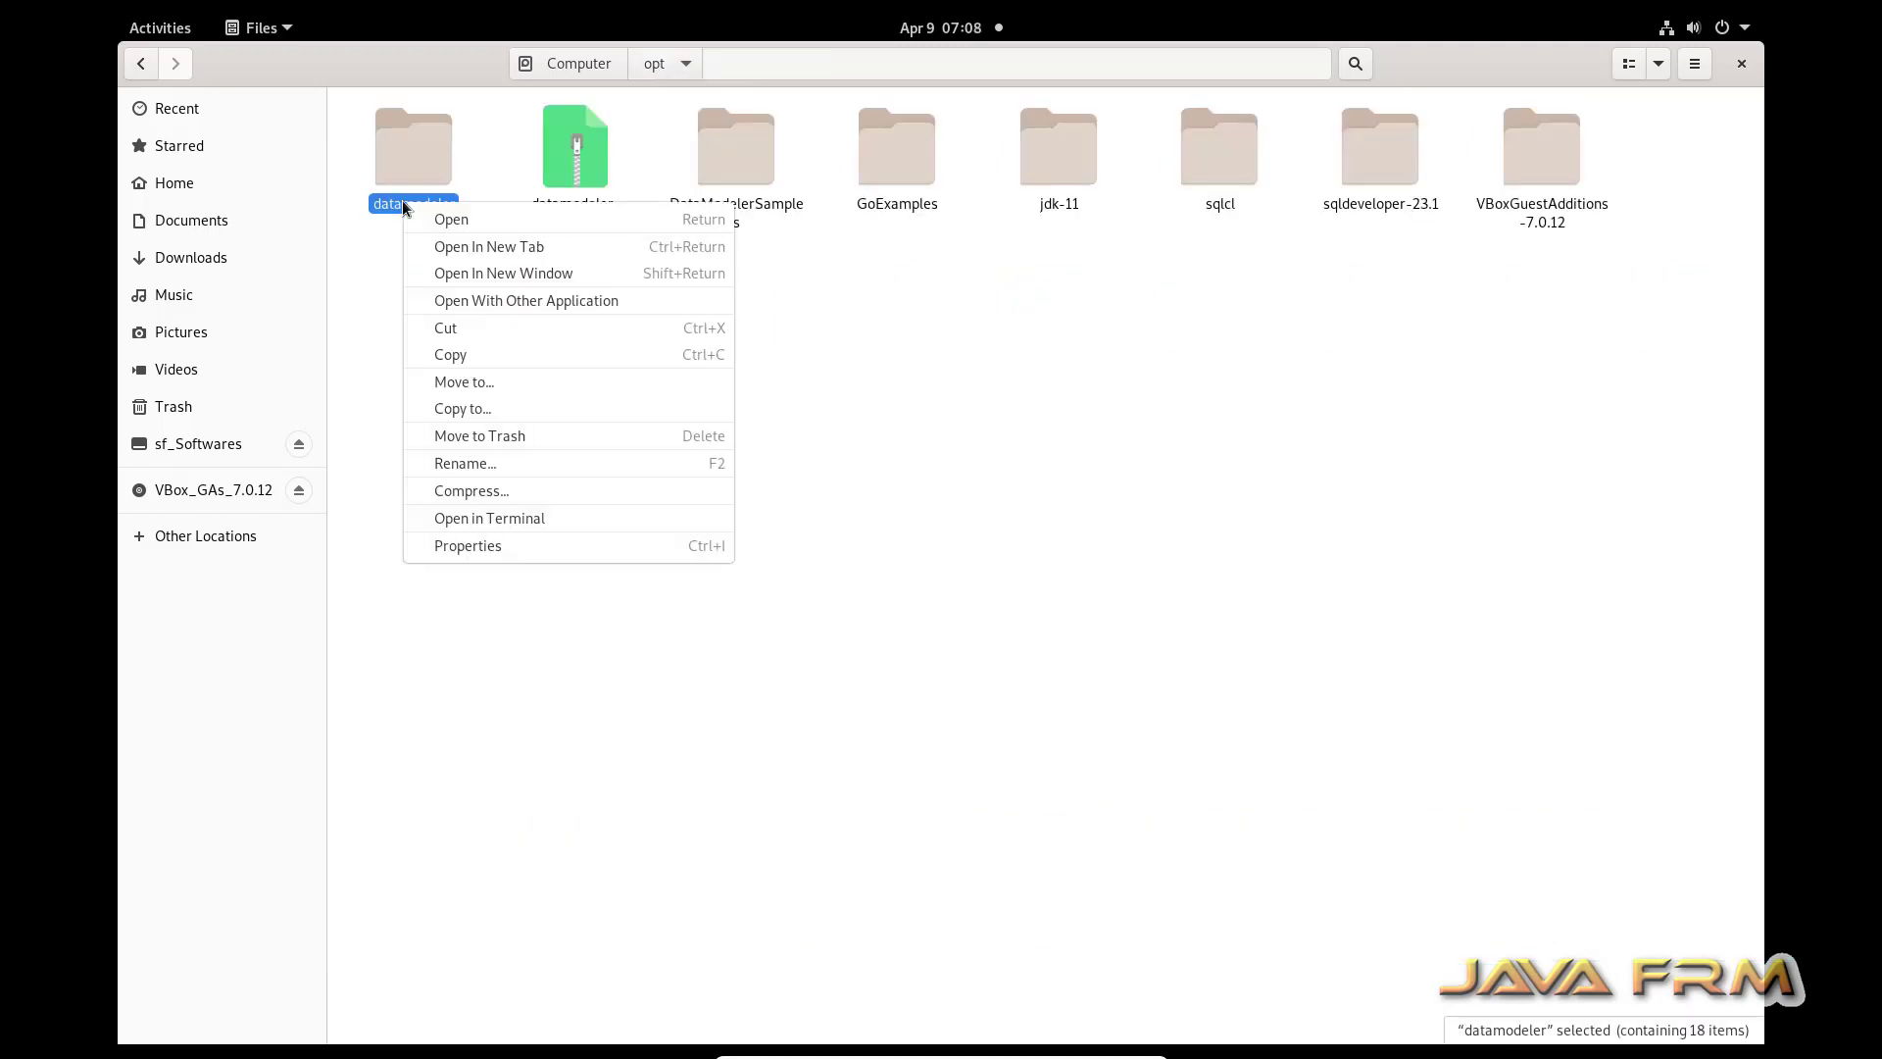
click(487, 464)
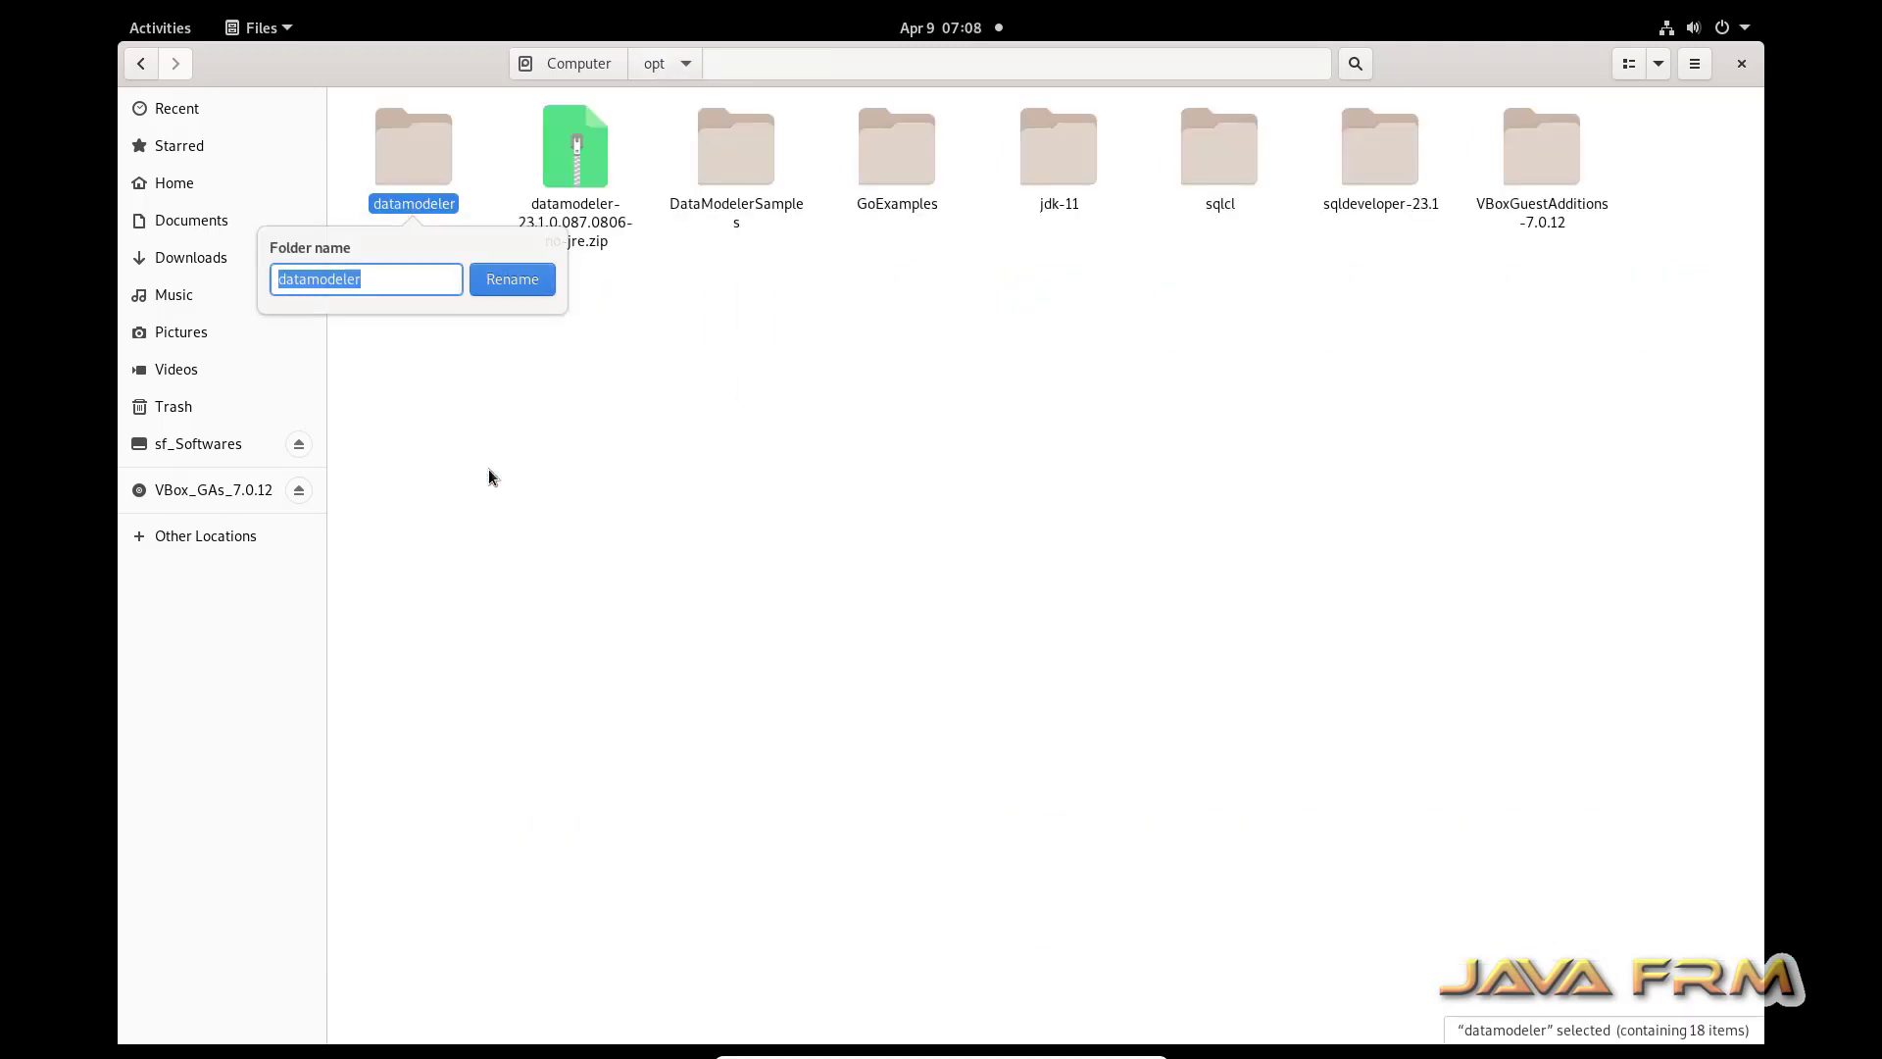
click(396, 286)
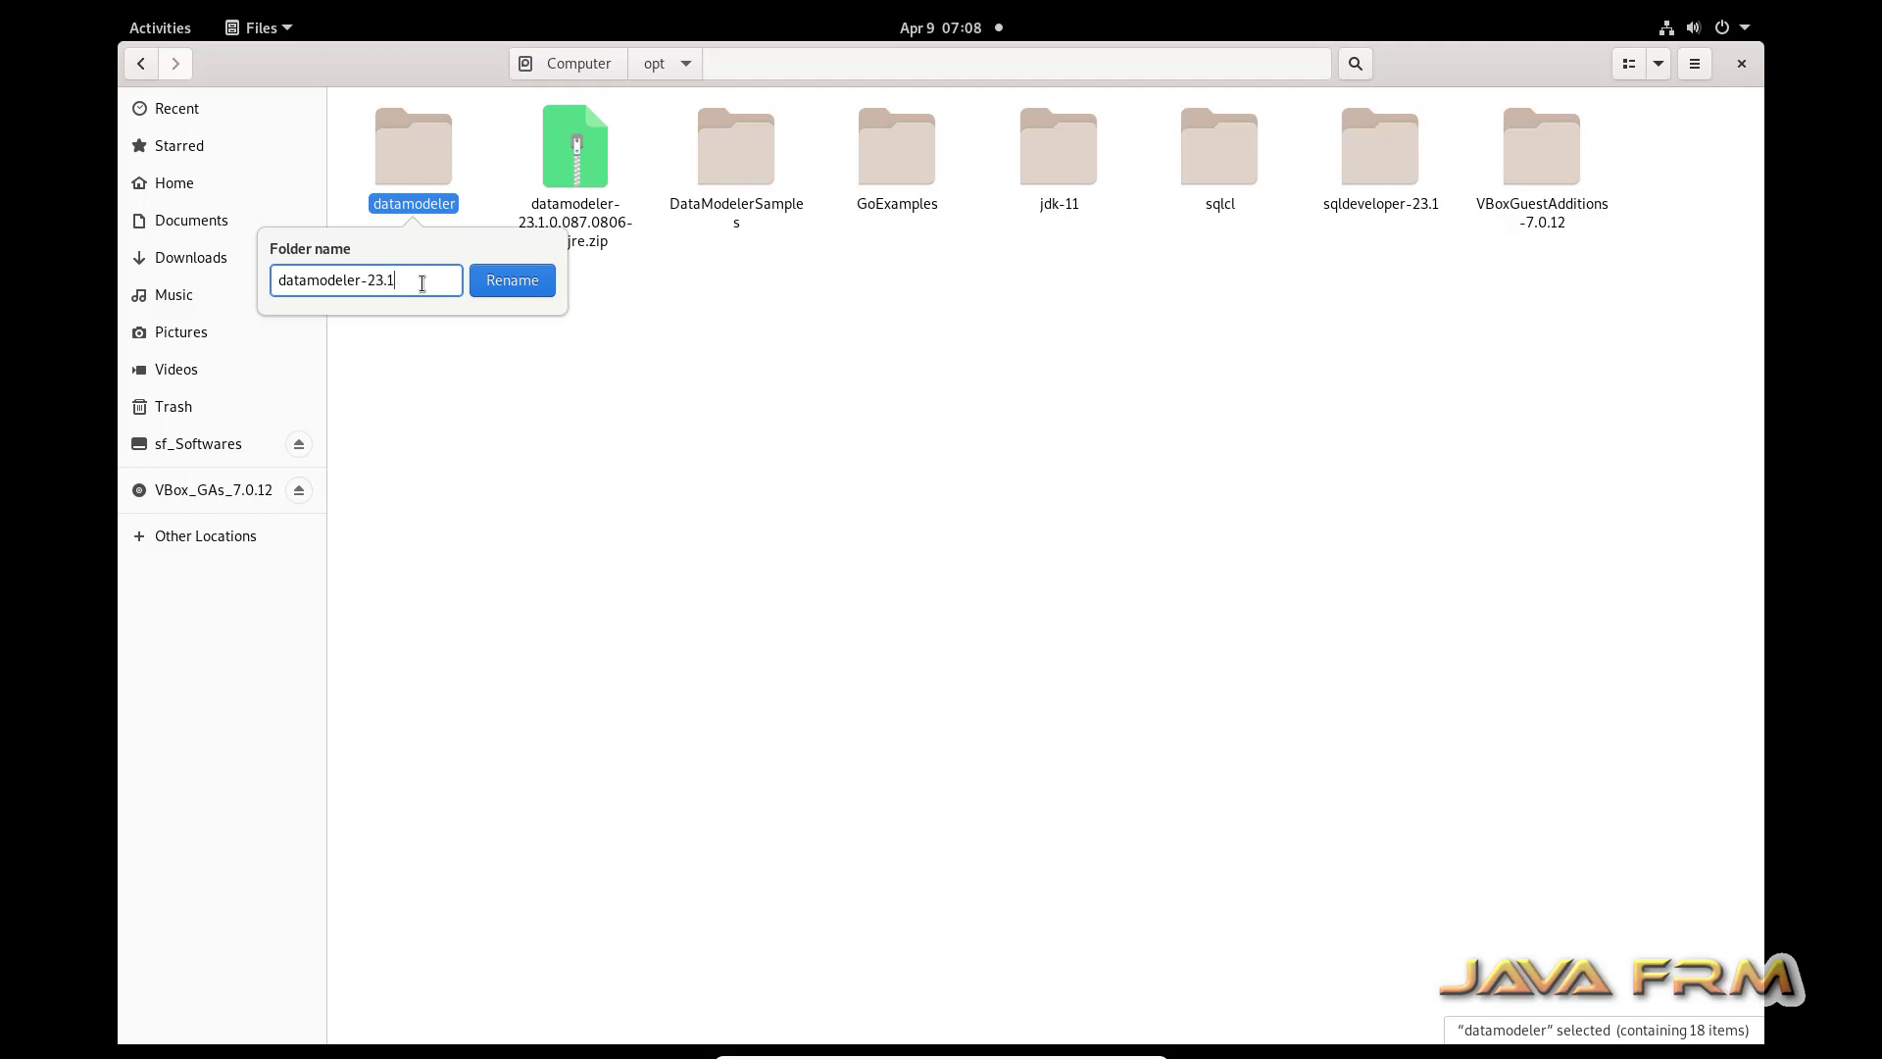
click(516, 287)
click(568, 490)
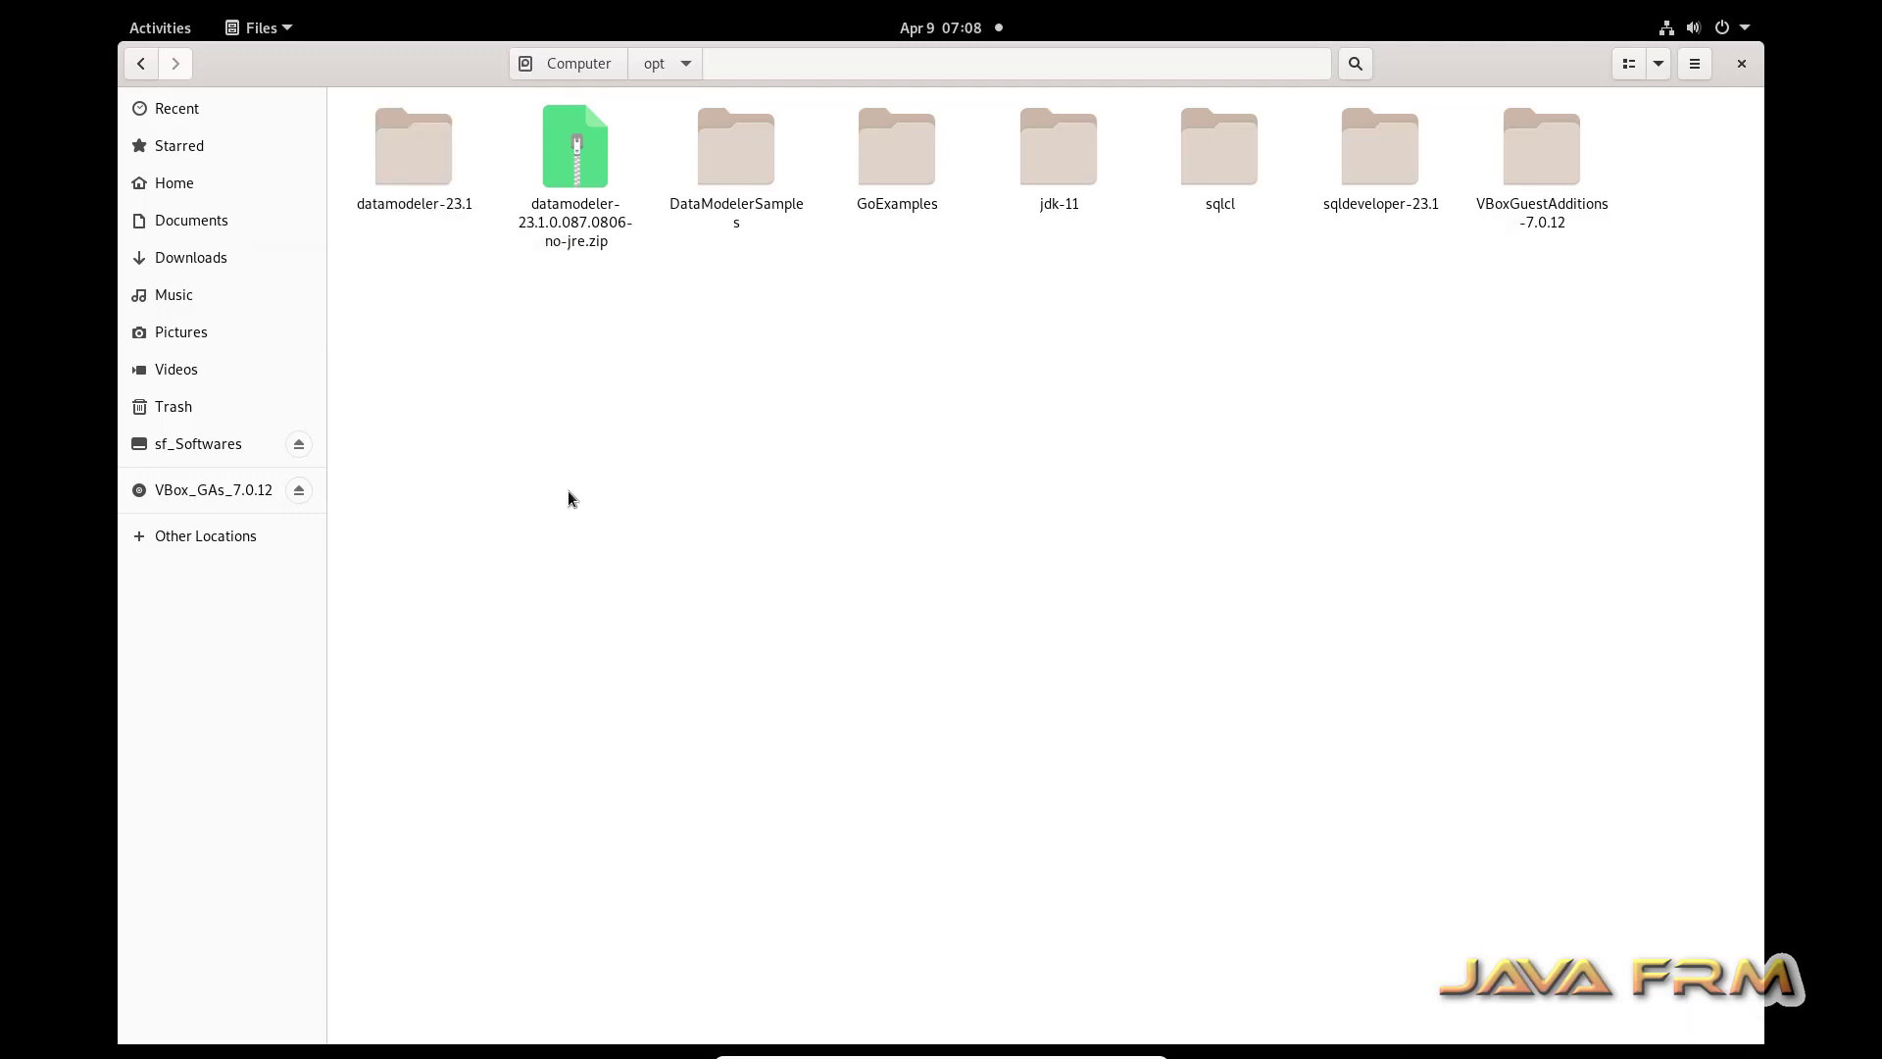
Switch to the text editor, append :/opt/datamodeler-23.1/ to the PATH export line in .profile, and save the file.
click(155, 29)
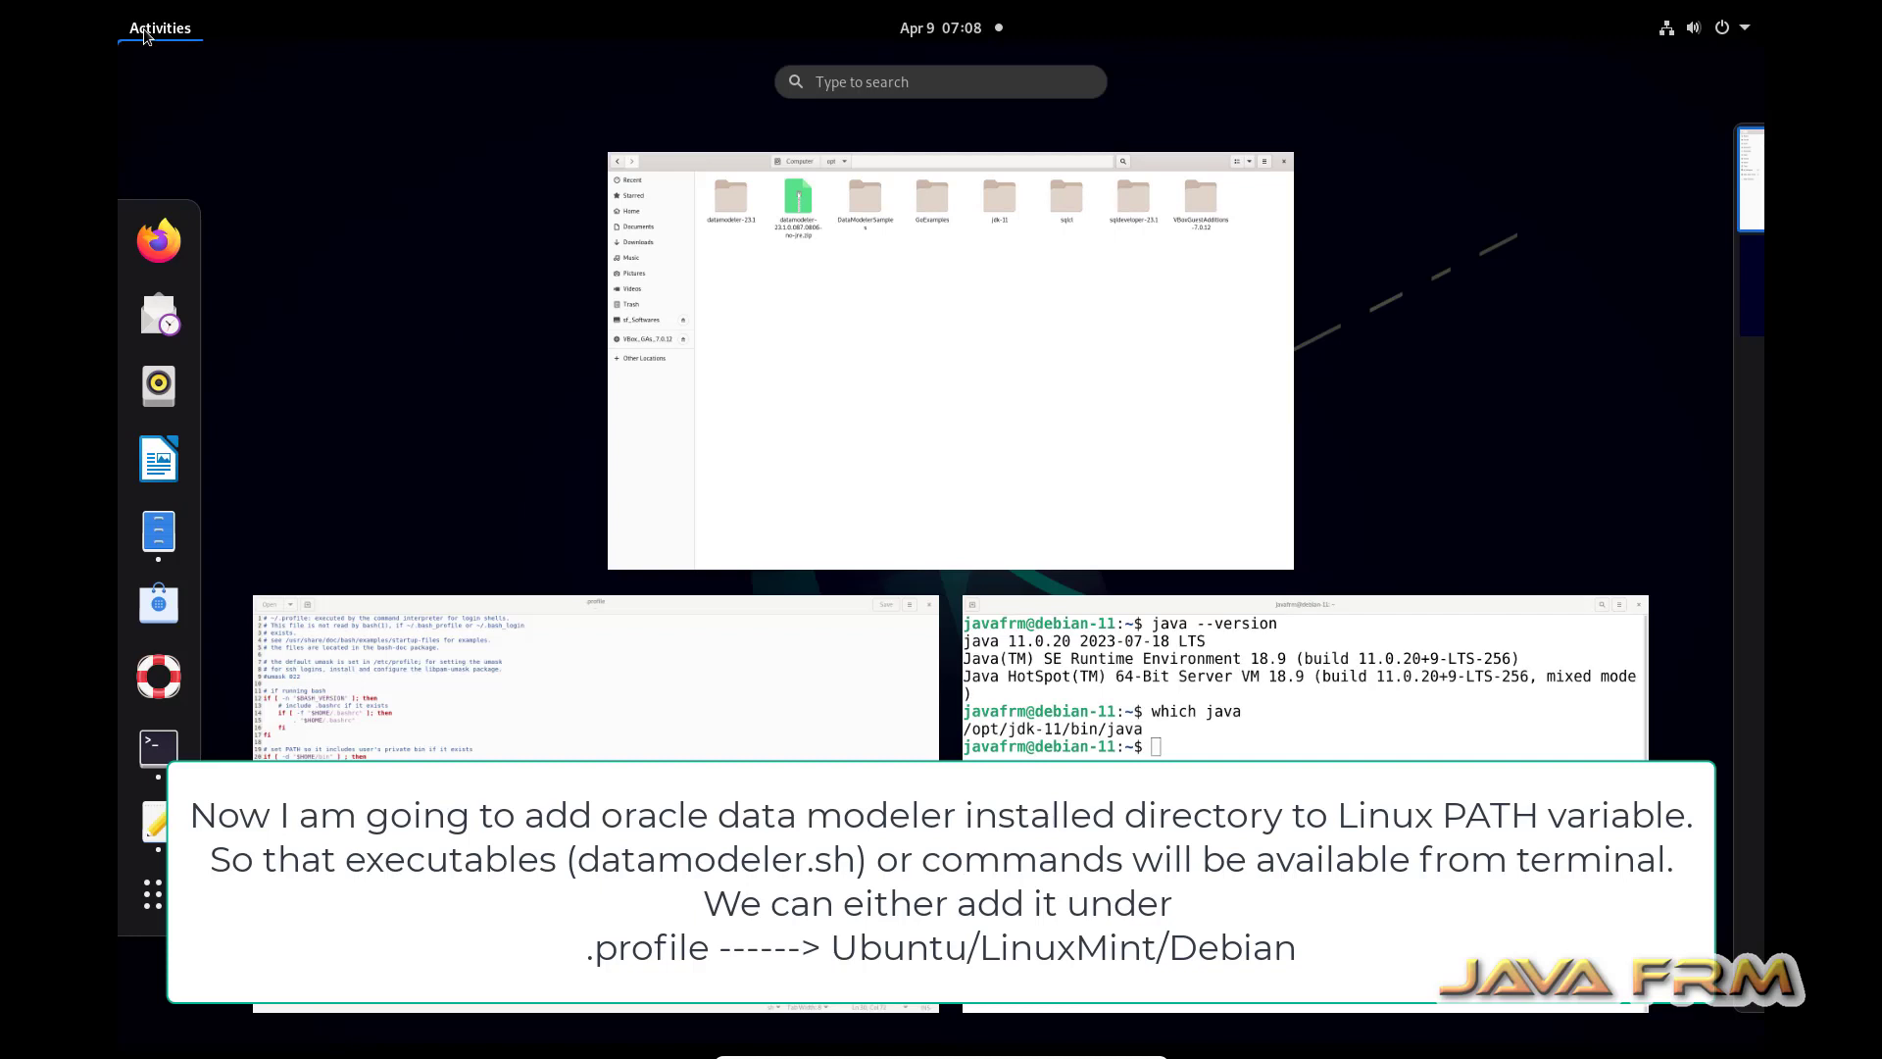
click(677, 677)
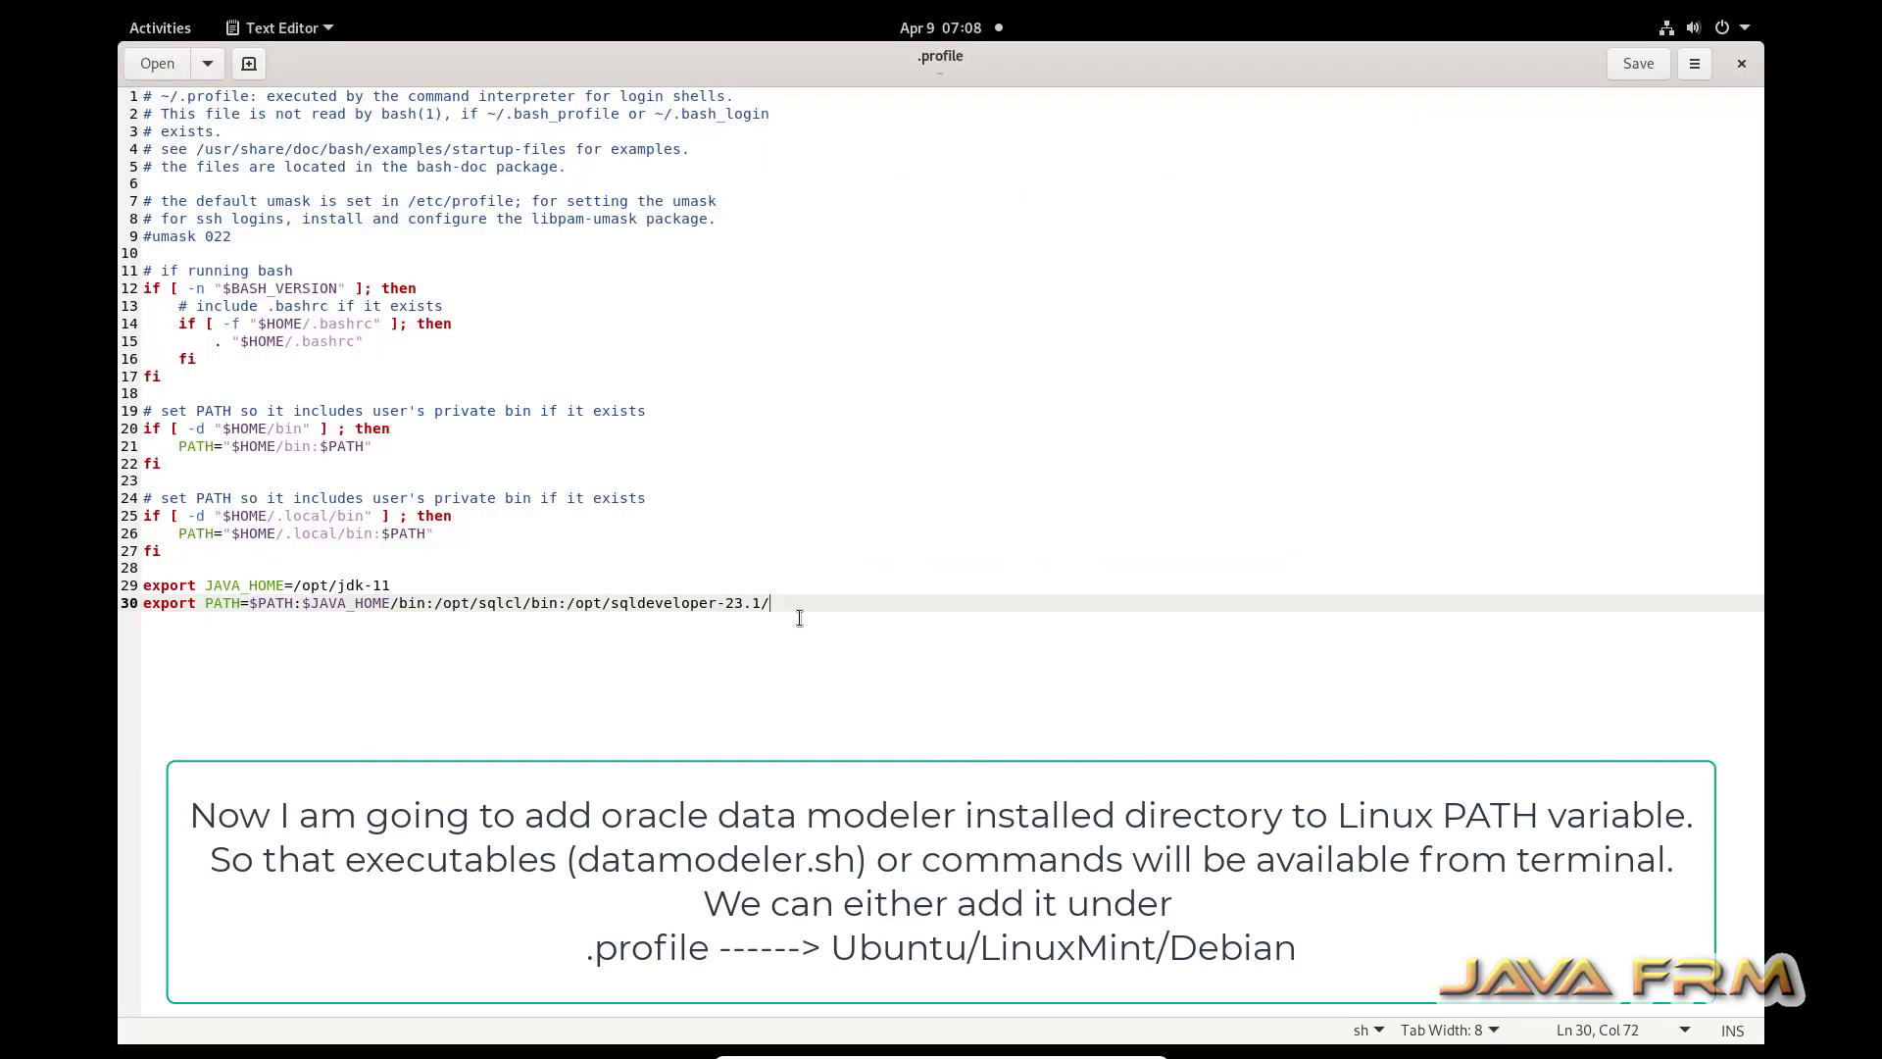
text(:/opt/)
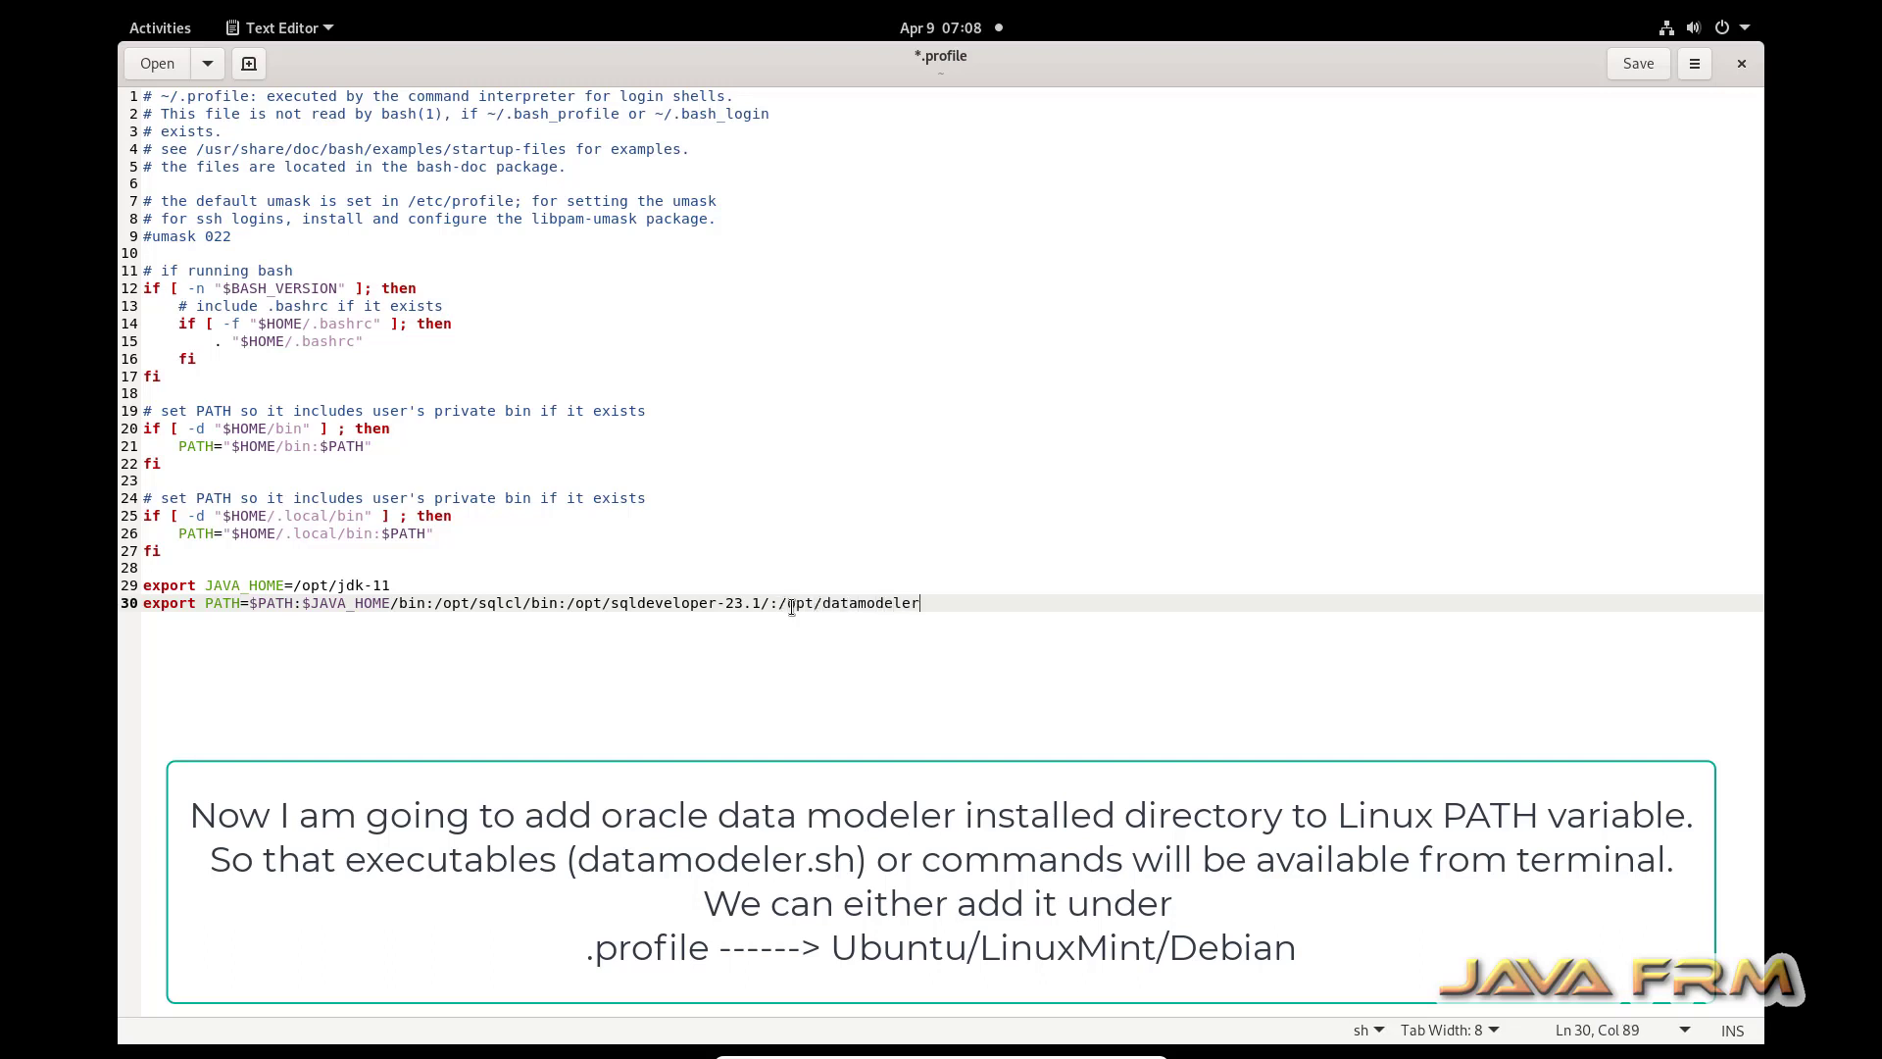
text(datamodeler-23.1/)
key(ctrl+s)
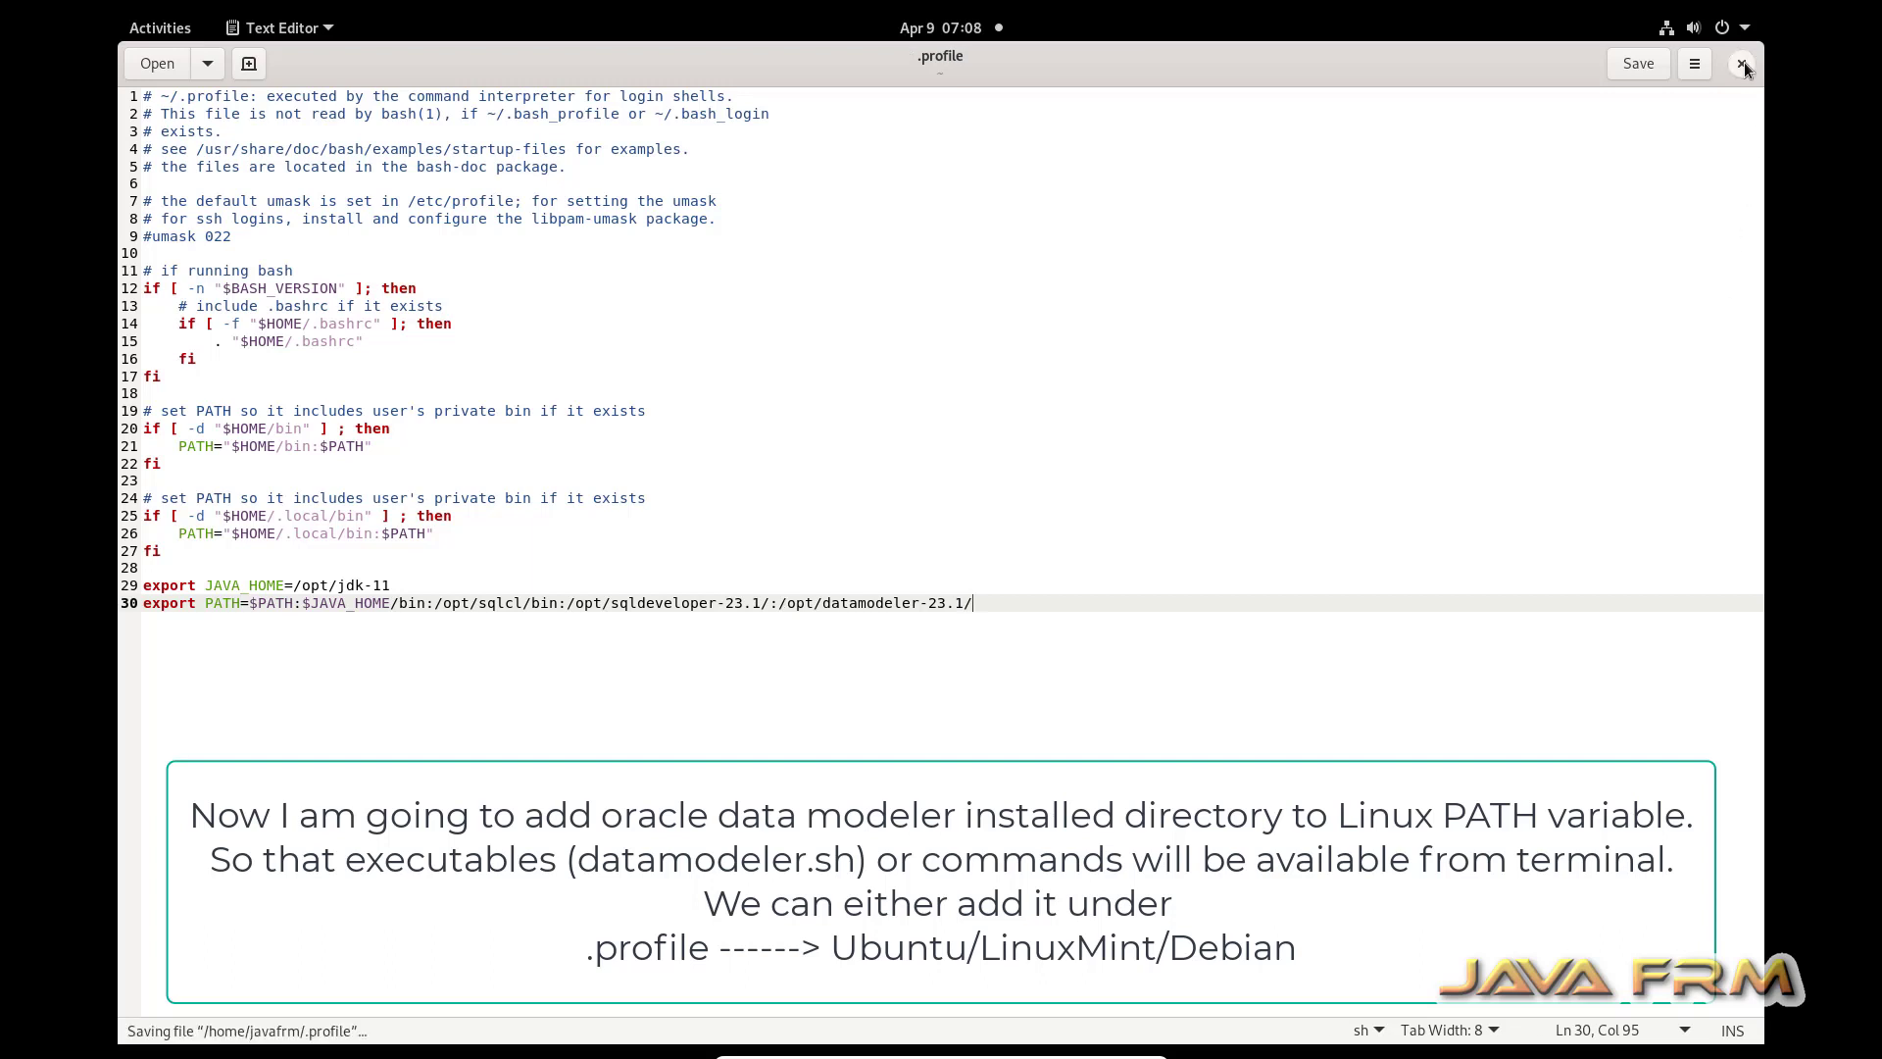
Switch to the terminal and reload the profile settings with source .profile.
click(165, 28)
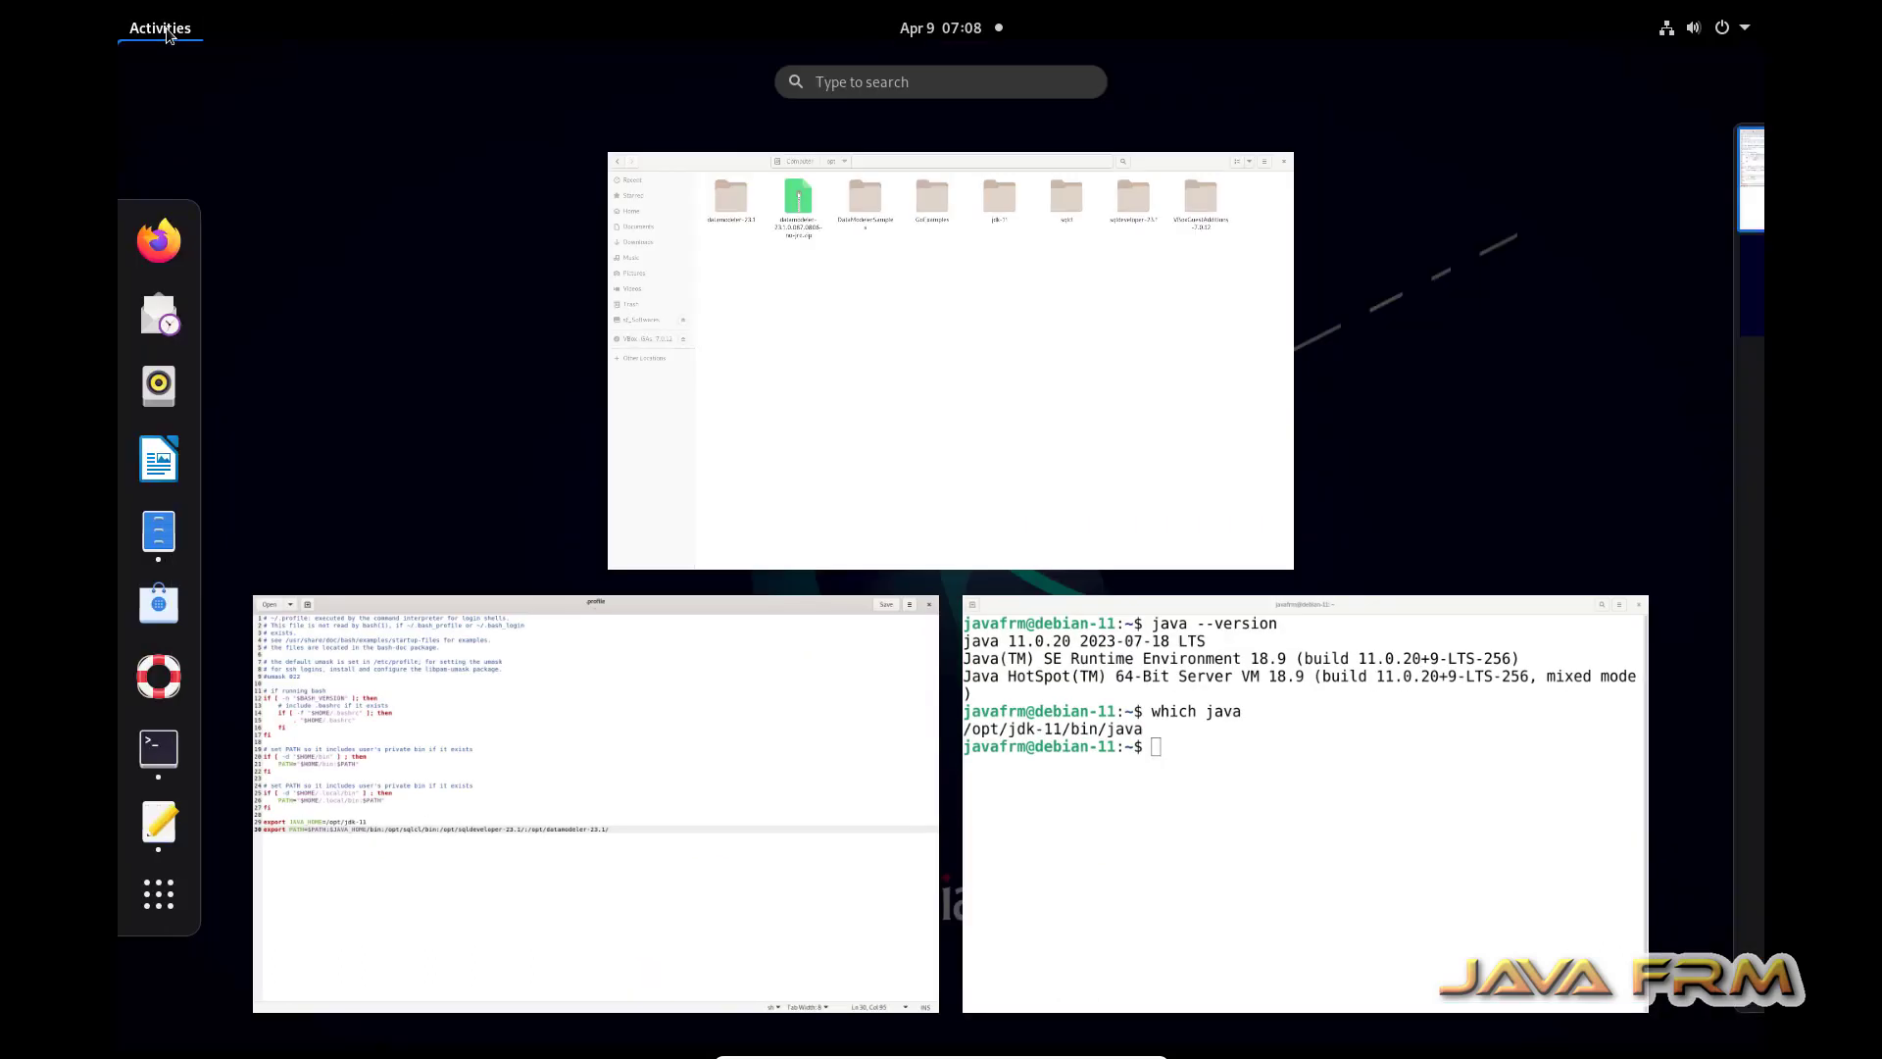
click(1211, 852)
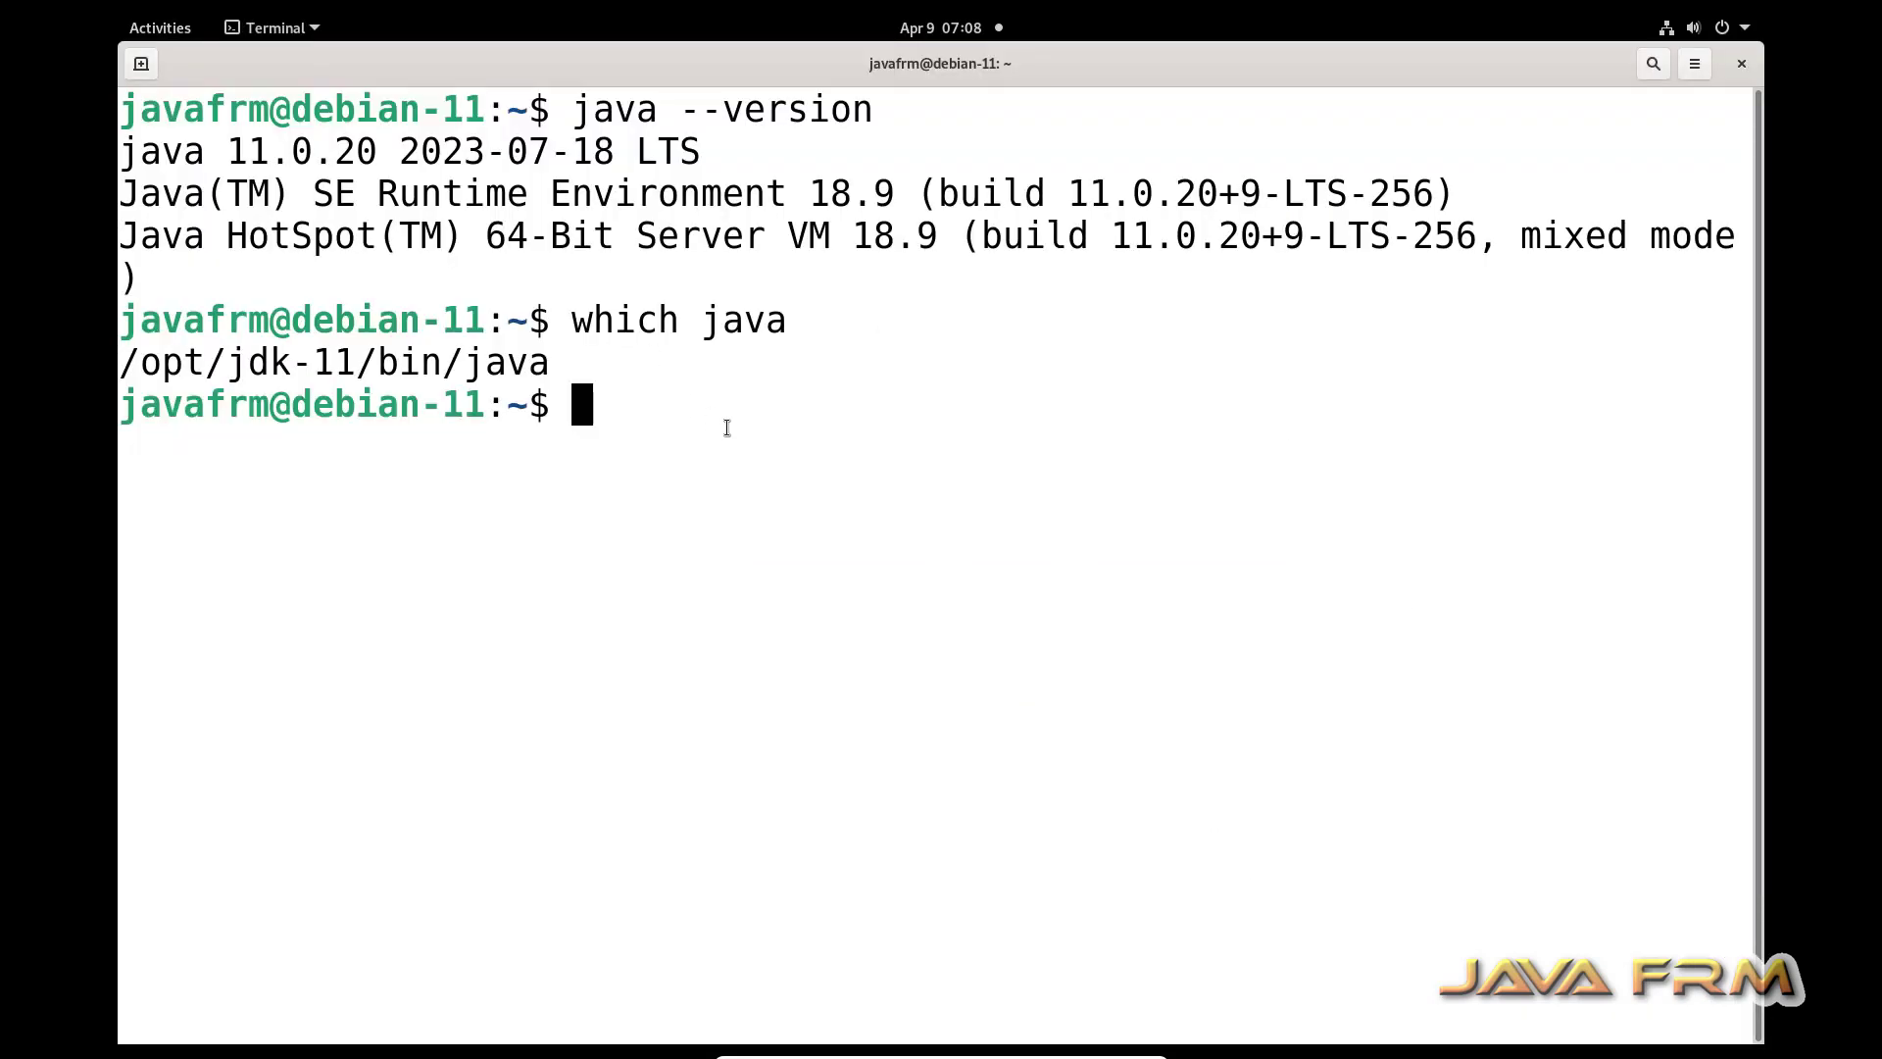
key(Return)
text(so)
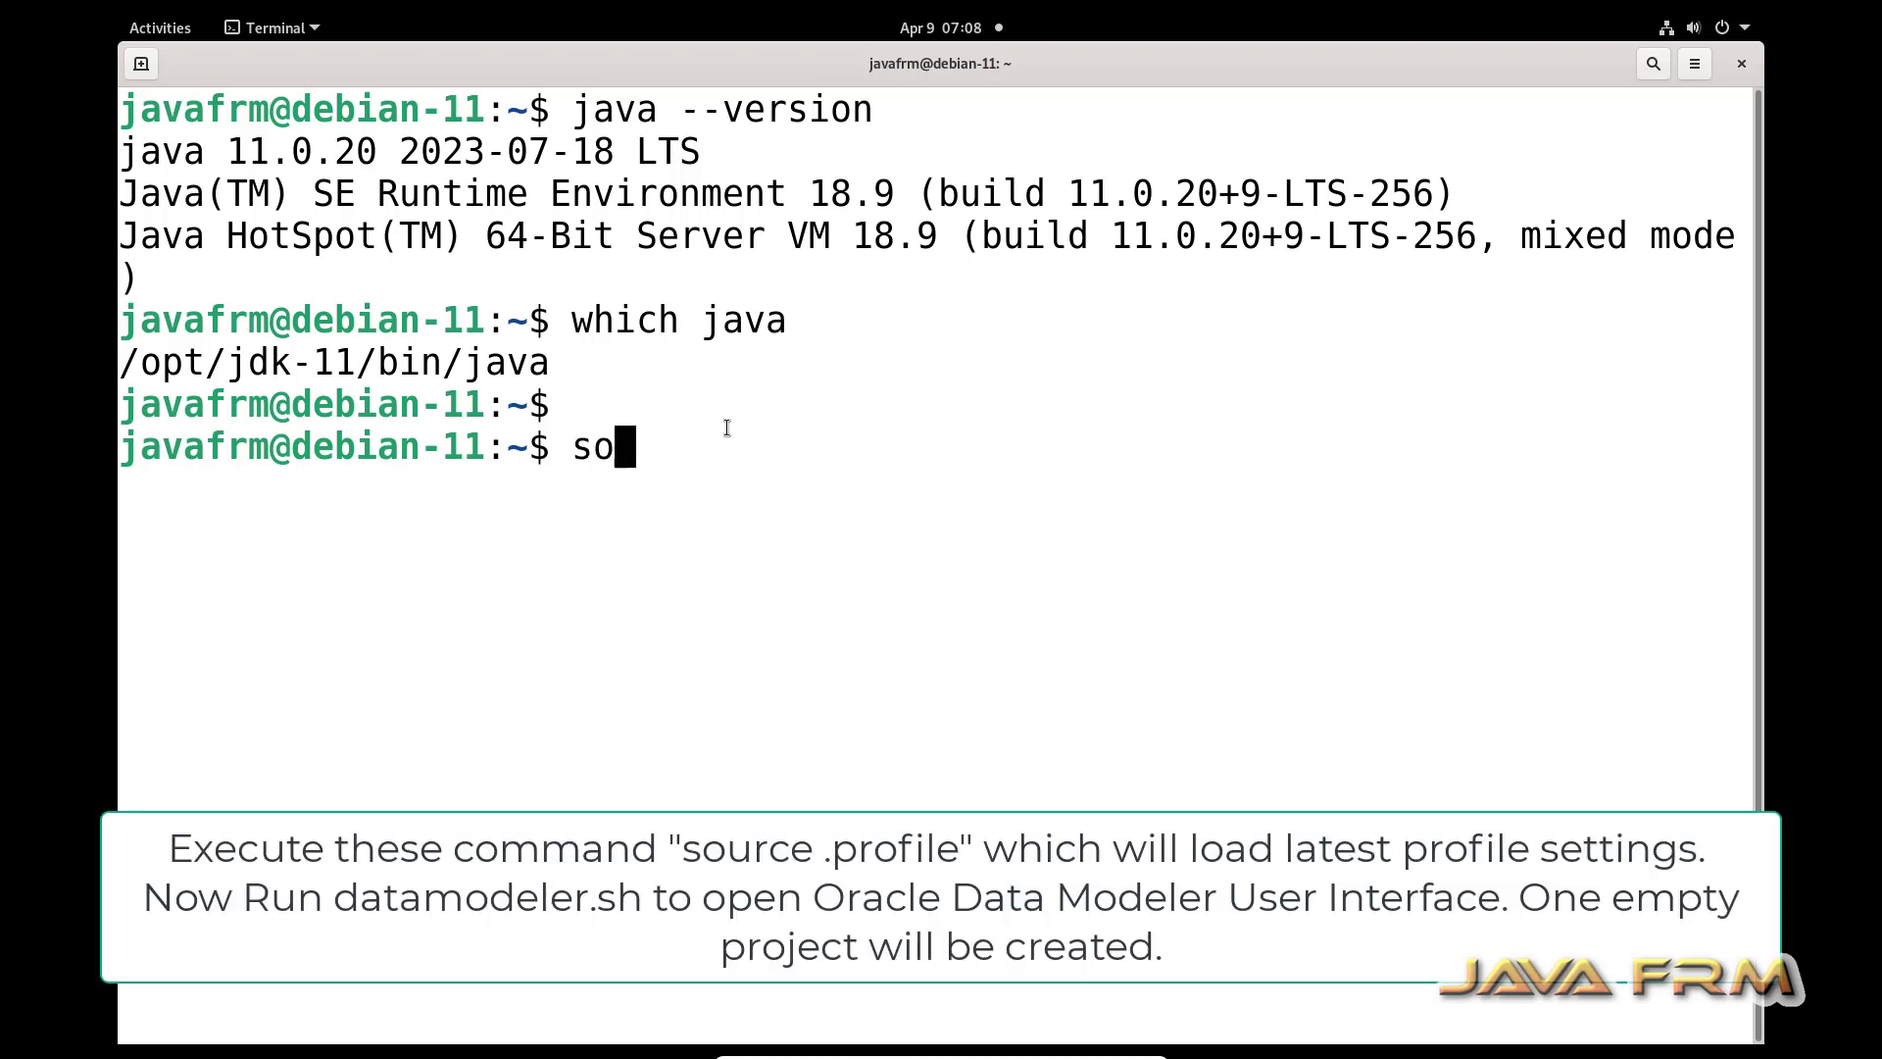
text(urce .profile)
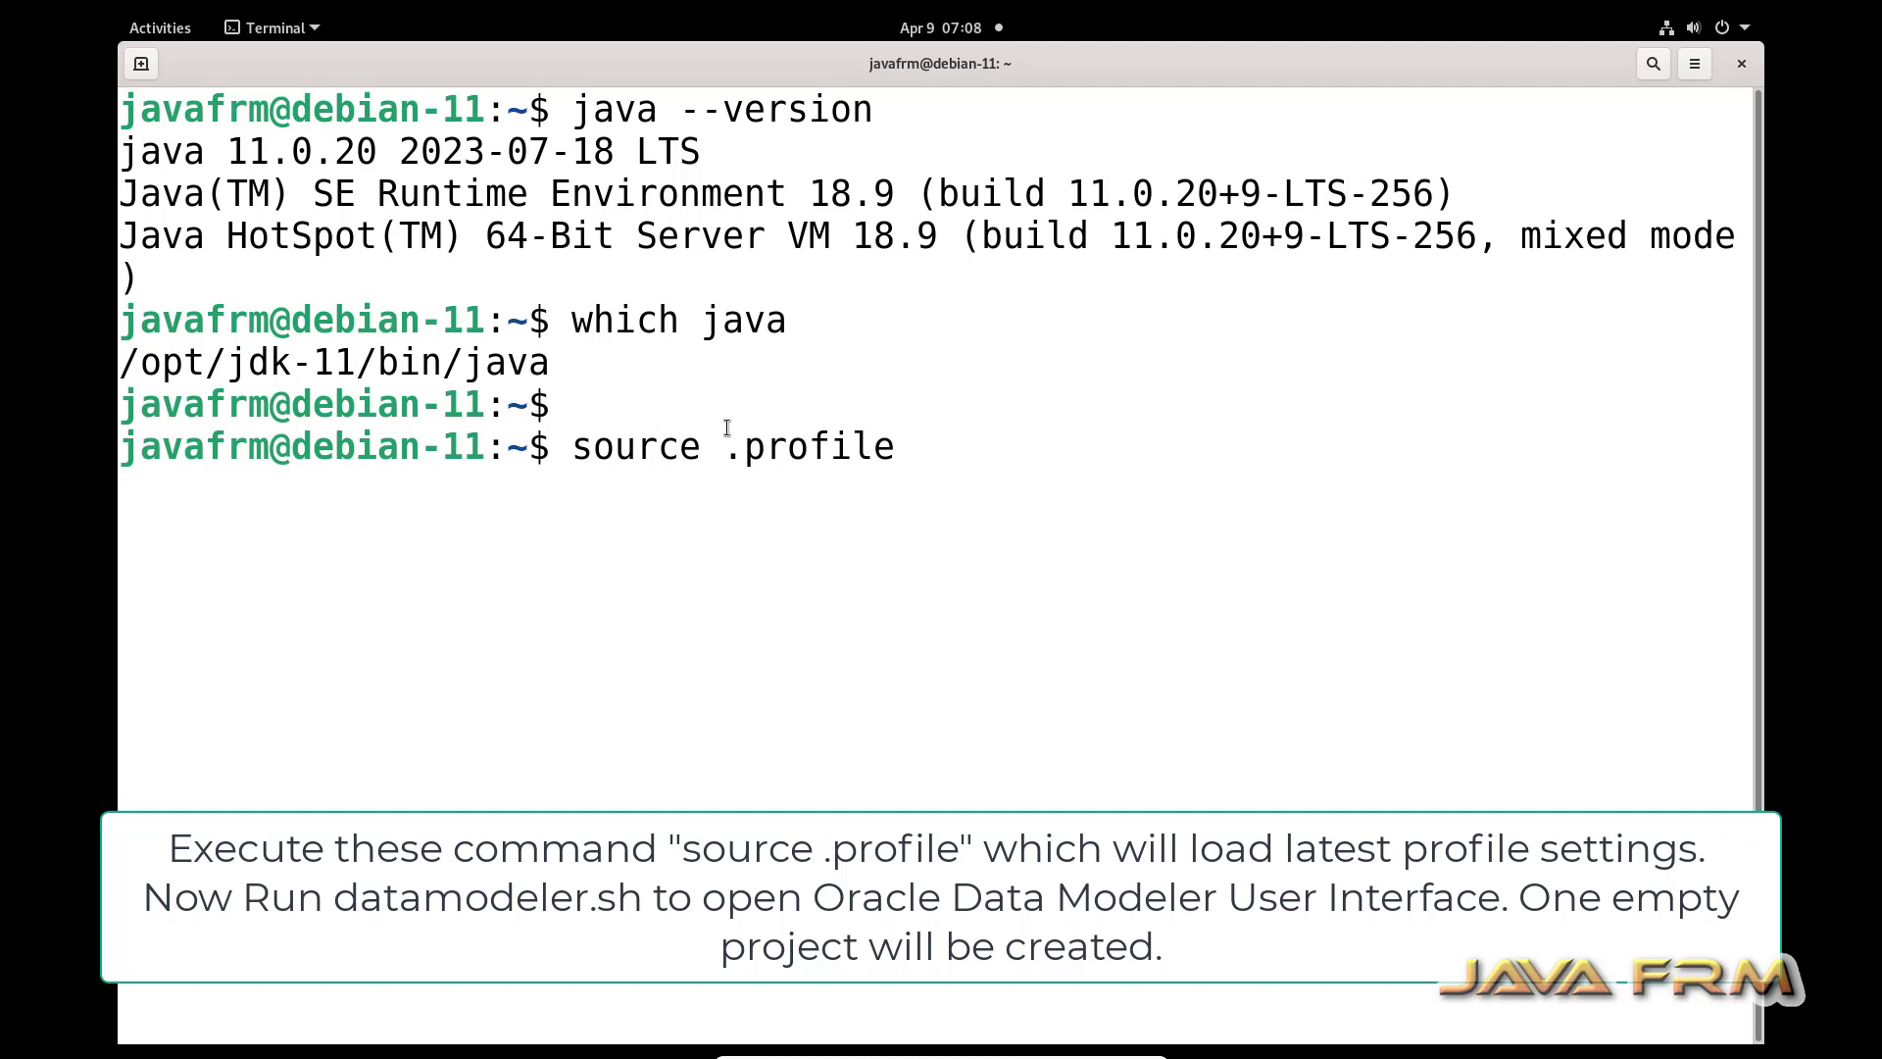
key(Return)
key(Return)
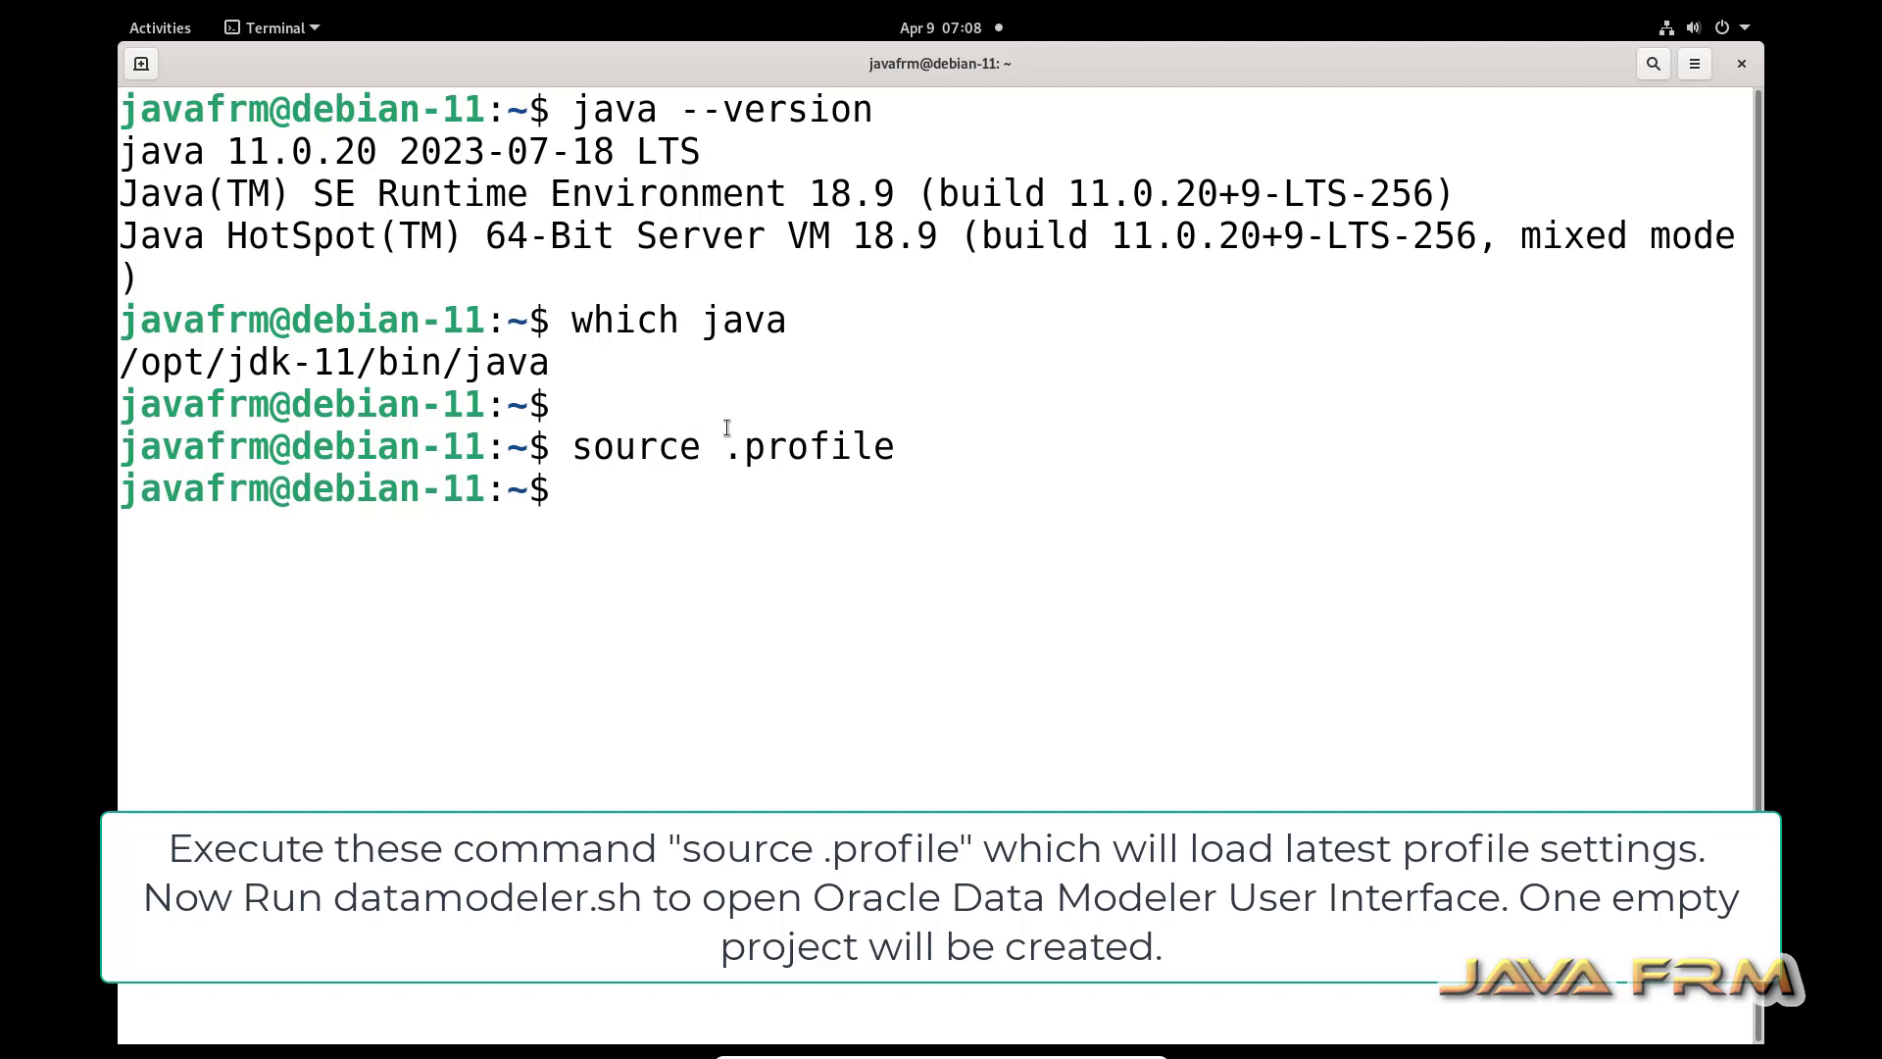
Launch Data Modeler by running datamodeler.sh and decline importing preferences from a previous installation.
text(datamodeler.sh)
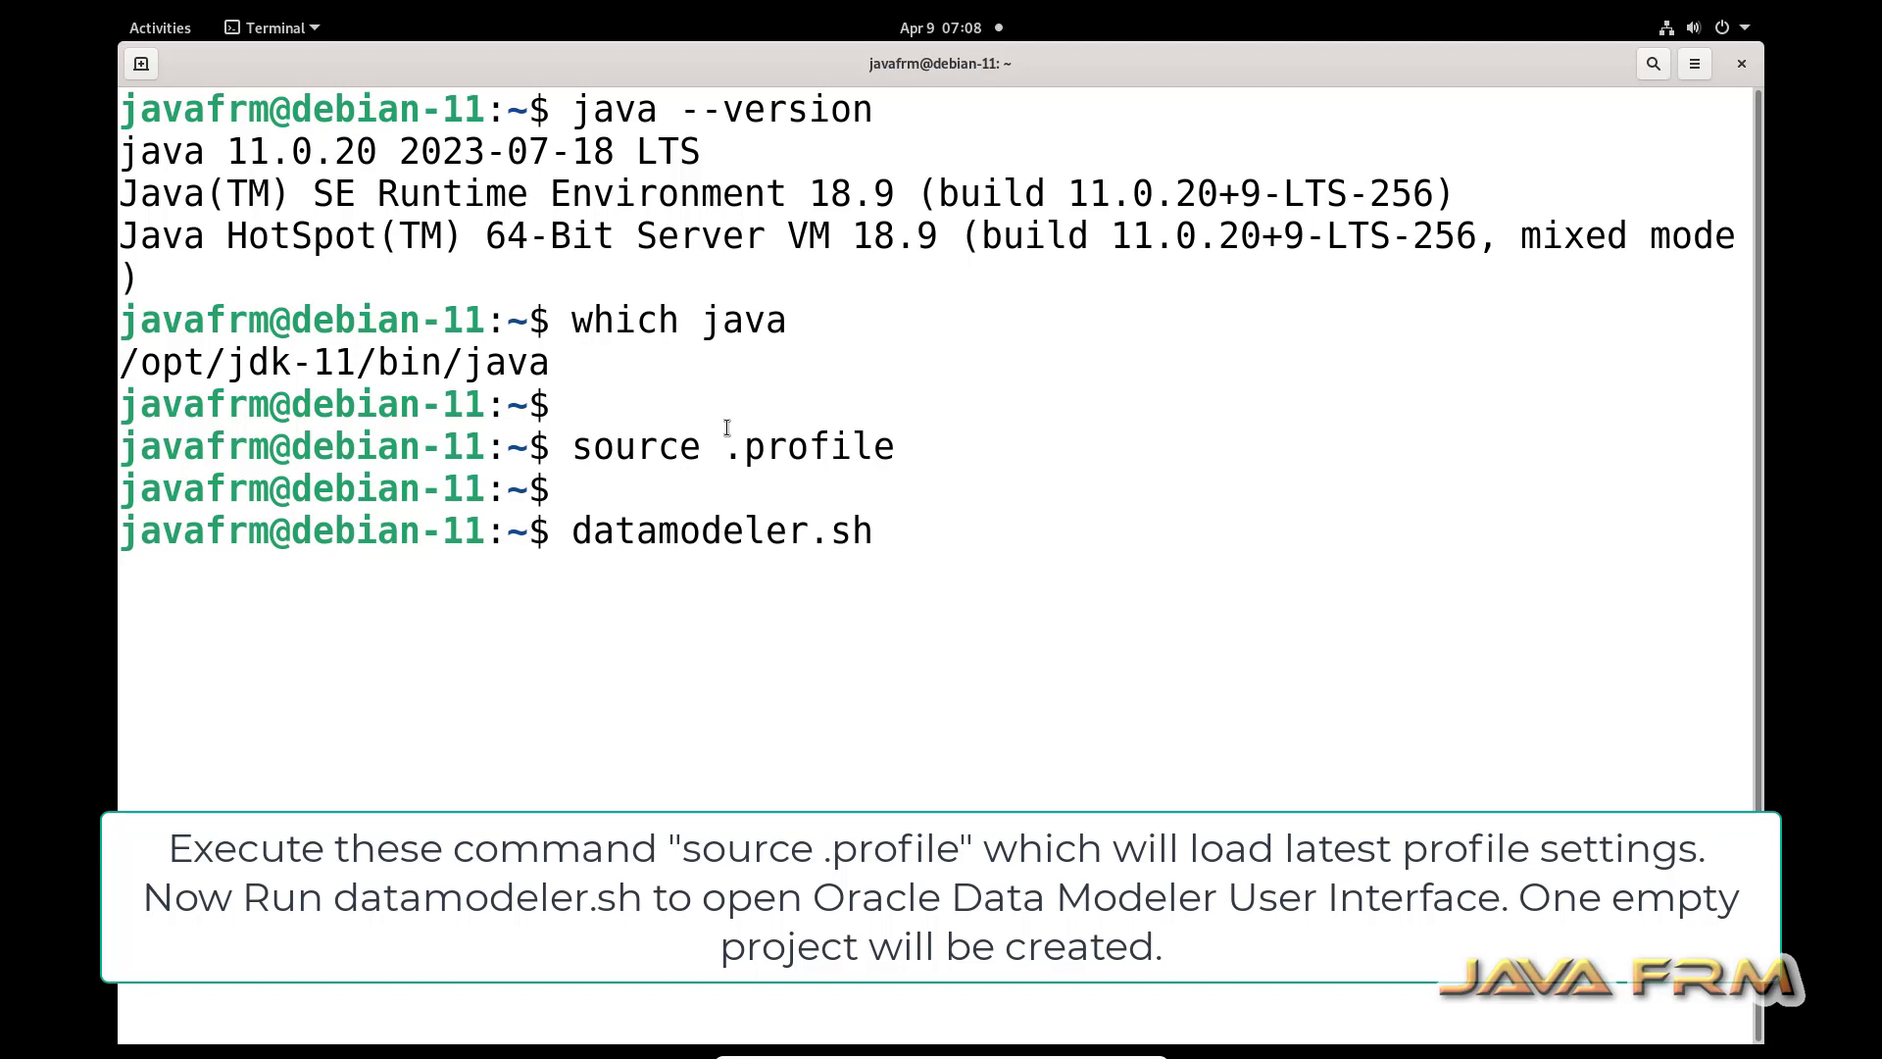
key(Return)
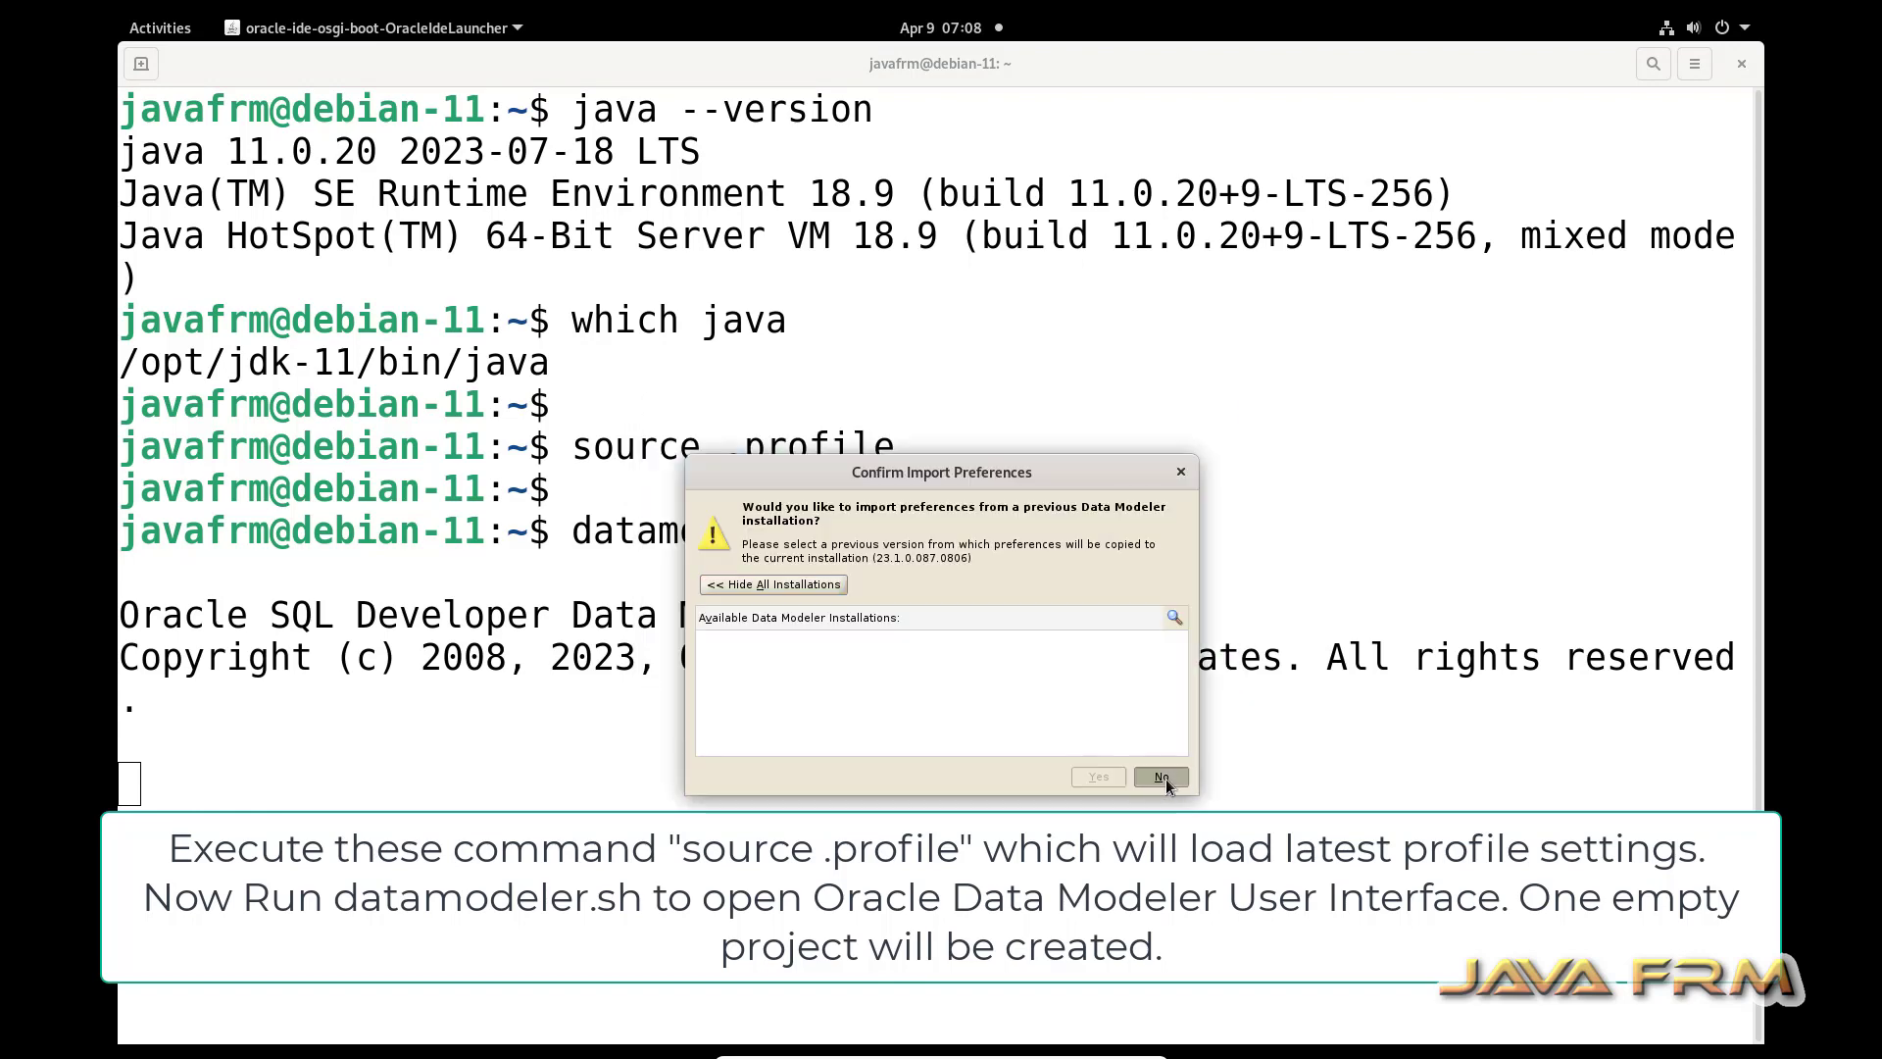
click(1164, 778)
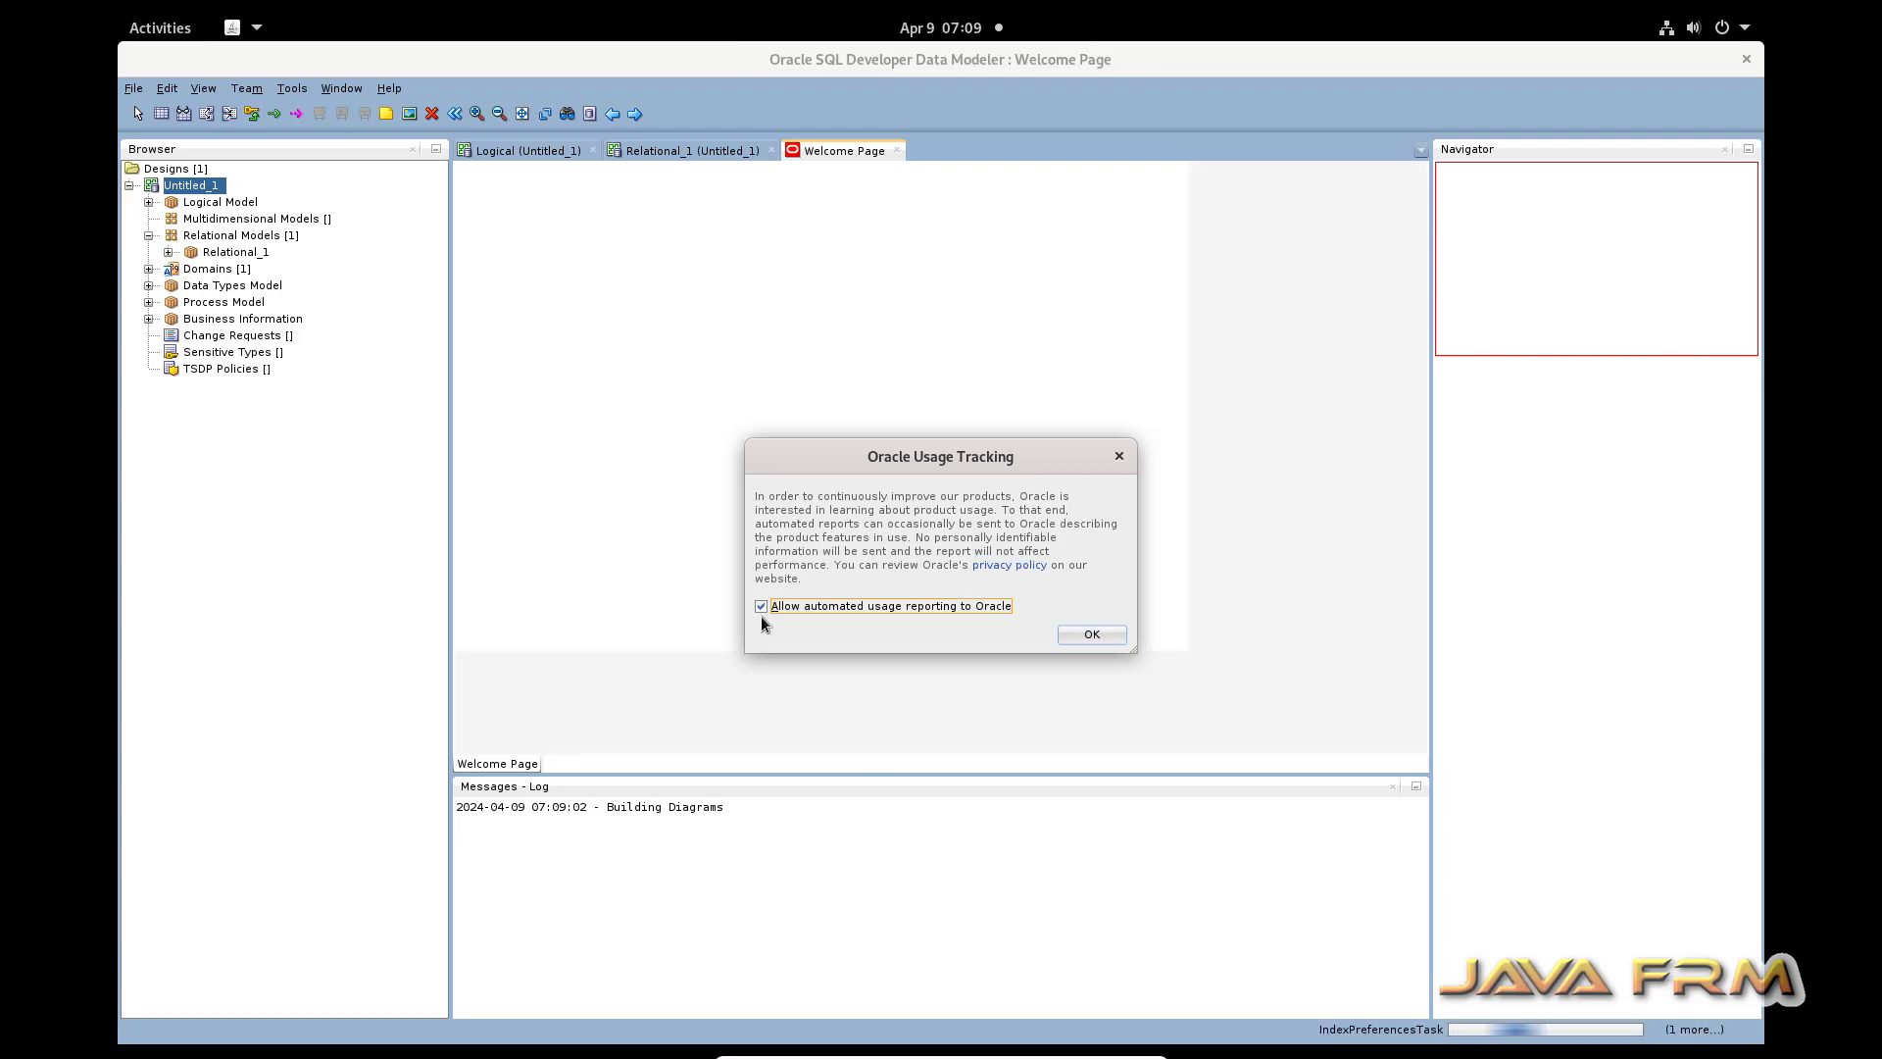
Opt out of automated usage reporting to Oracle and close the Welcome Page, Relational_1 and Logical diagrams.
click(761, 606)
click(1078, 636)
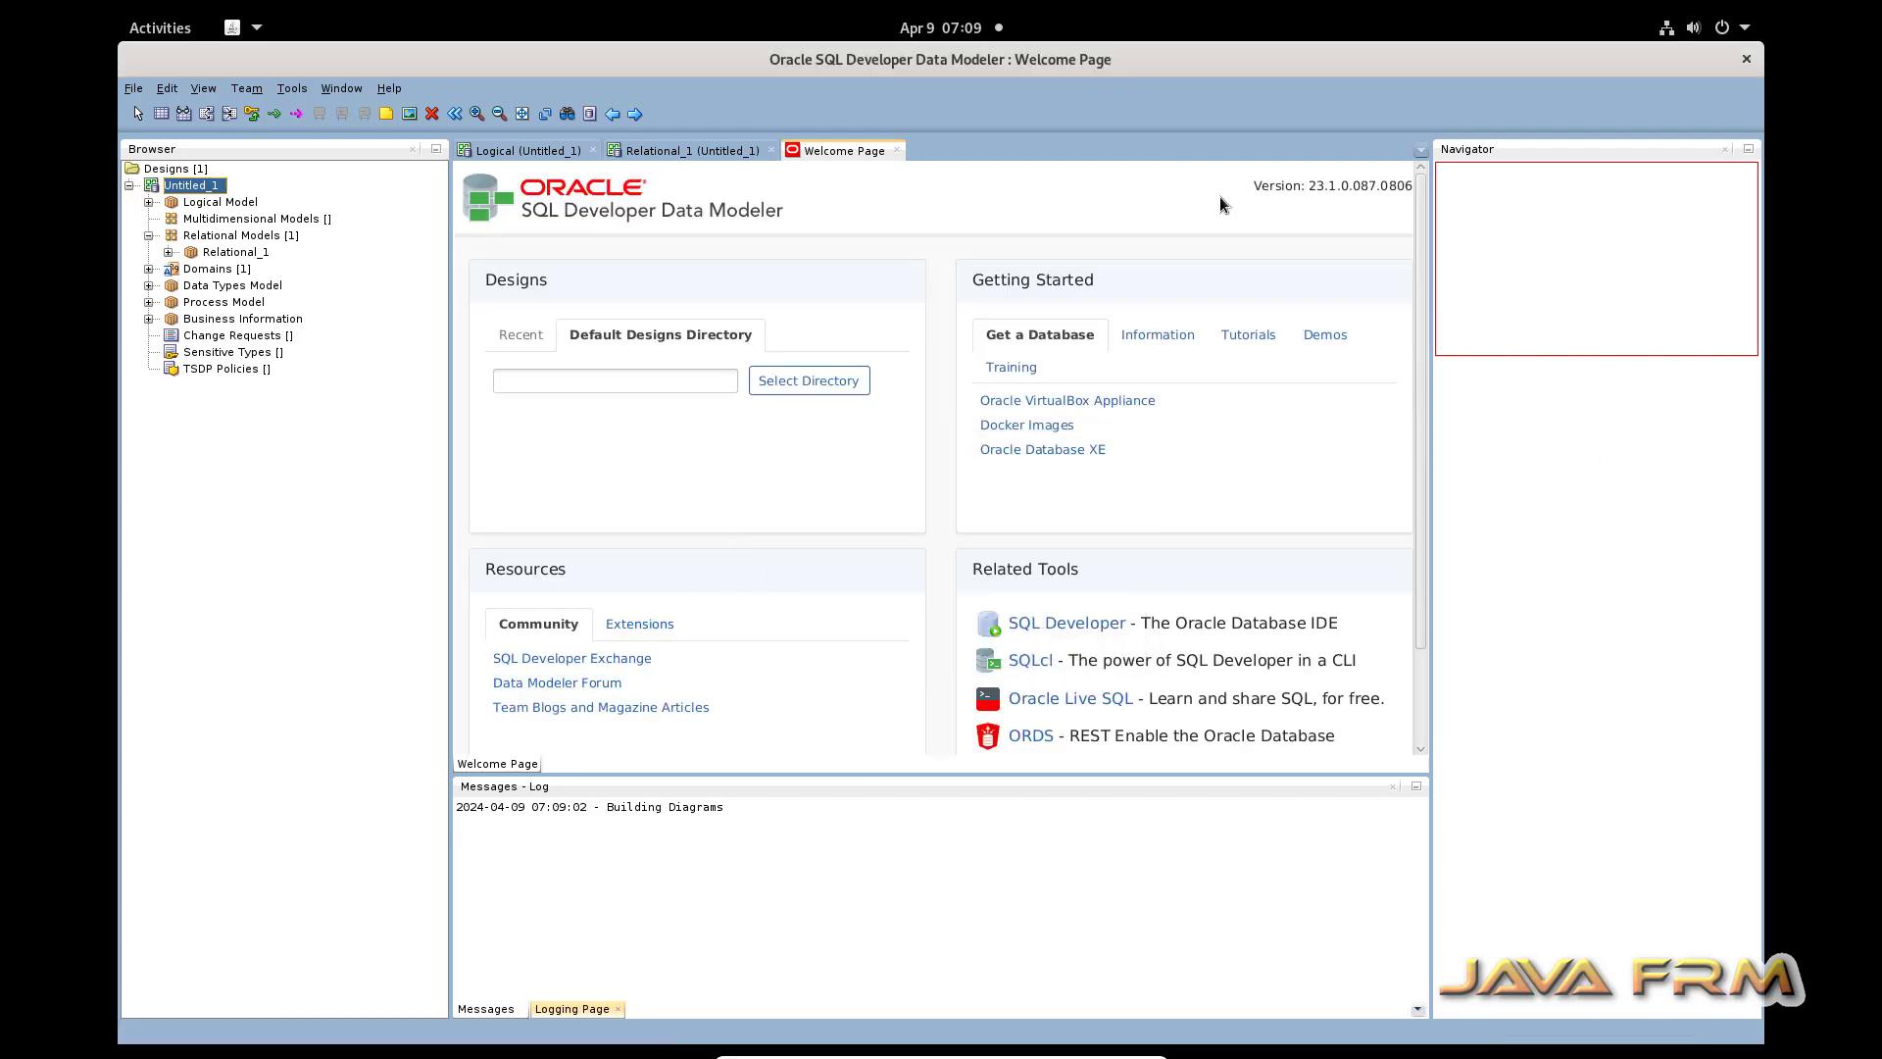
click(897, 150)
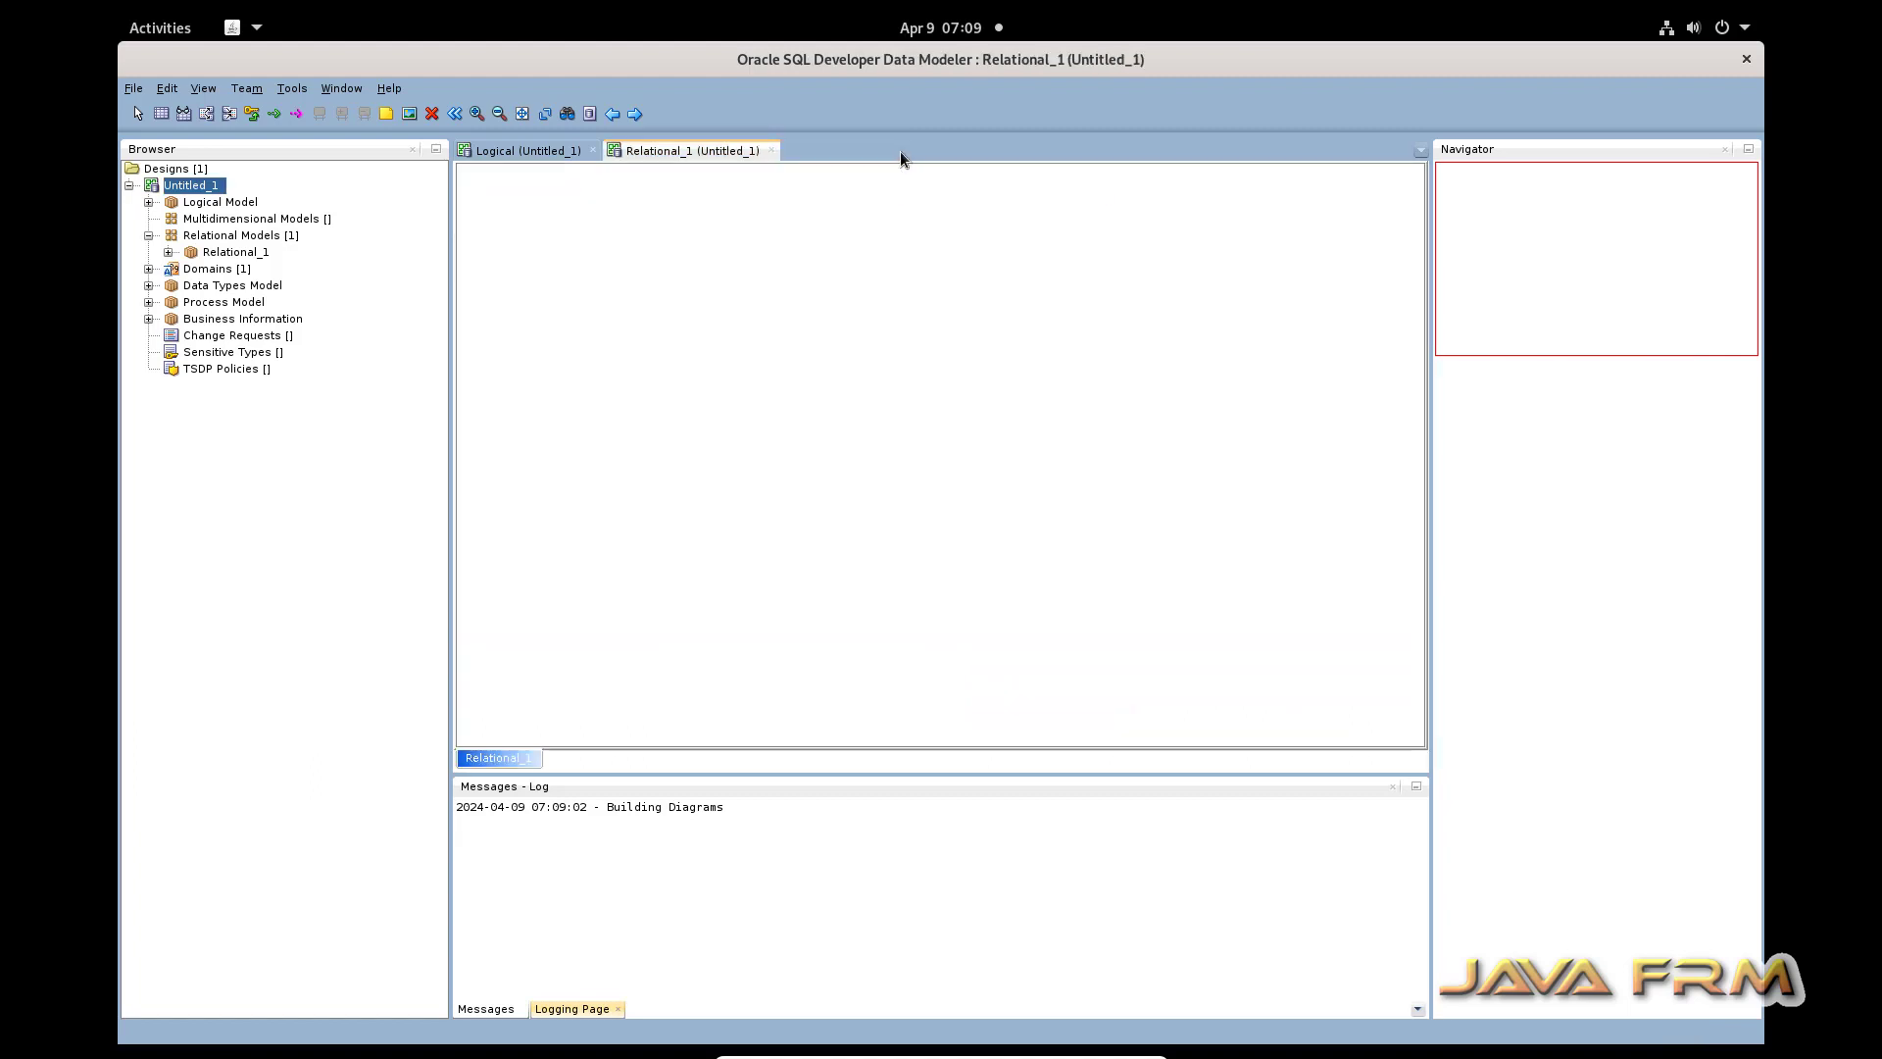
click(770, 150)
click(592, 150)
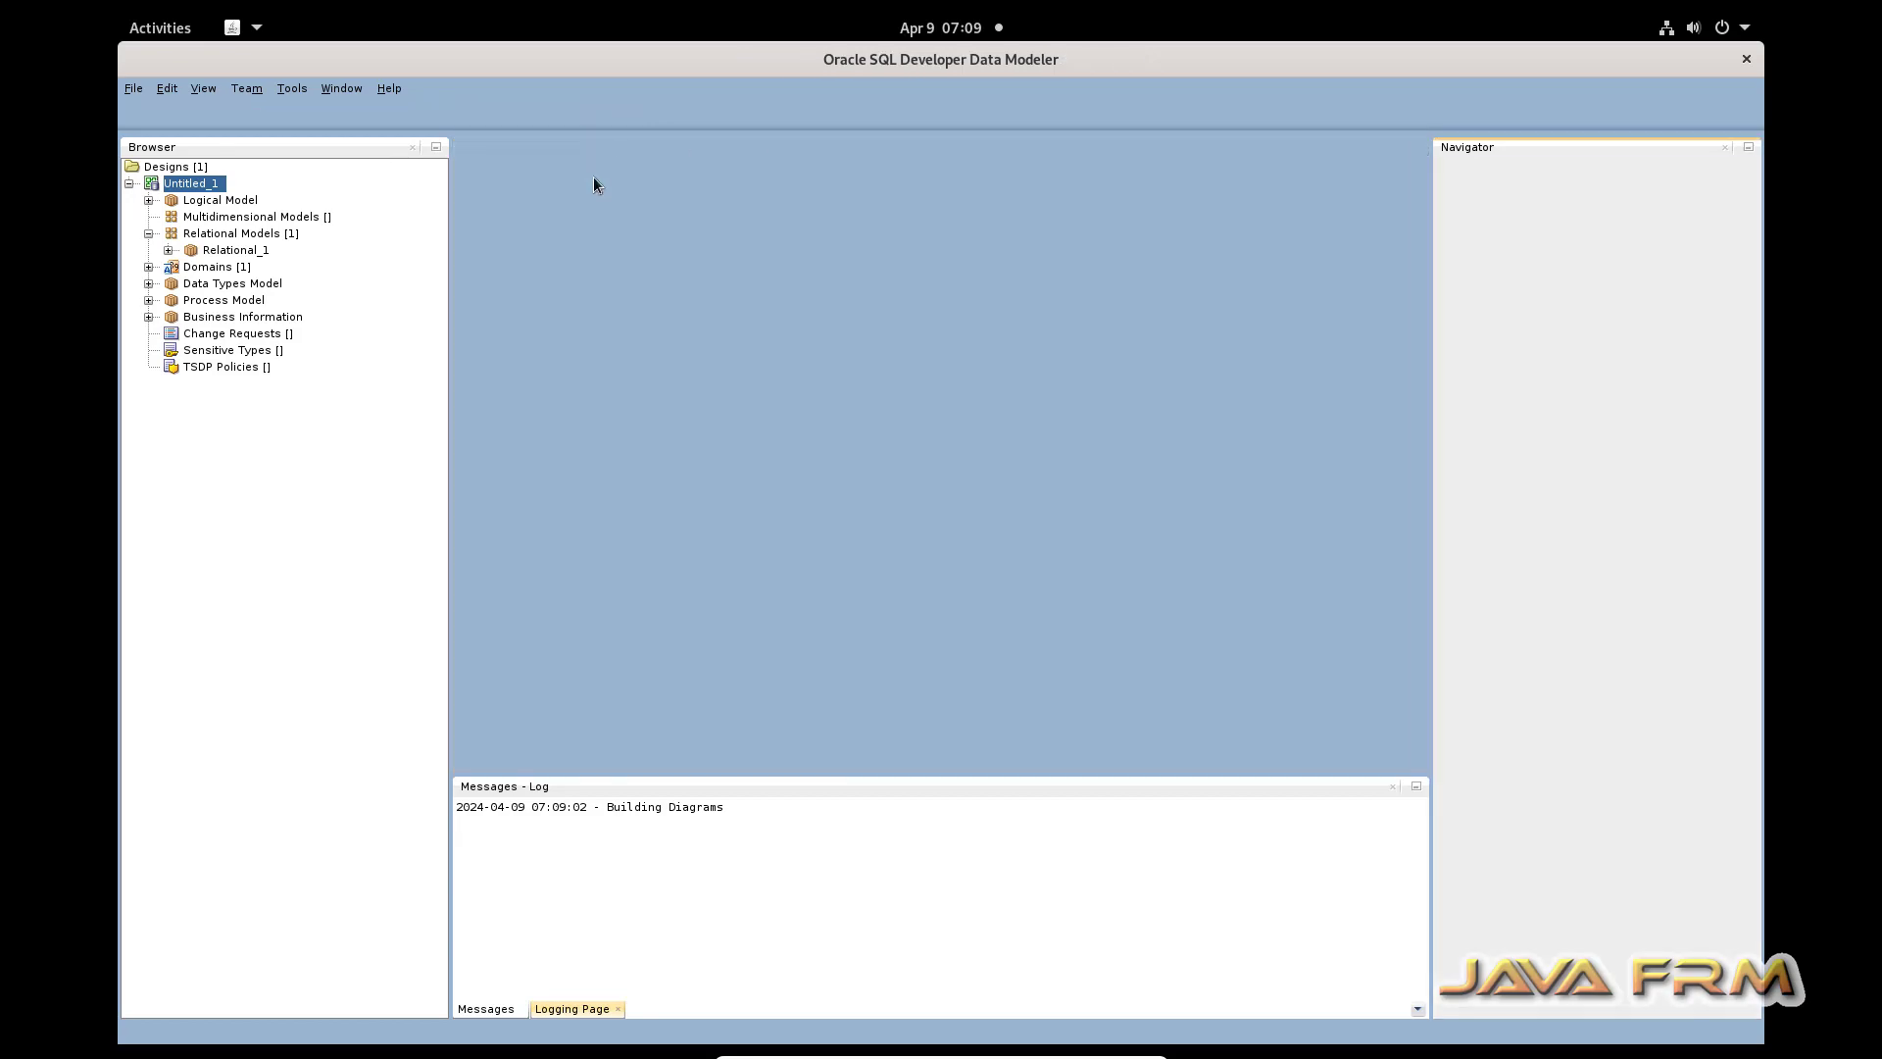
Switch to the file manager and inspect the sample design files in /opt/DataModelerSamples.
click(160, 35)
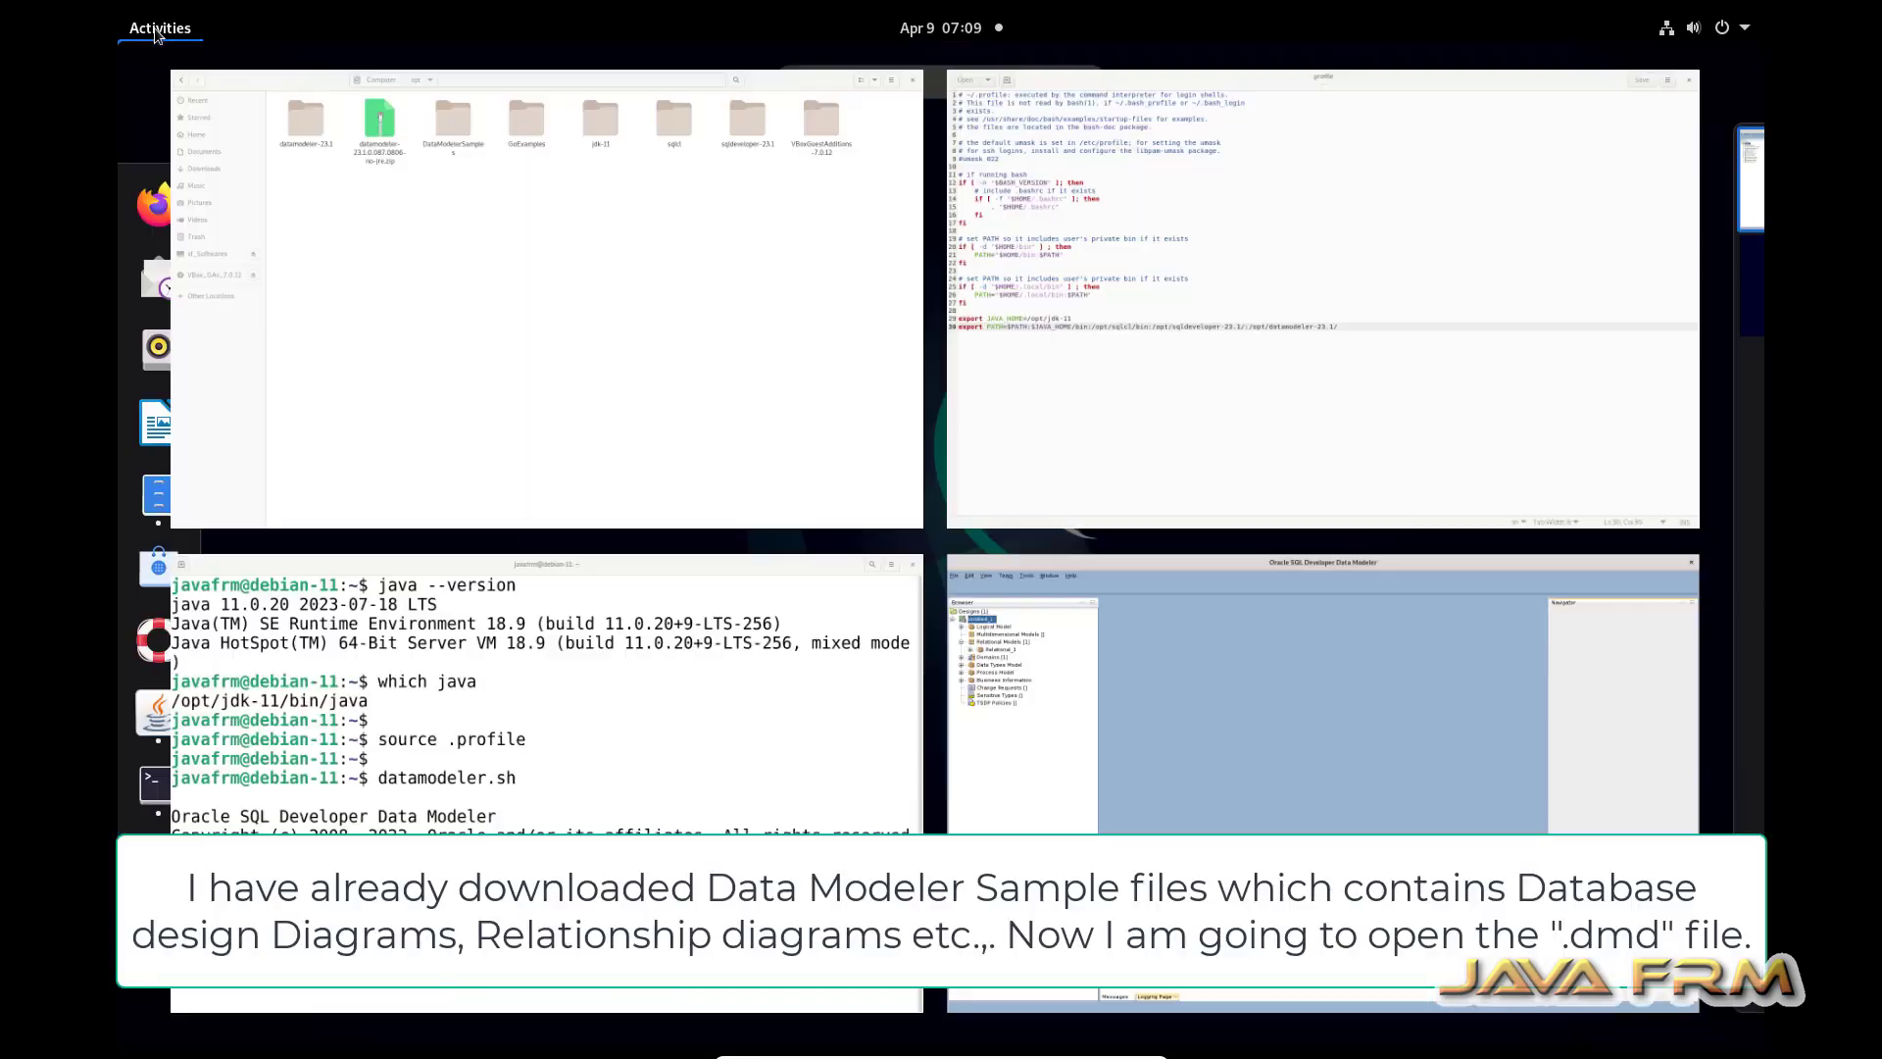
click(768, 416)
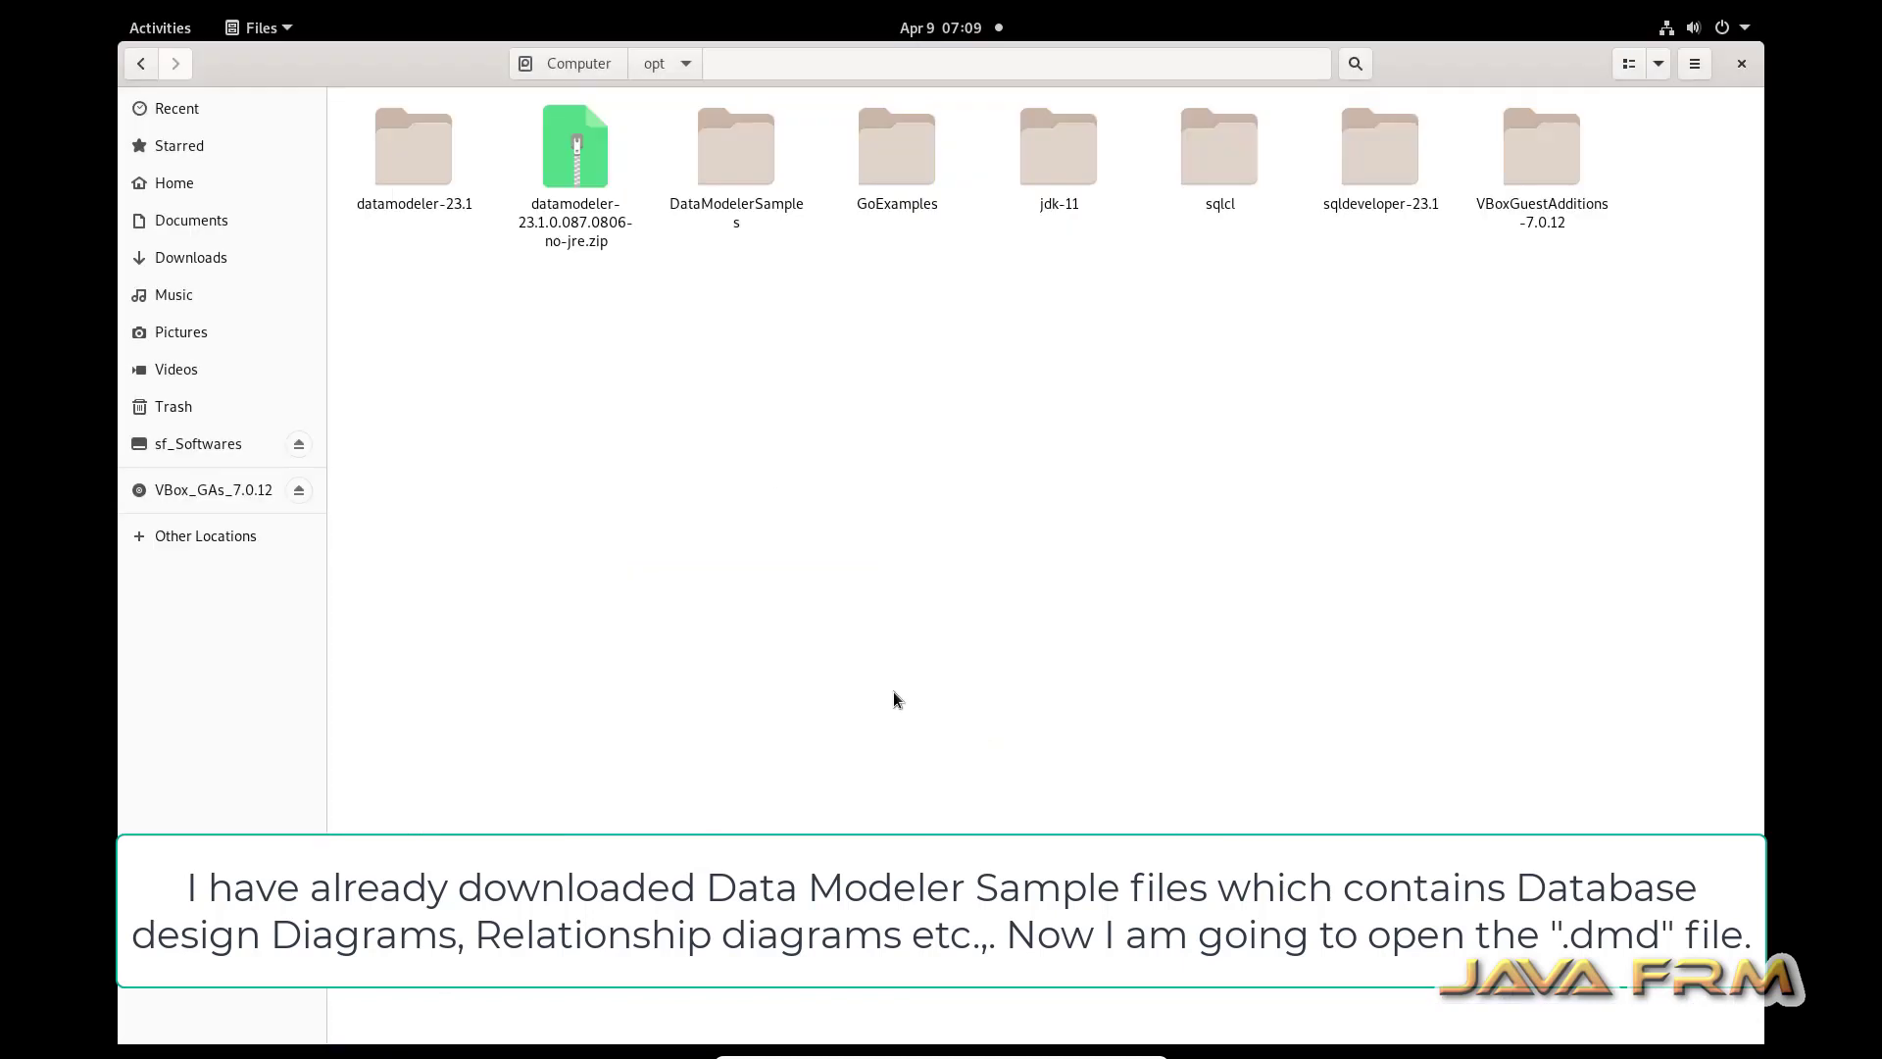
double_click(735, 155)
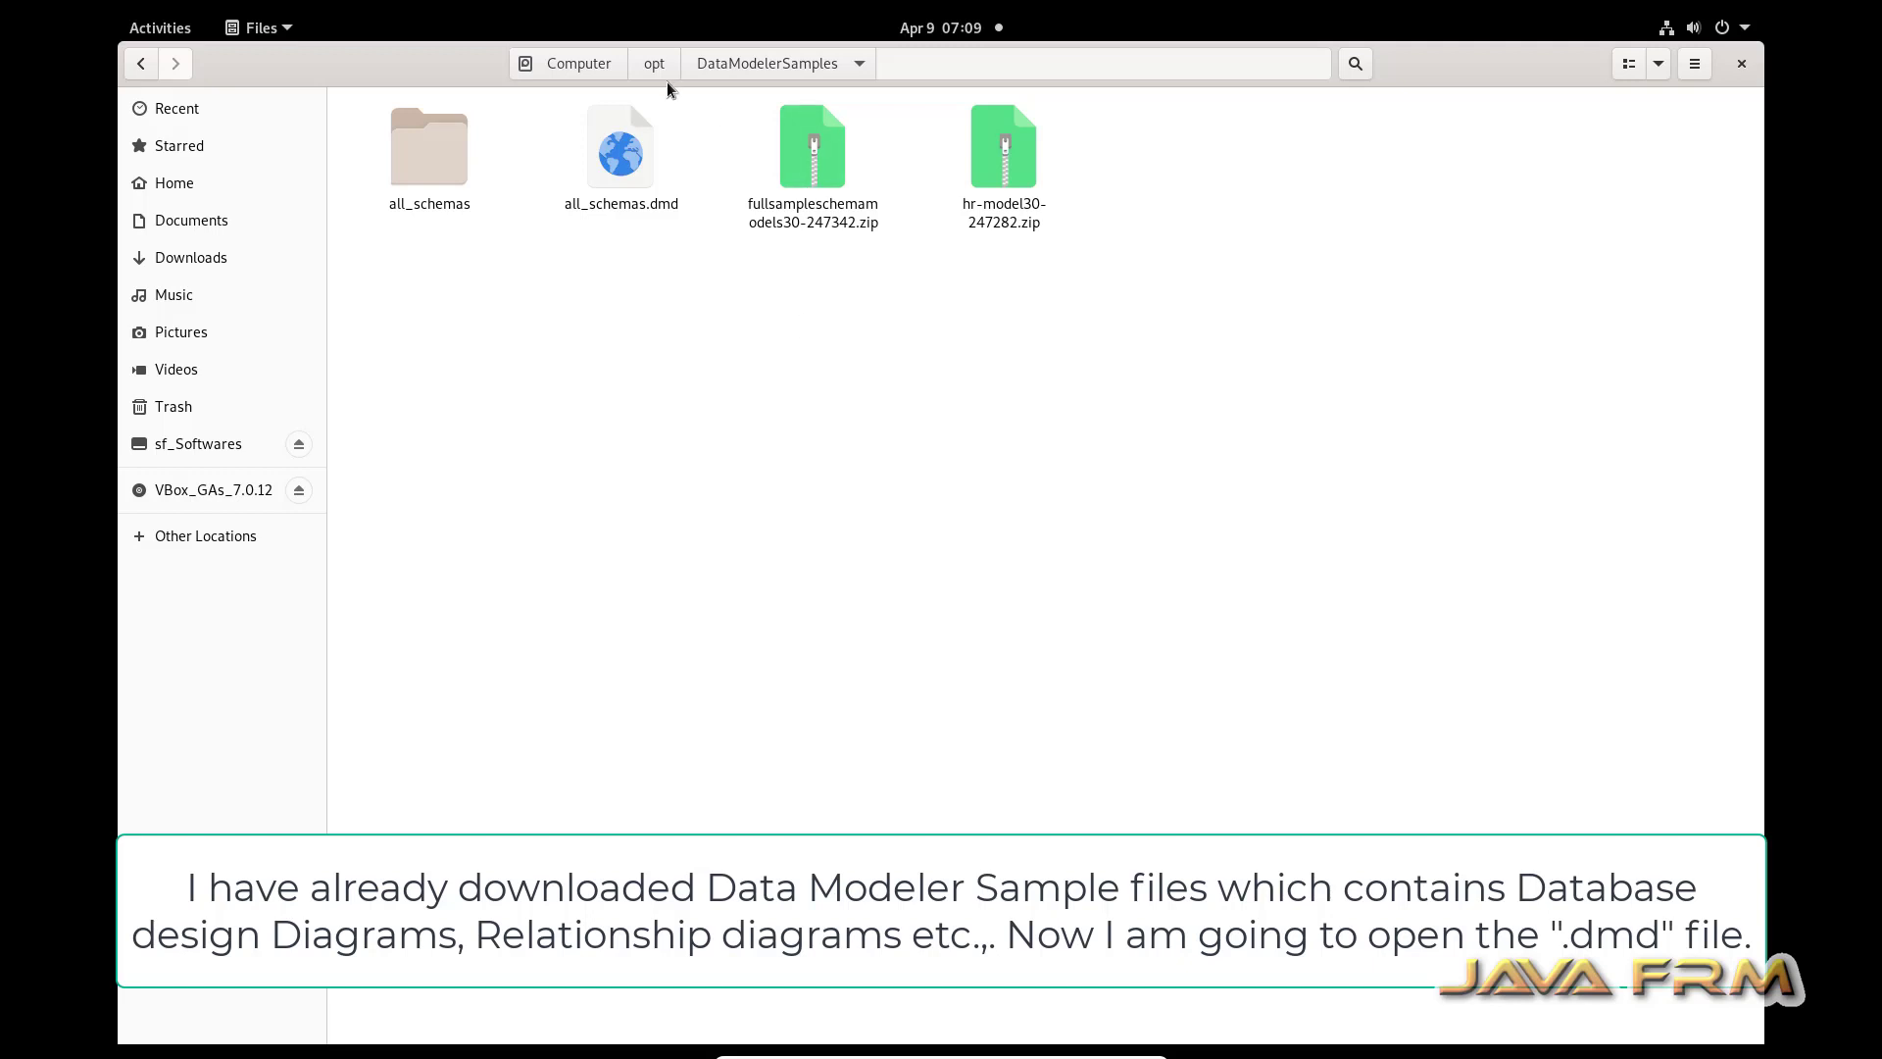
click(620, 210)
click(455, 203)
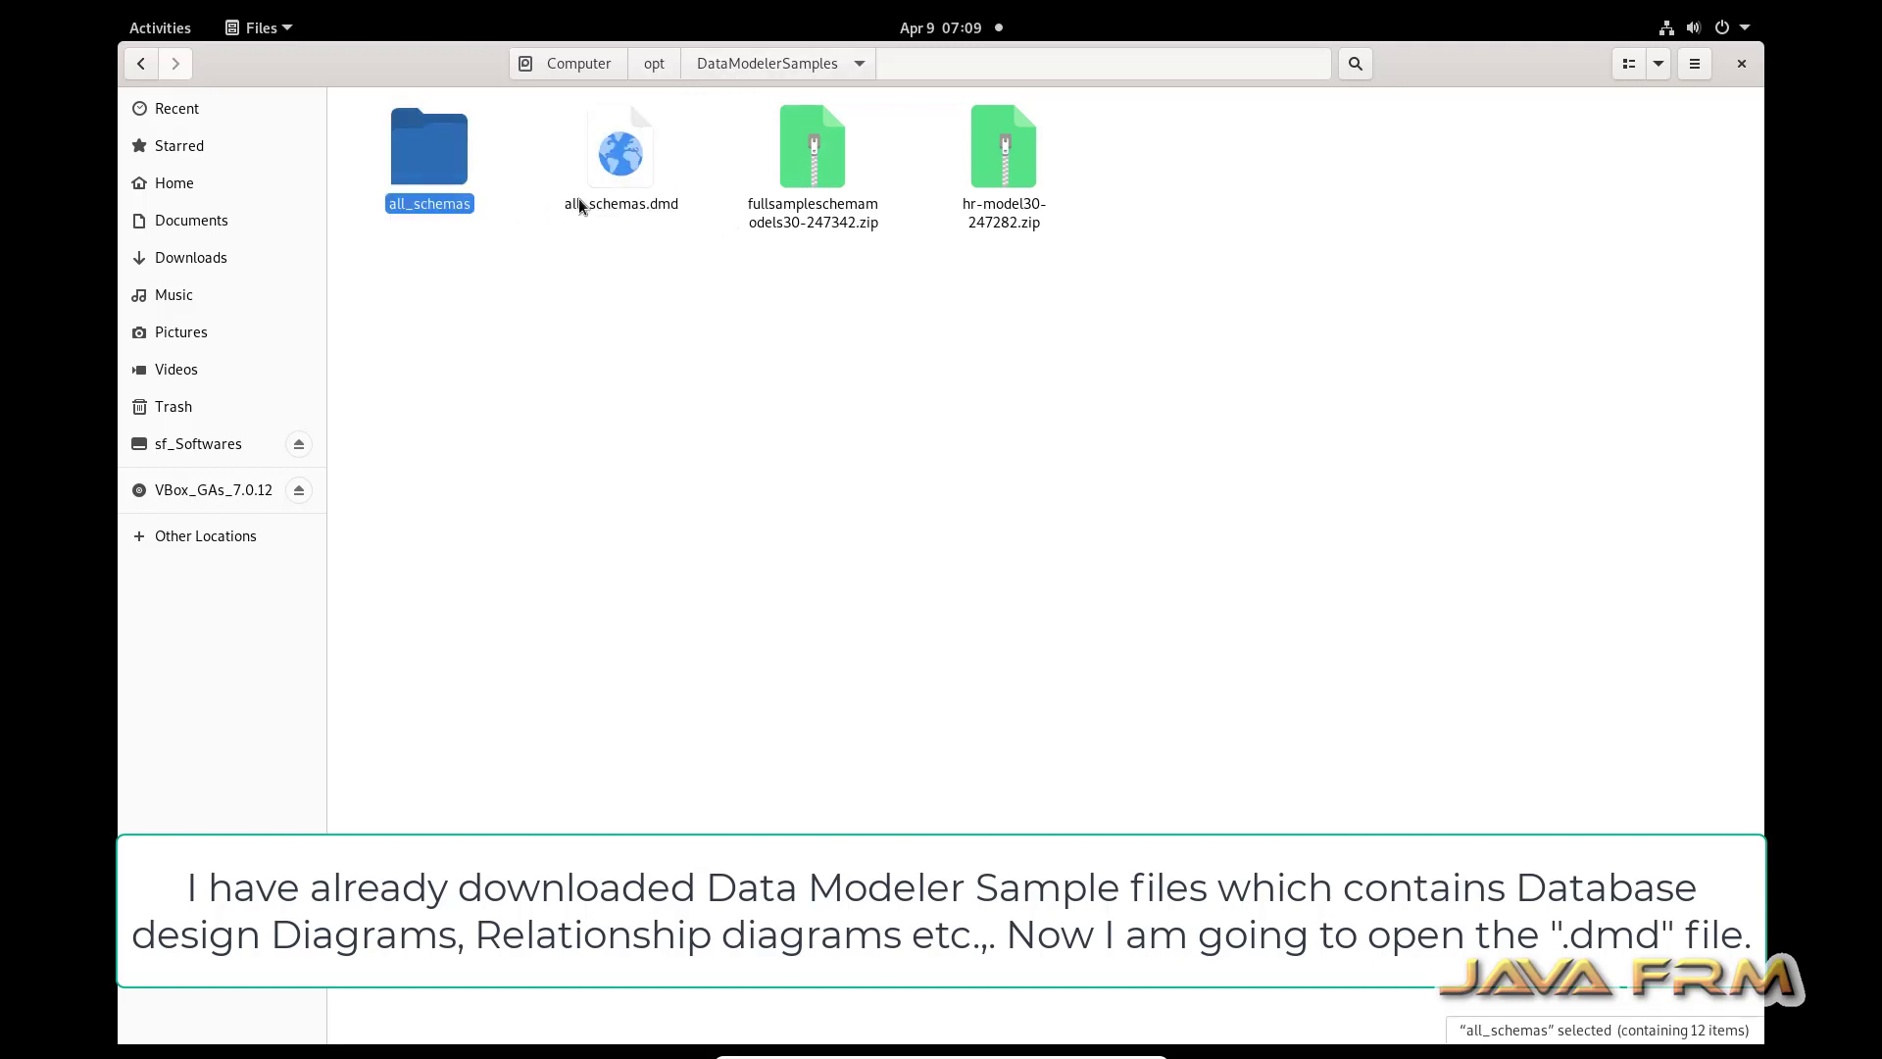
click(762, 206)
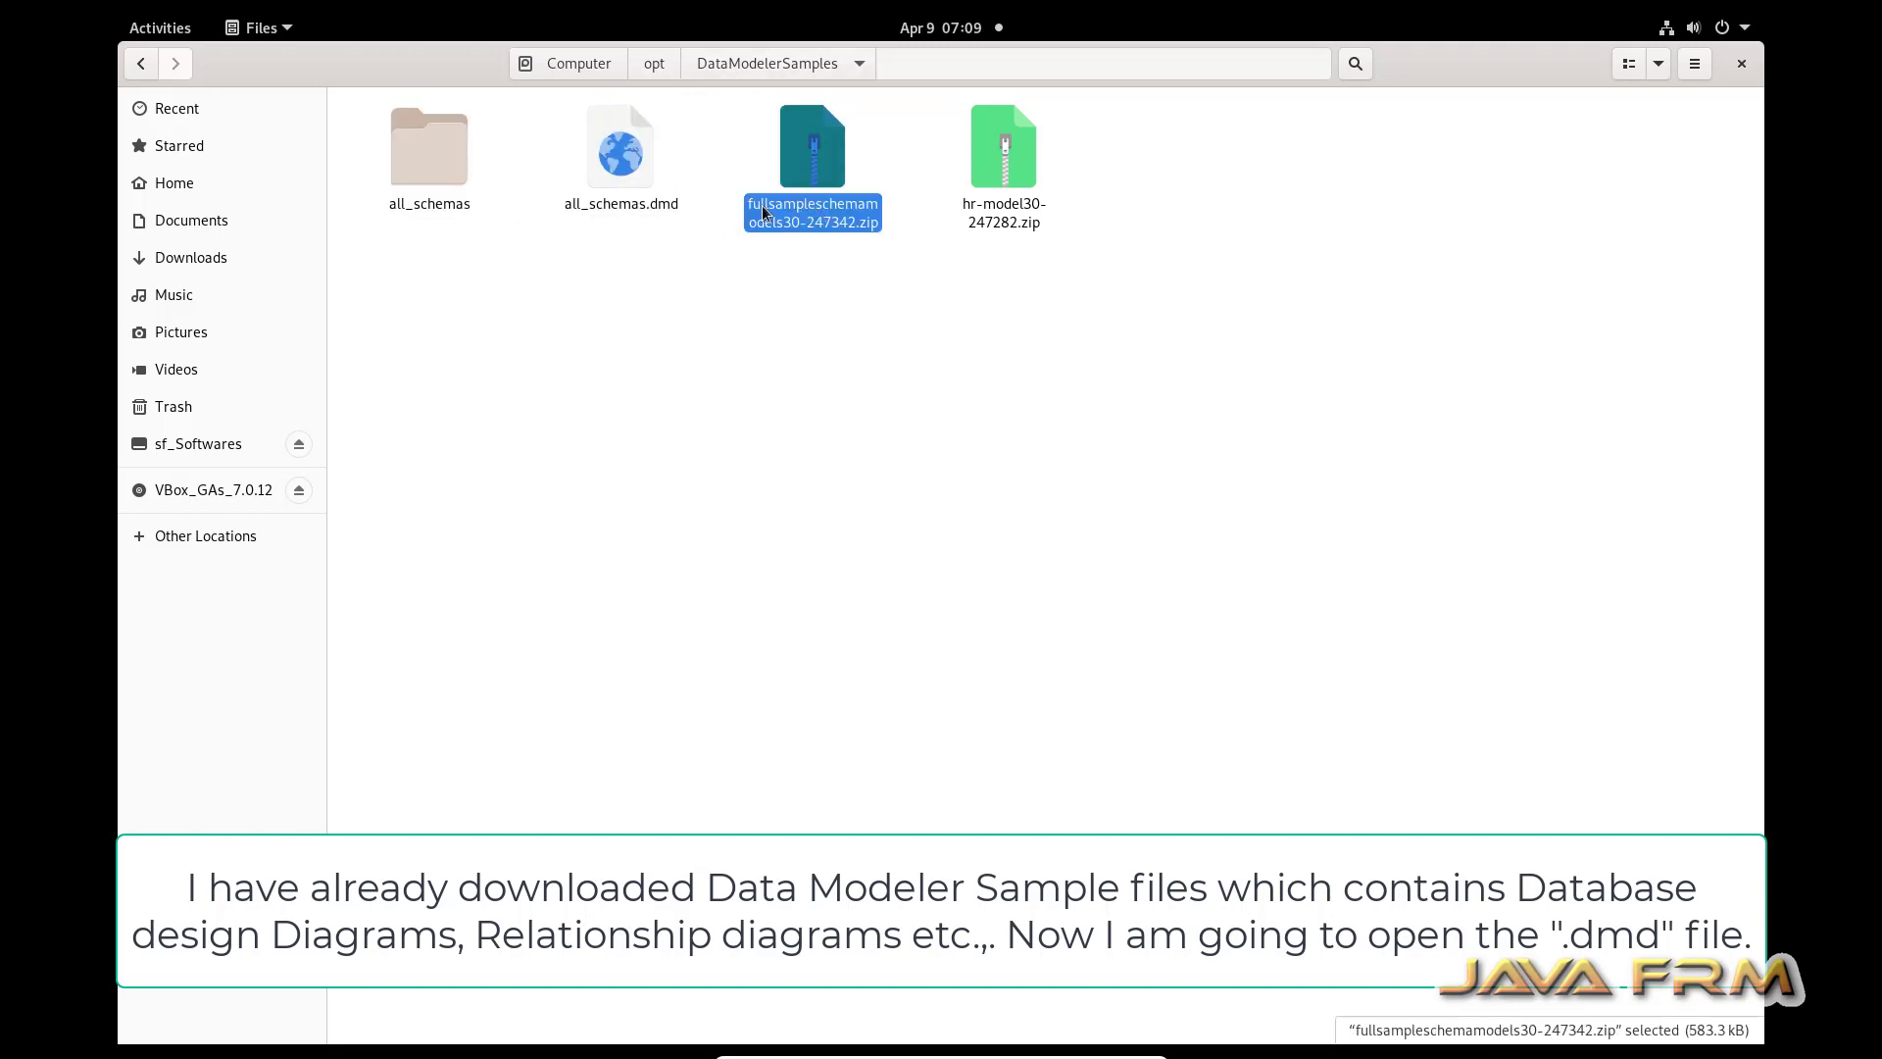
click(629, 201)
click(379, 194)
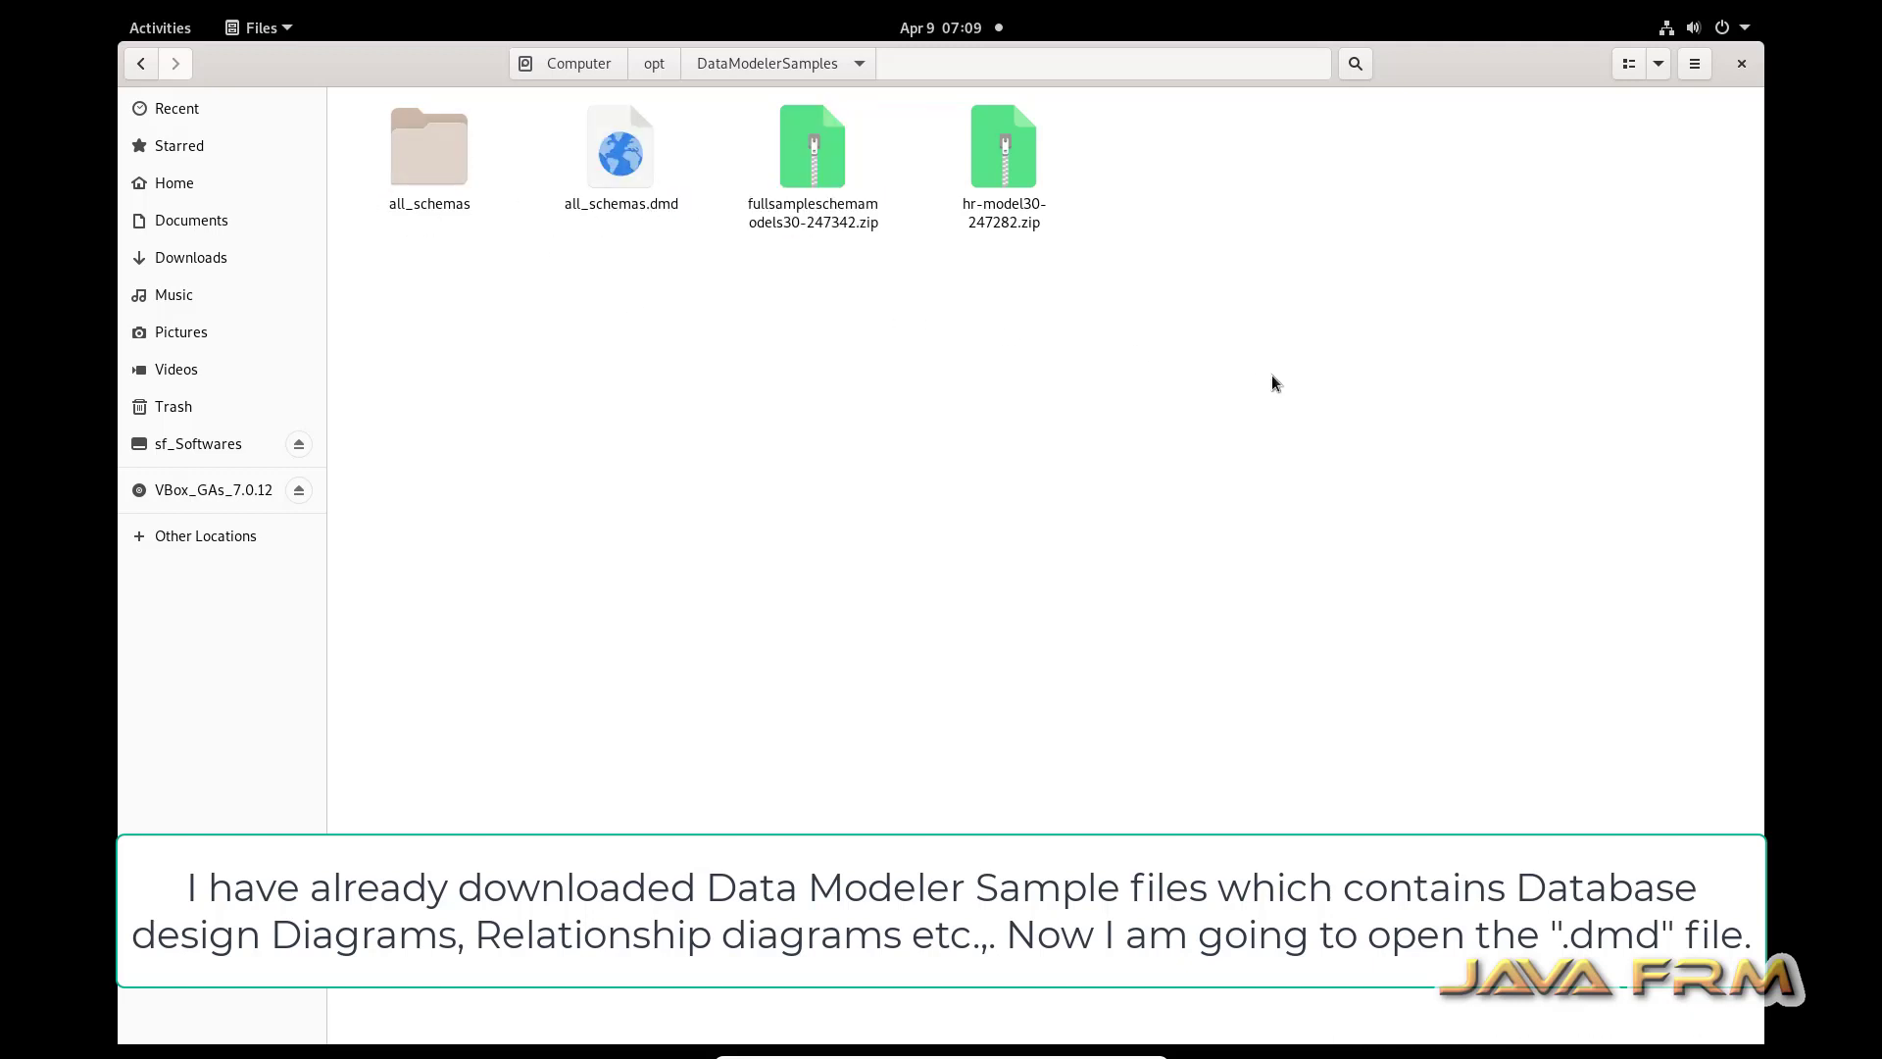
Switch back to Data Modeler and open the design all_schemas.dmd from /opt/DataModelerSamples.
click(156, 39)
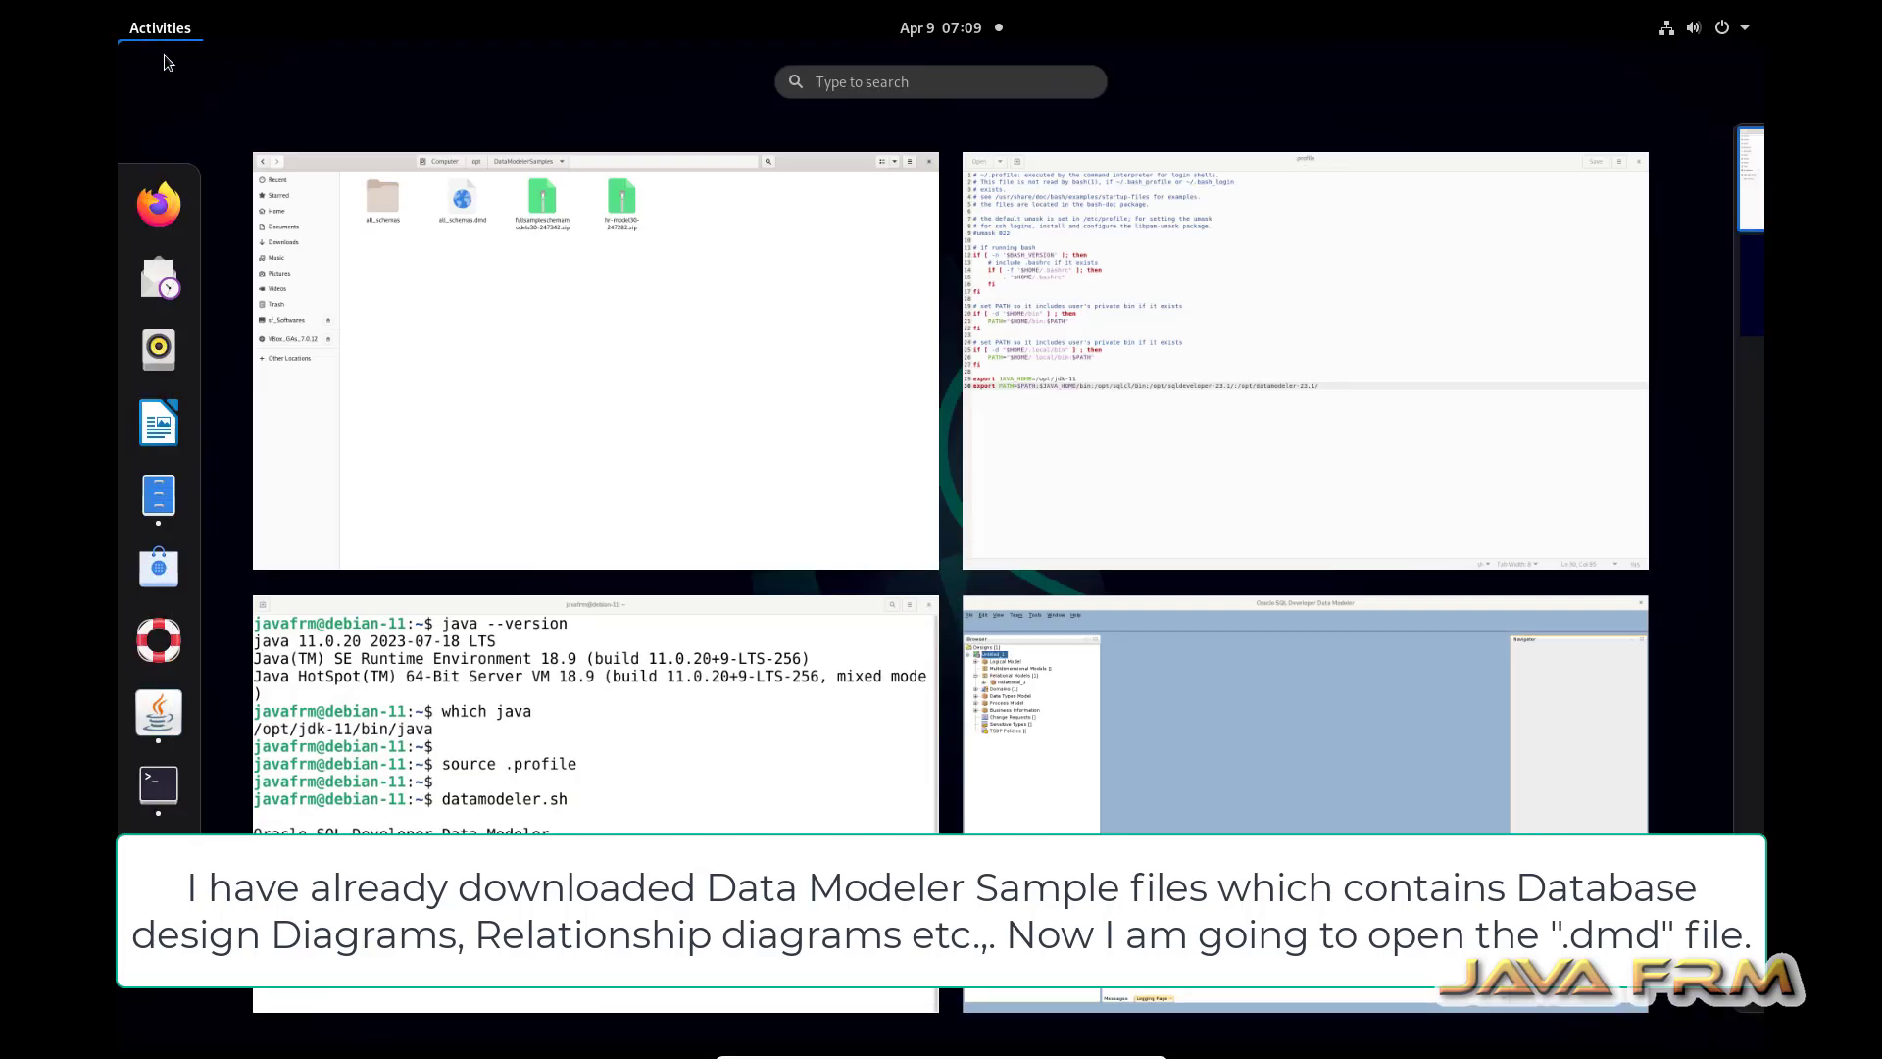
click(1066, 761)
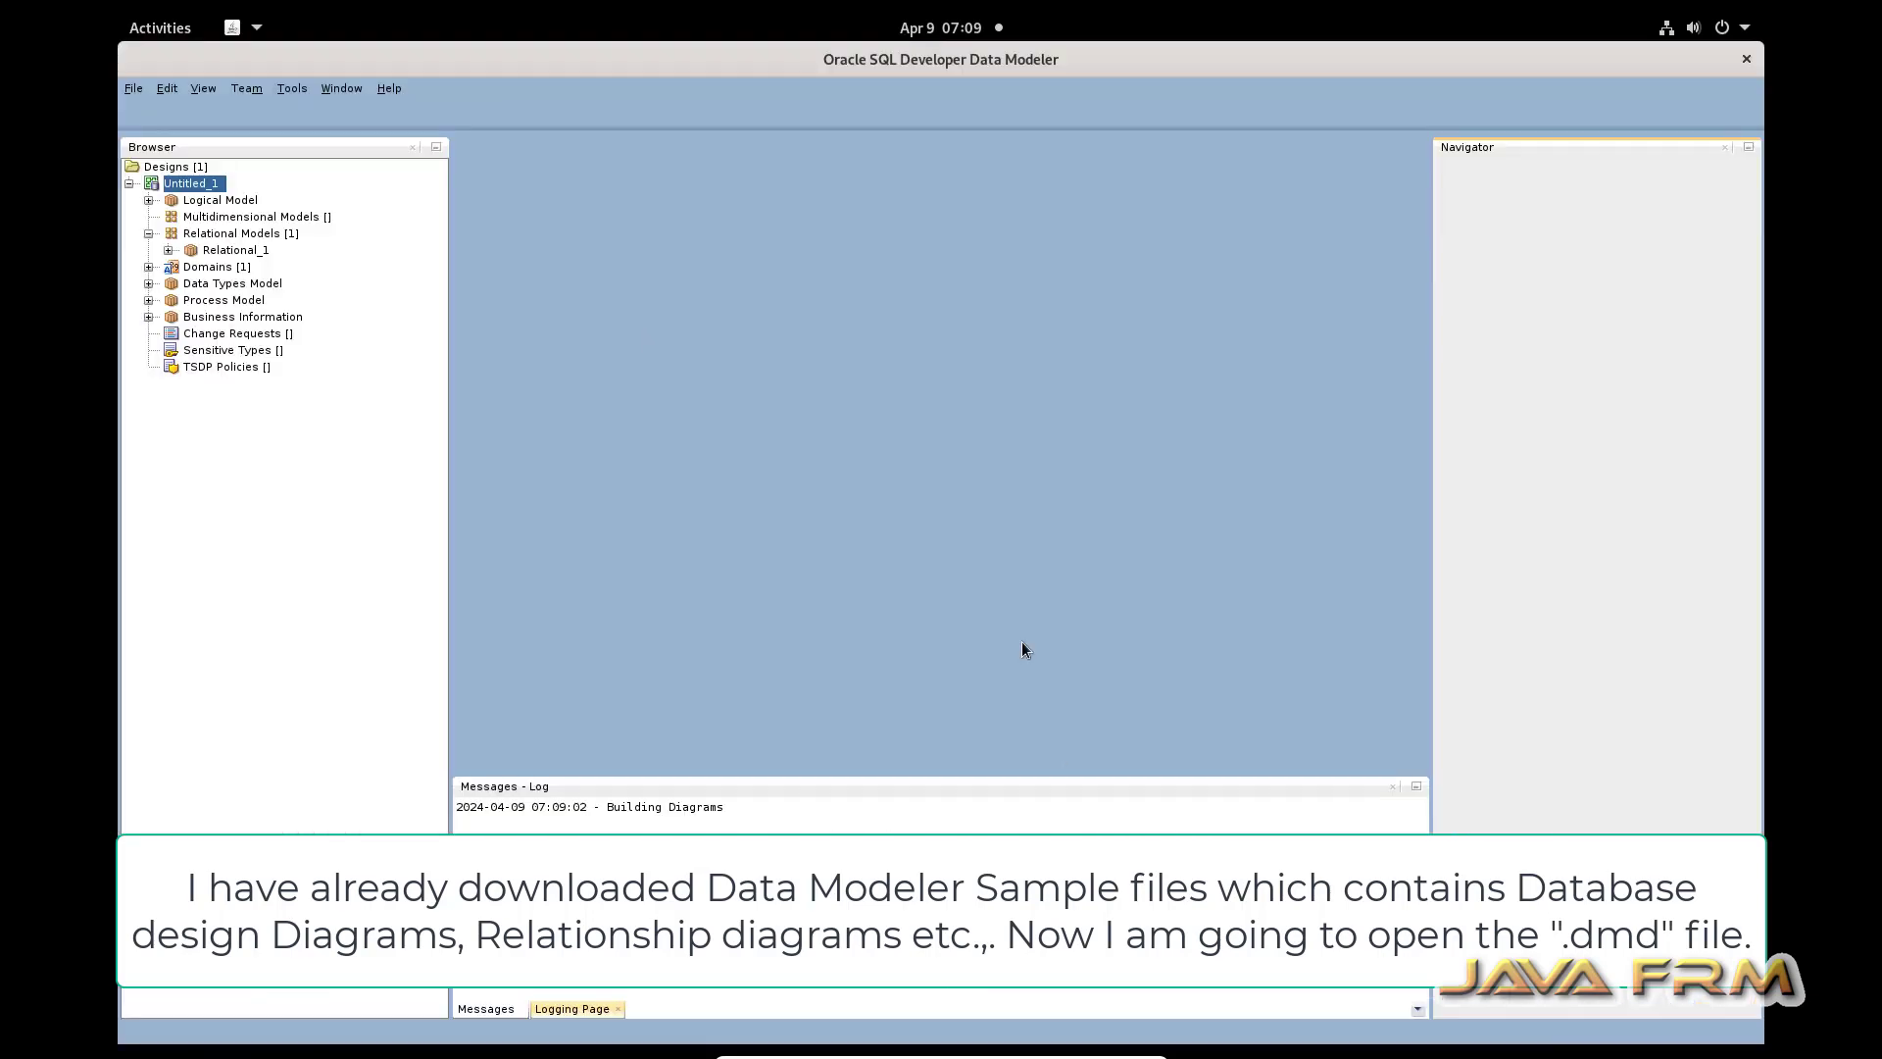
click(133, 89)
click(151, 115)
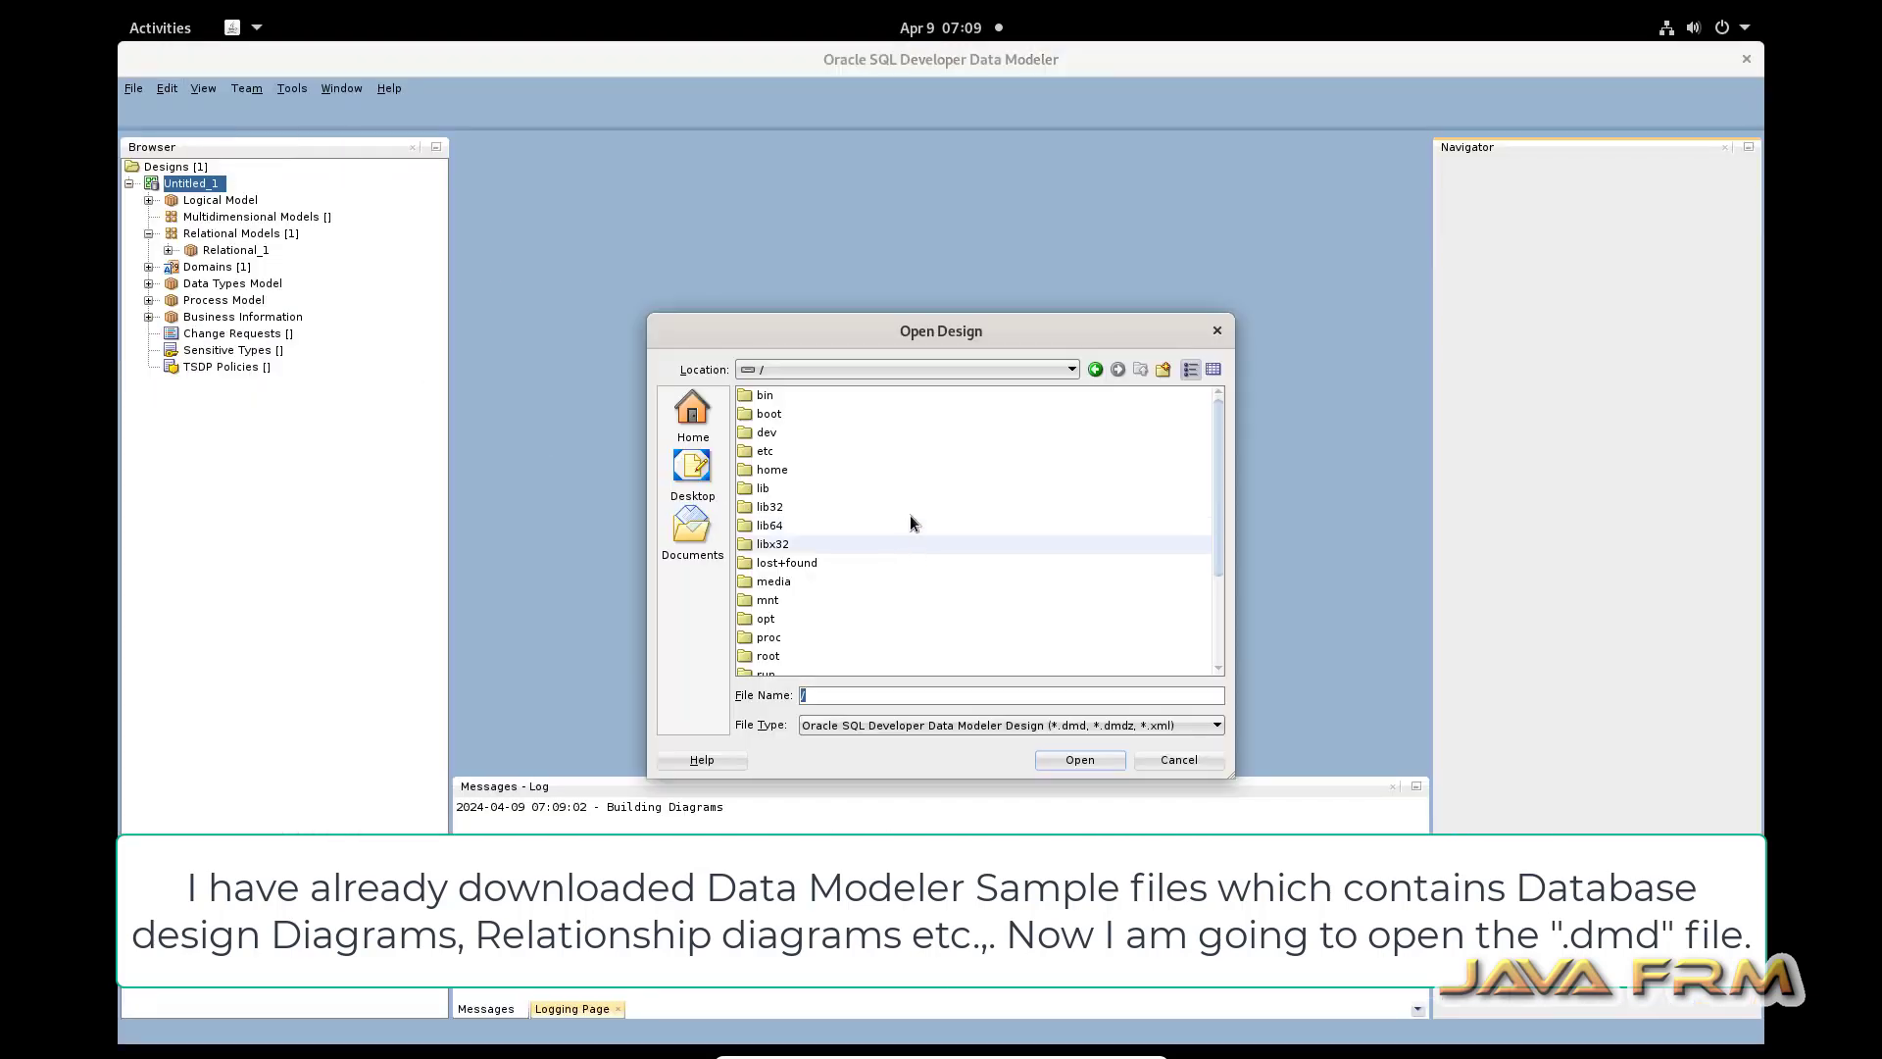
double_click(770, 623)
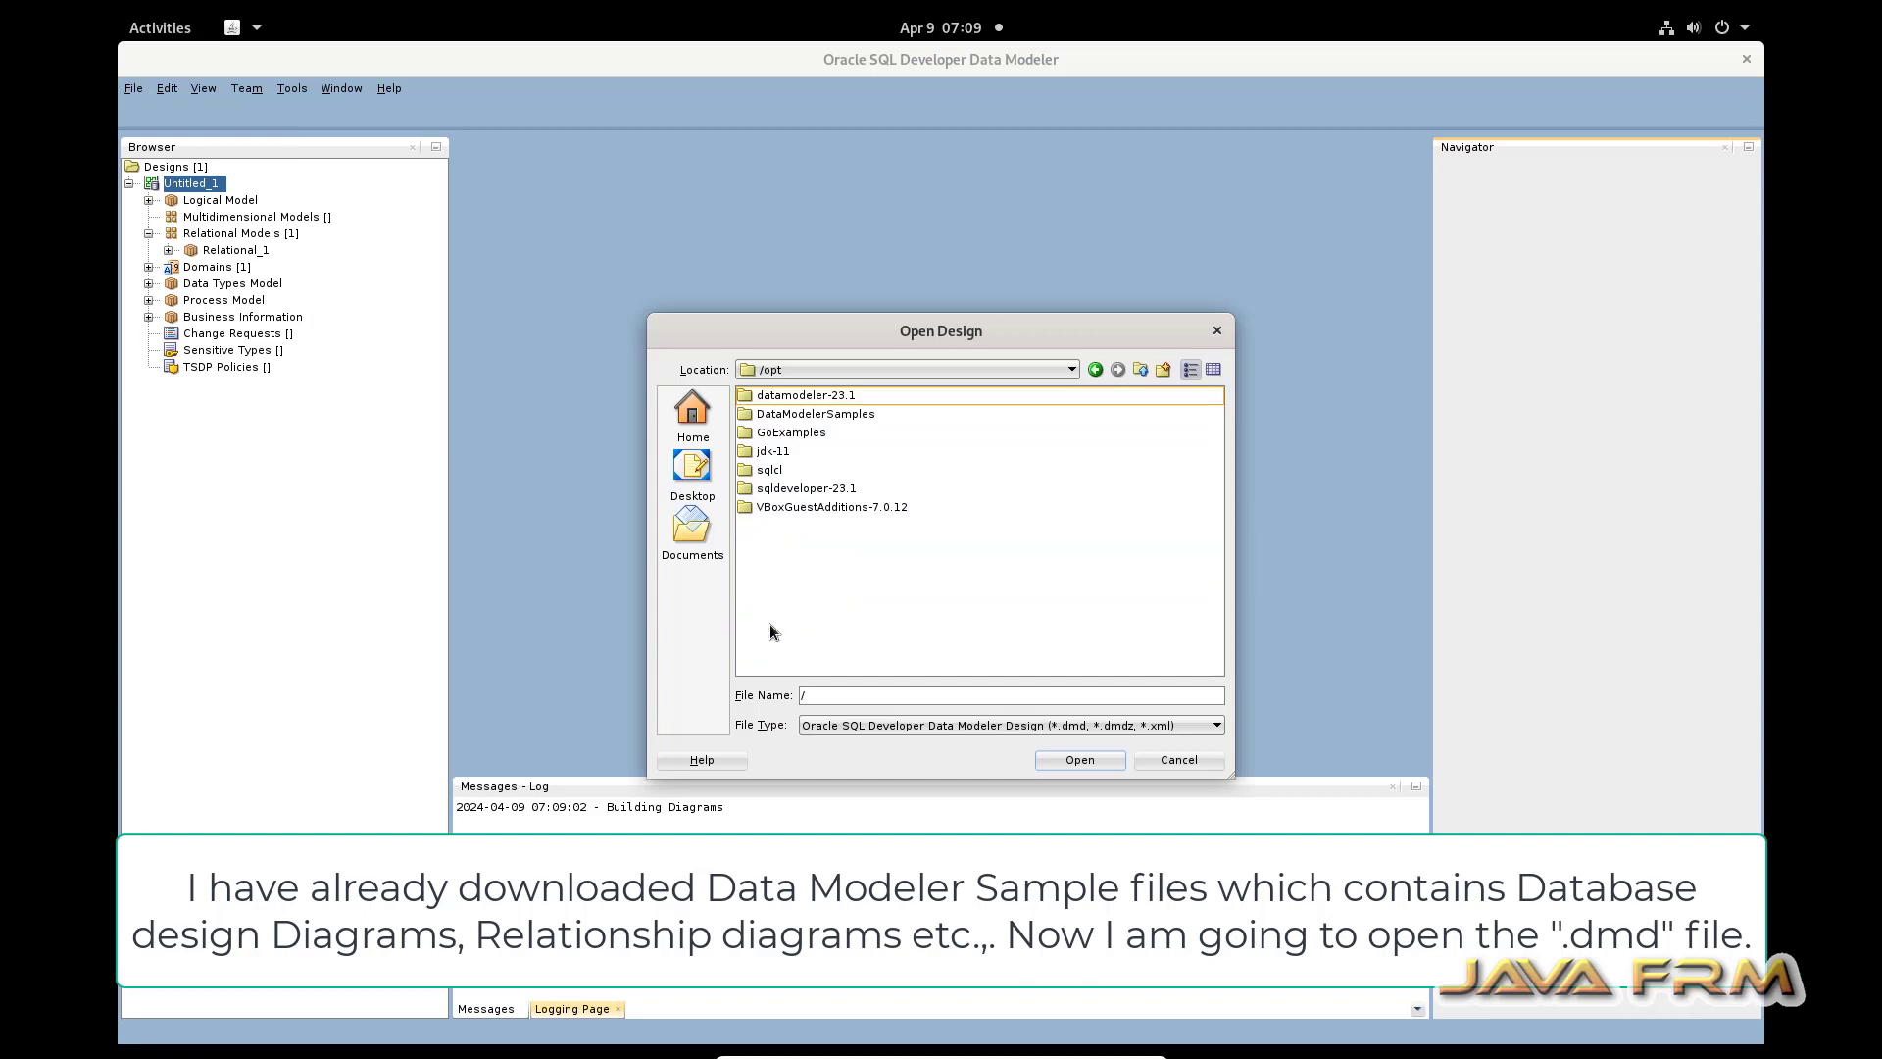
double_click(835, 416)
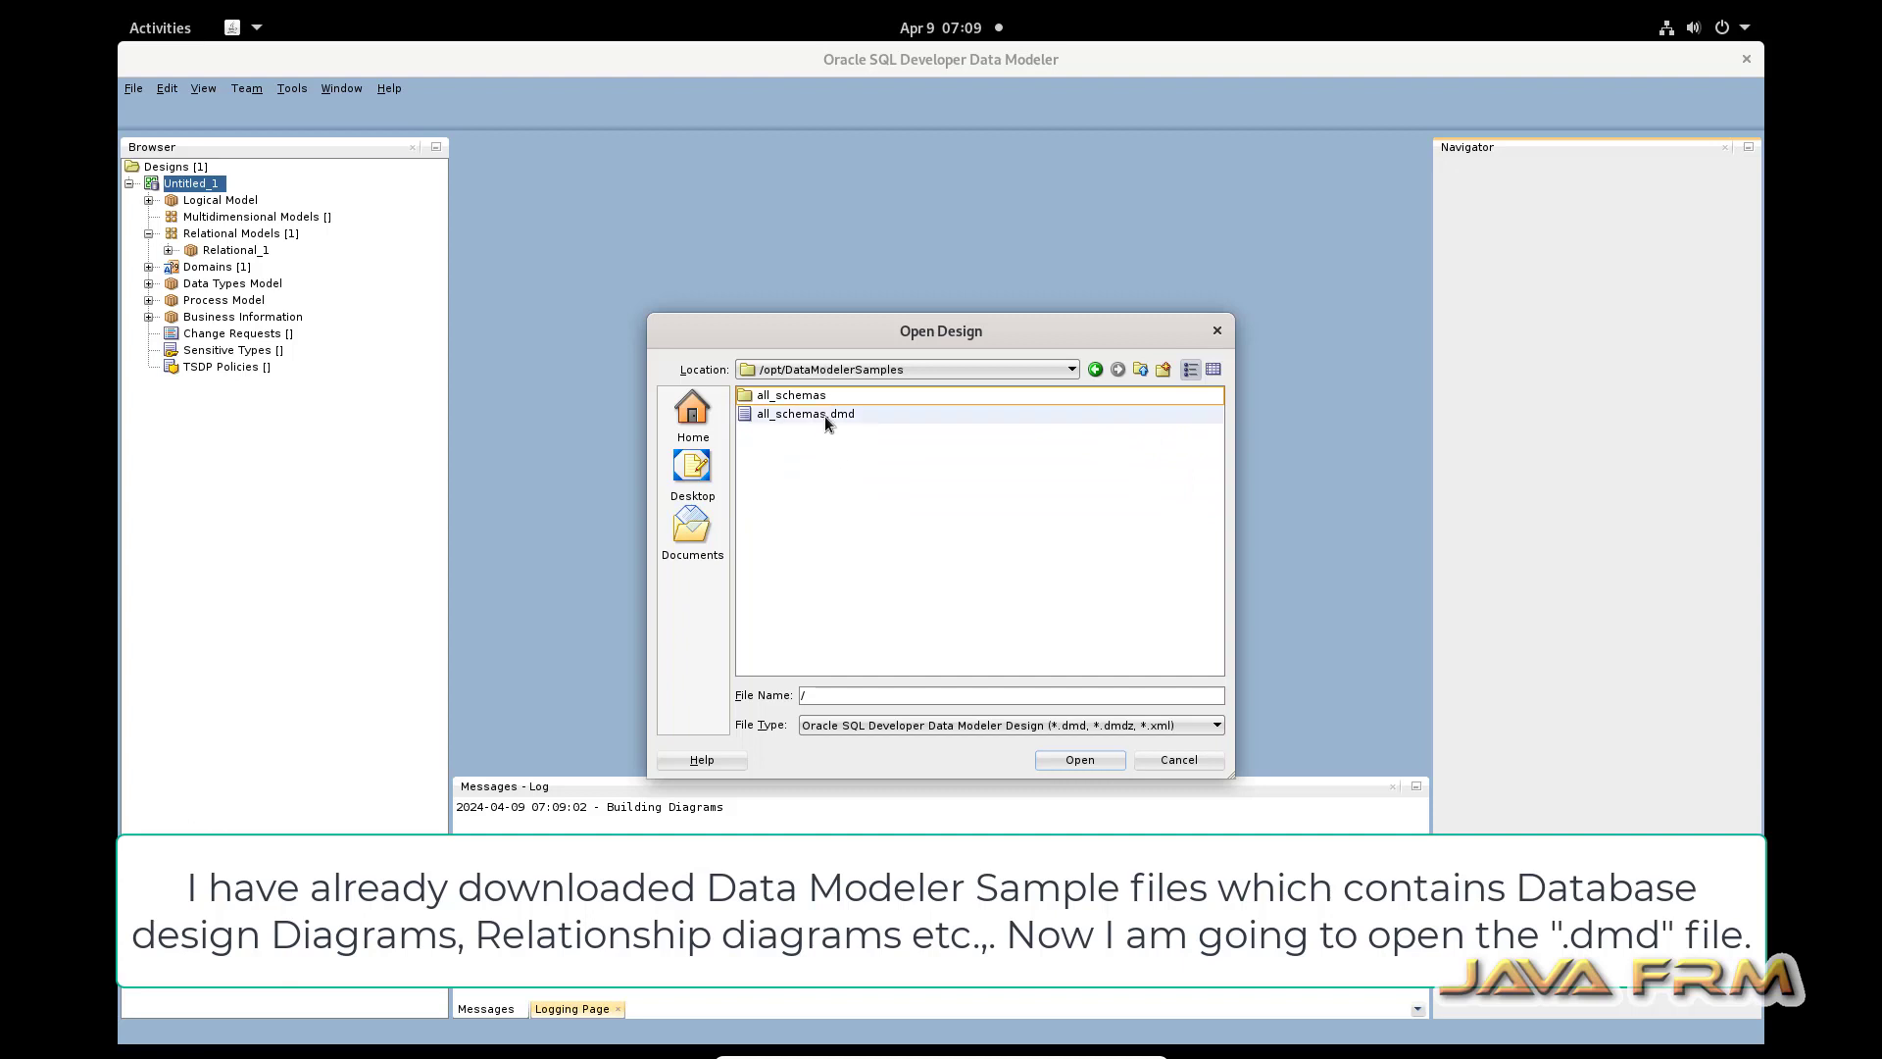
click(825, 416)
click(1094, 762)
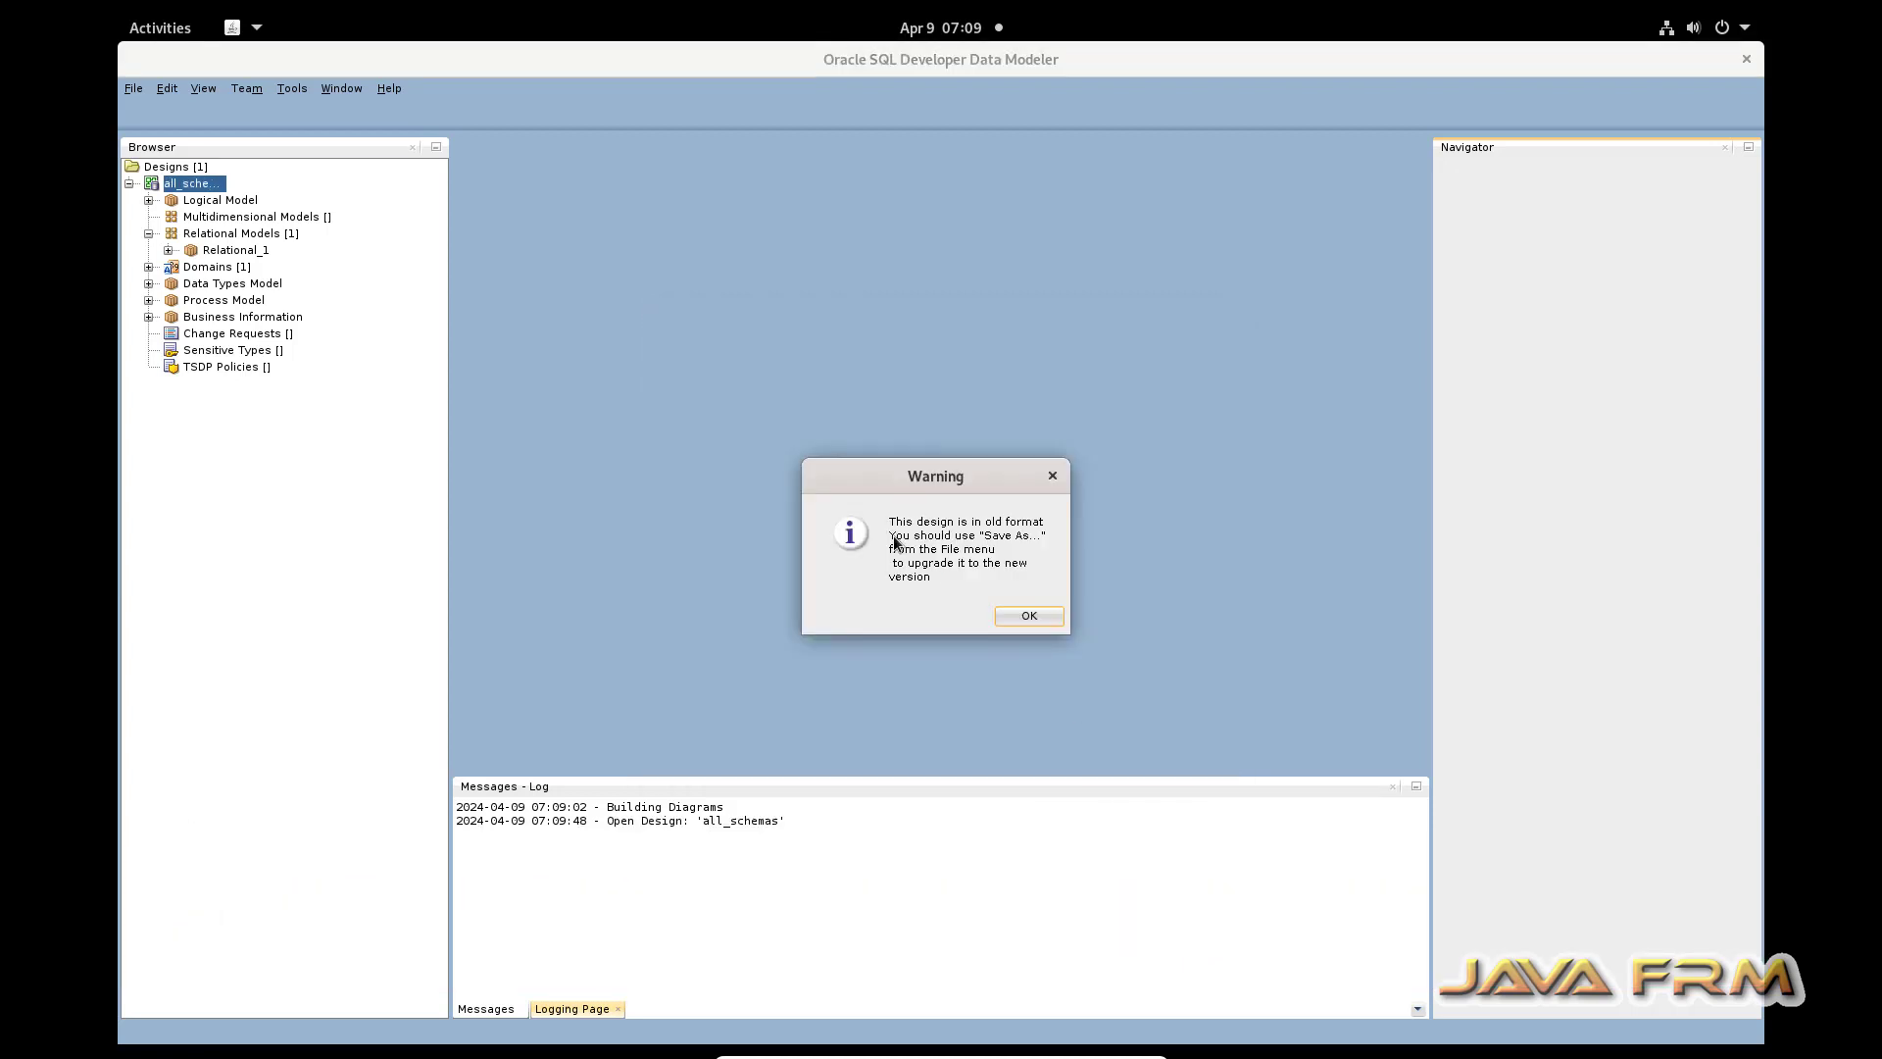
Finish loading the design with the Full_Sample_Dictionary_Import, HR, HR_Subset and SalesHistoryModel relational models, and close the log.
click(1030, 617)
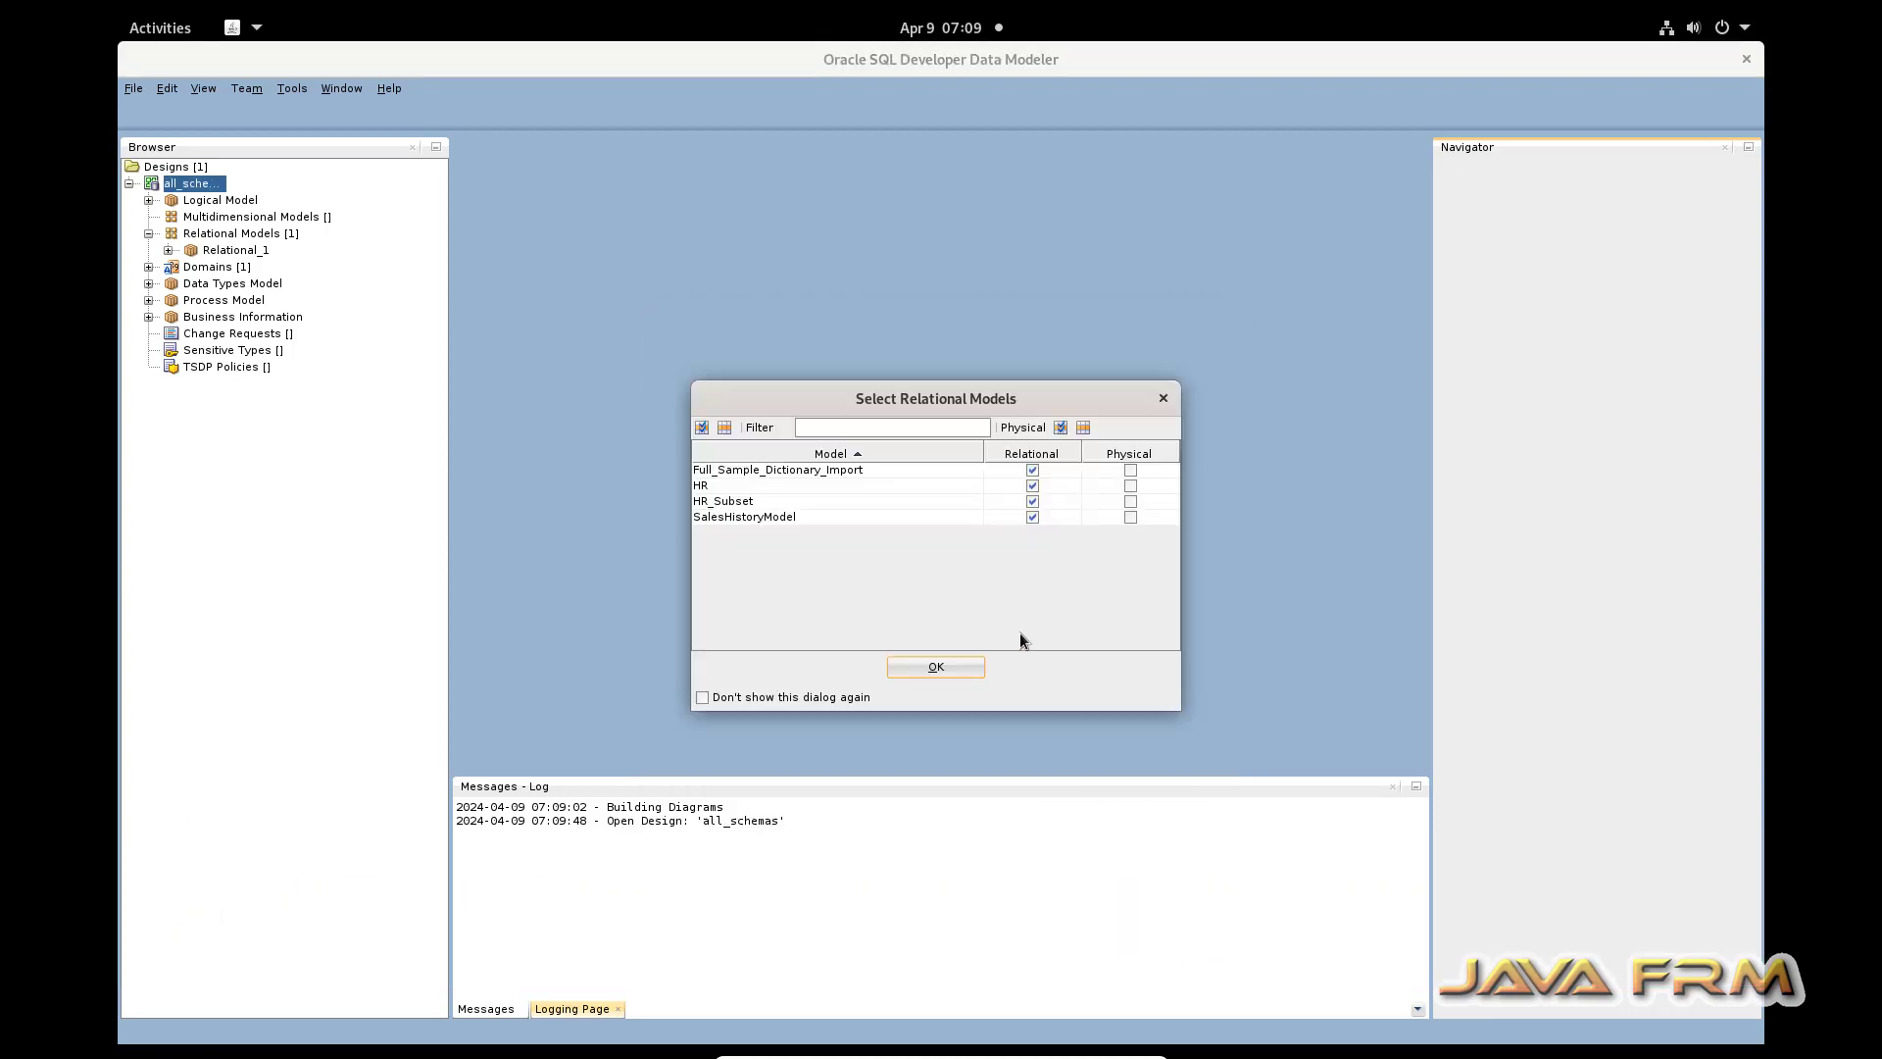
click(959, 675)
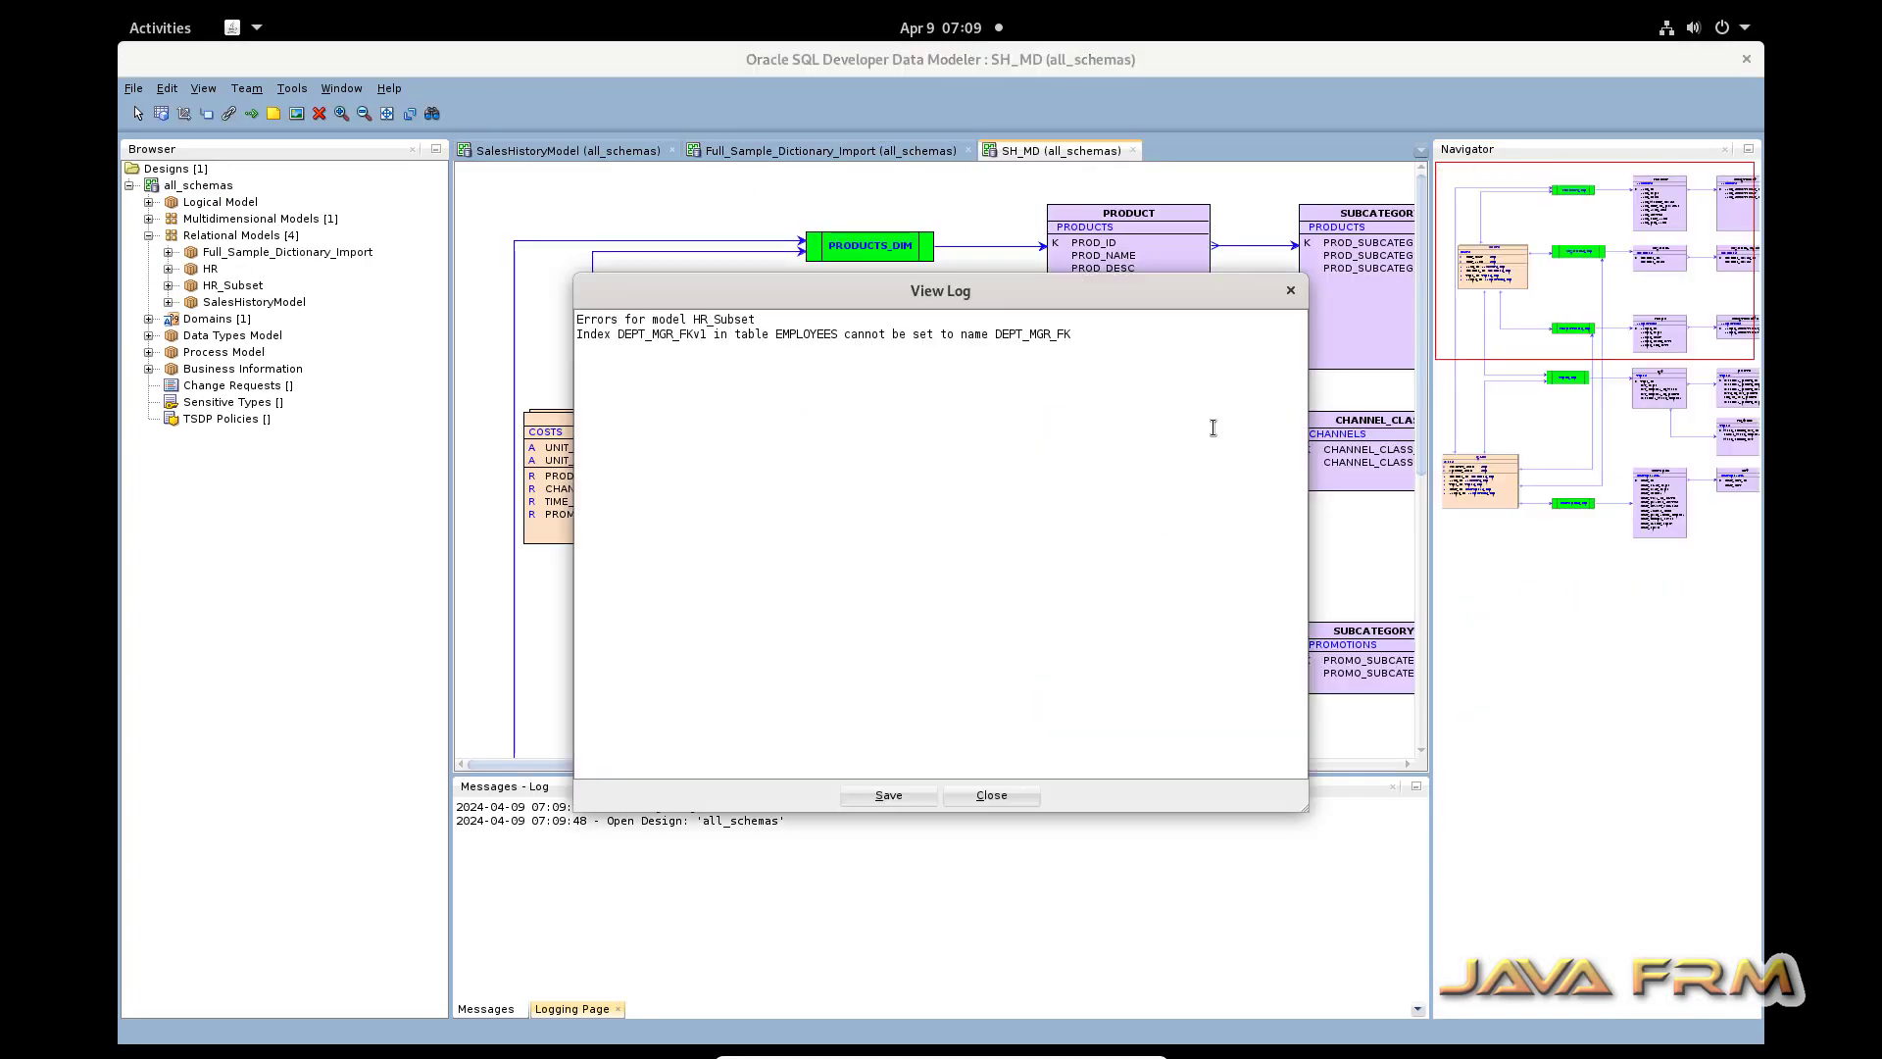
click(1290, 290)
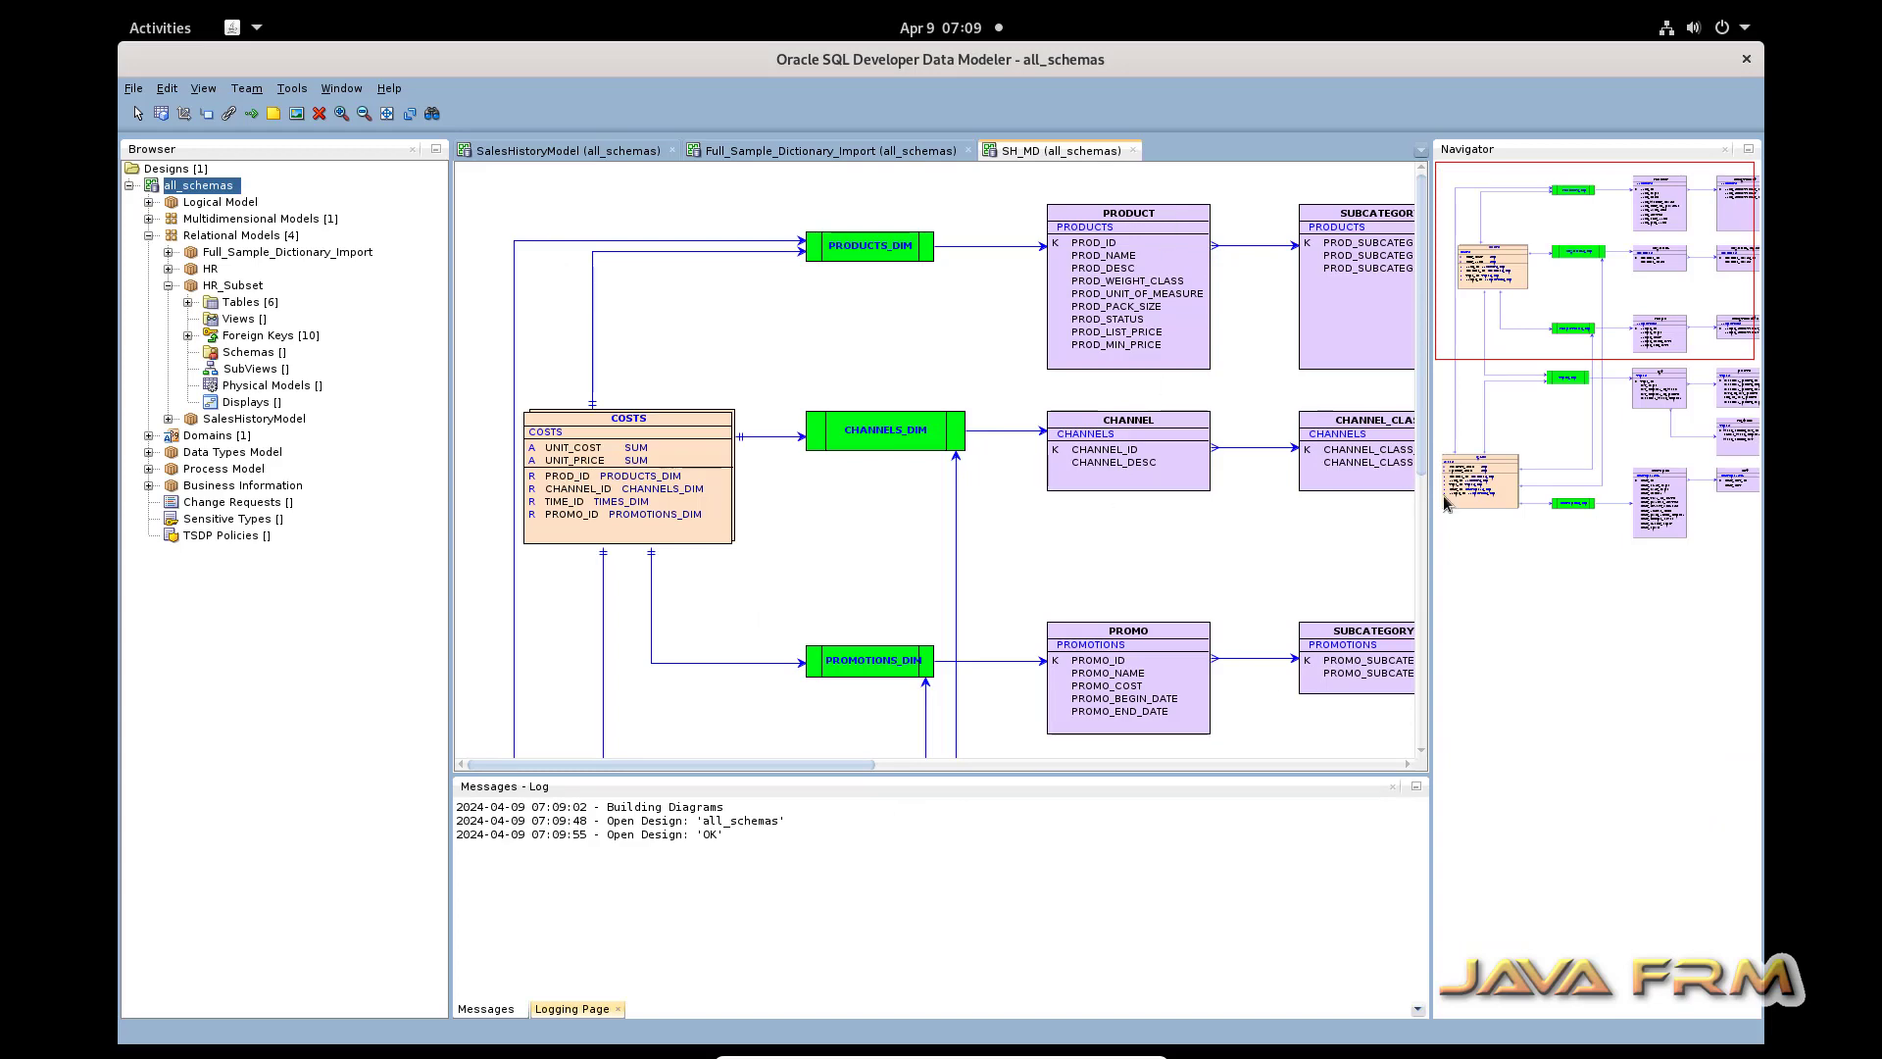
Examine the SH_MD multidimensional diagram, including the SALES and COSTS cubes and their levels, and widen the Navigator pane.
scroll(1336, 473, down, 5)
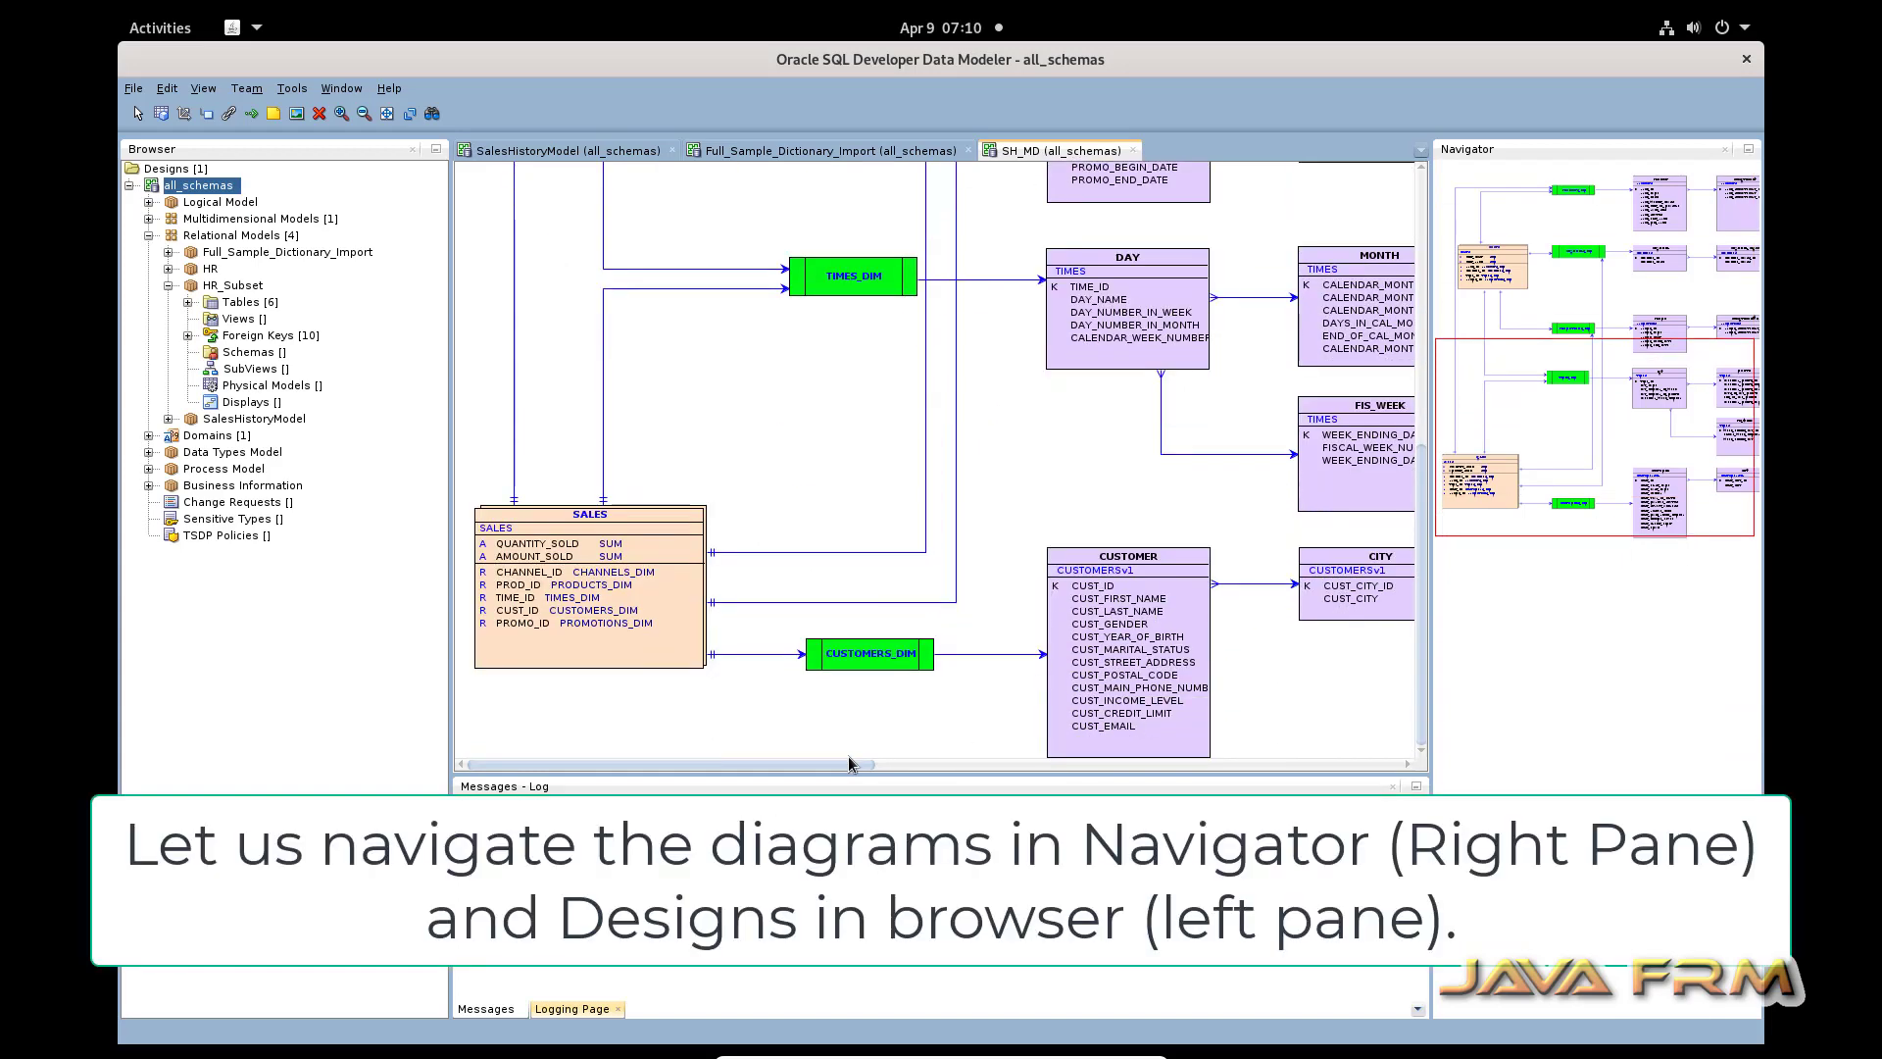
drag(850, 764, 1311, 765)
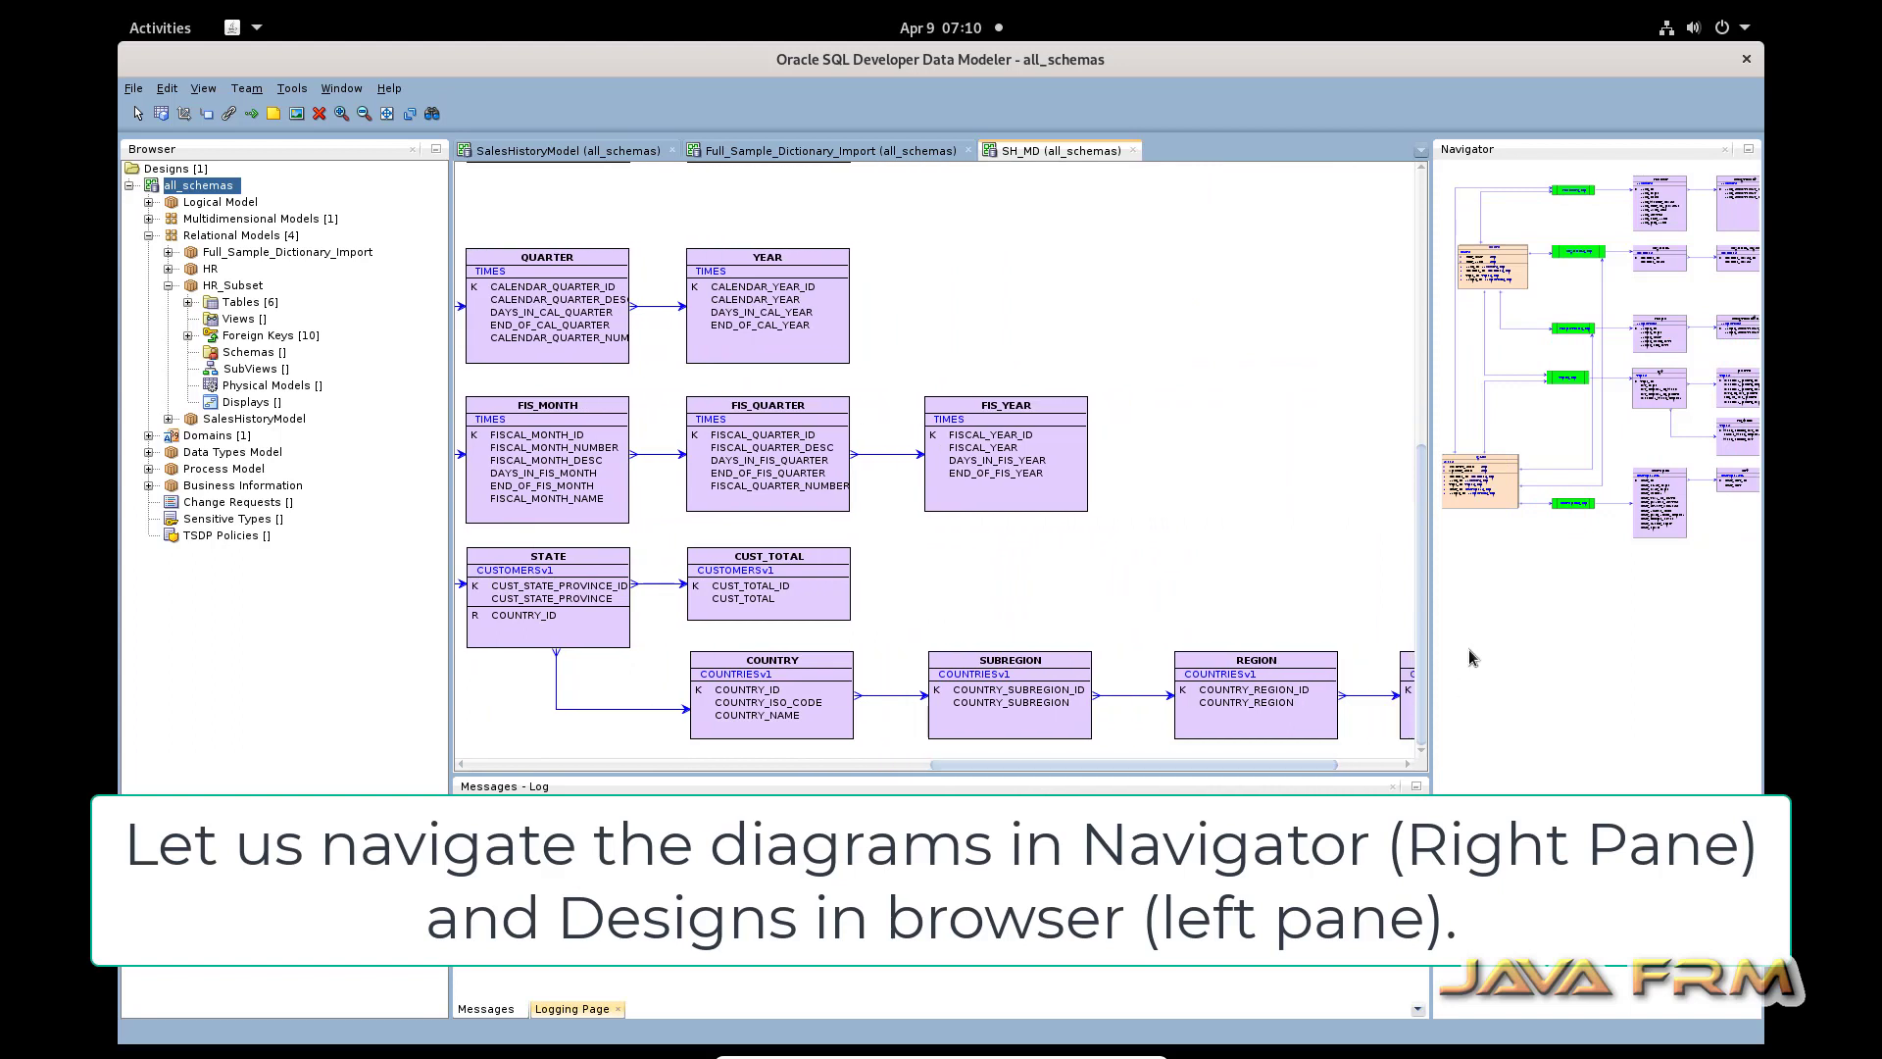
drag(1430, 578, 1296, 581)
drag(1078, 765, 747, 801)
scroll(789, 641, up, 5)
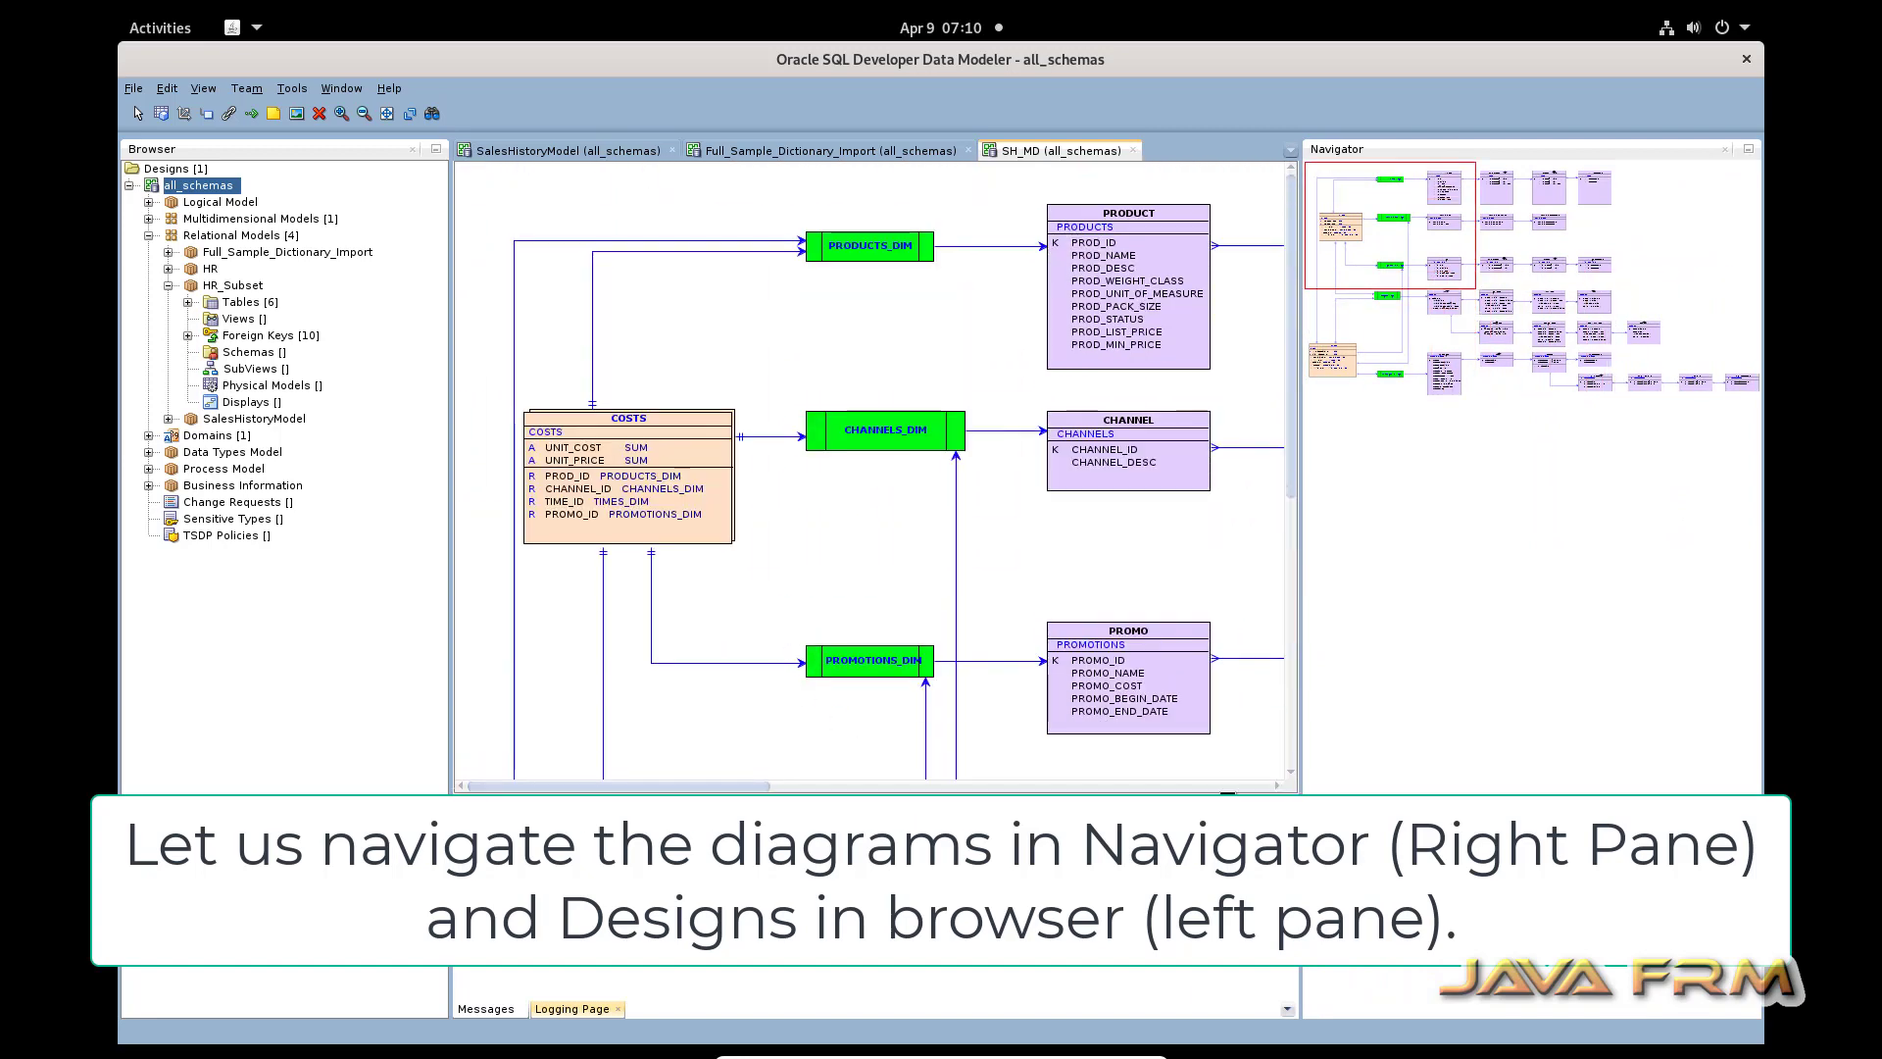
Examine the Full_Sample_Dictionary_Import relational diagram across its full height and width, from the tables to the views.
click(903, 152)
scroll(790, 502, down, 10)
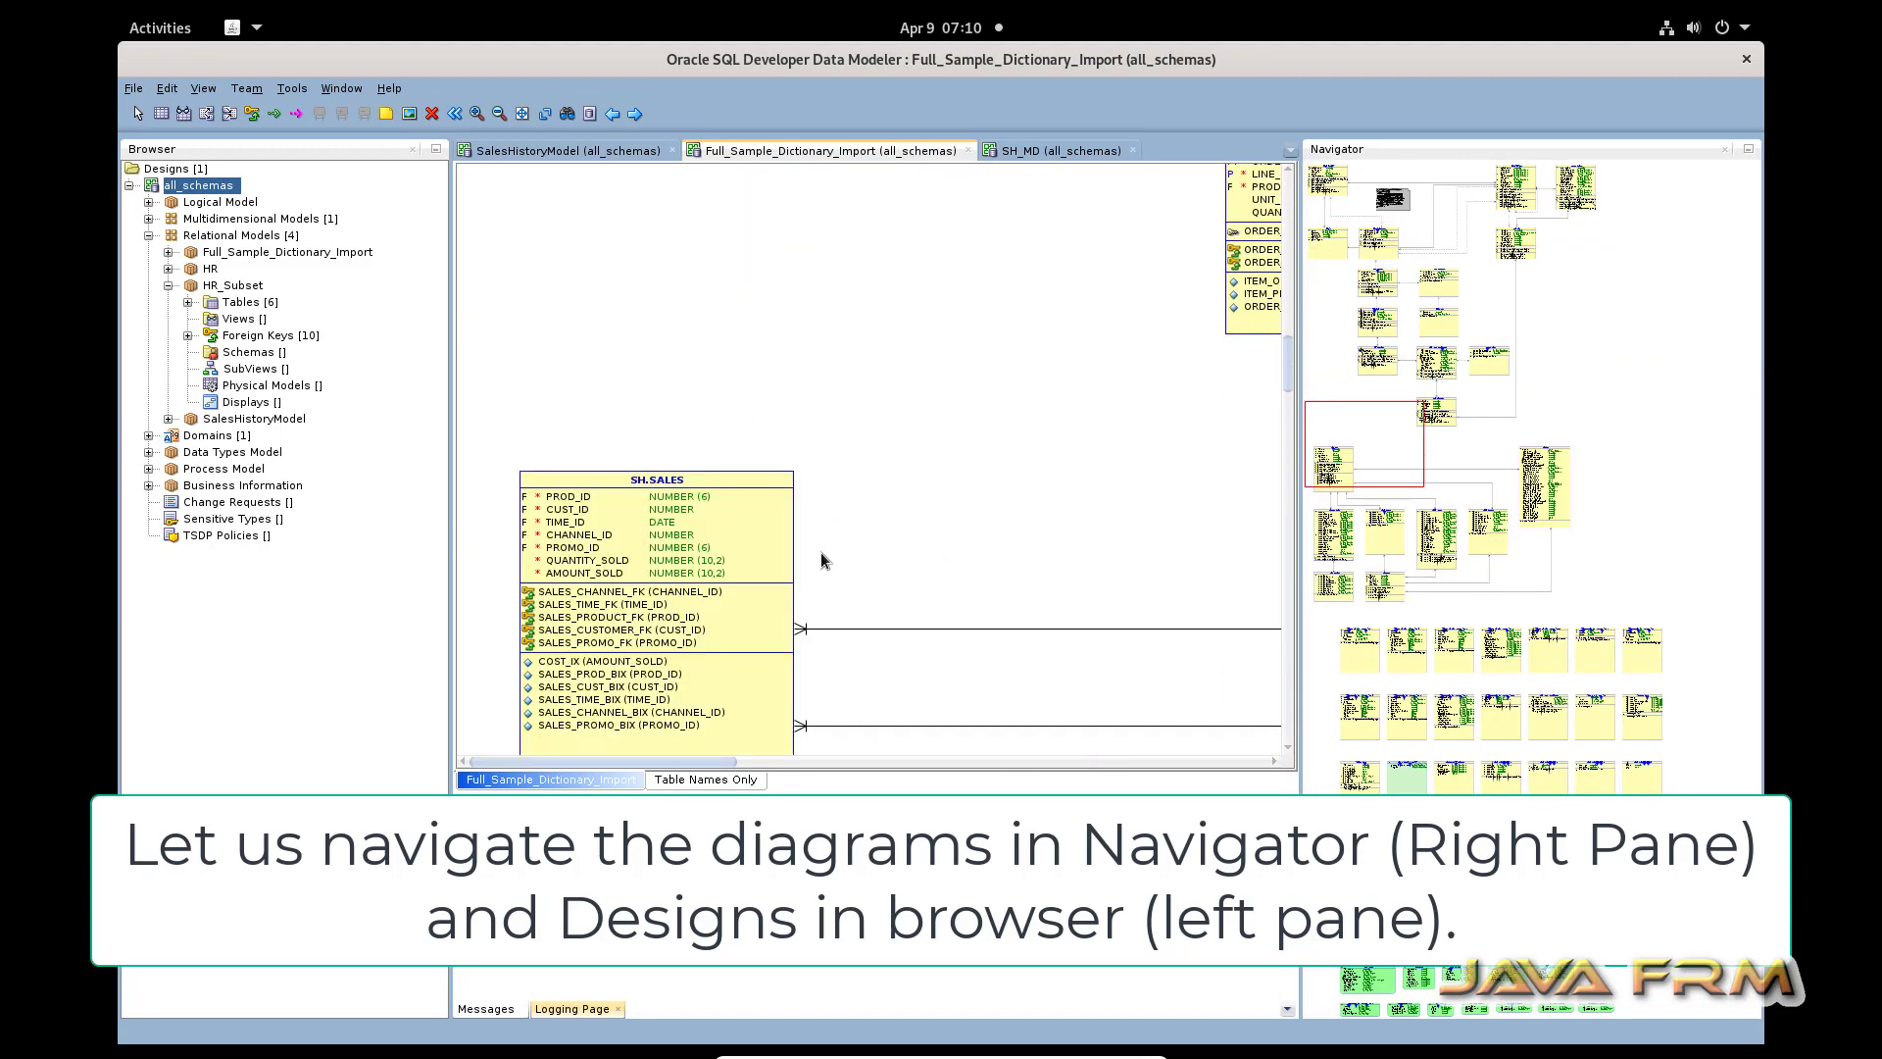
scroll(822, 560, down, 15)
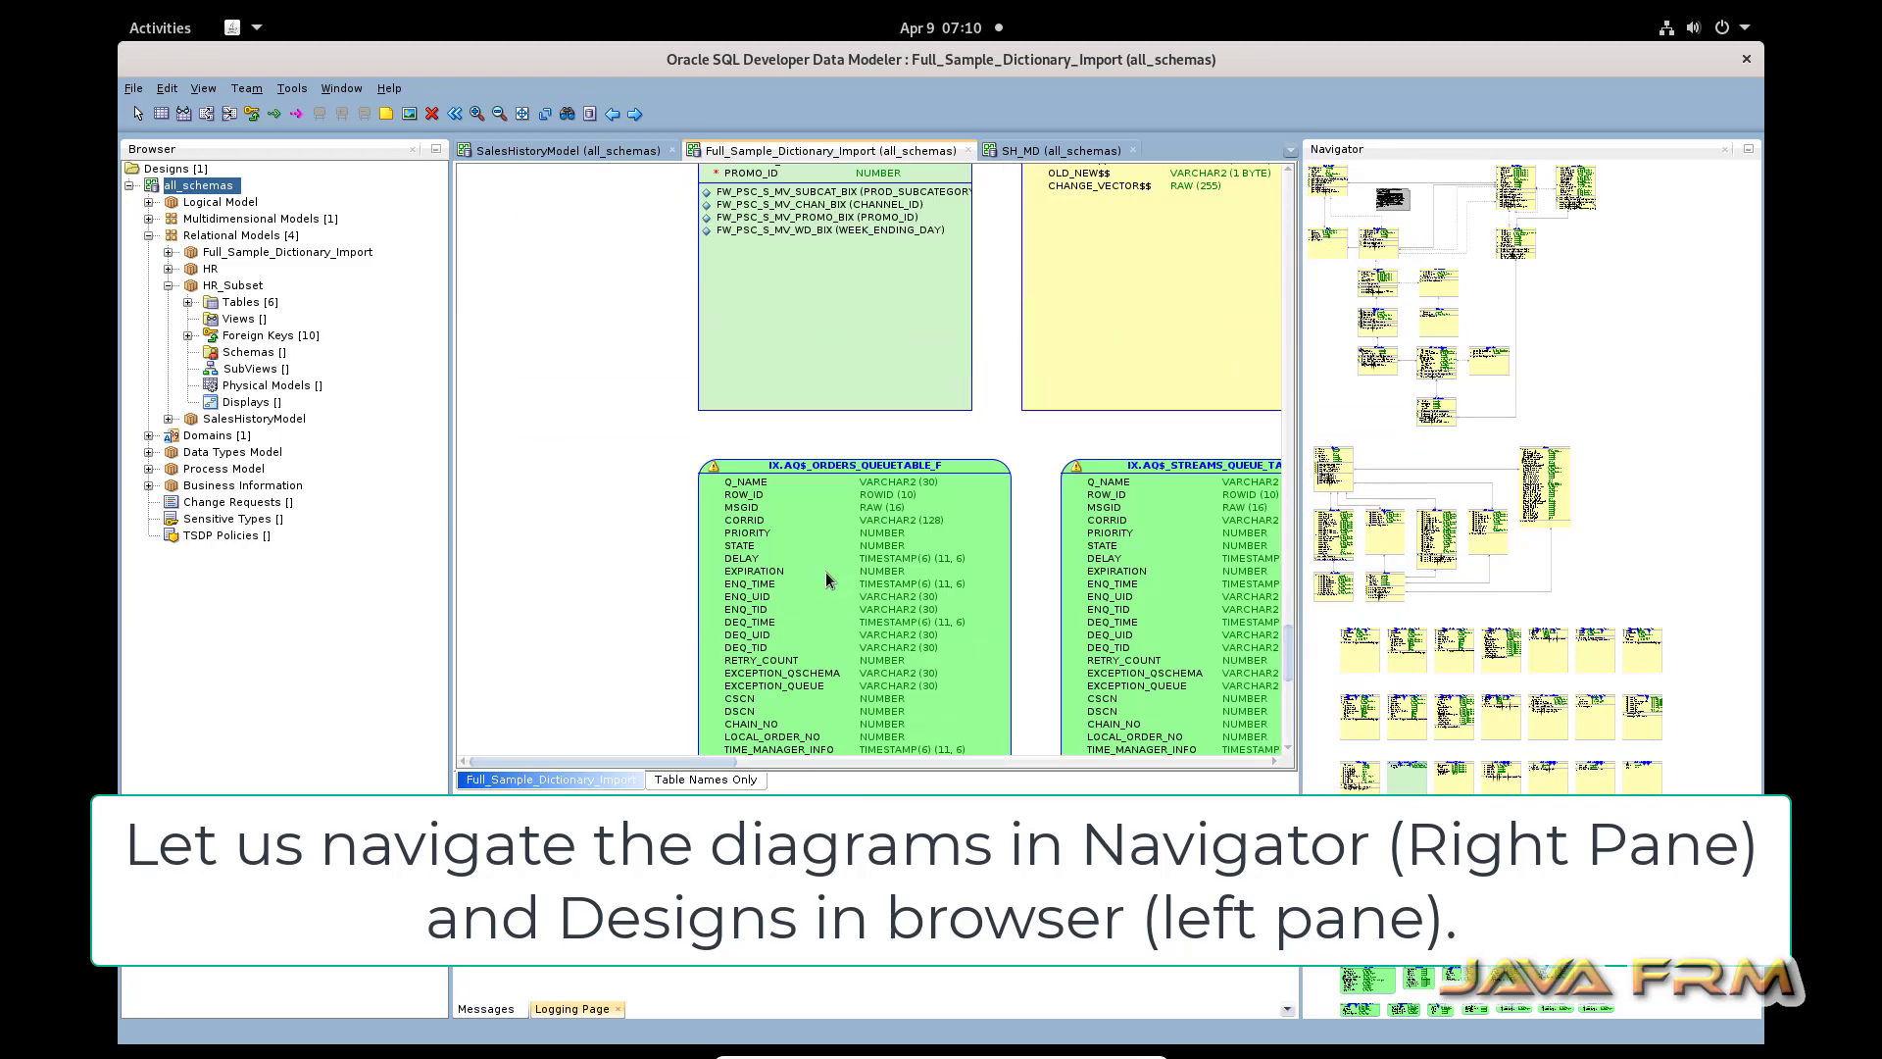
scroll(828, 579, down, 5)
drag(701, 762, 1208, 763)
scroll(1077, 681, up, 15)
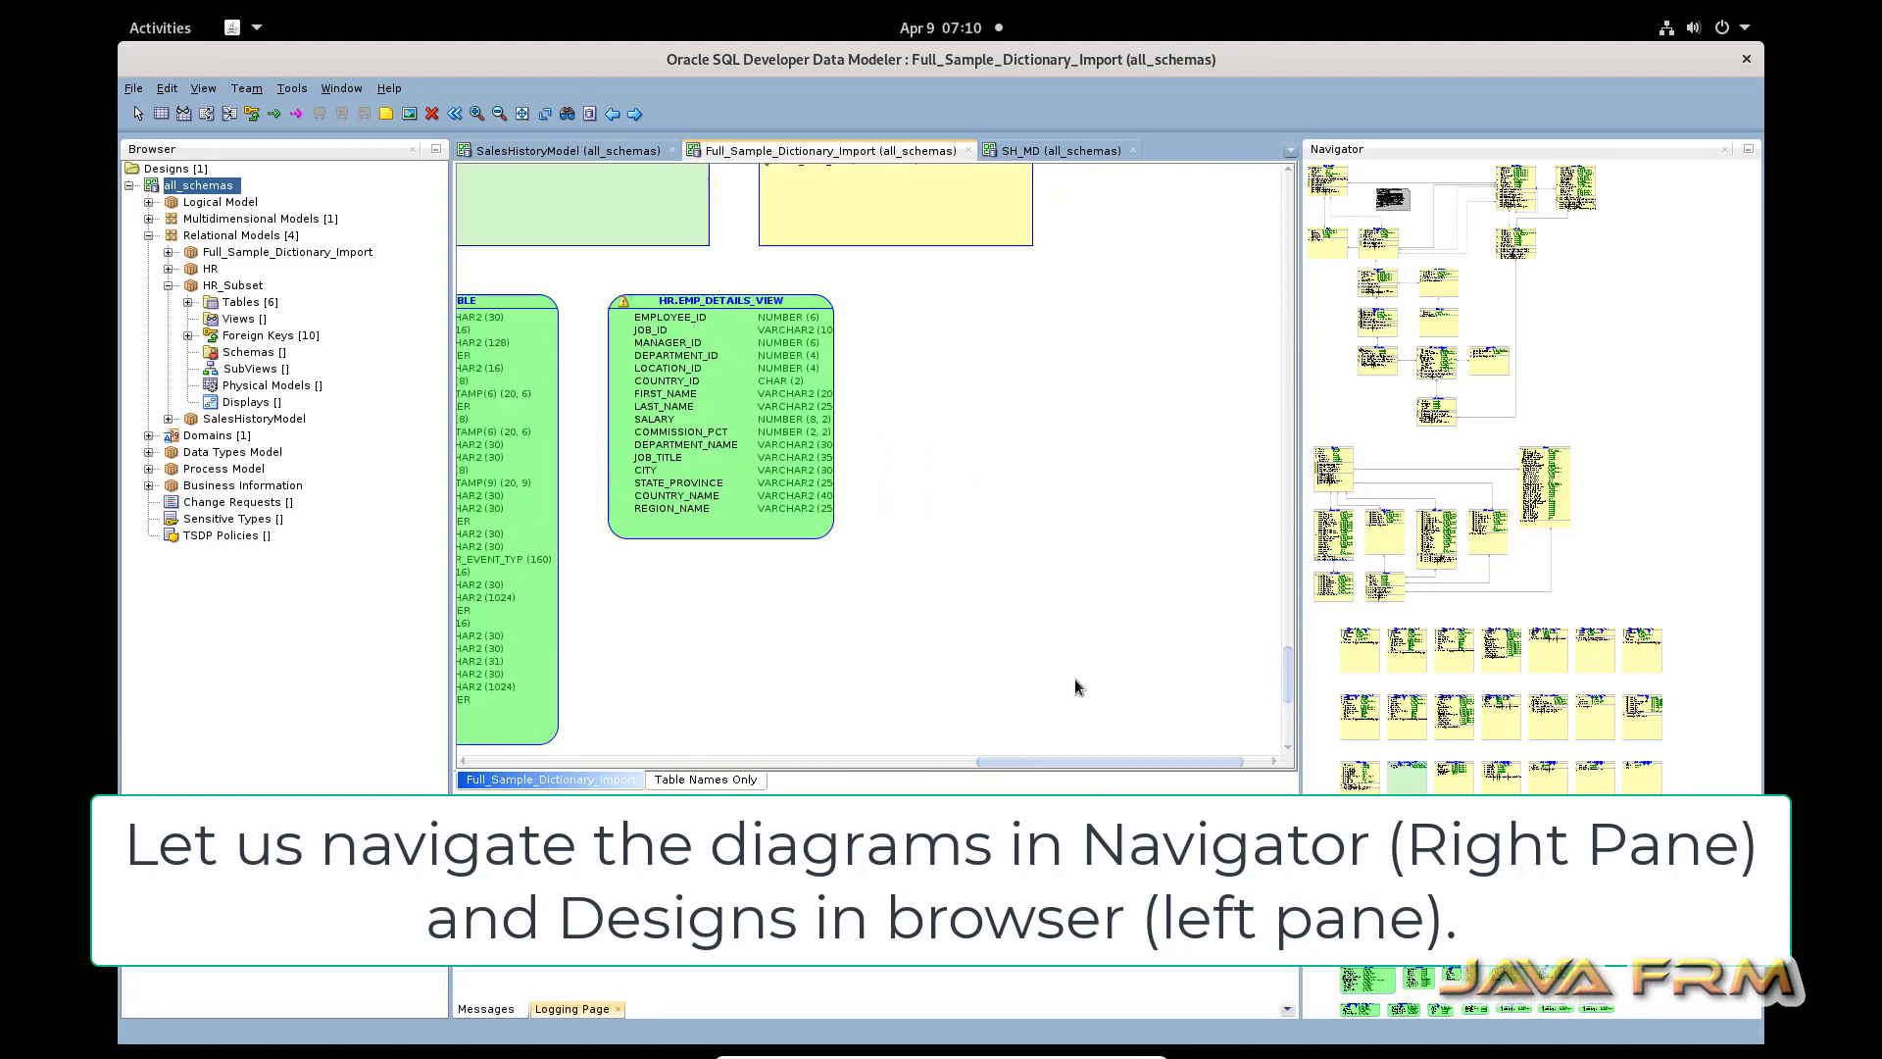
scroll(1077, 686, up, 15)
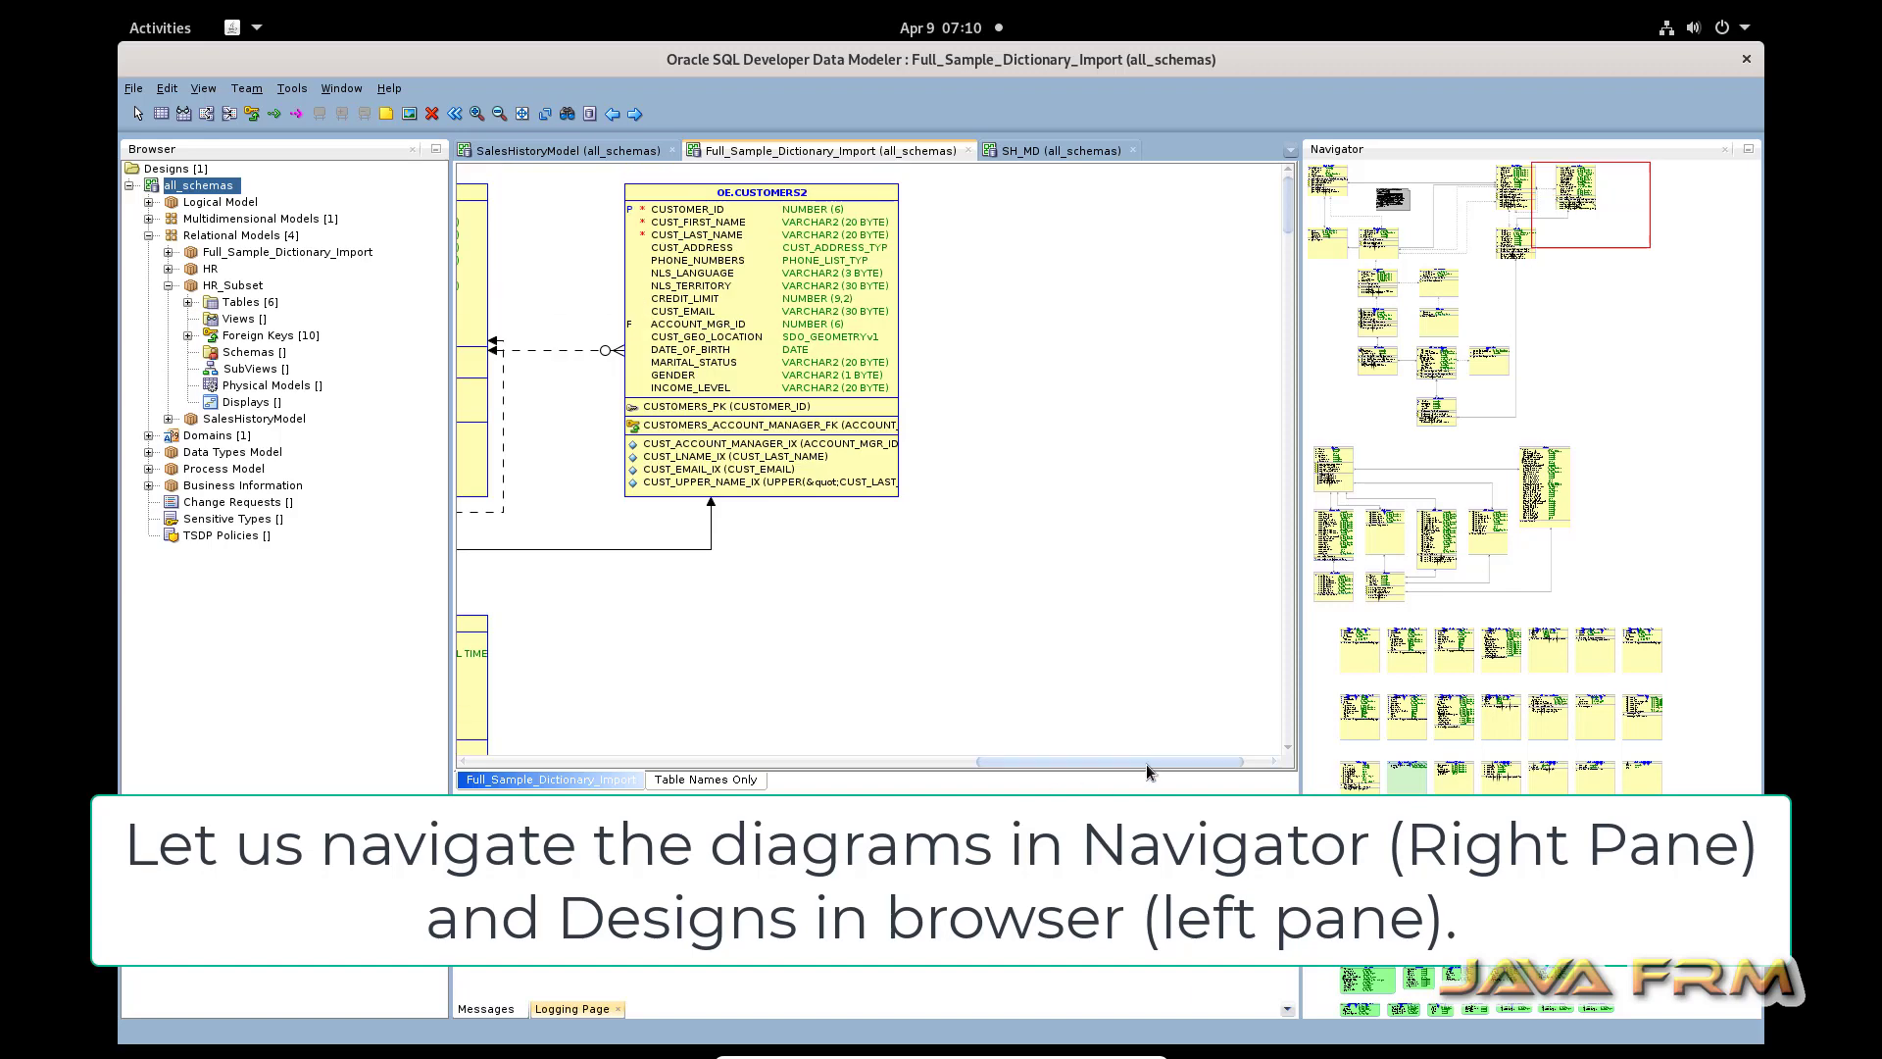
drag(1149, 763, 791, 767)
scroll(843, 716, down, 15)
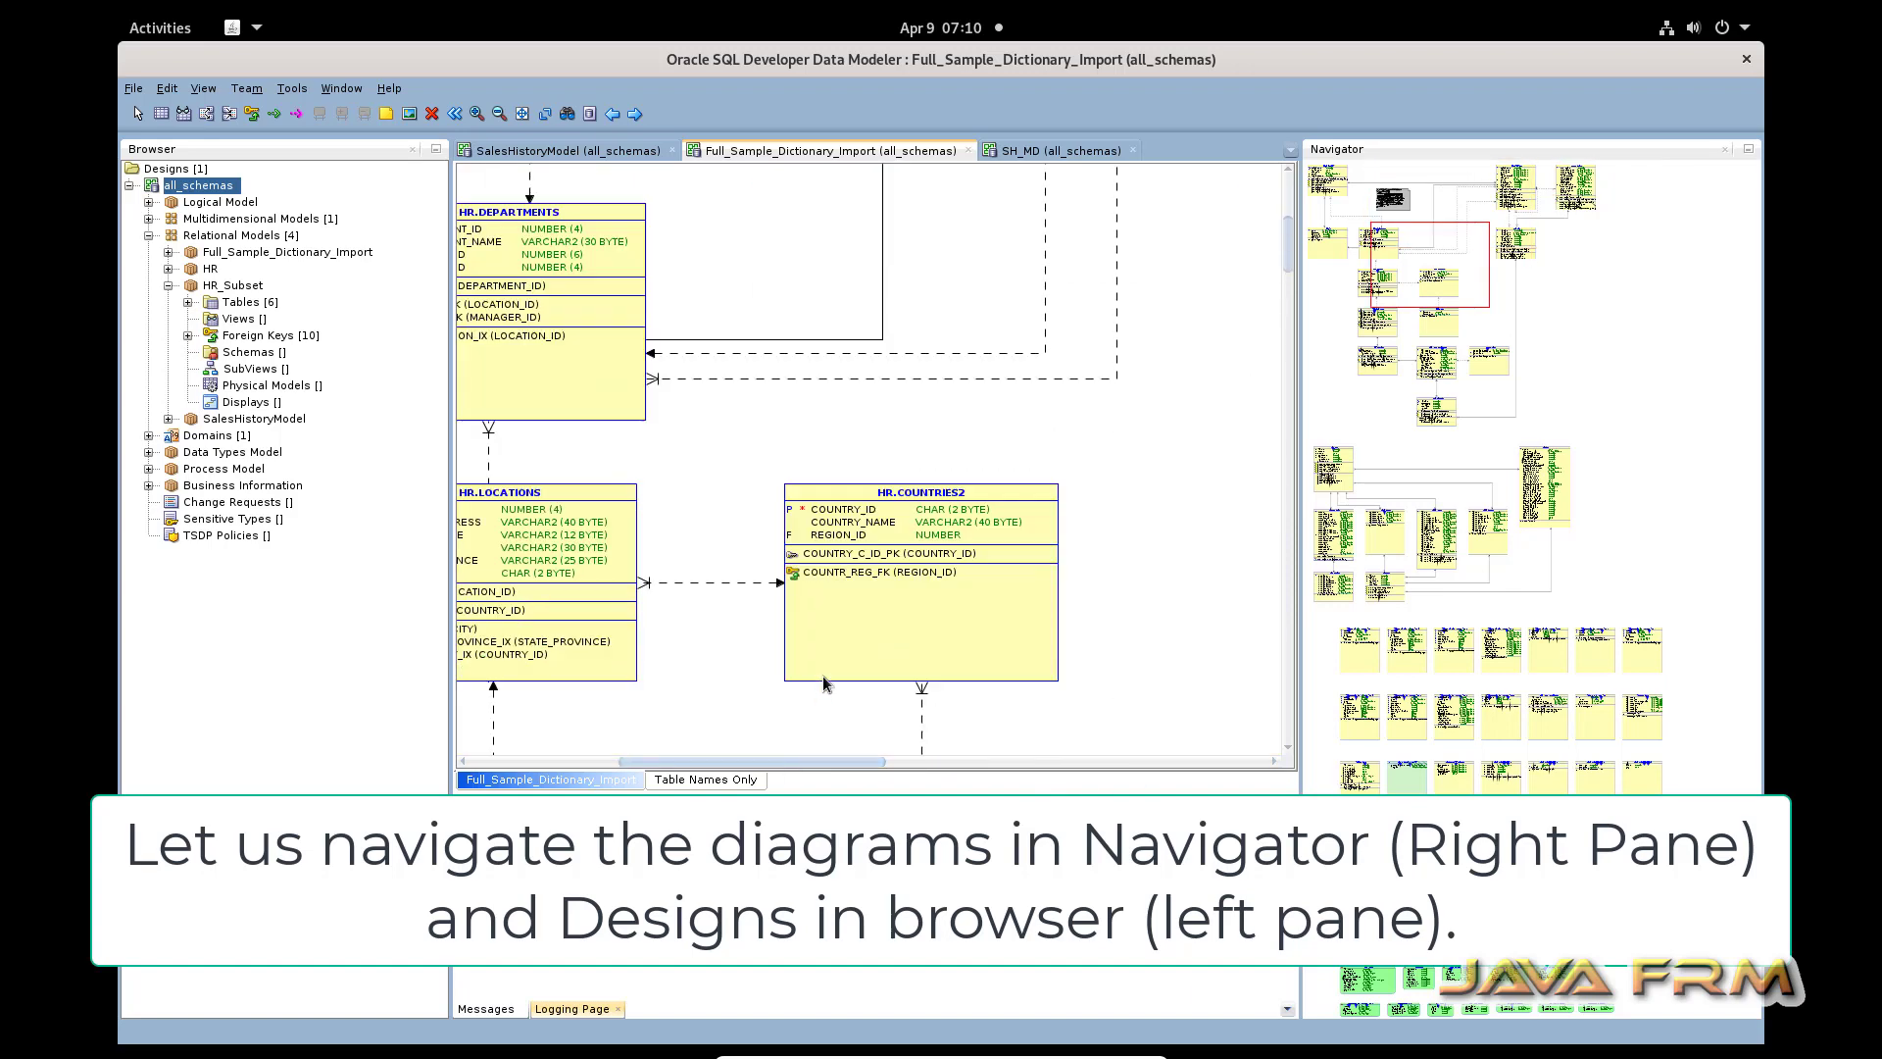
scroll(822, 760, down, 5)
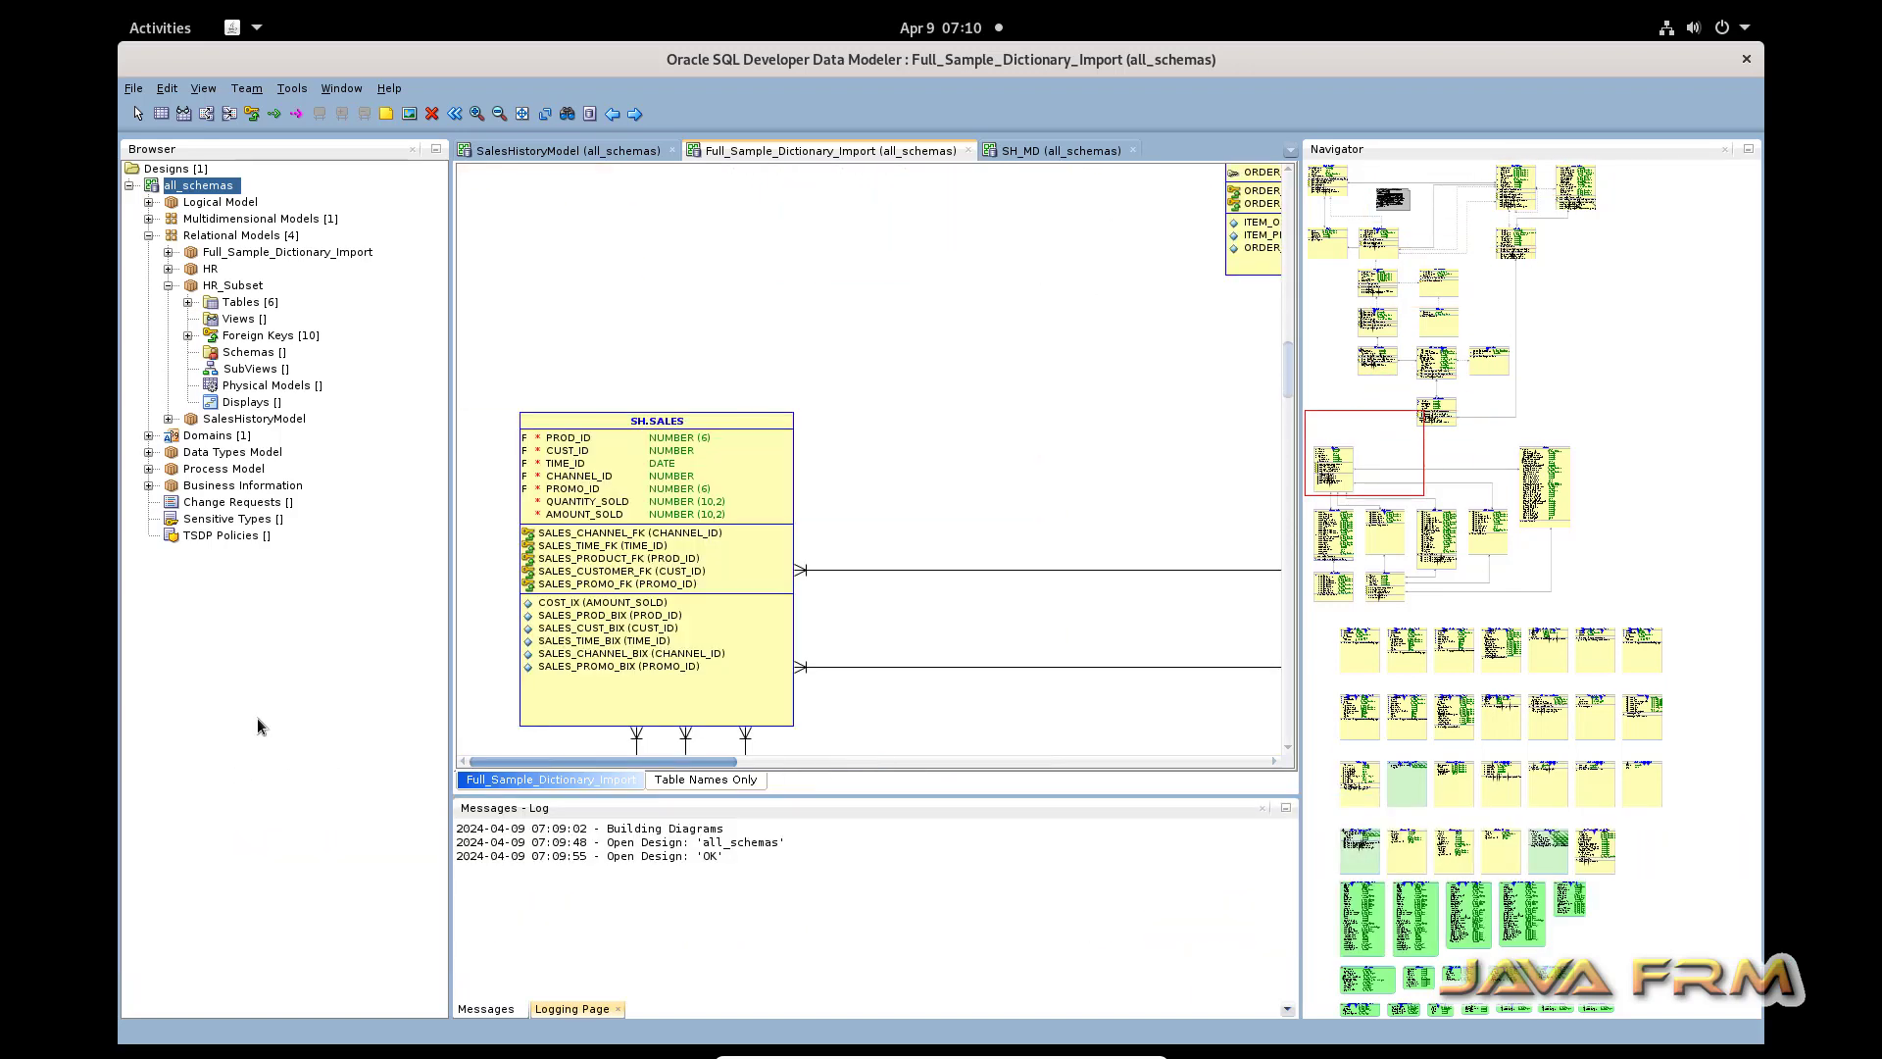
Examine the SalesHistoryModel relational diagram, including the CUSTOMERS, CHANNELS, TIMES and LOCATIONS tables.
click(581, 152)
scroll(850, 539, down, 10)
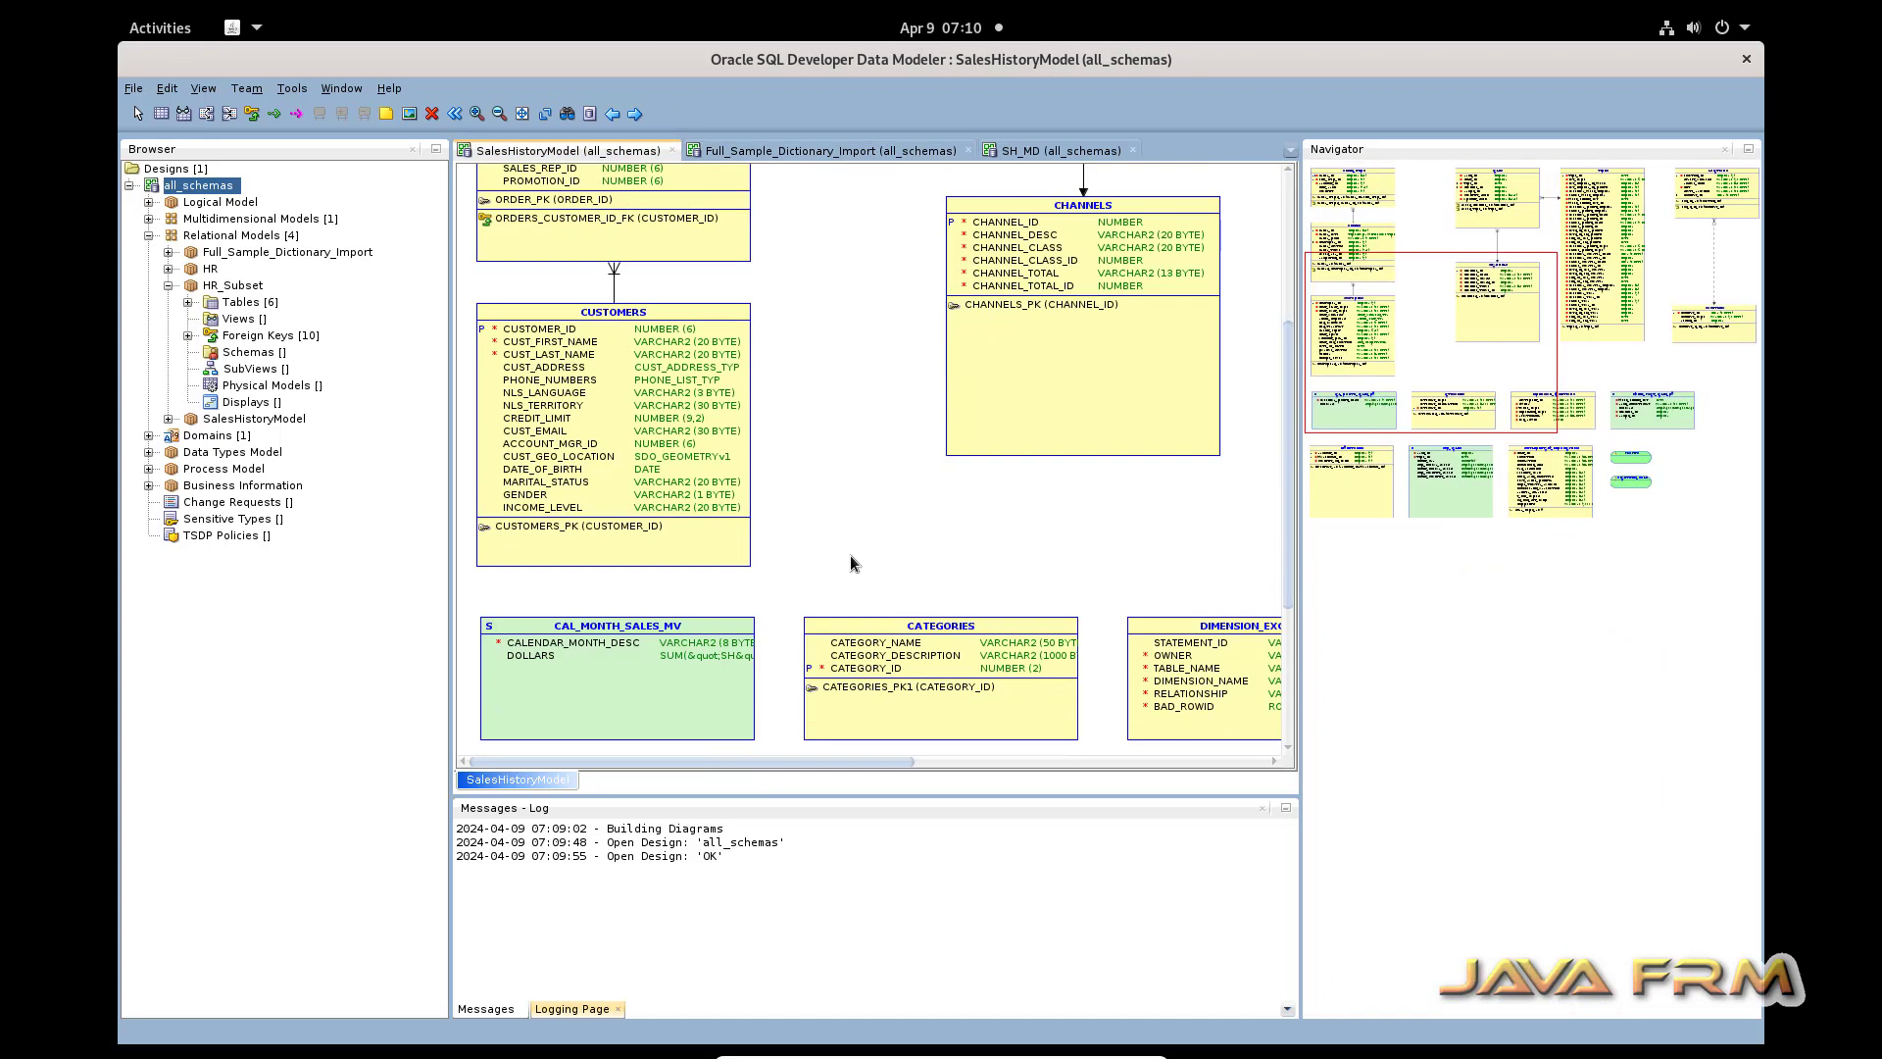
drag(838, 762, 1134, 715)
scroll(1107, 647, up, 10)
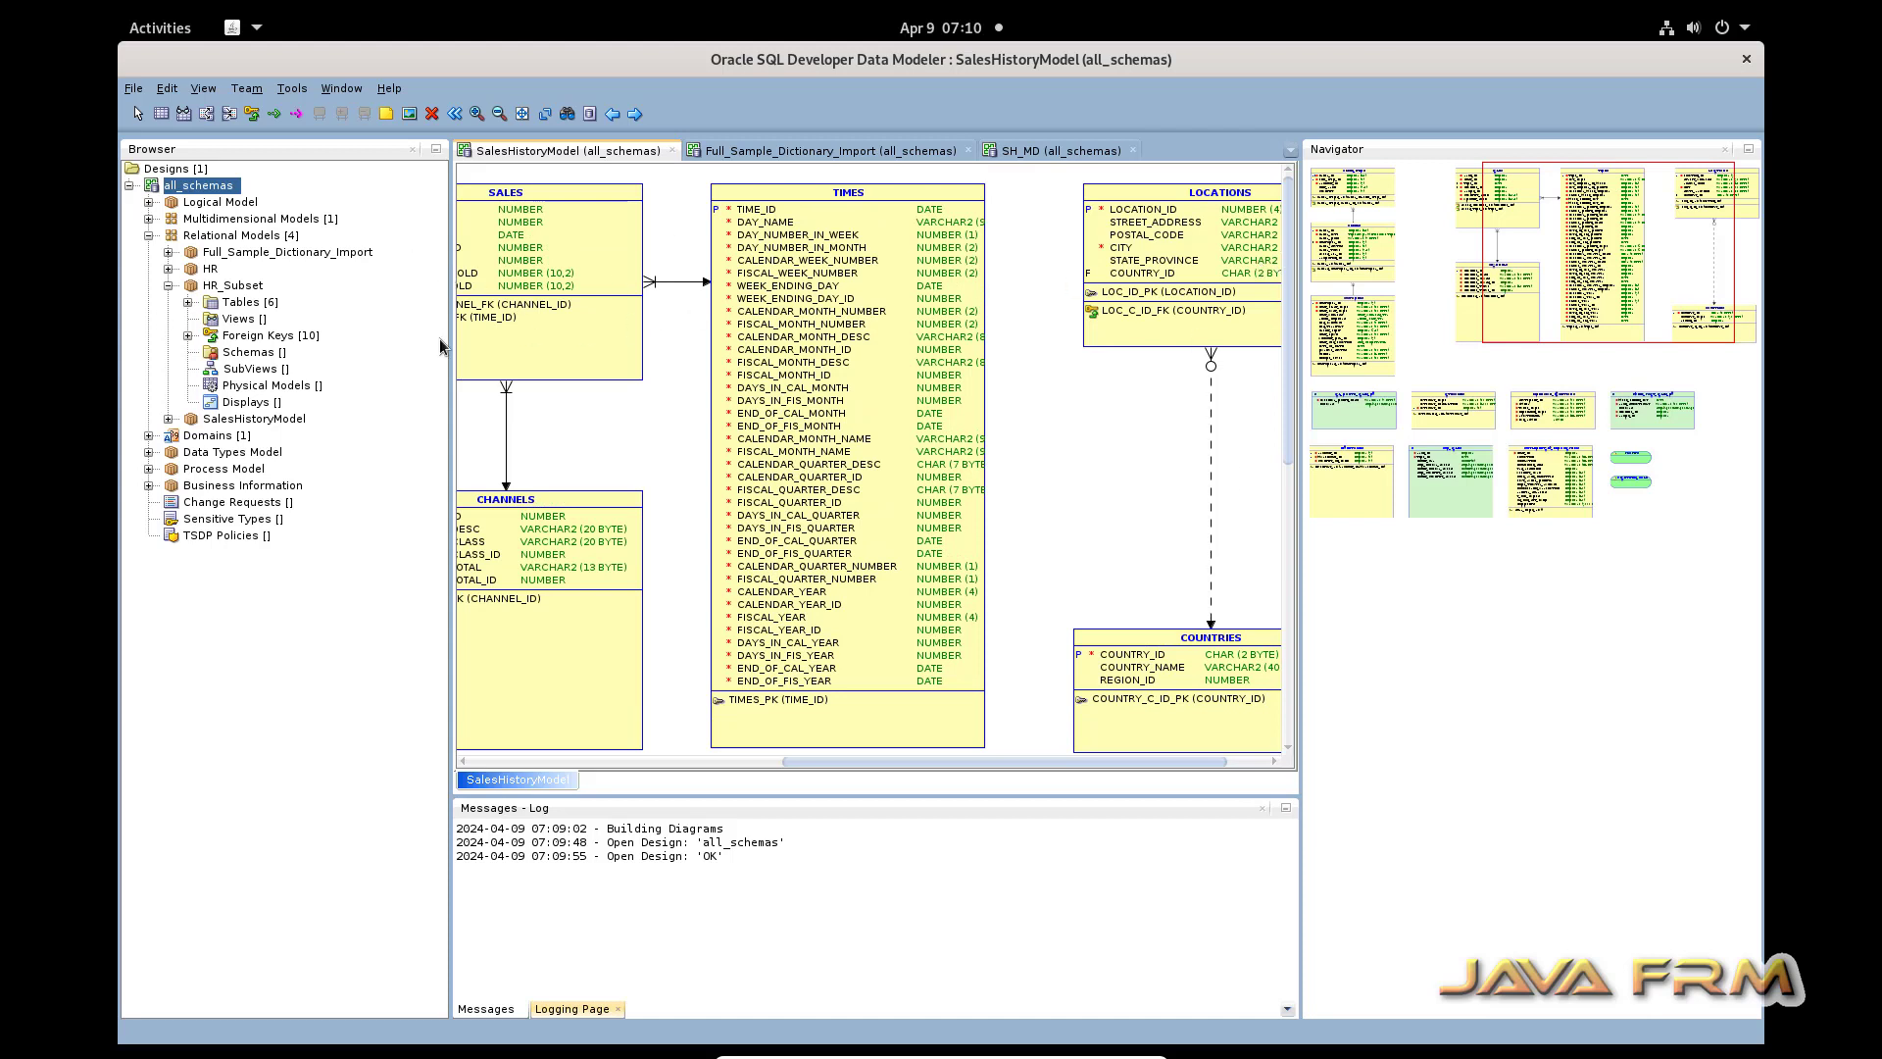
Widen the Browser pane, narrow the Navigator, and expand the Logical Model's Entities, Relations, Views and SubViews.
drag(449, 355, 594, 355)
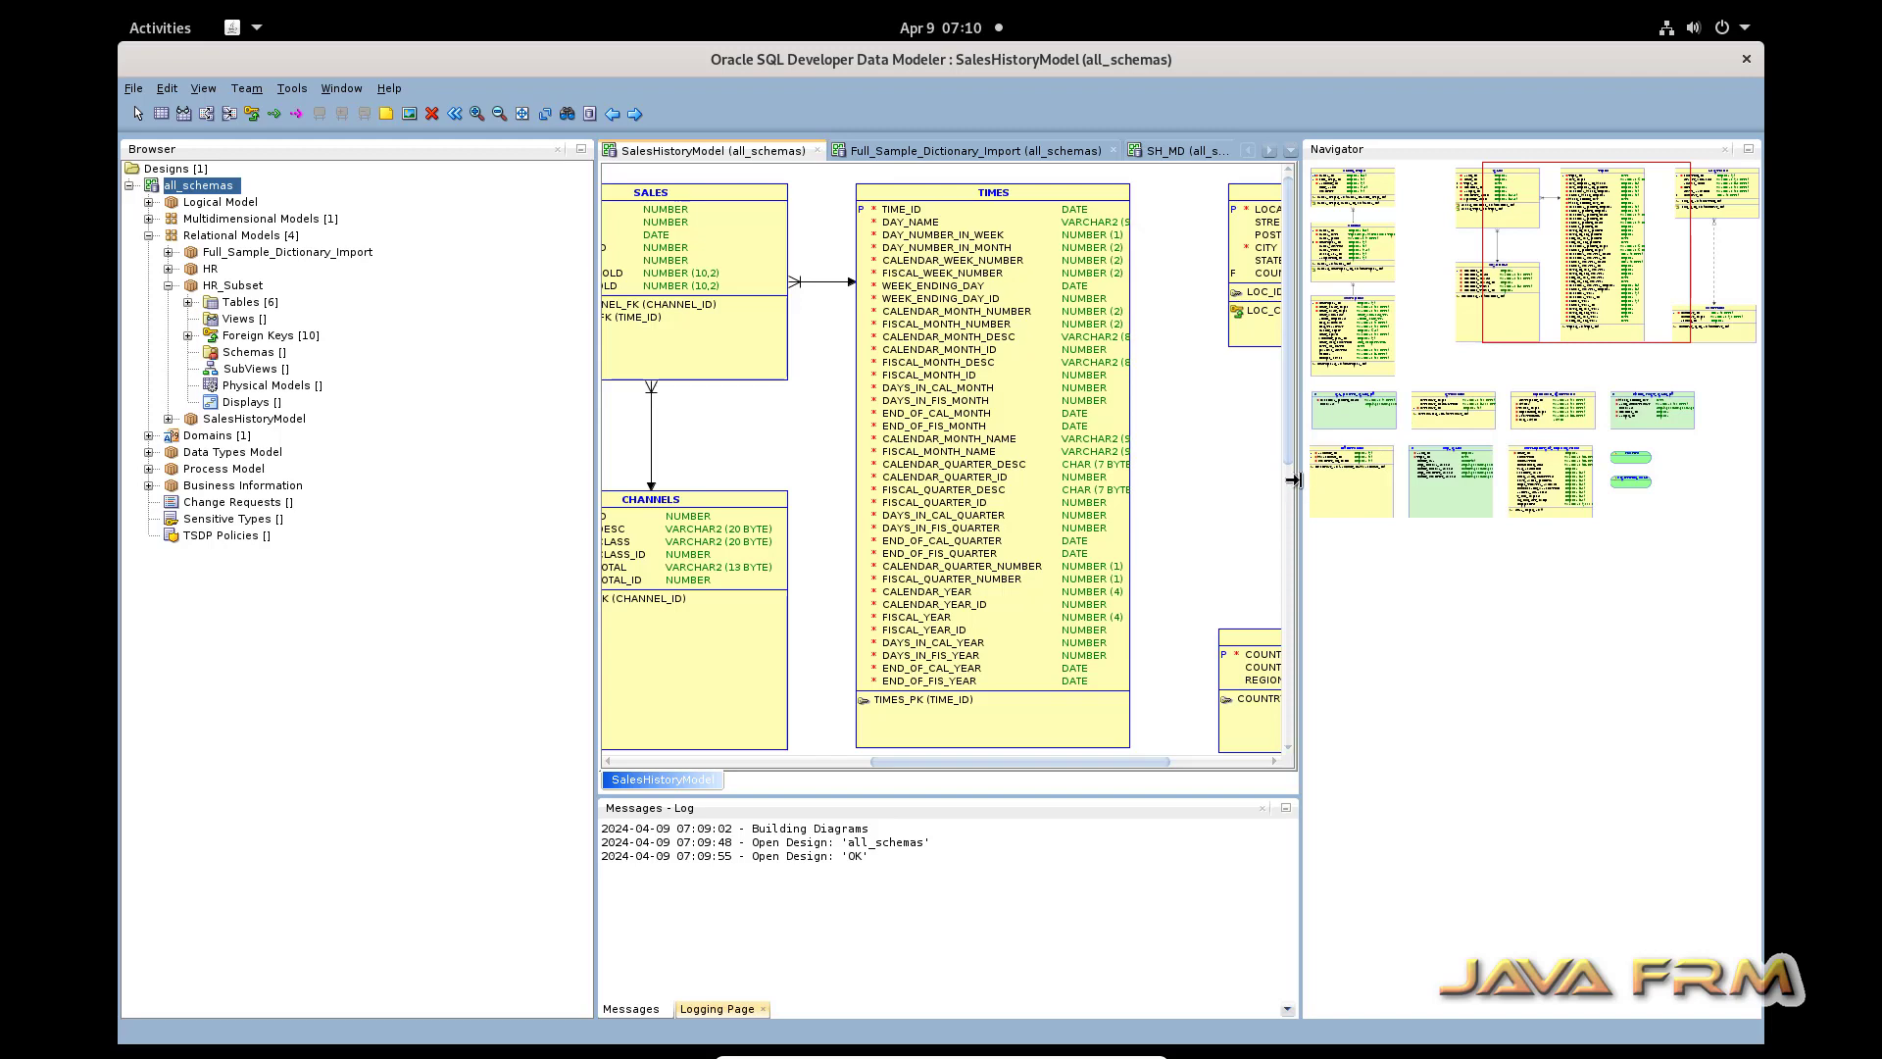
drag(1294, 479, 1447, 480)
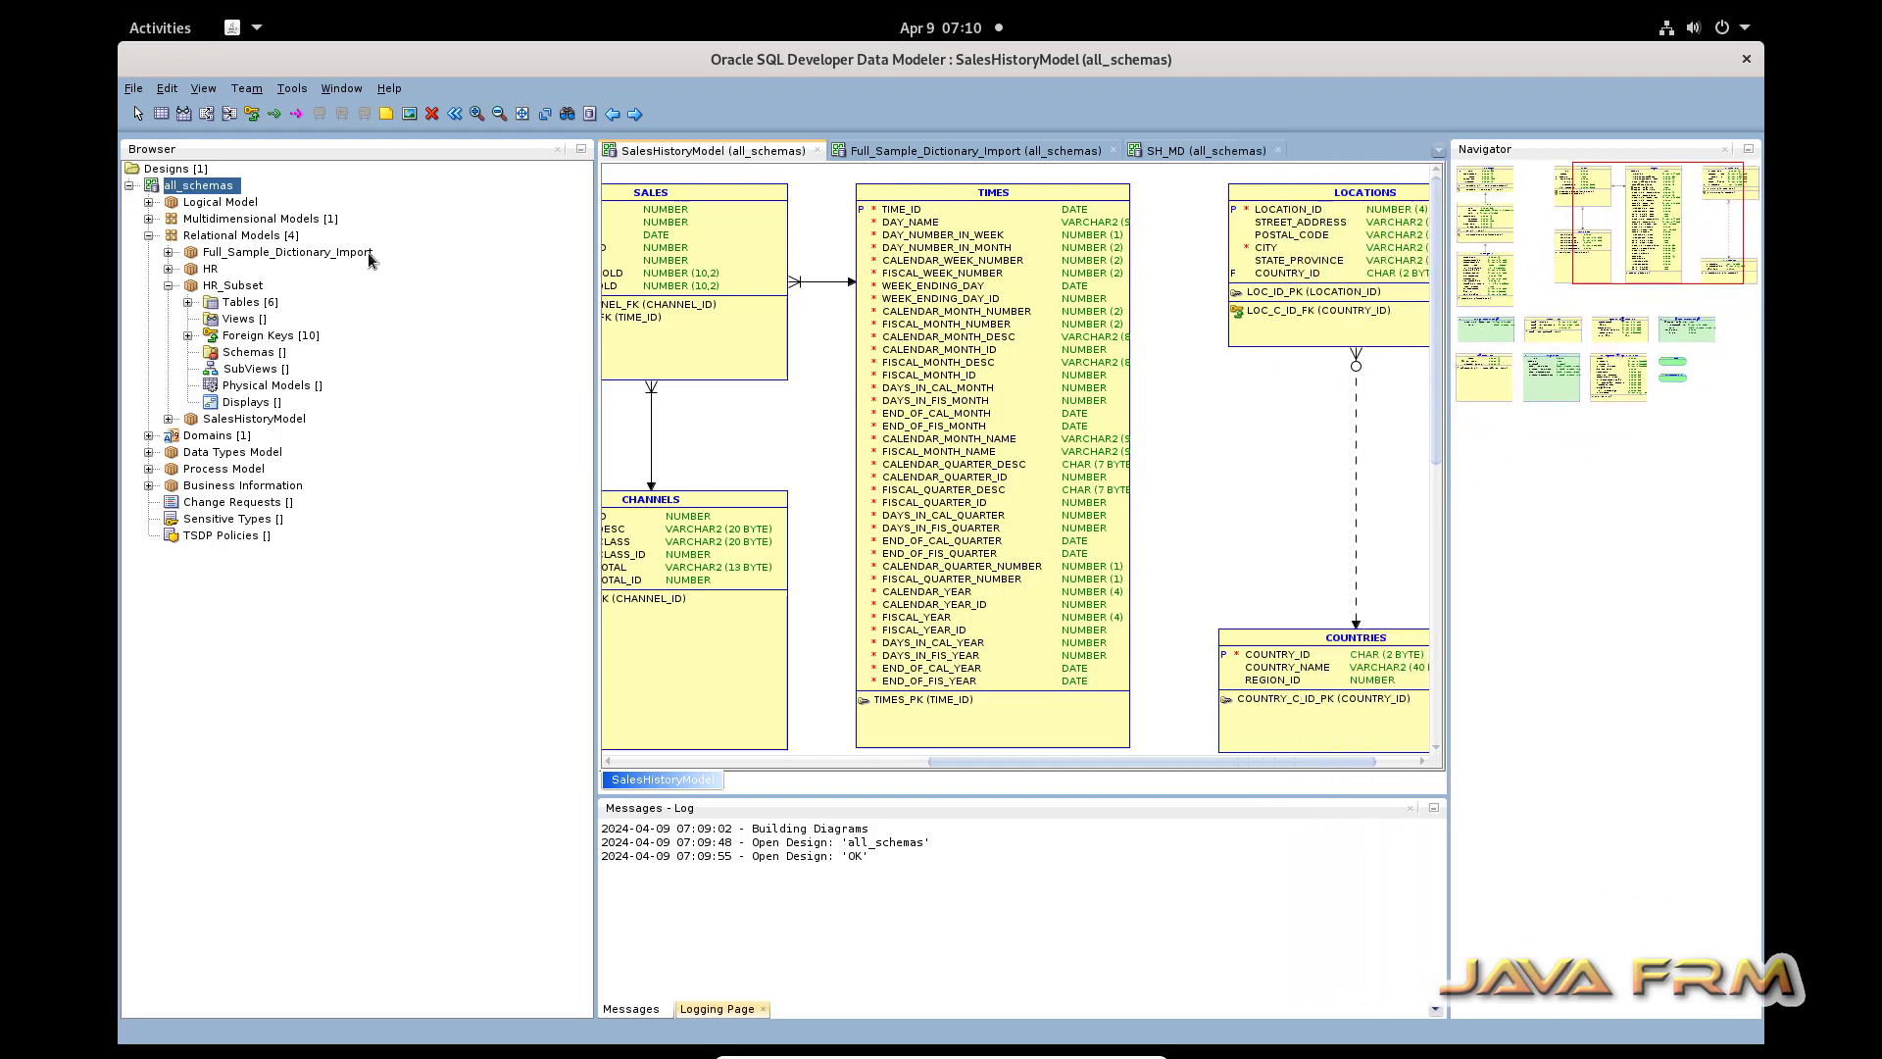
click(149, 203)
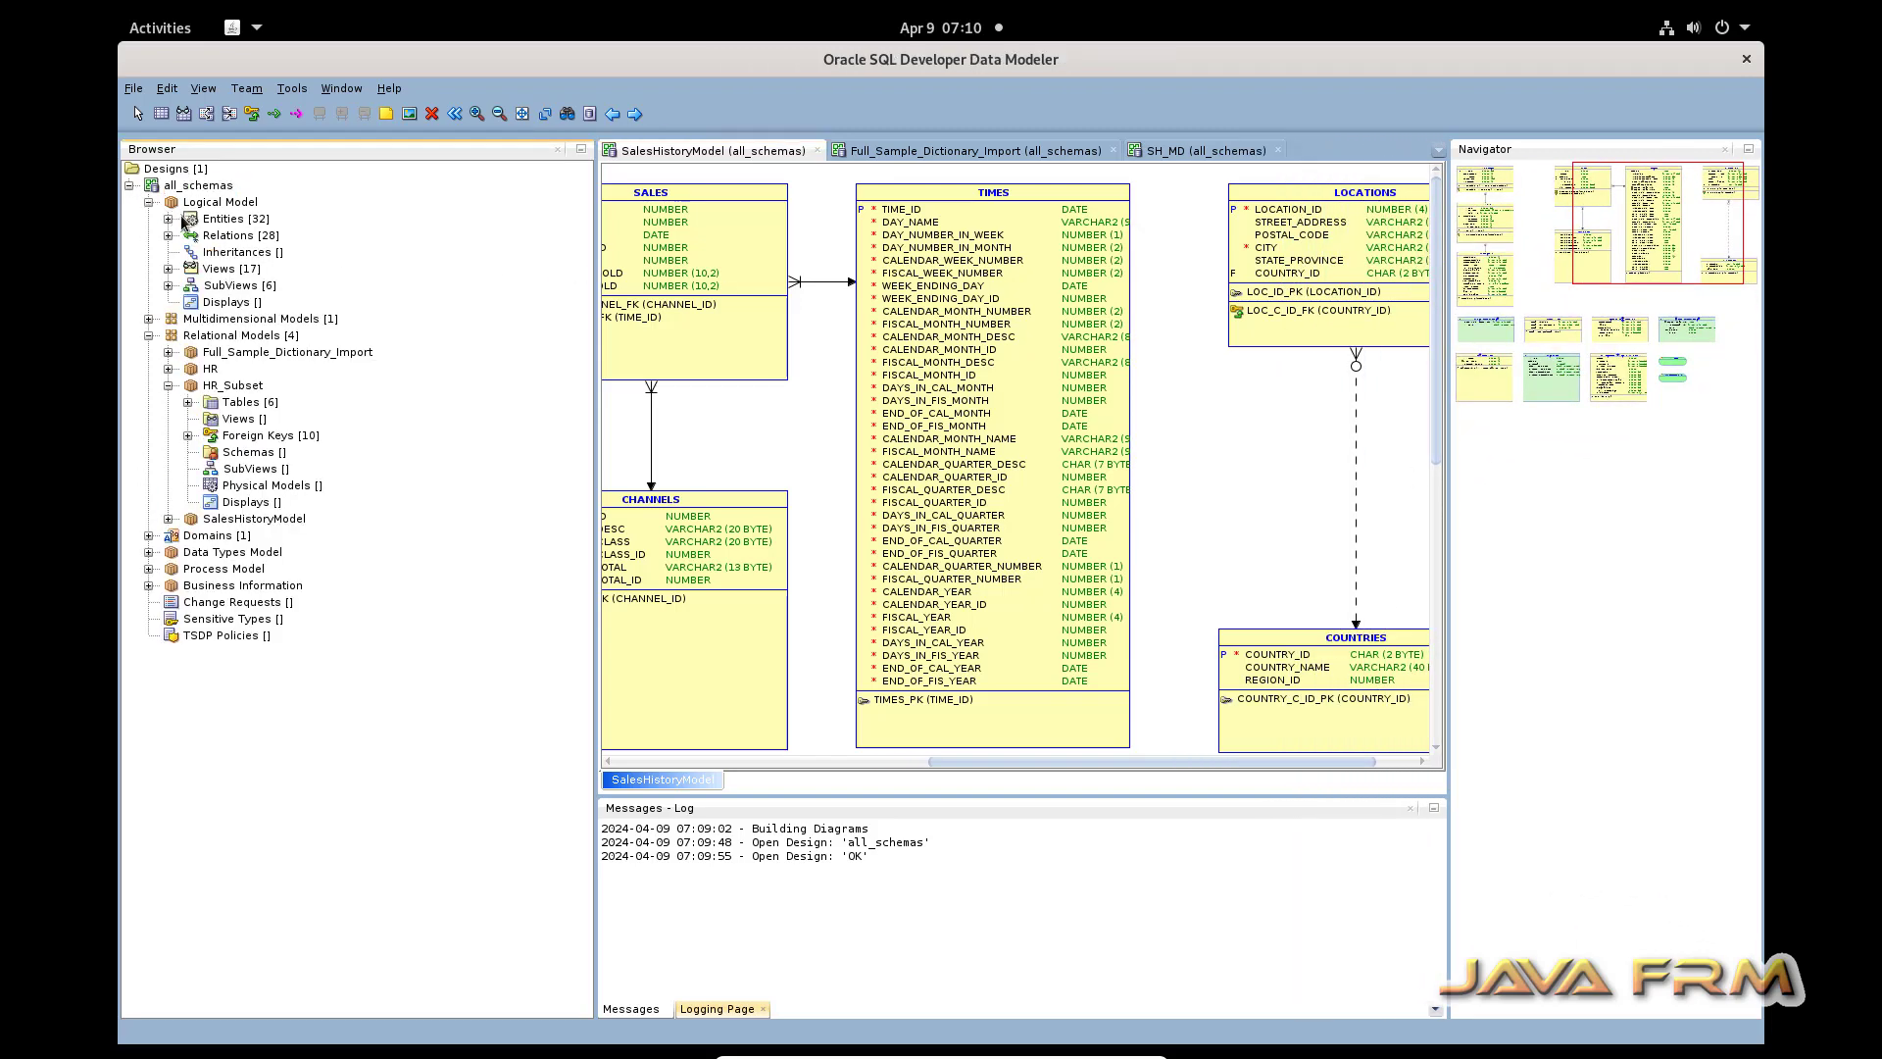
click(169, 219)
scroll(304, 387, down, 3)
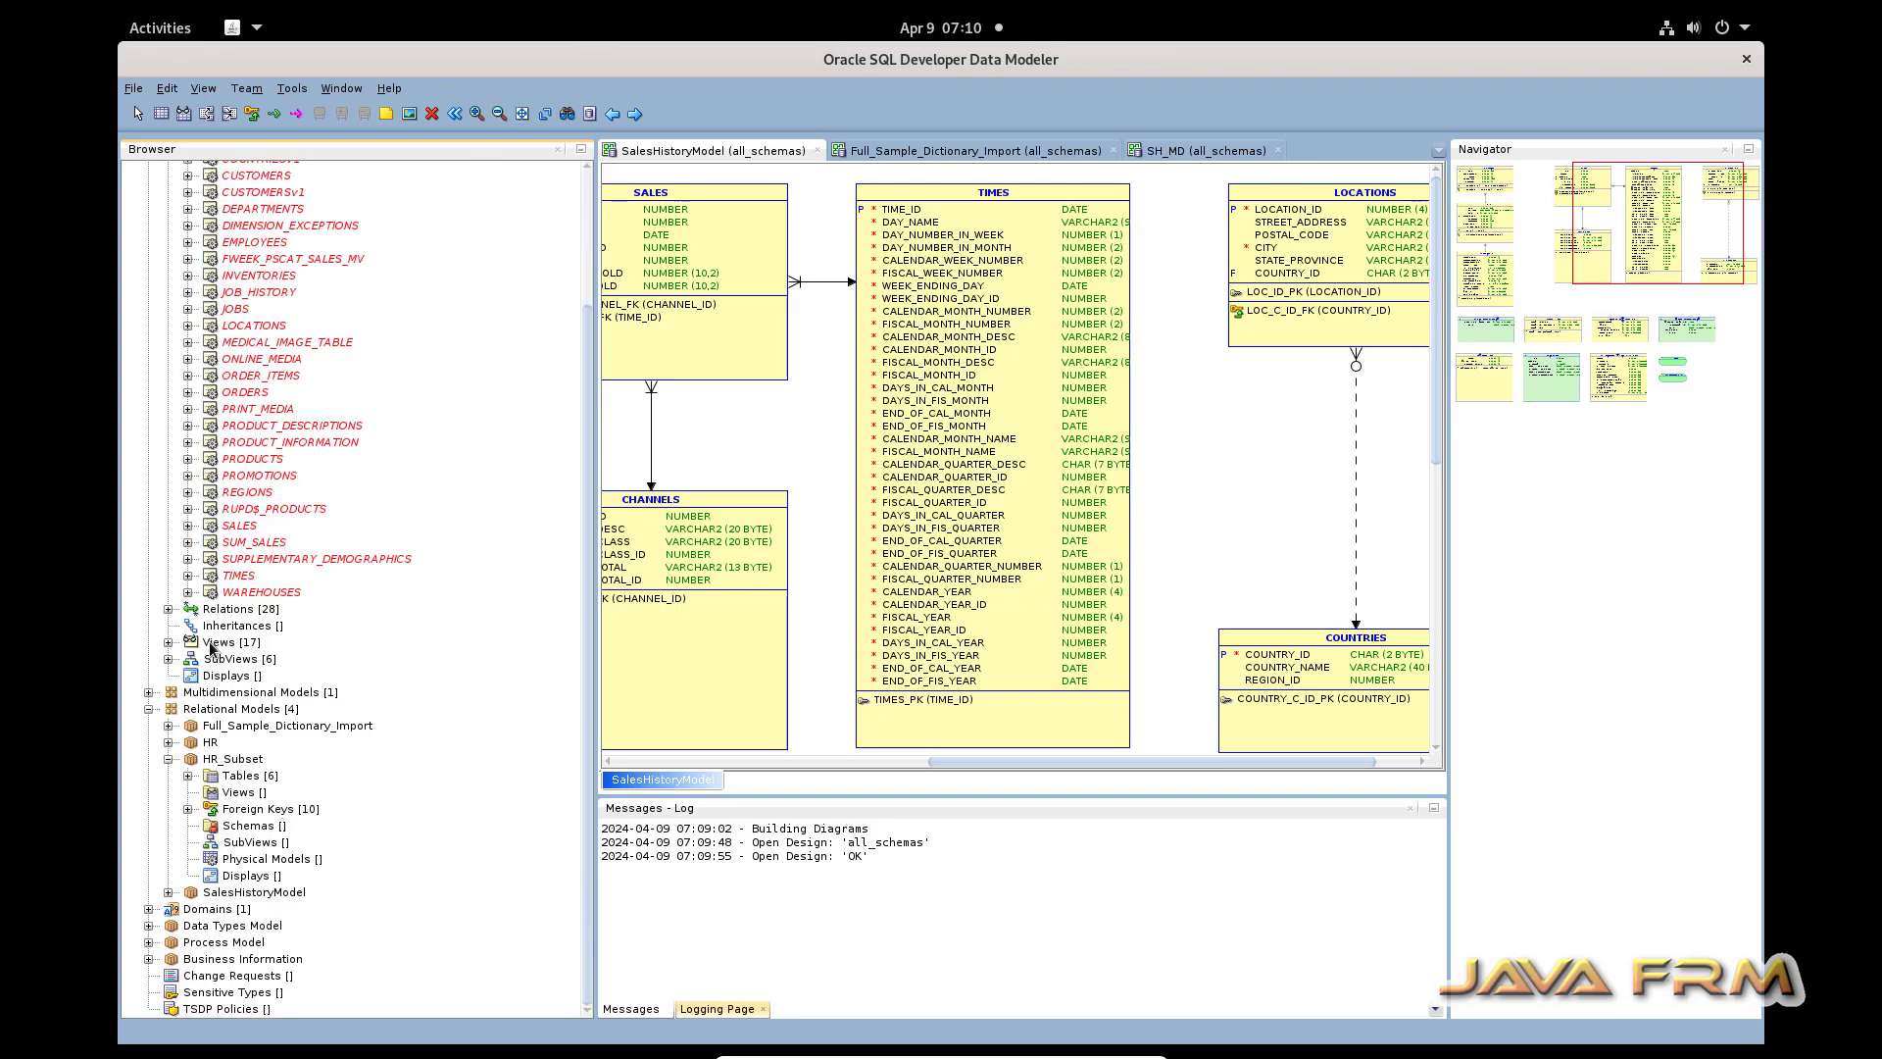
click(169, 610)
scroll(294, 647, down, 8)
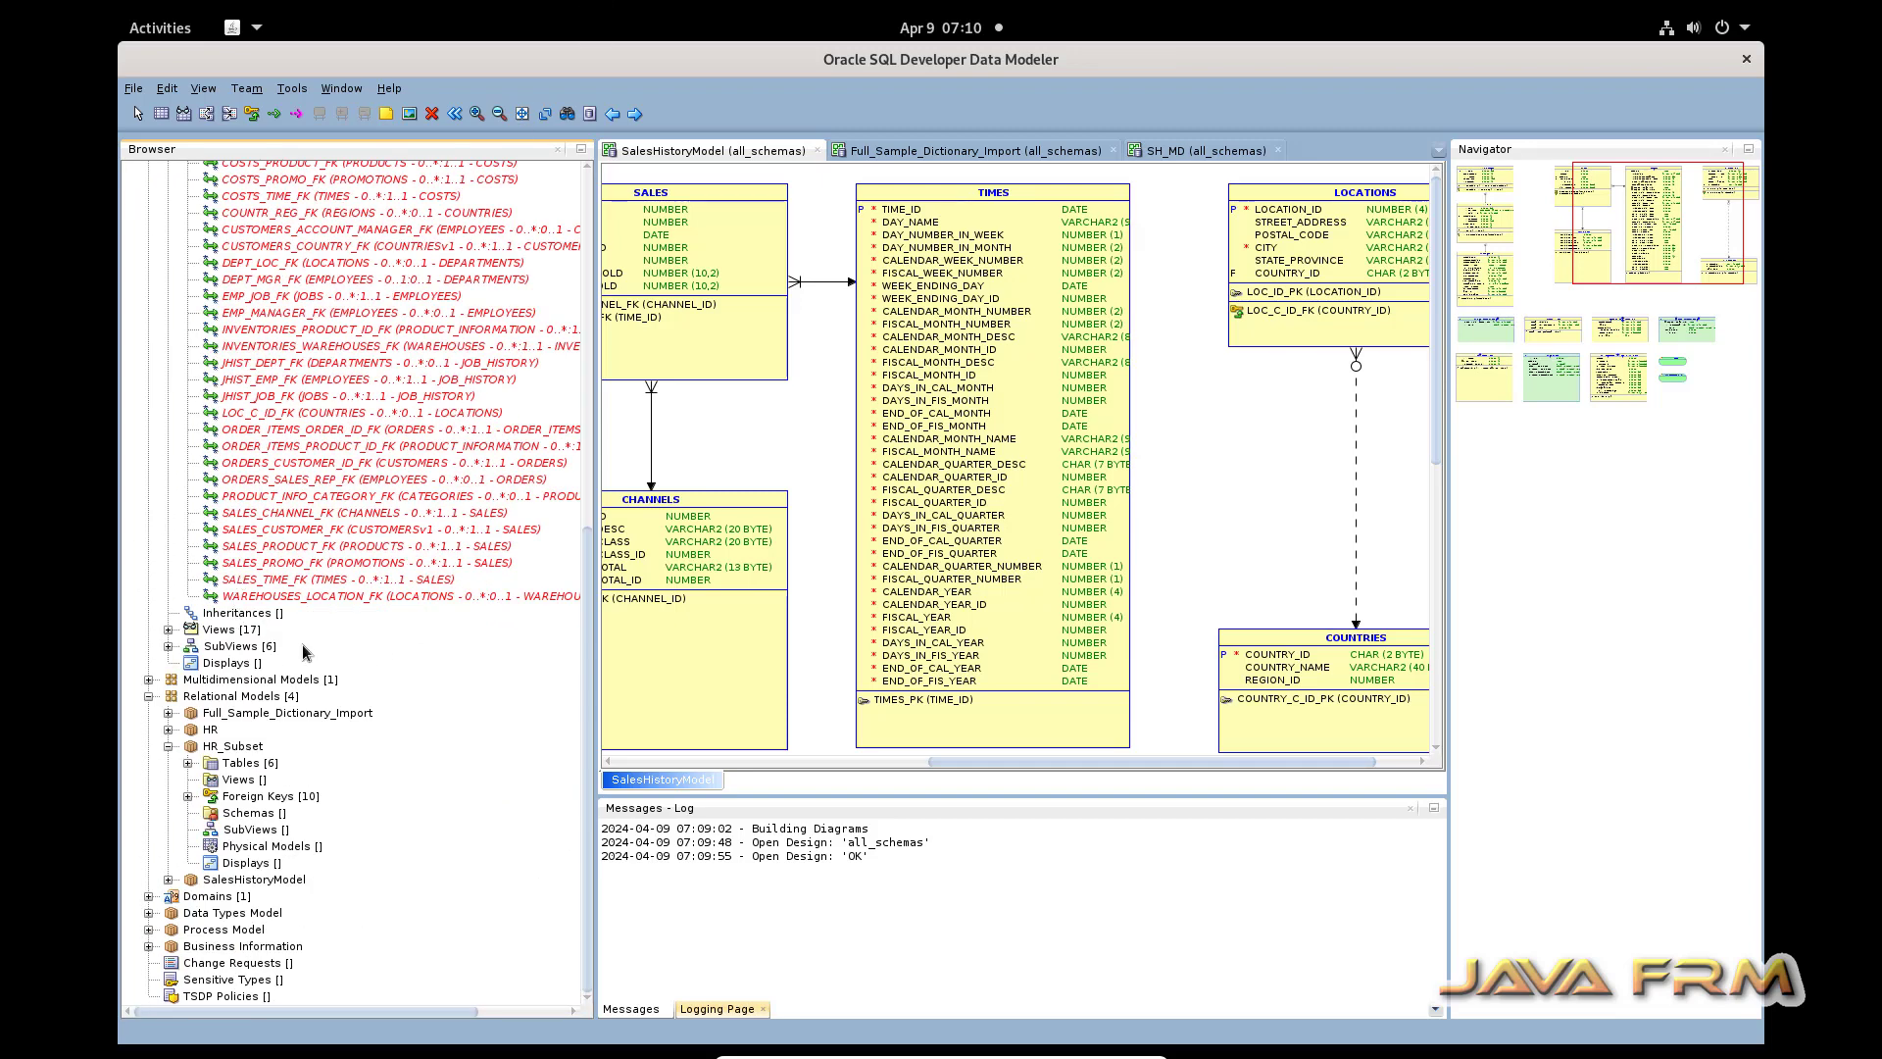
click(169, 629)
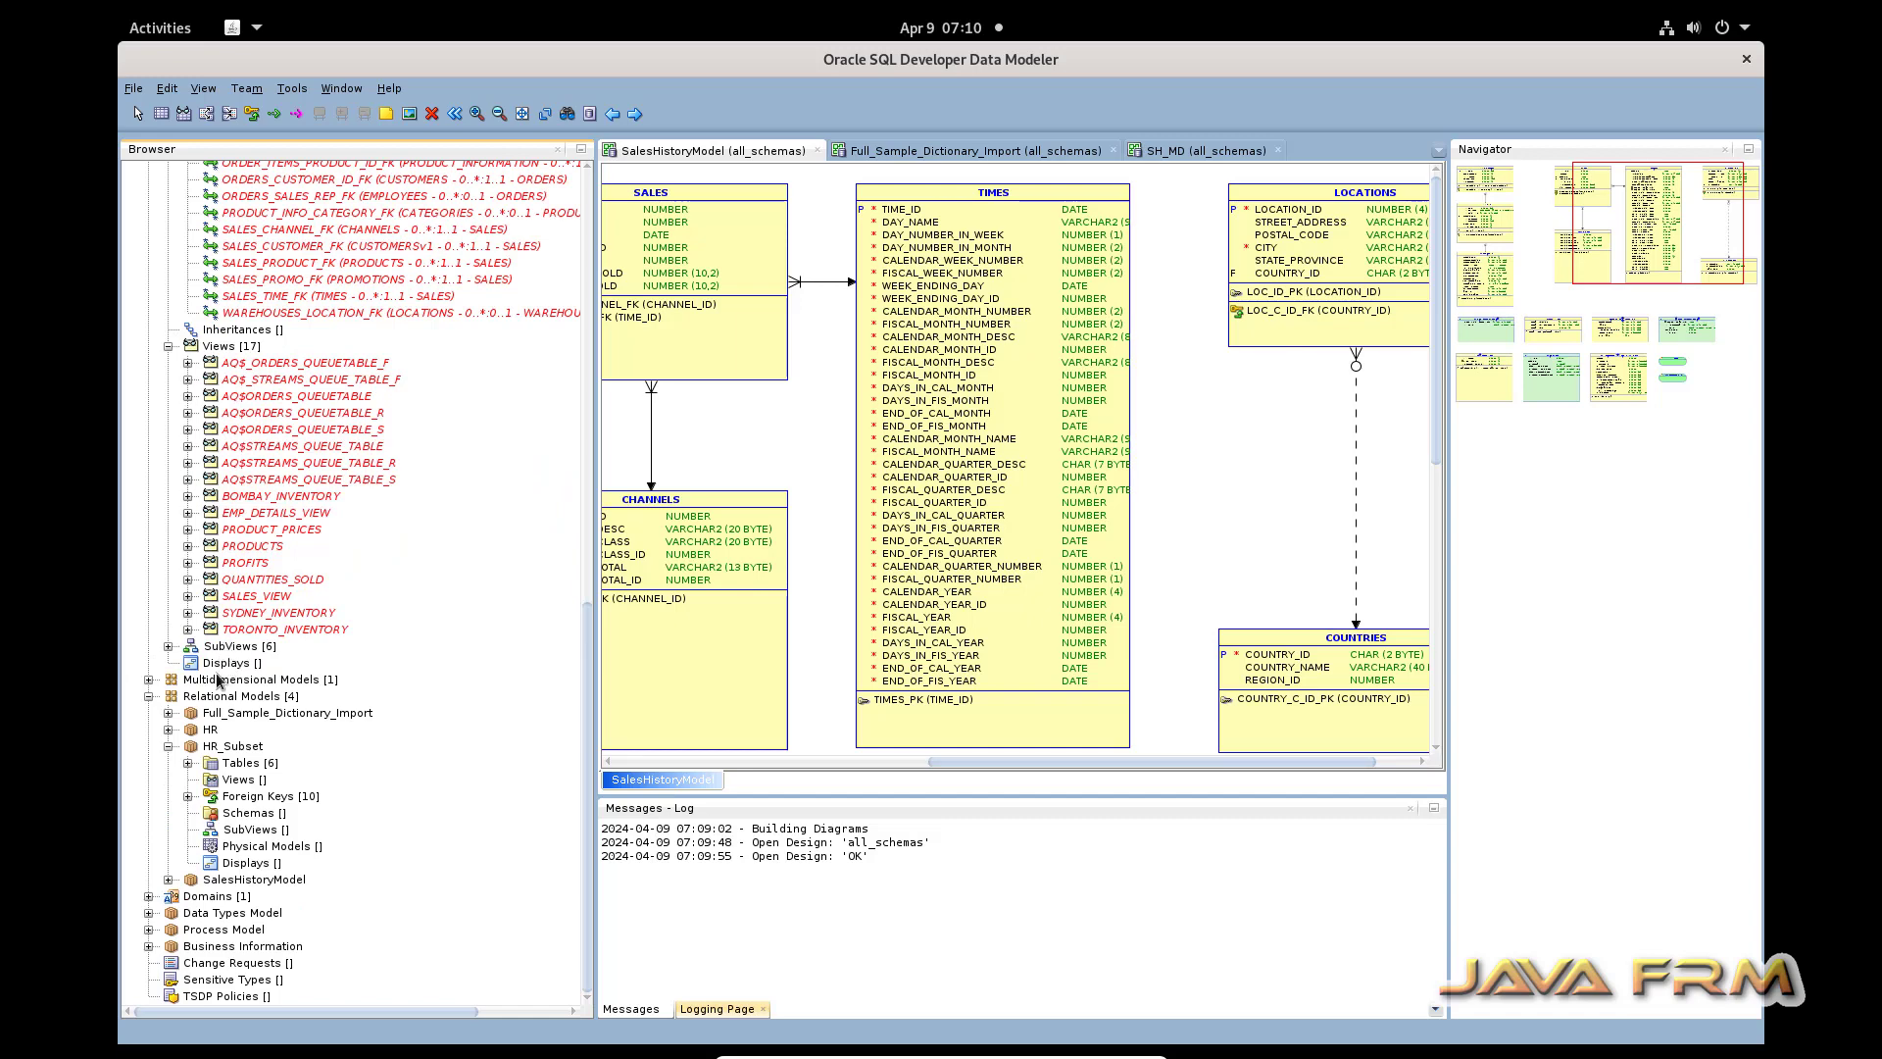
click(169, 649)
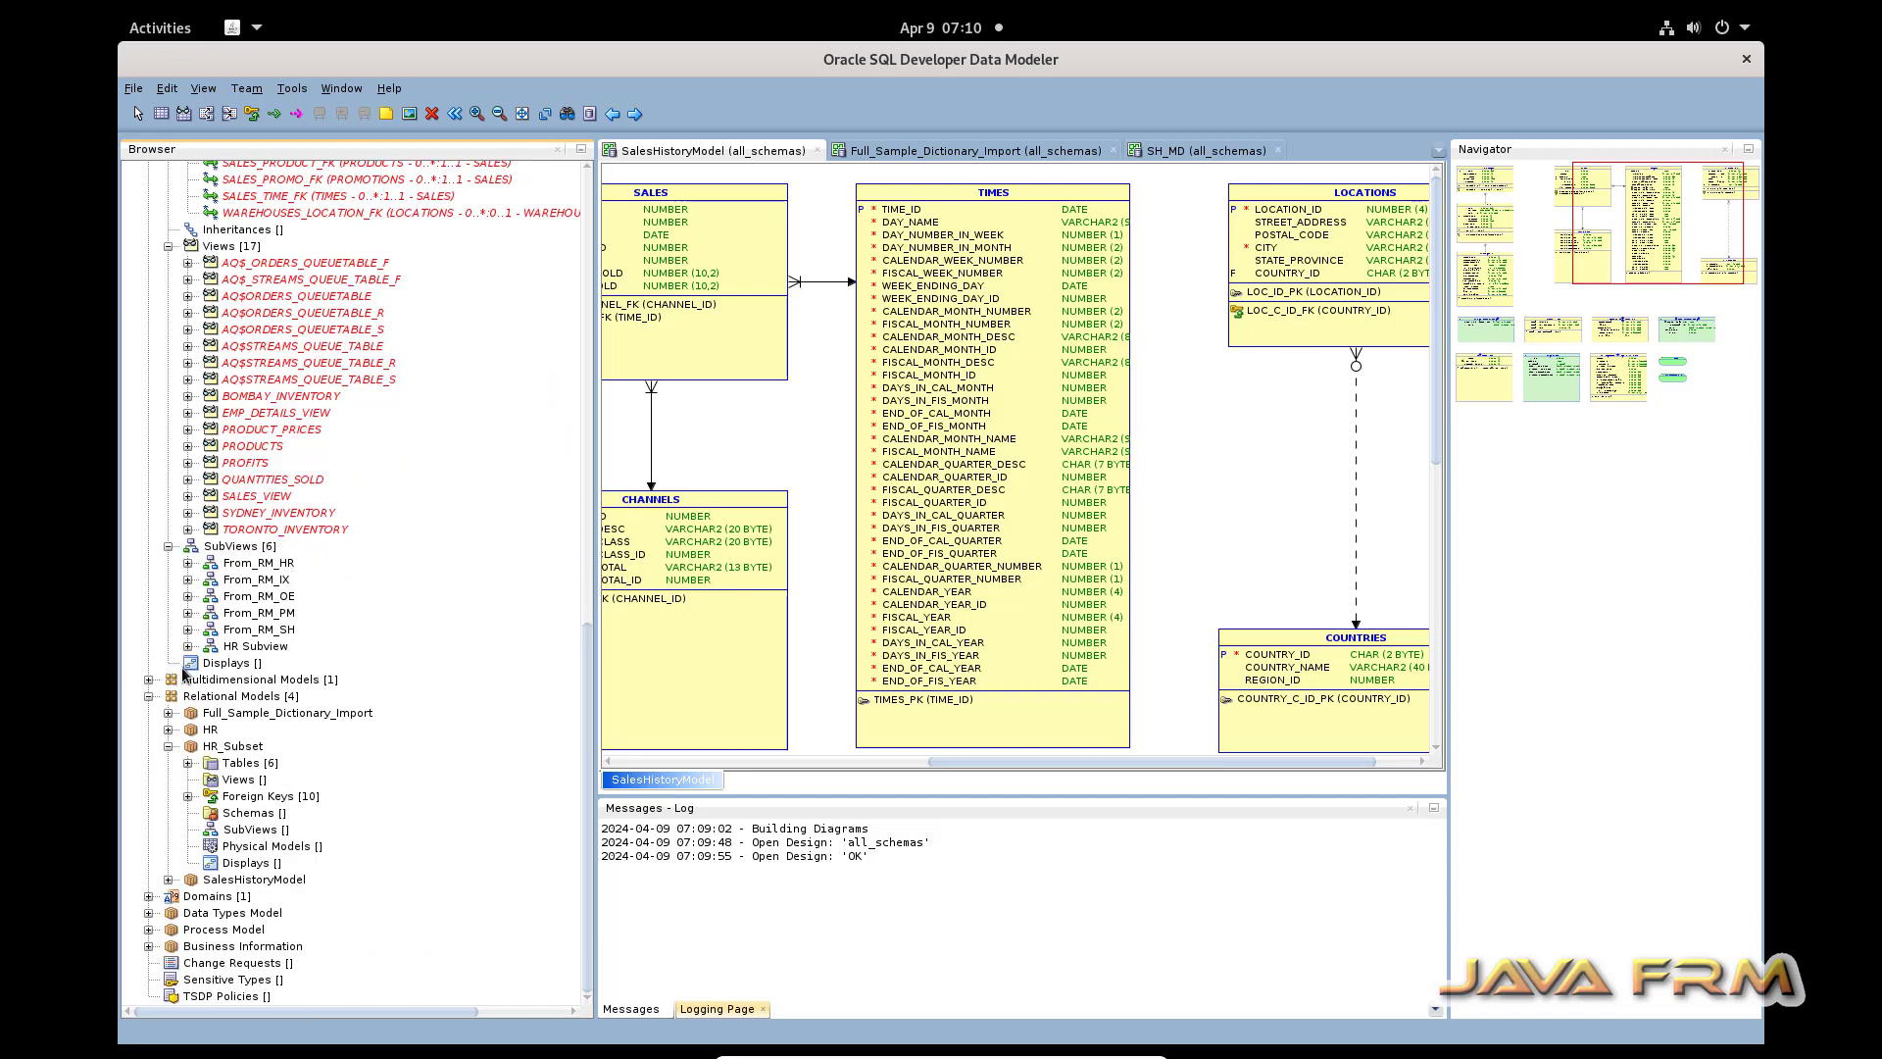
Expand the SH_MD multidimensional model to inspect its Cubes, Levels, Dimensions and Hierarchies.
click(149, 681)
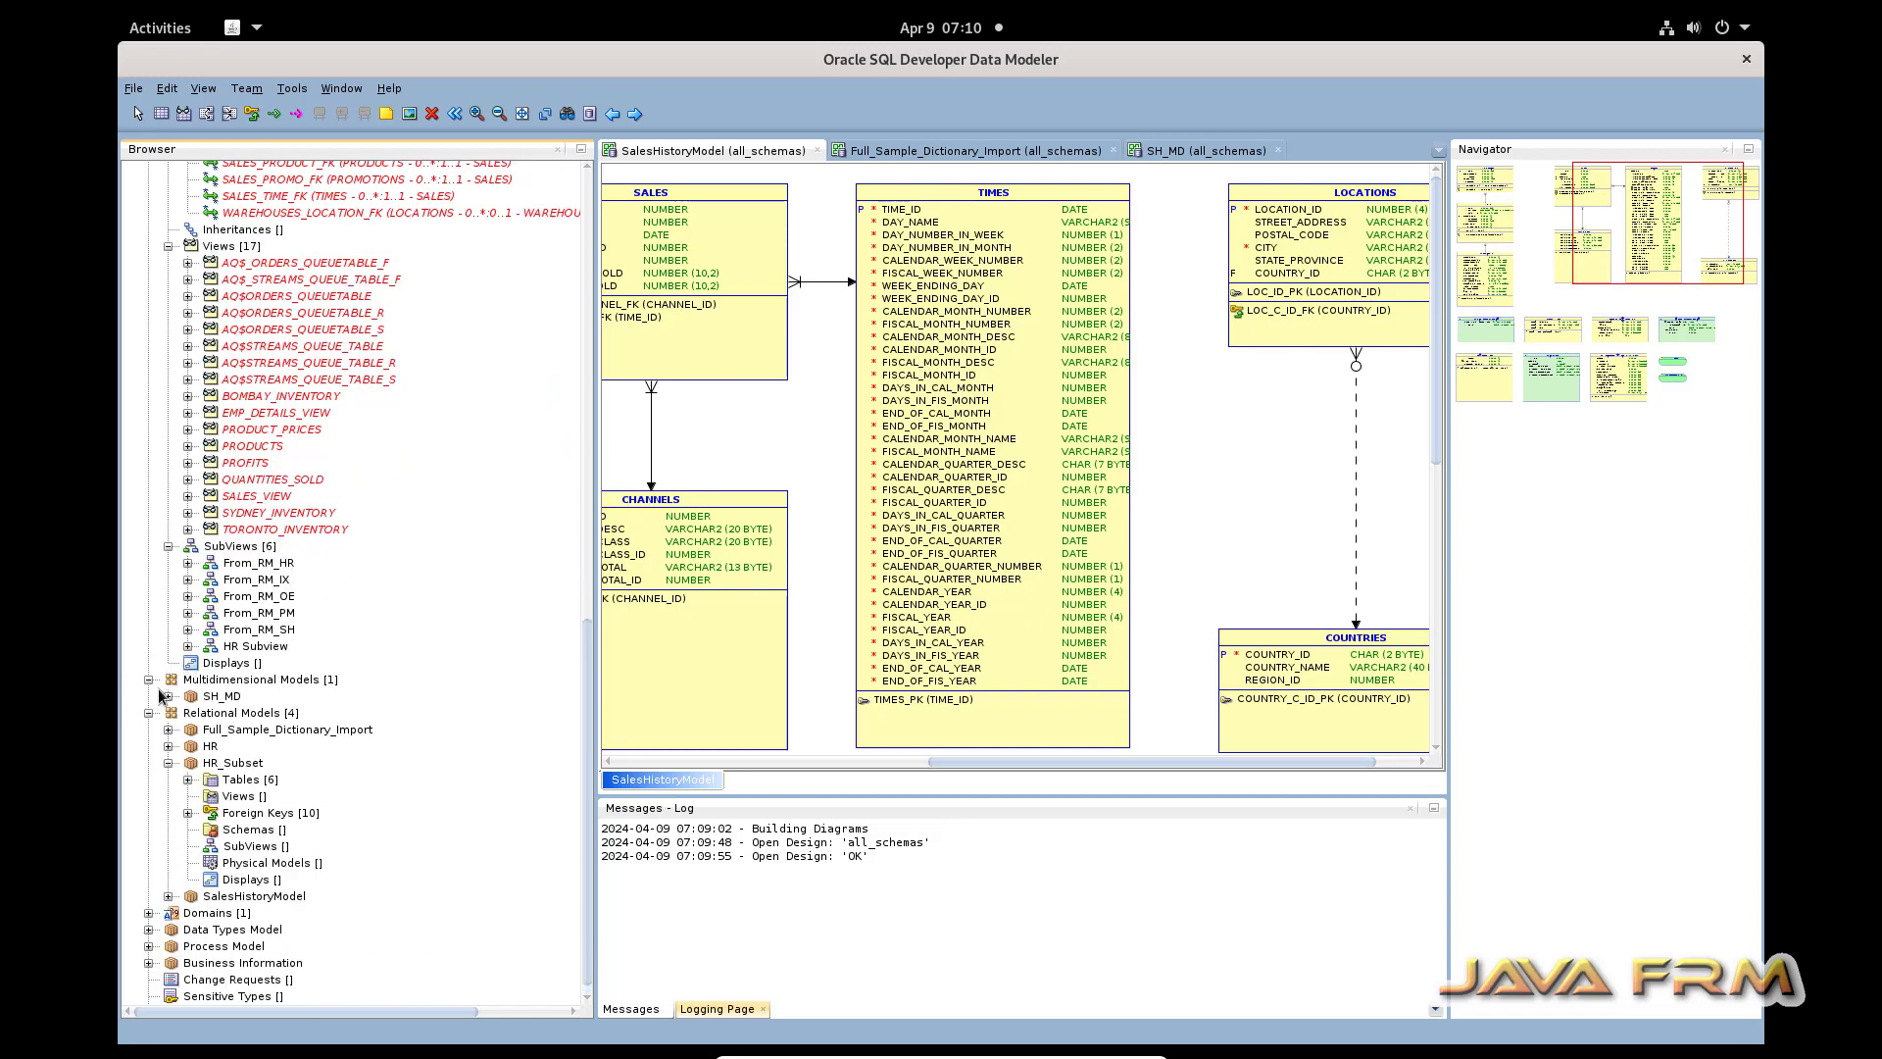
click(169, 696)
click(190, 713)
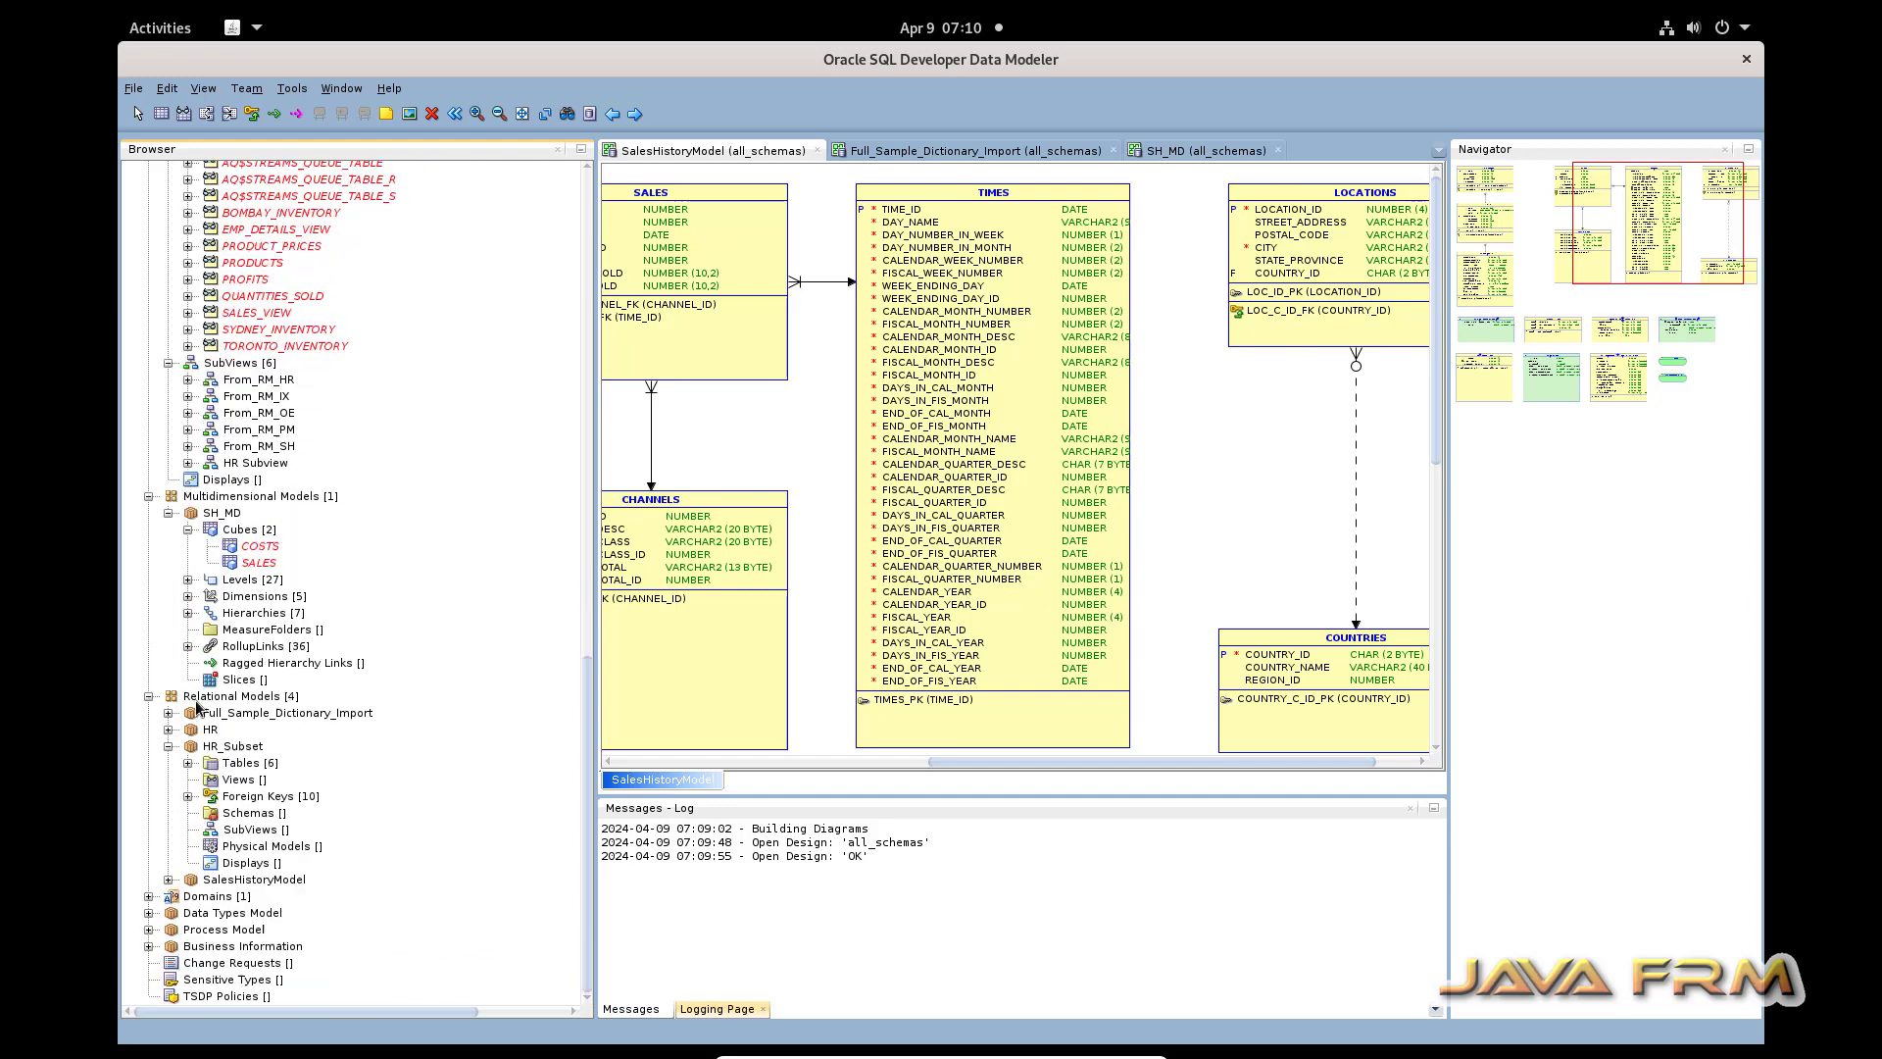
click(189, 580)
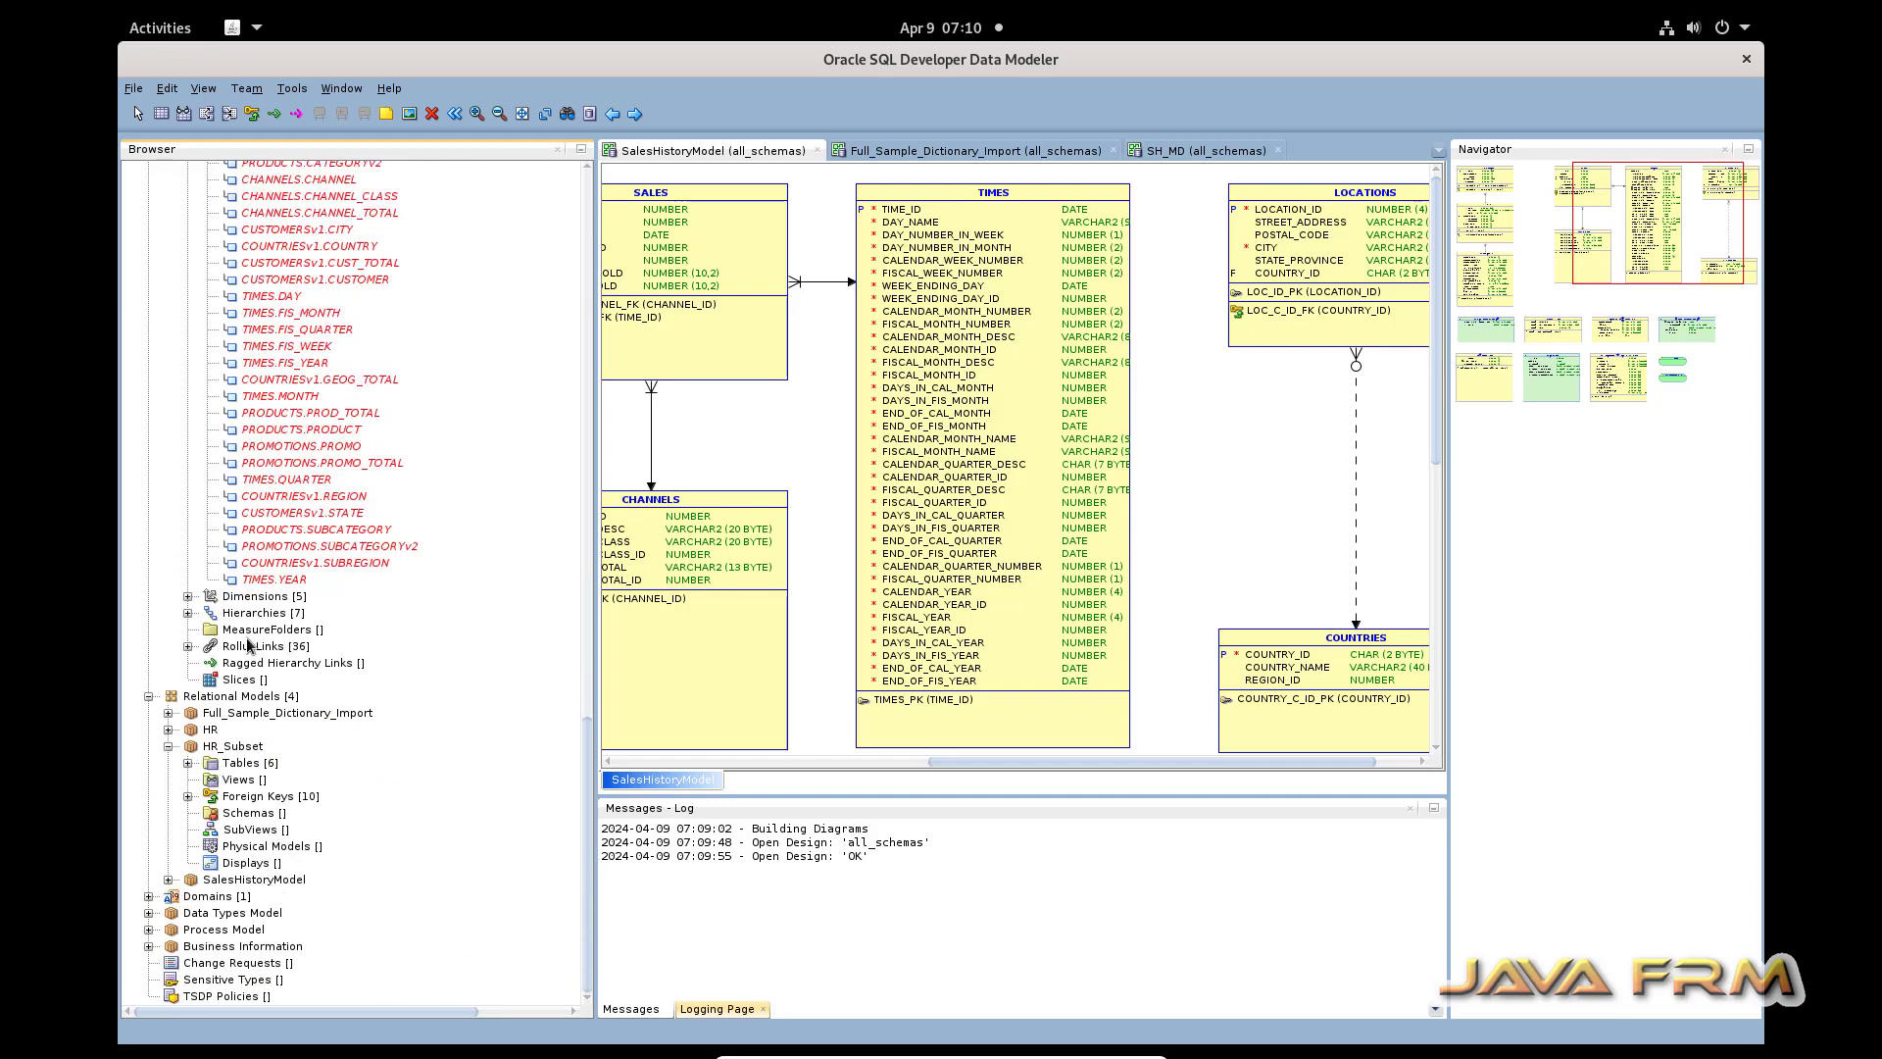
click(187, 596)
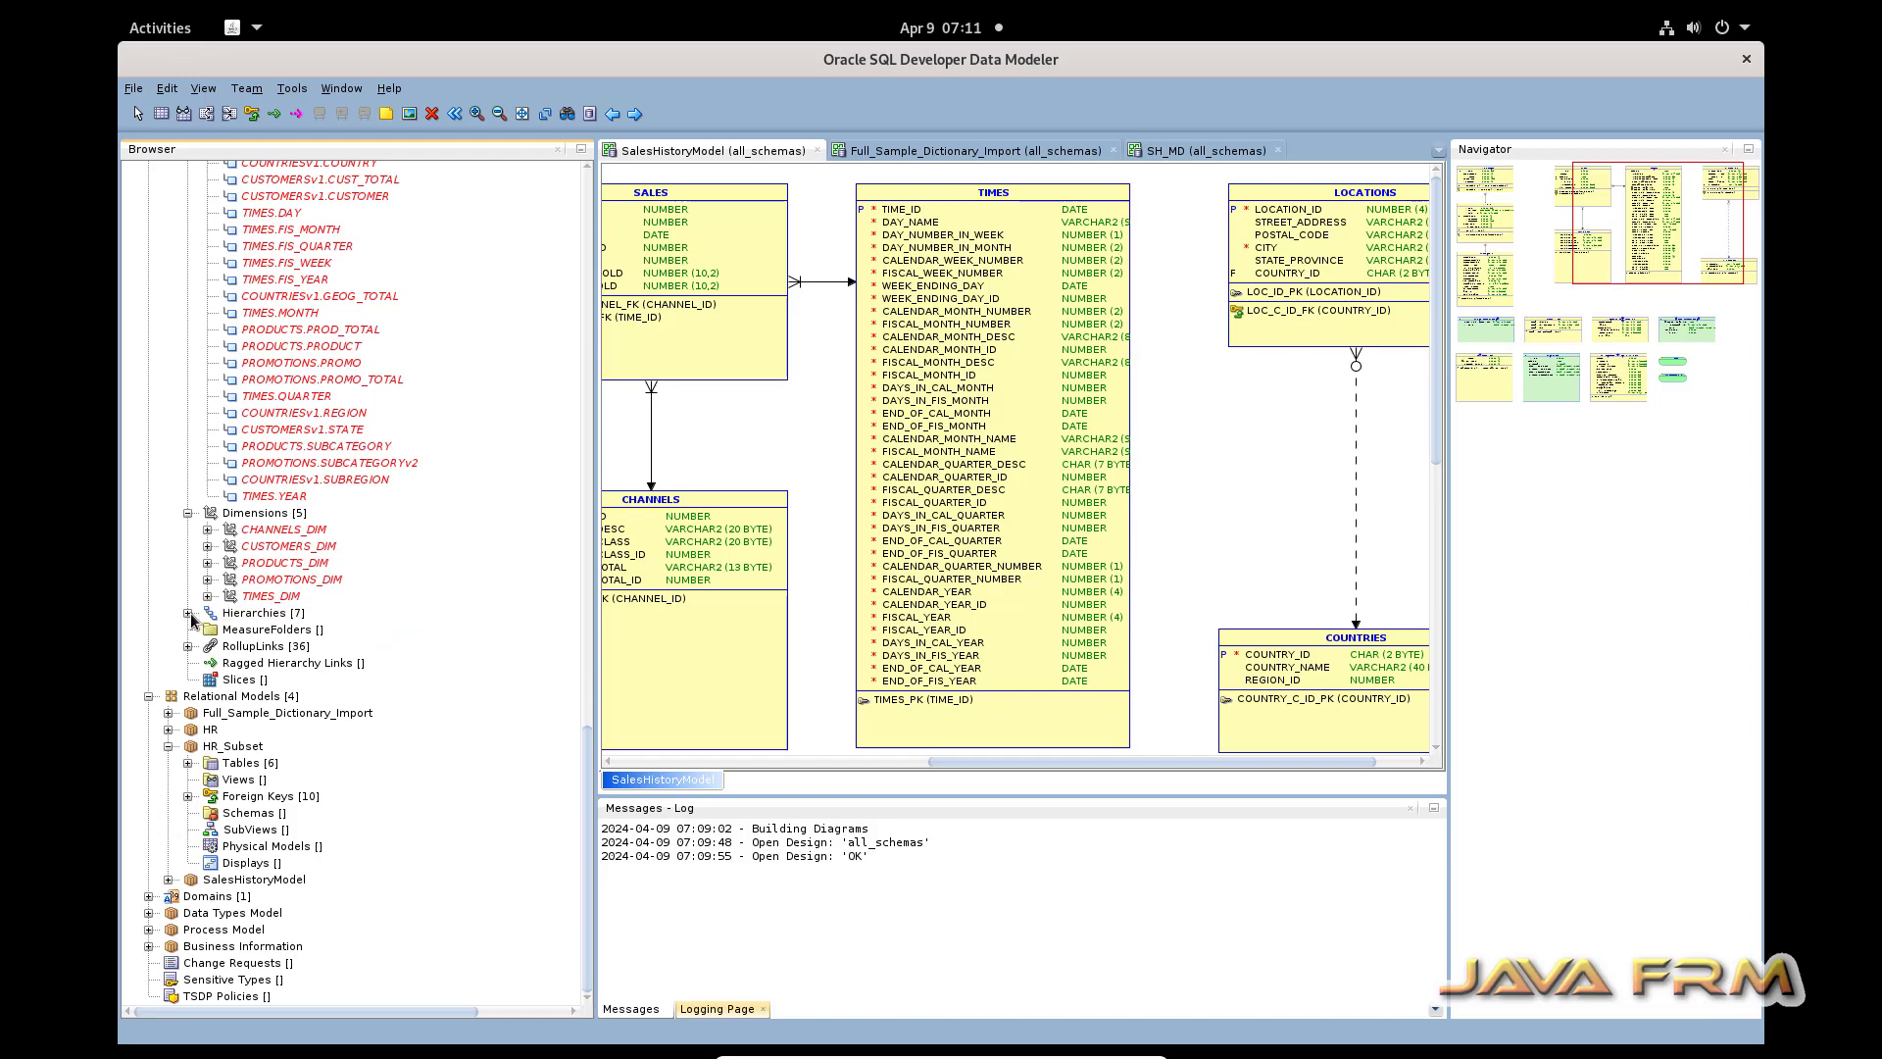
click(187, 612)
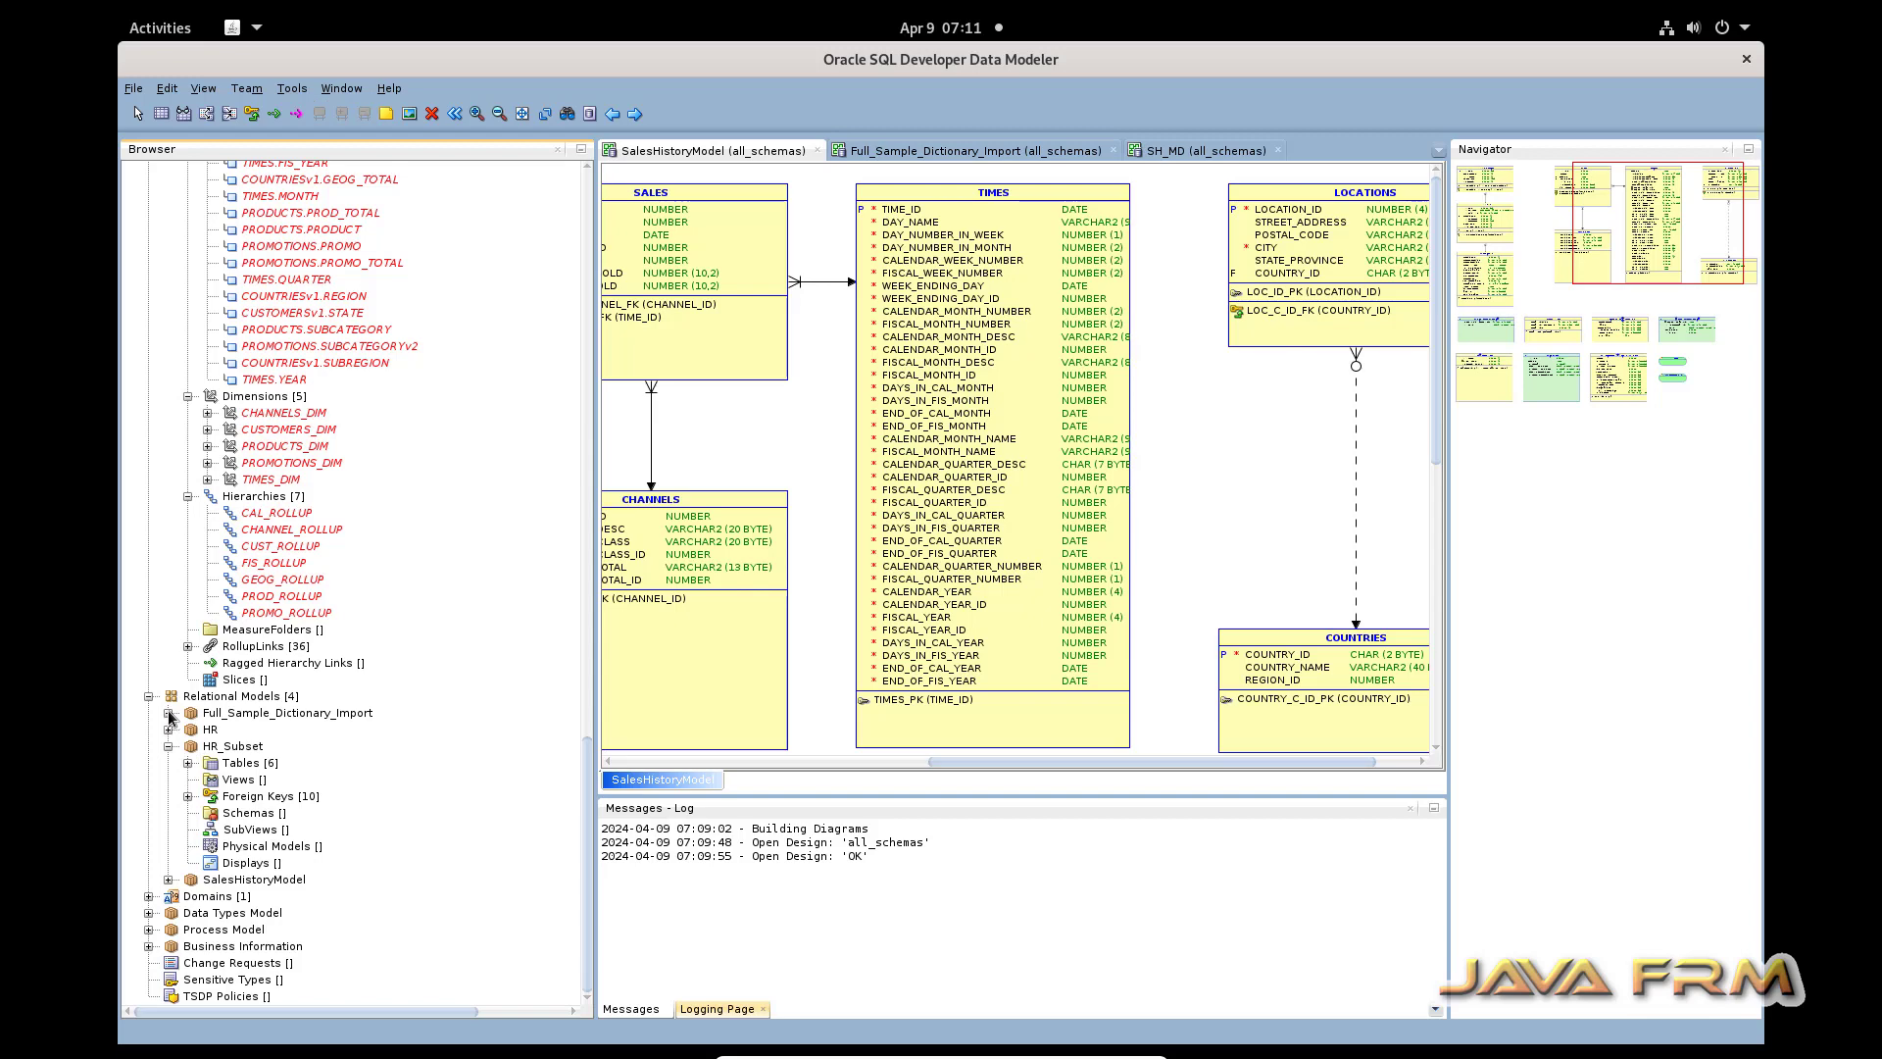
Expand the Tables and Views of Full_Sample_Dictionary_Import and the Tables and Foreign Keys of HR_Subset.
click(167, 712)
click(188, 613)
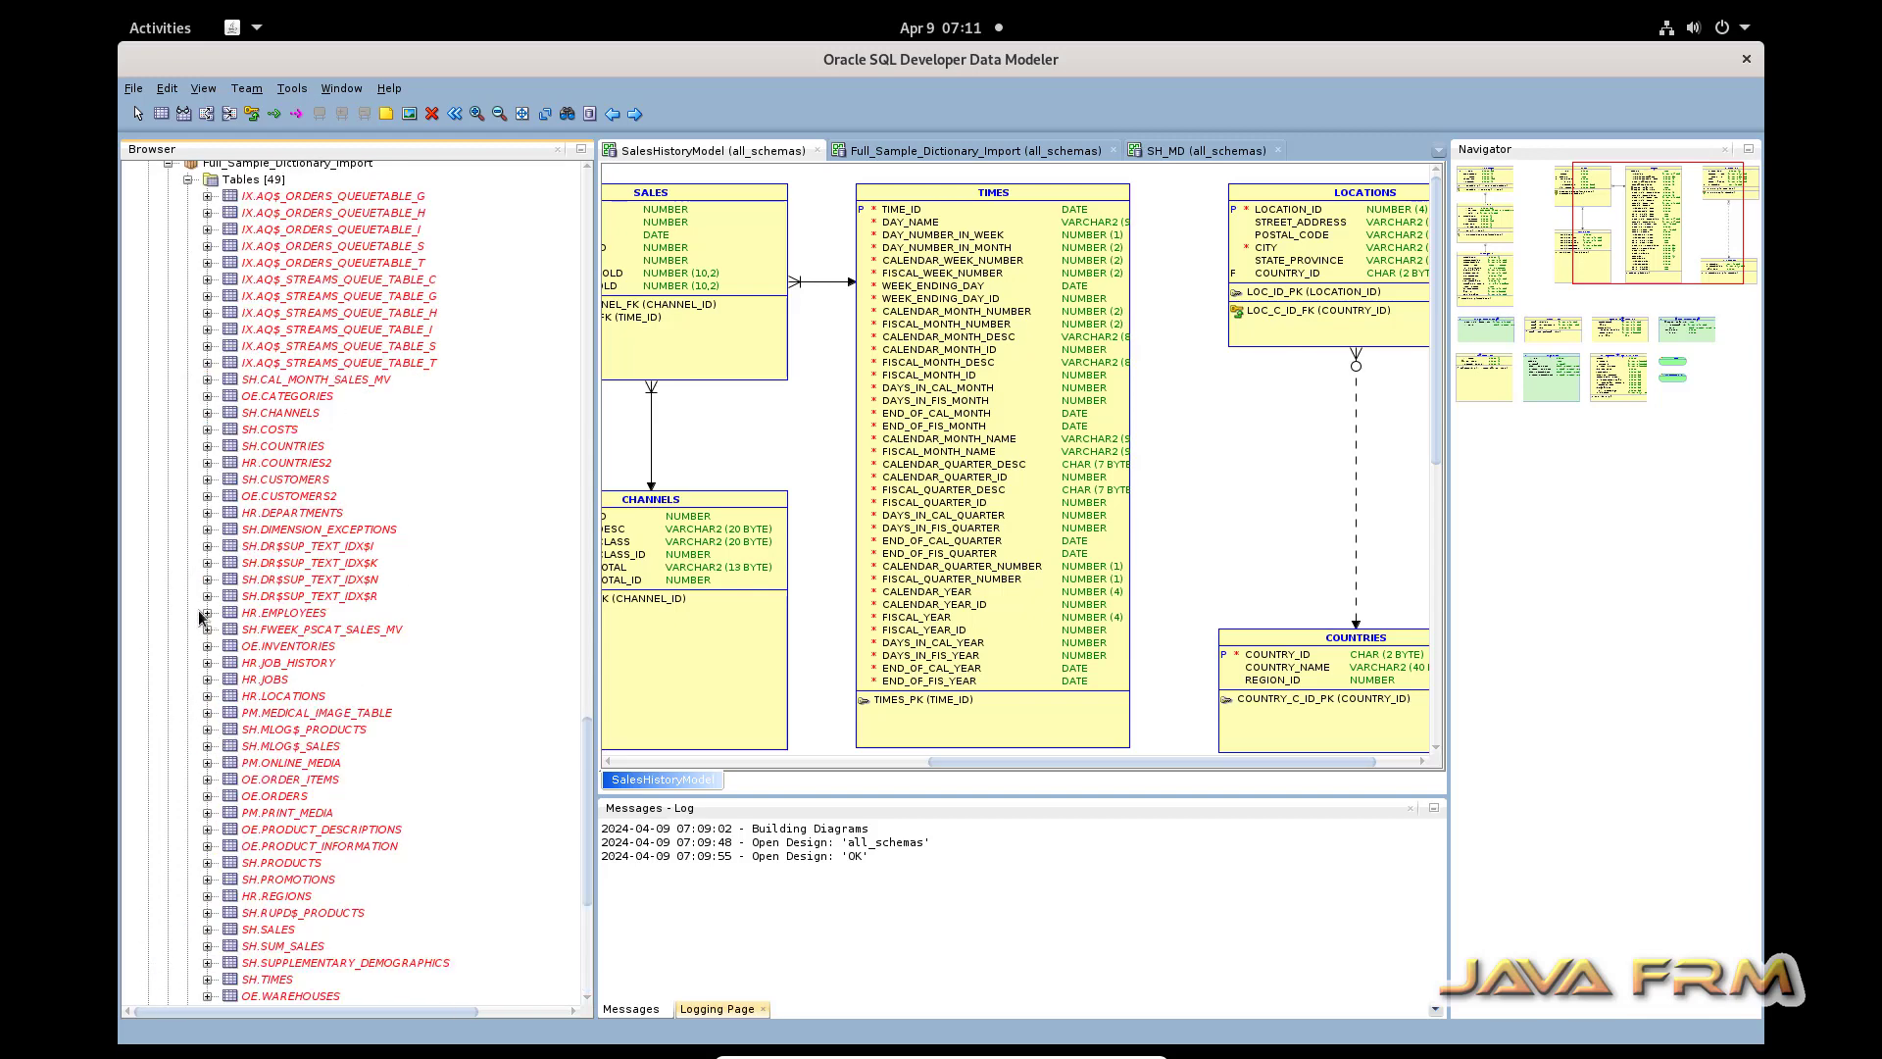
click(187, 630)
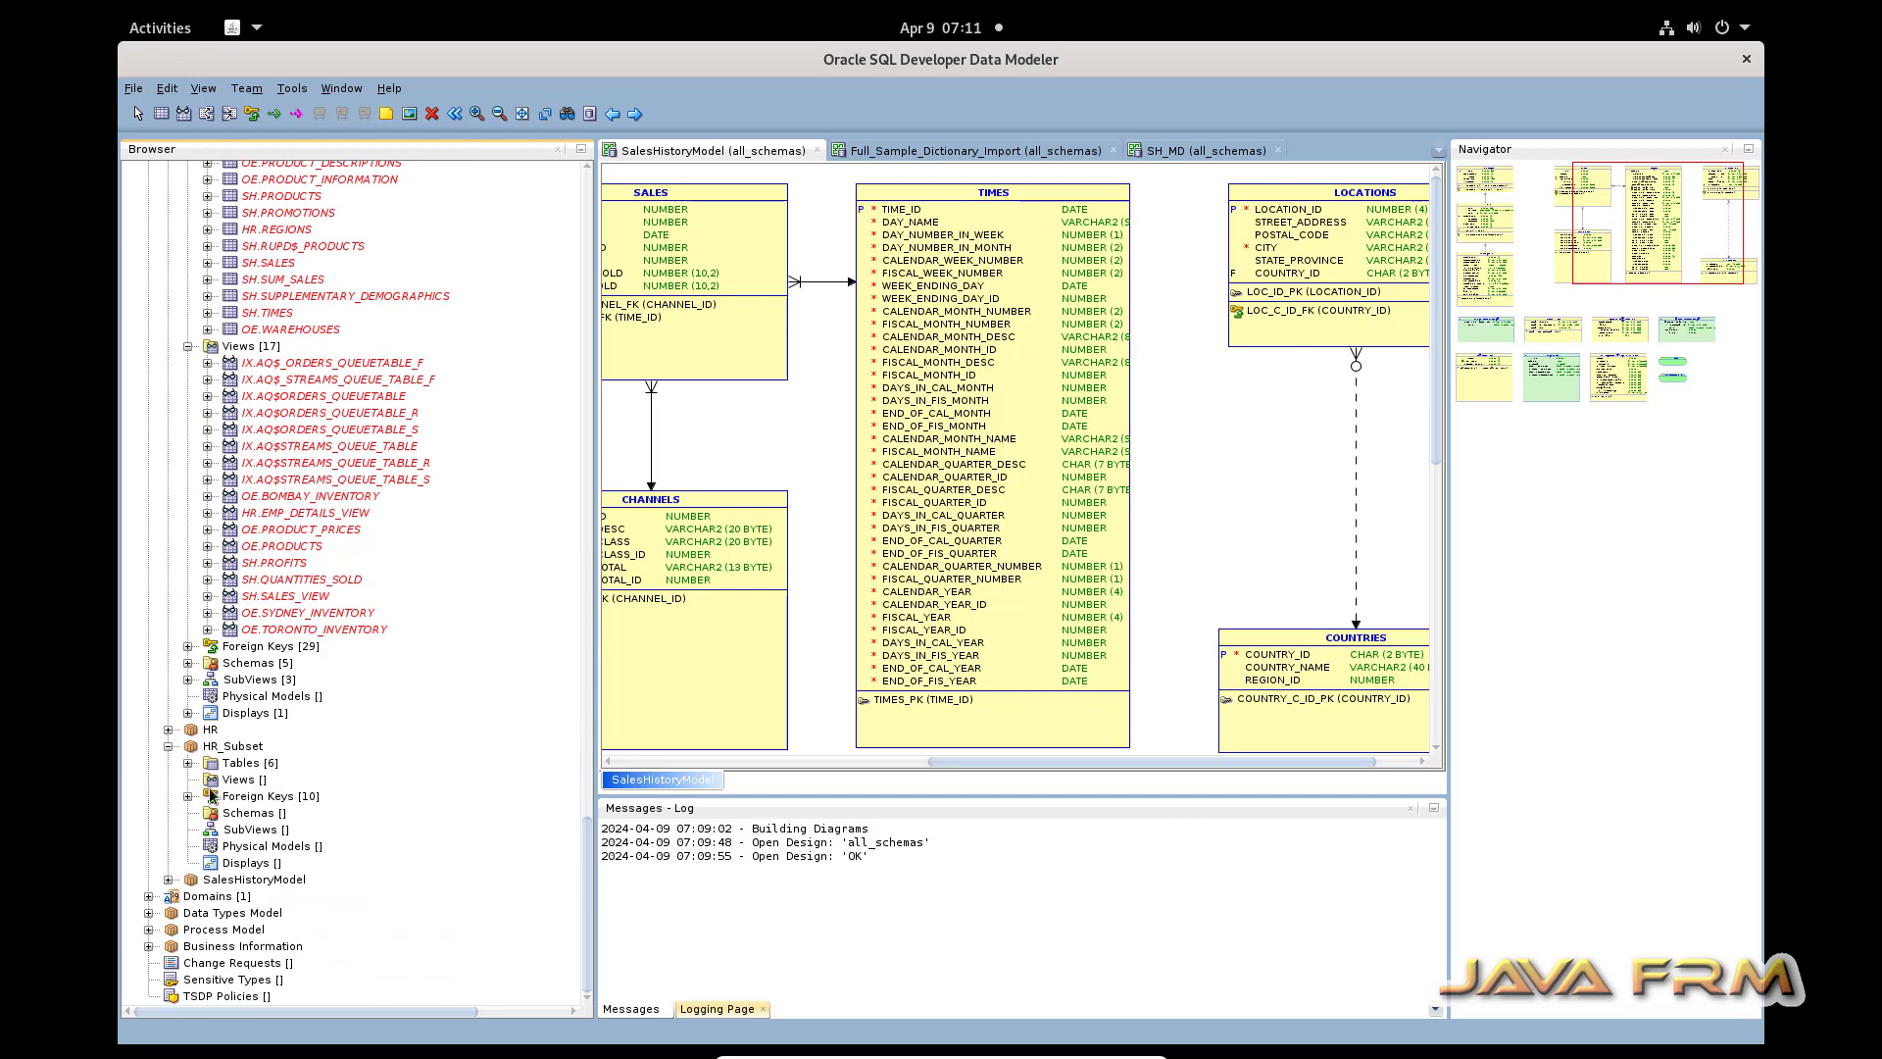
click(187, 764)
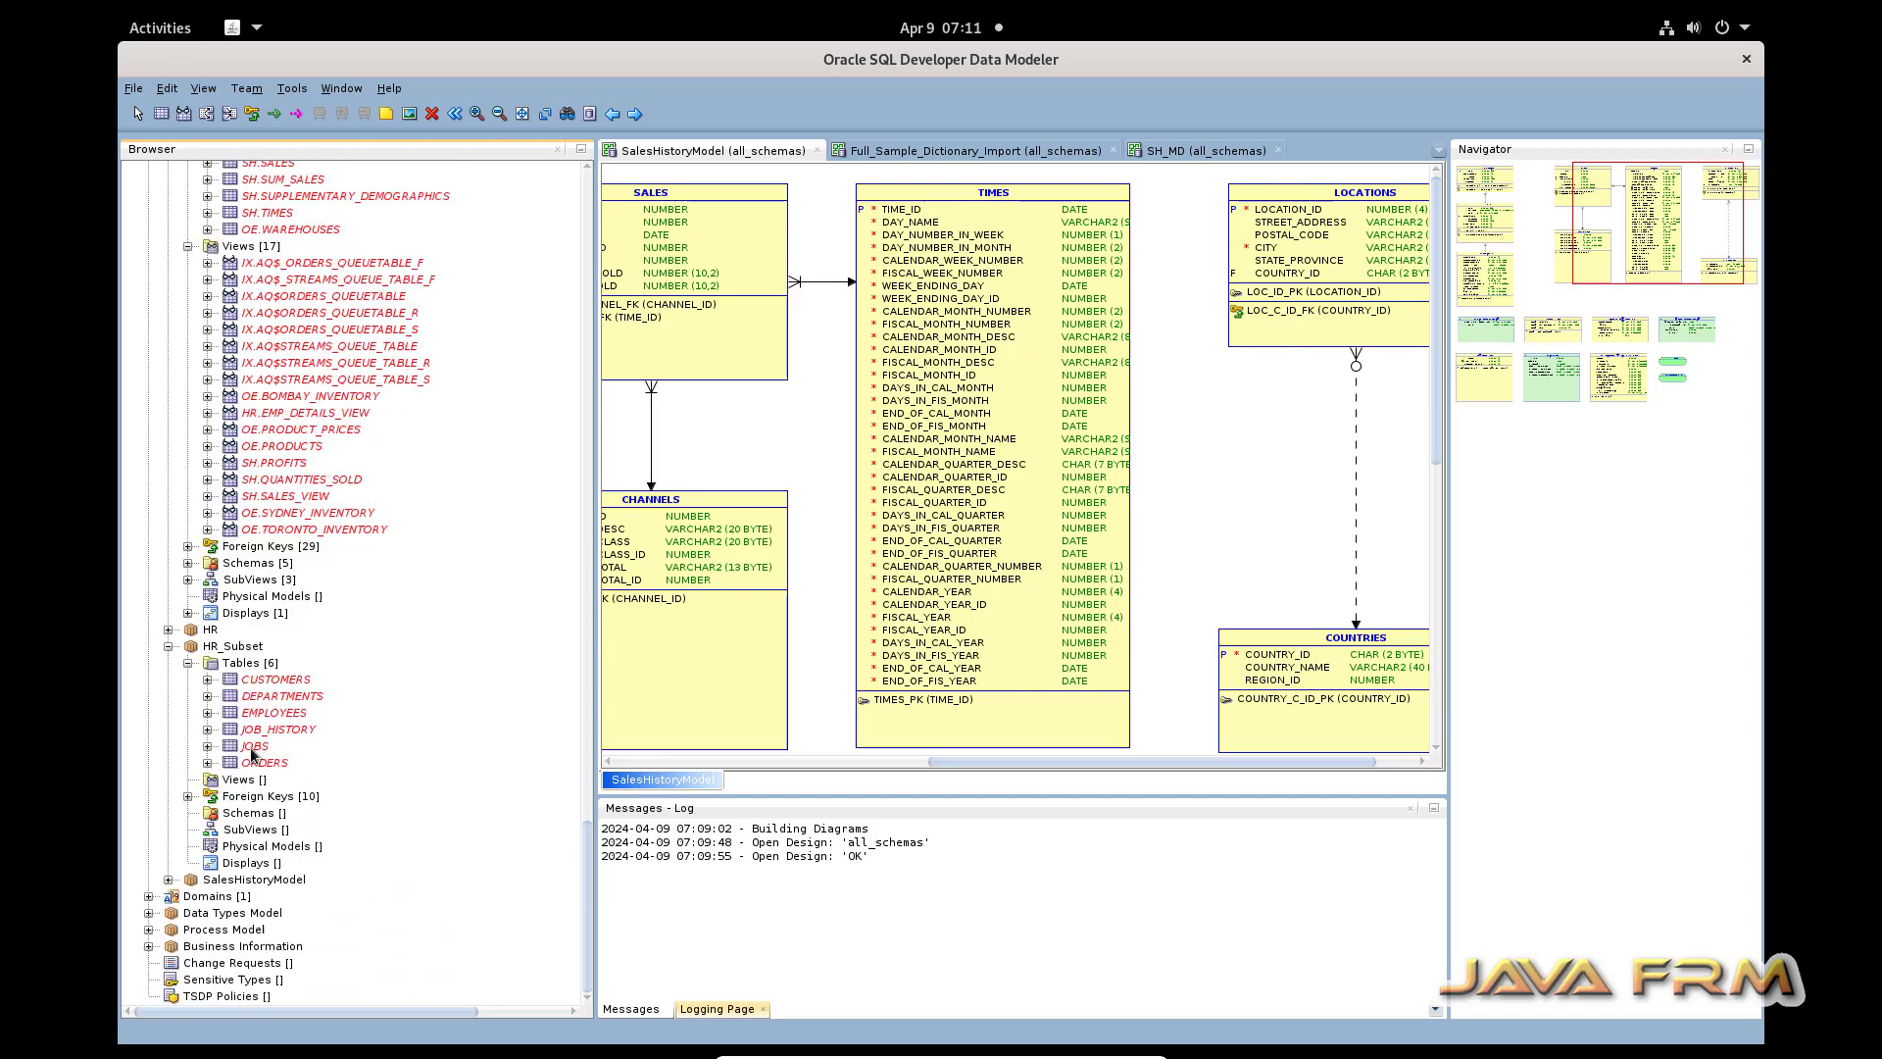
click(188, 796)
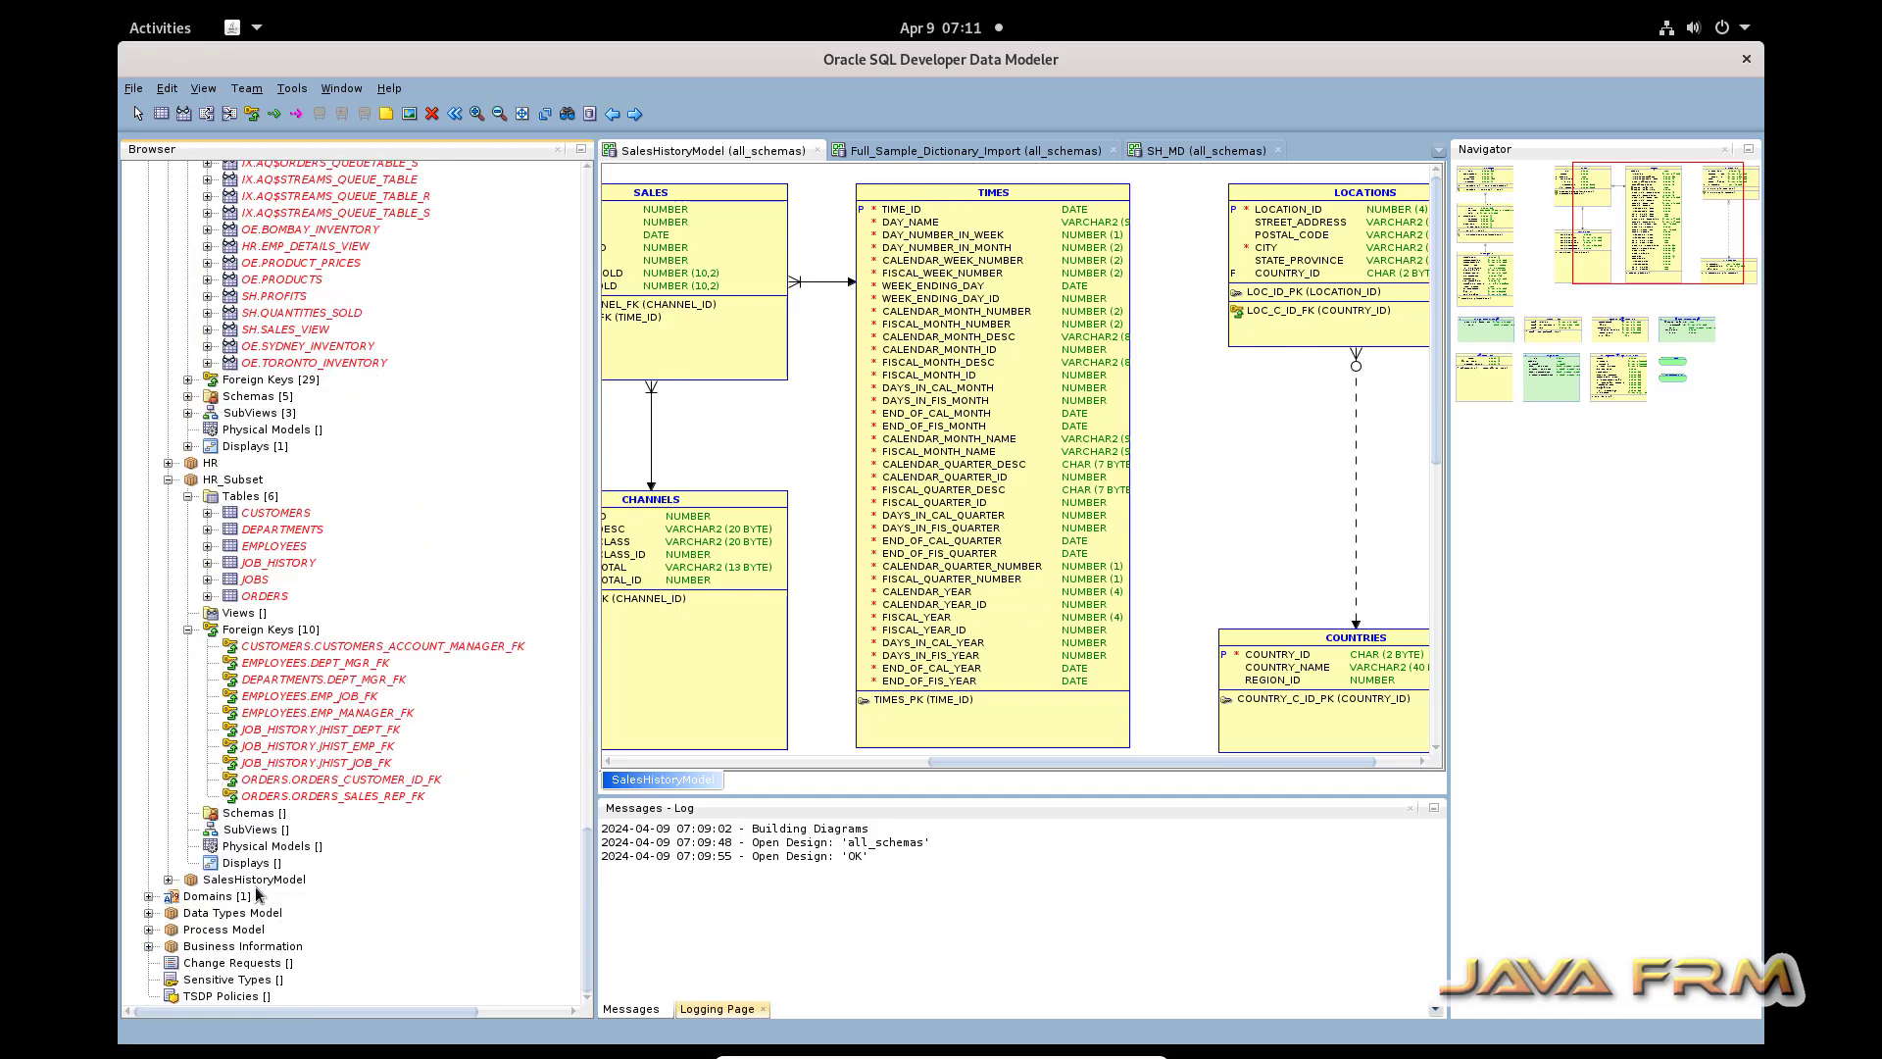
Expand Domains and the Data Types Model to inspect its Structured, Collection and Predefined Structured Types.
click(149, 896)
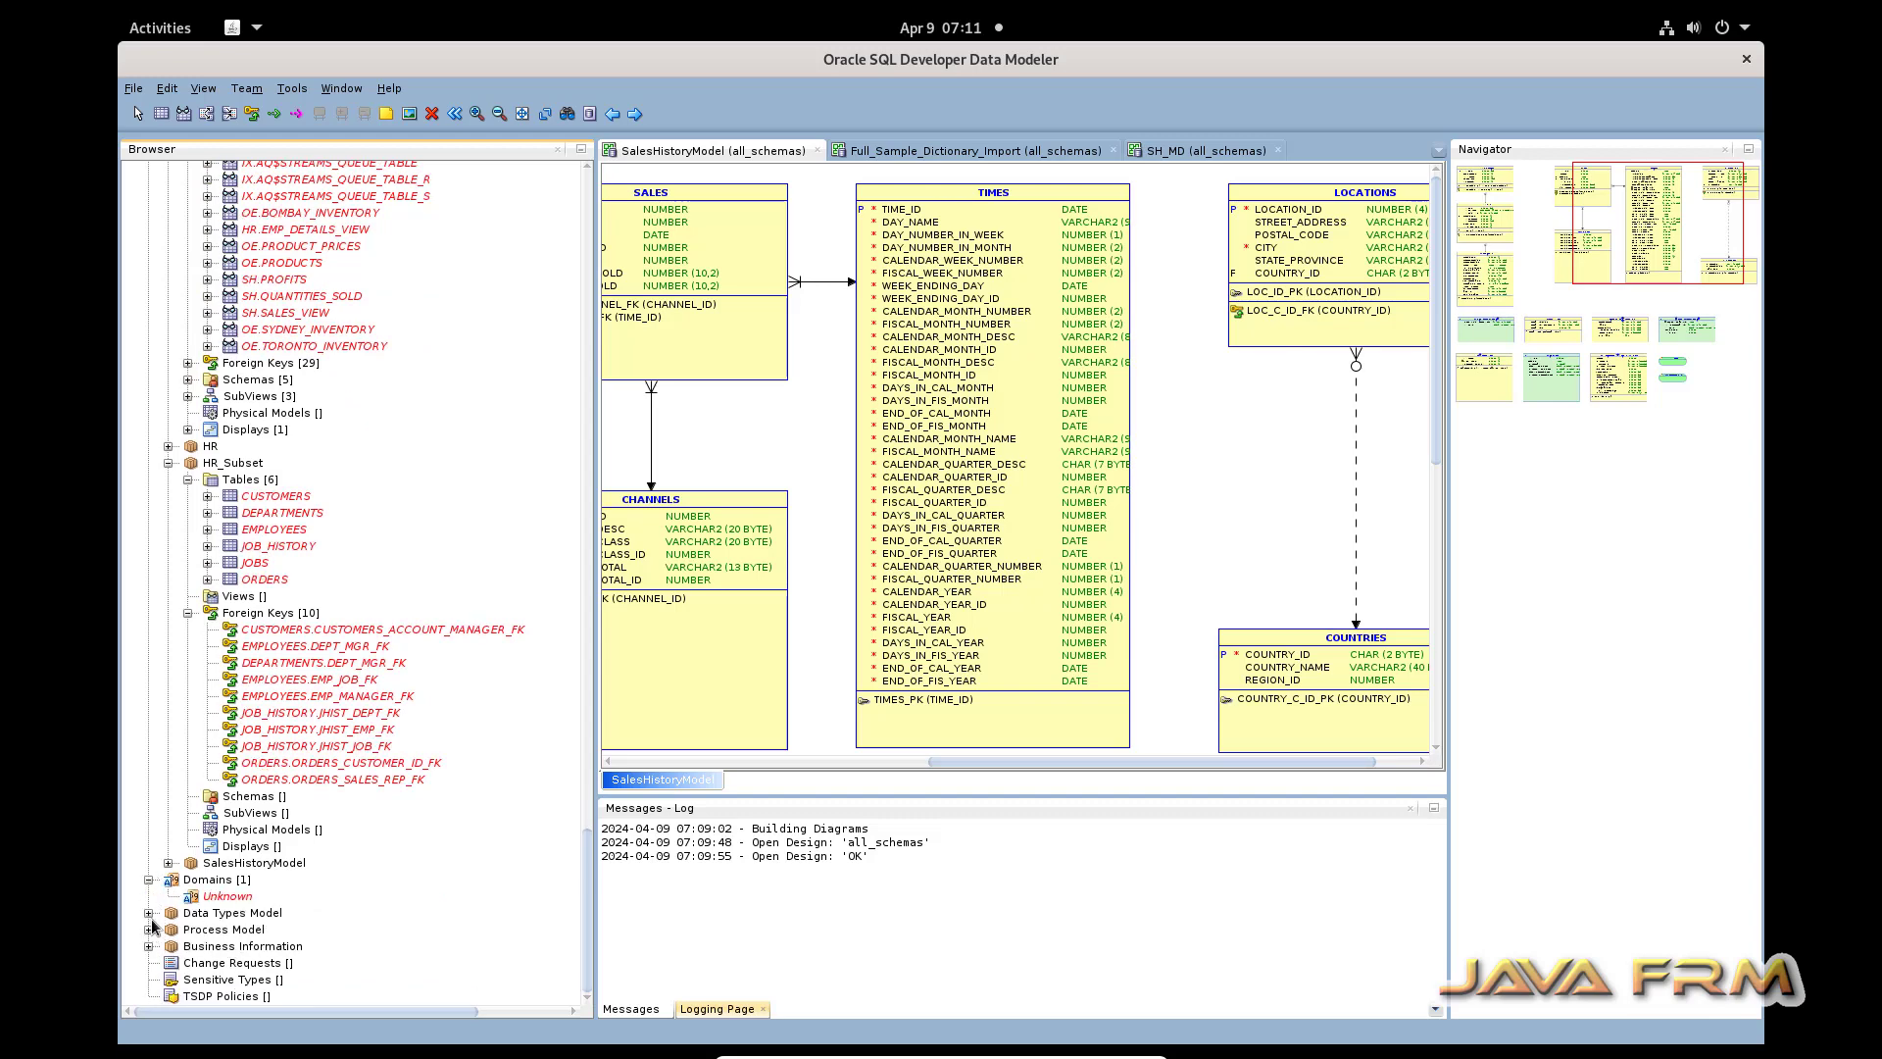
click(150, 914)
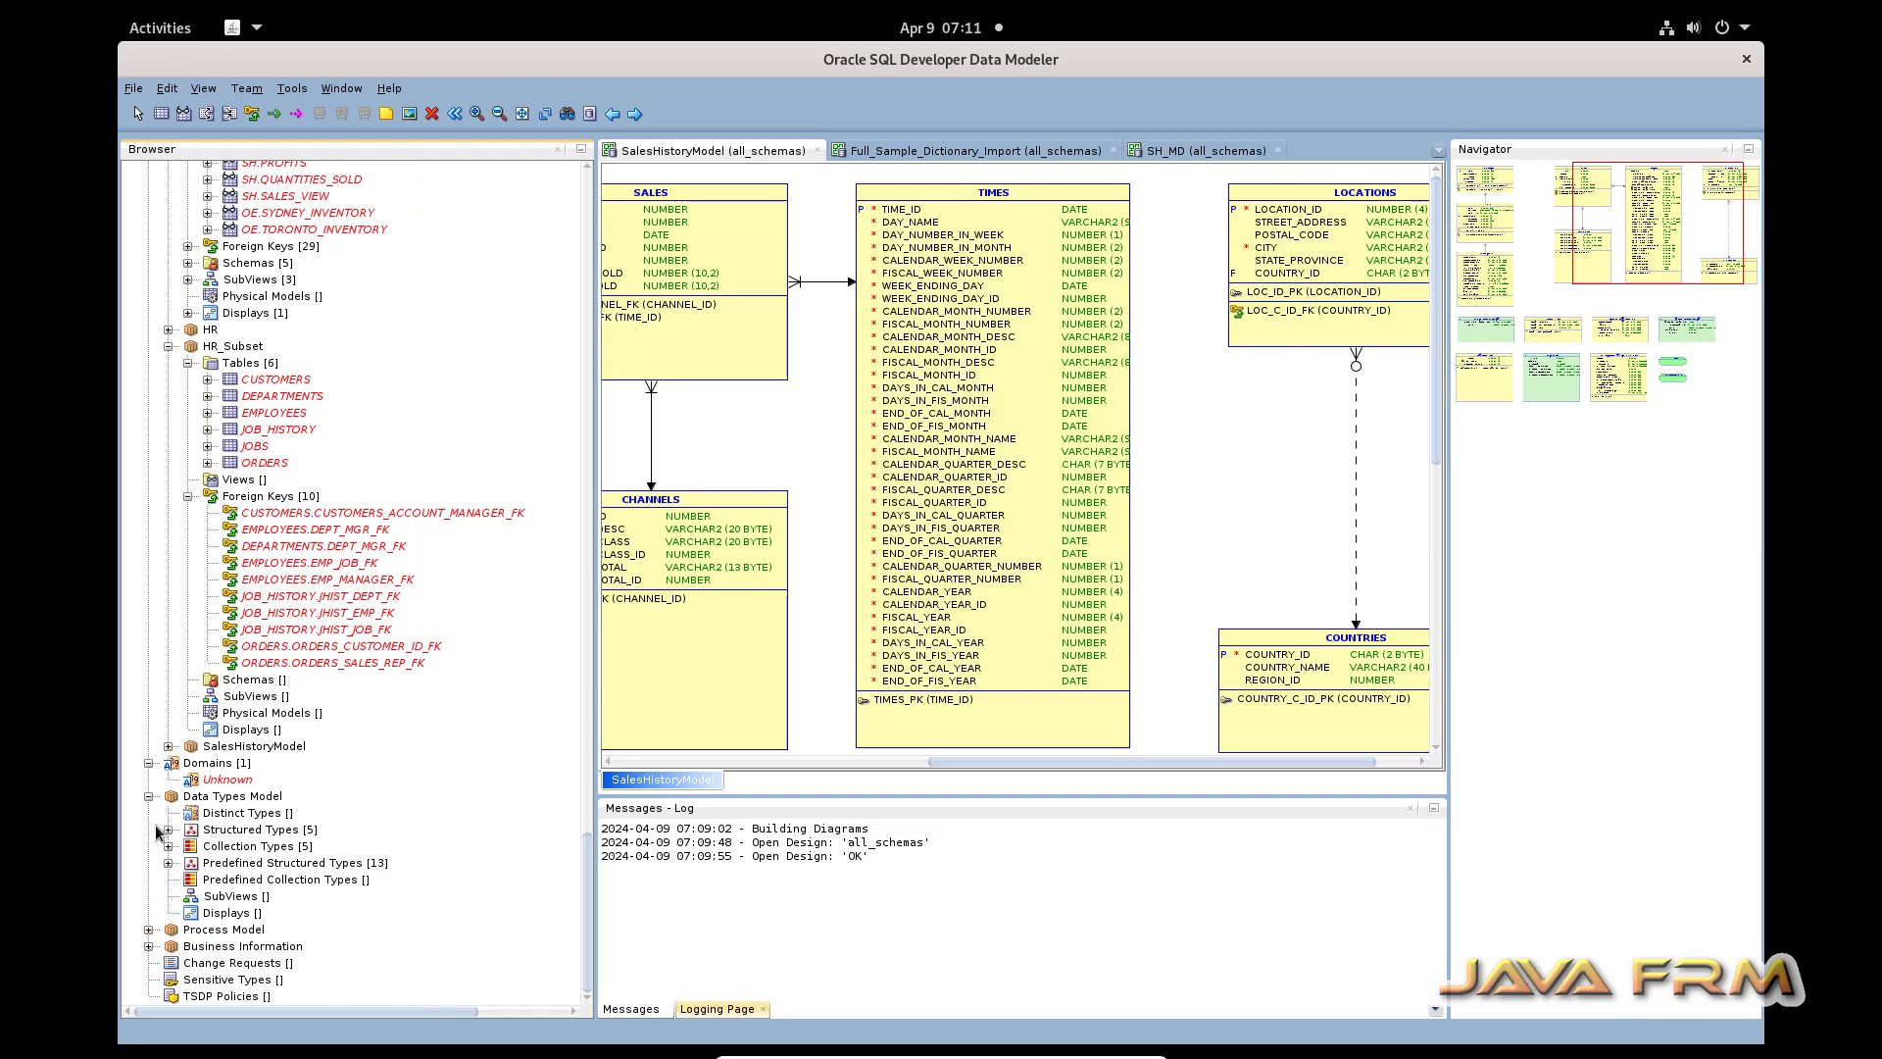
click(168, 830)
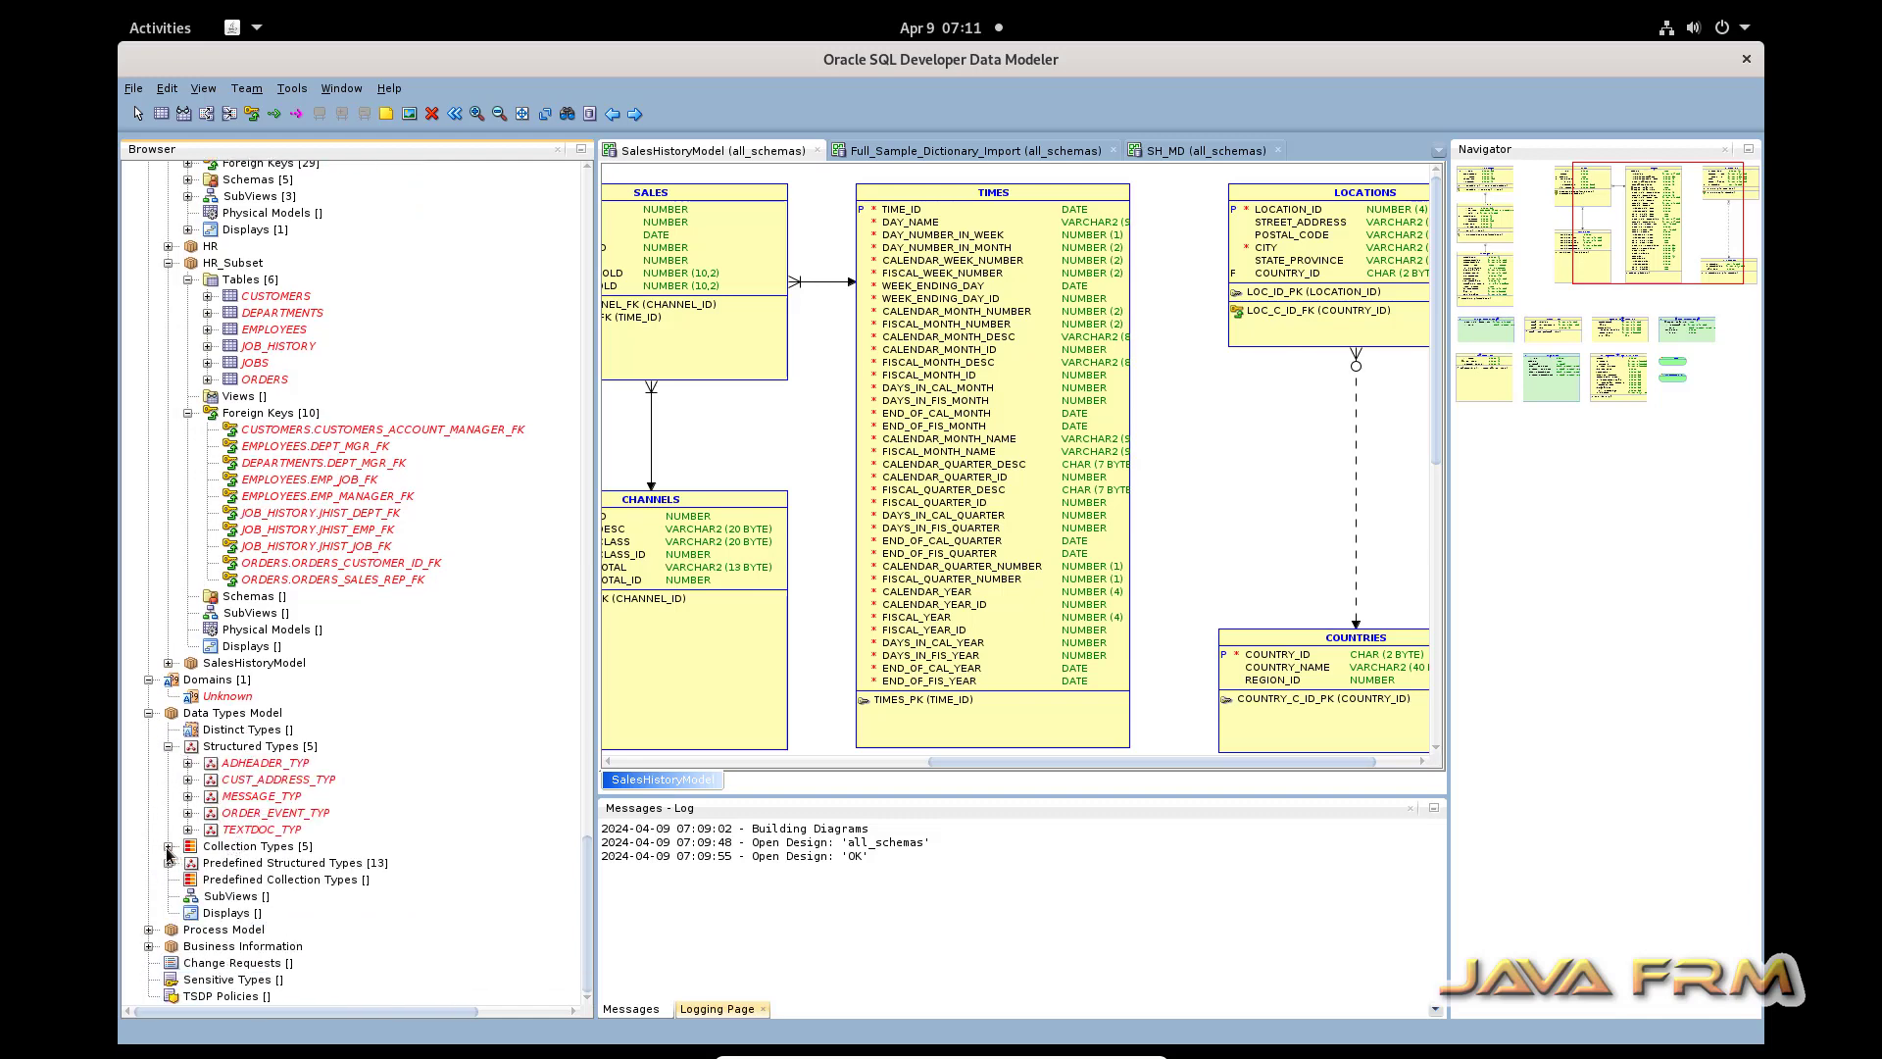
click(169, 849)
click(170, 862)
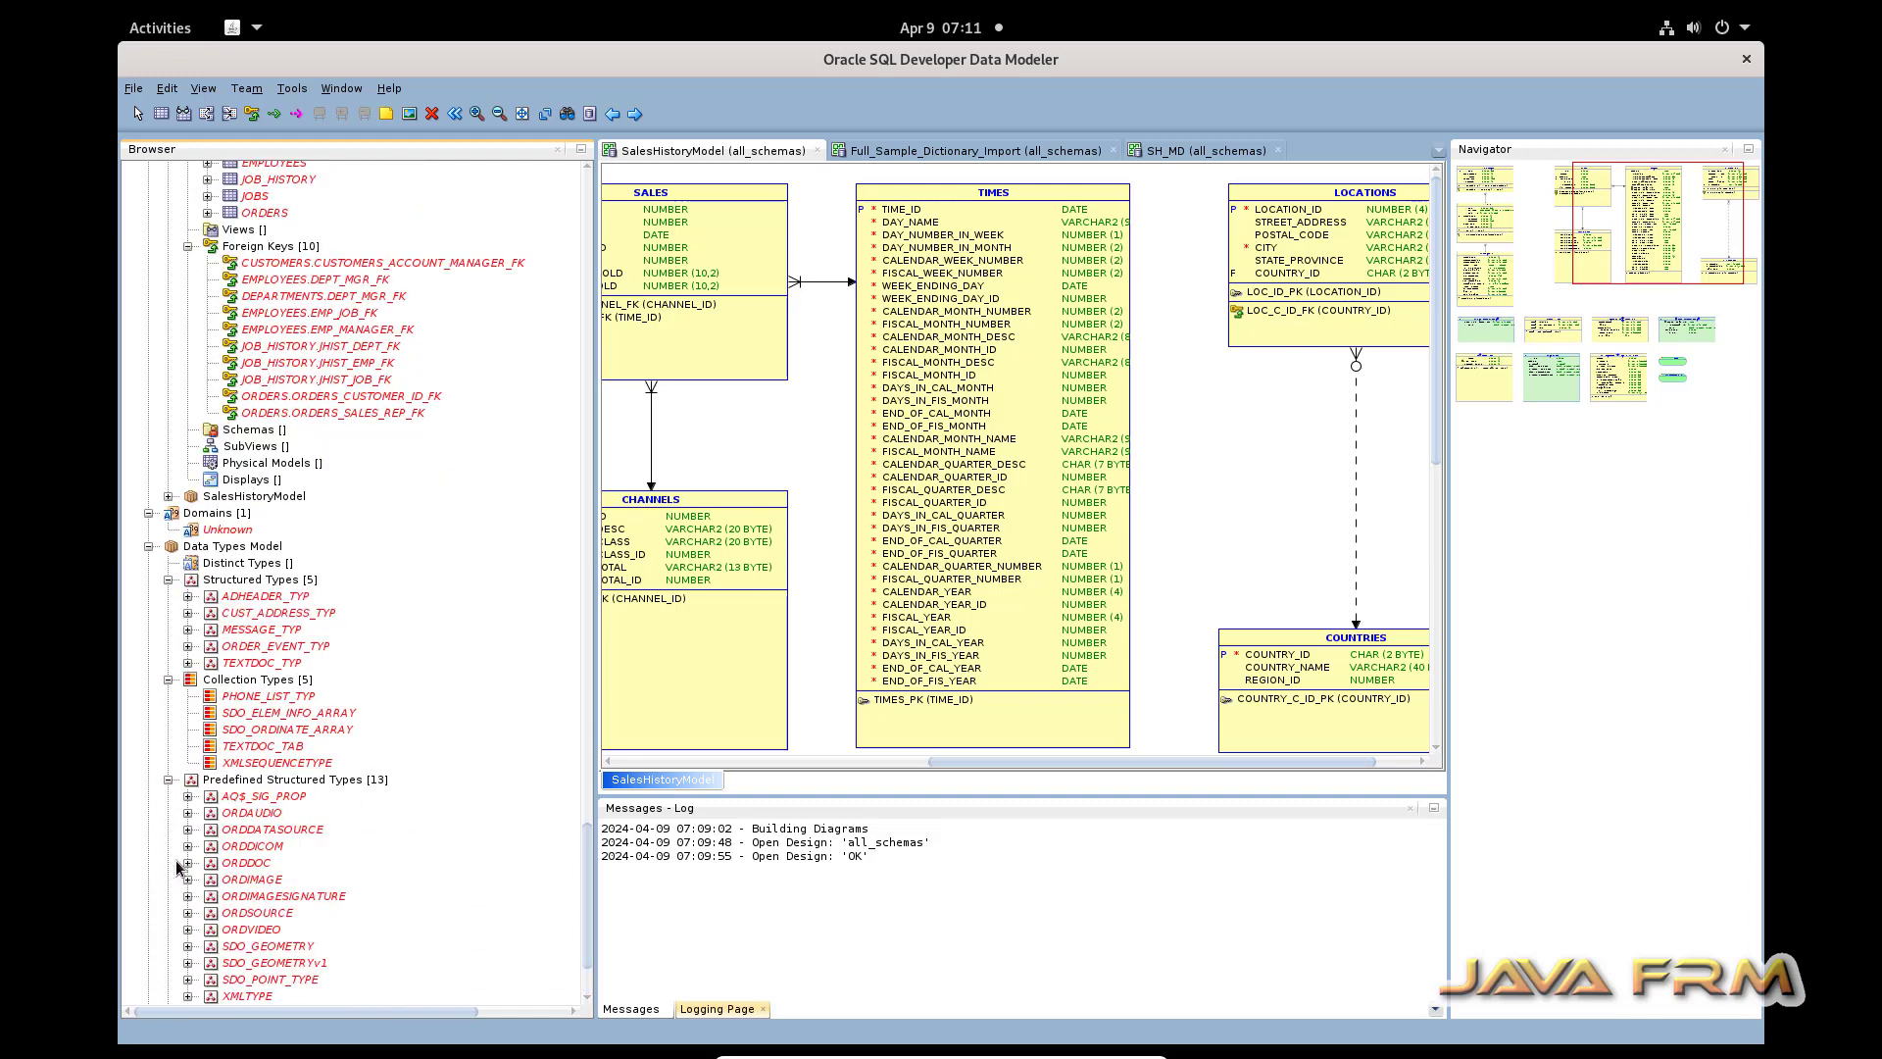
scroll(277, 825, down, 3)
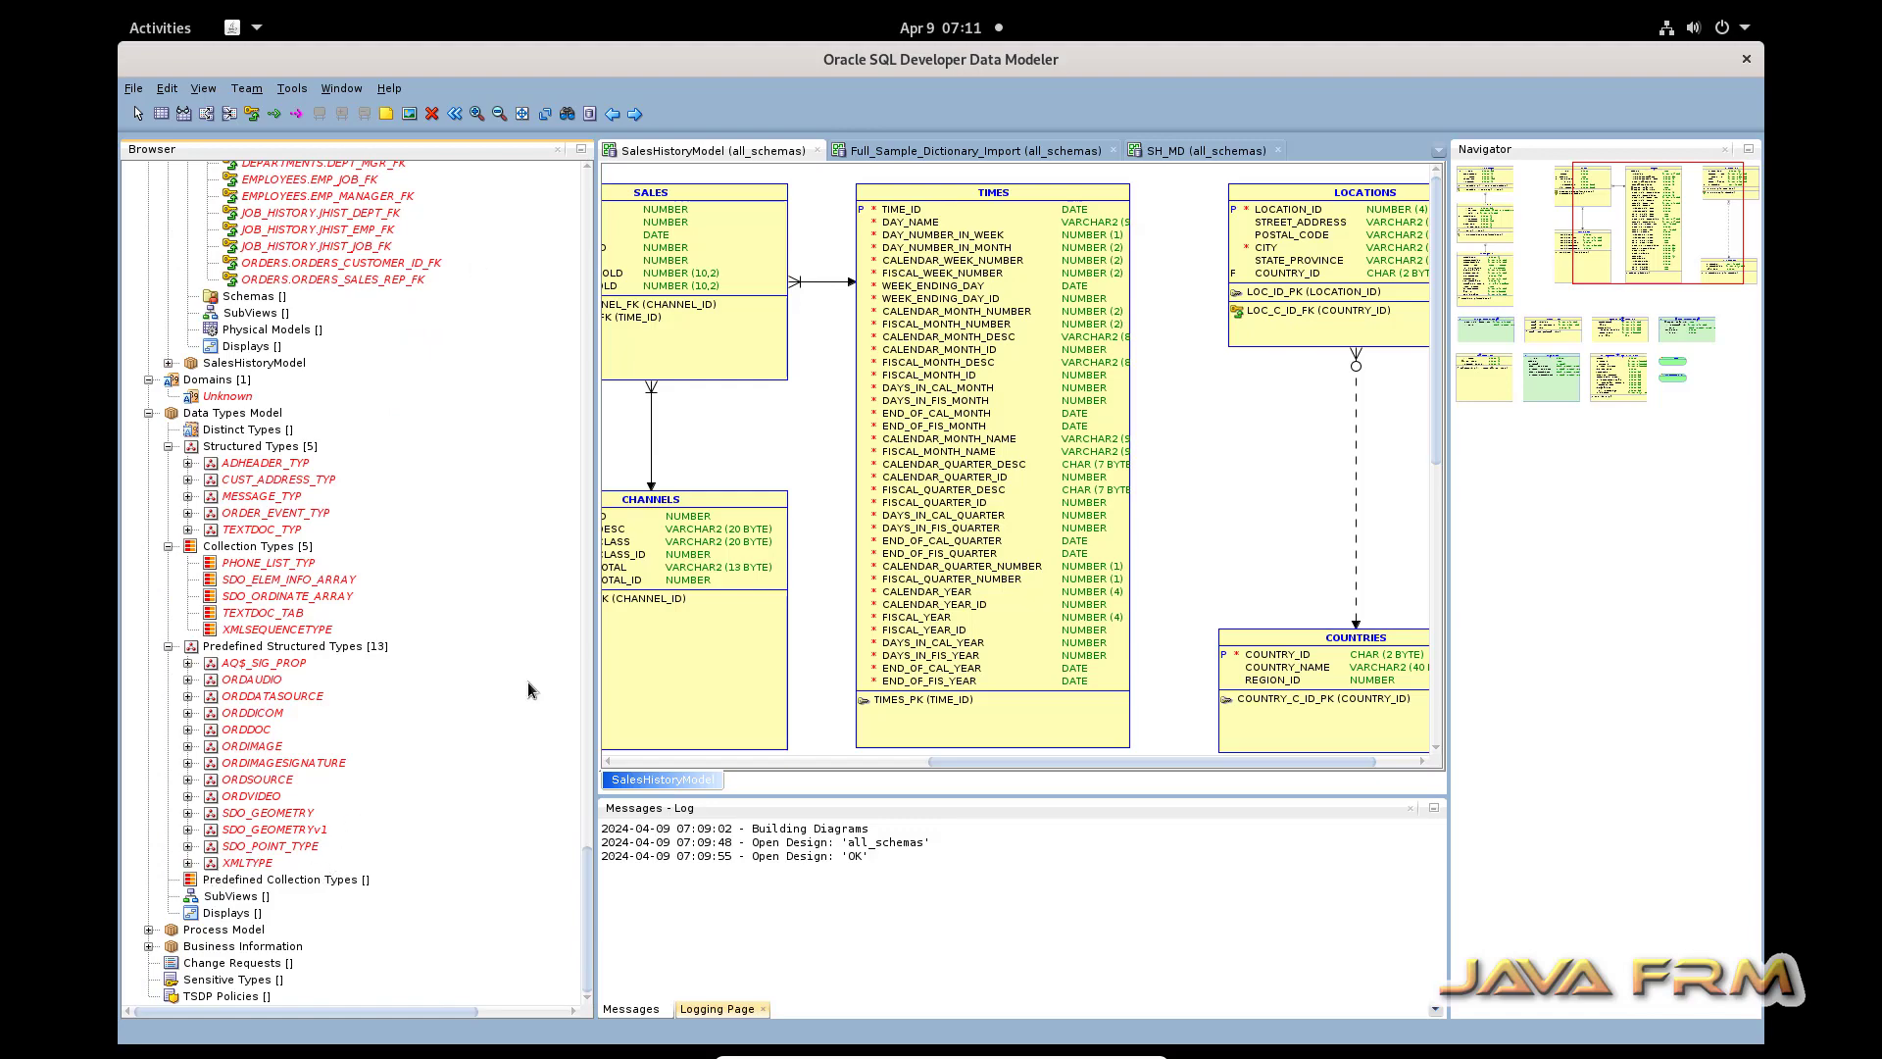
Return to the Logical Model in the Browser tree and collapse its Entities and Relations.
scroll(333, 911, up, 15)
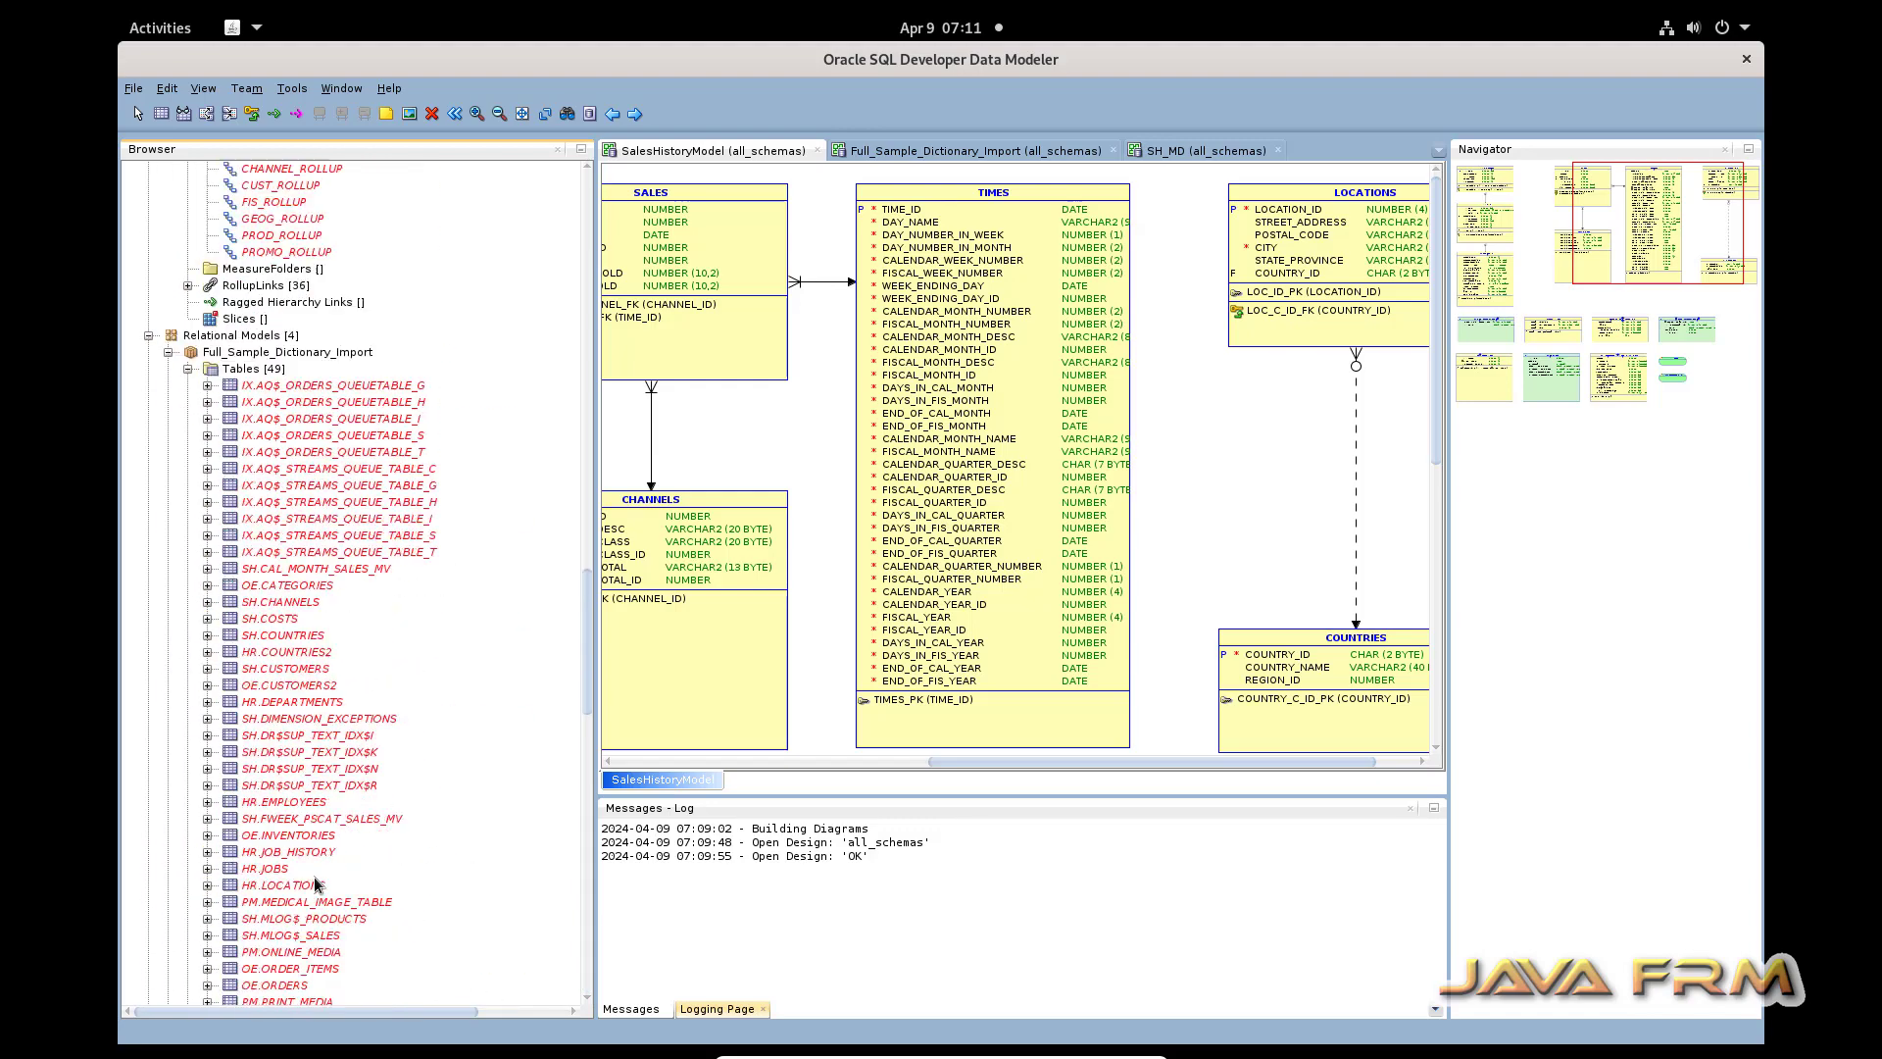
scroll(309, 892, up, 15)
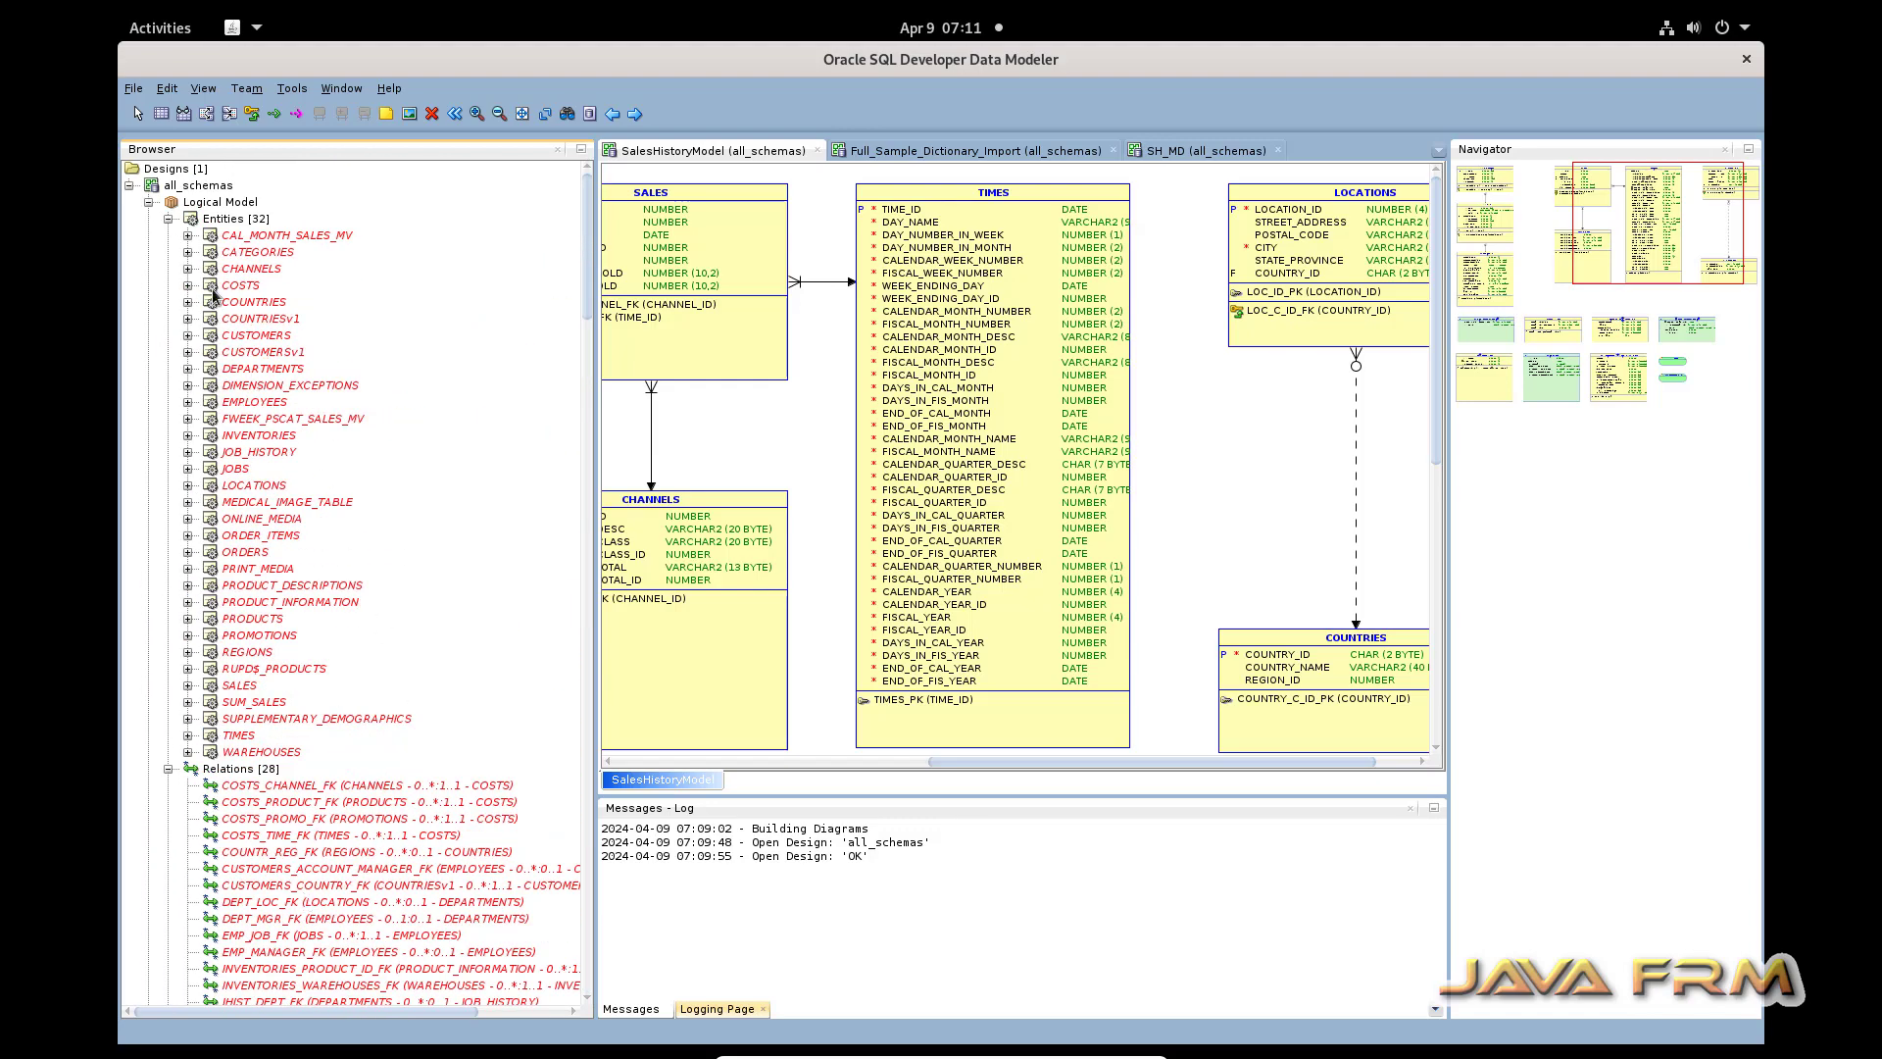
click(168, 219)
click(169, 235)
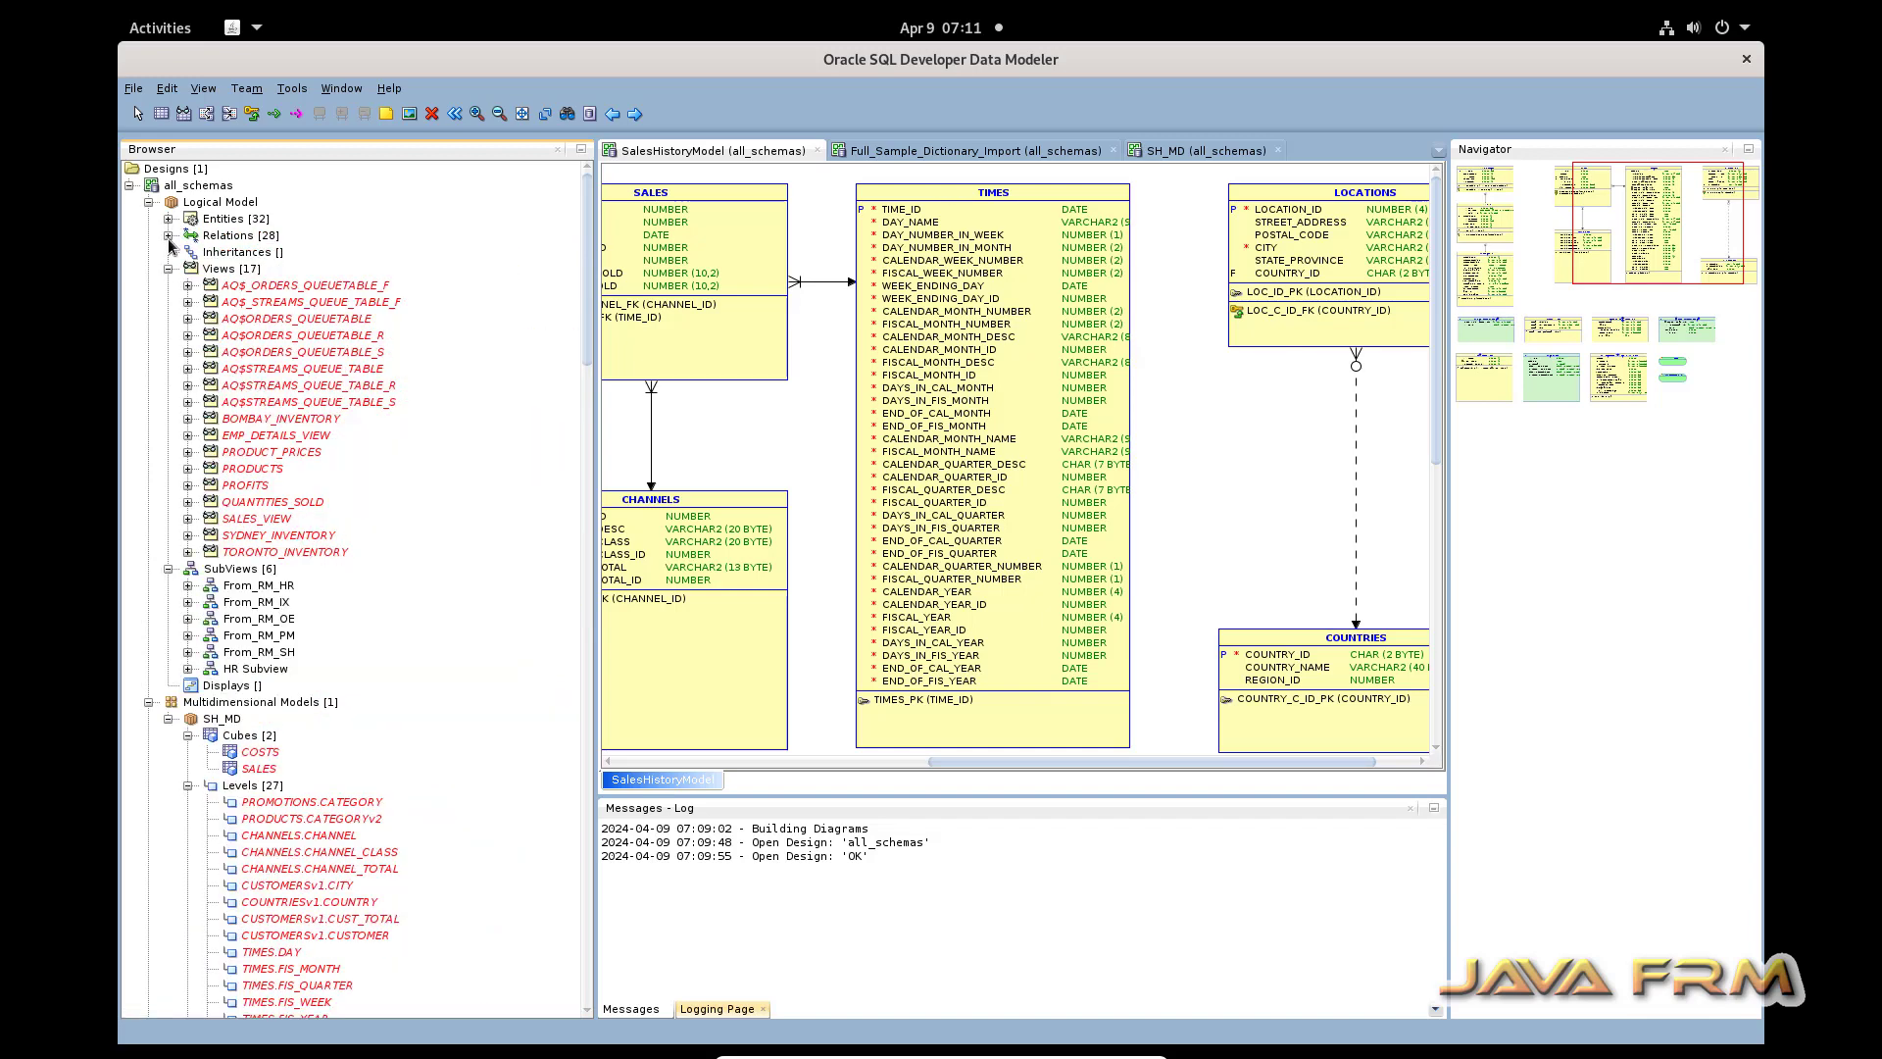
Collapse the Logical Model's Views and SubViews, and collapse the whole all_schemas design in the Browser tree.
click(168, 268)
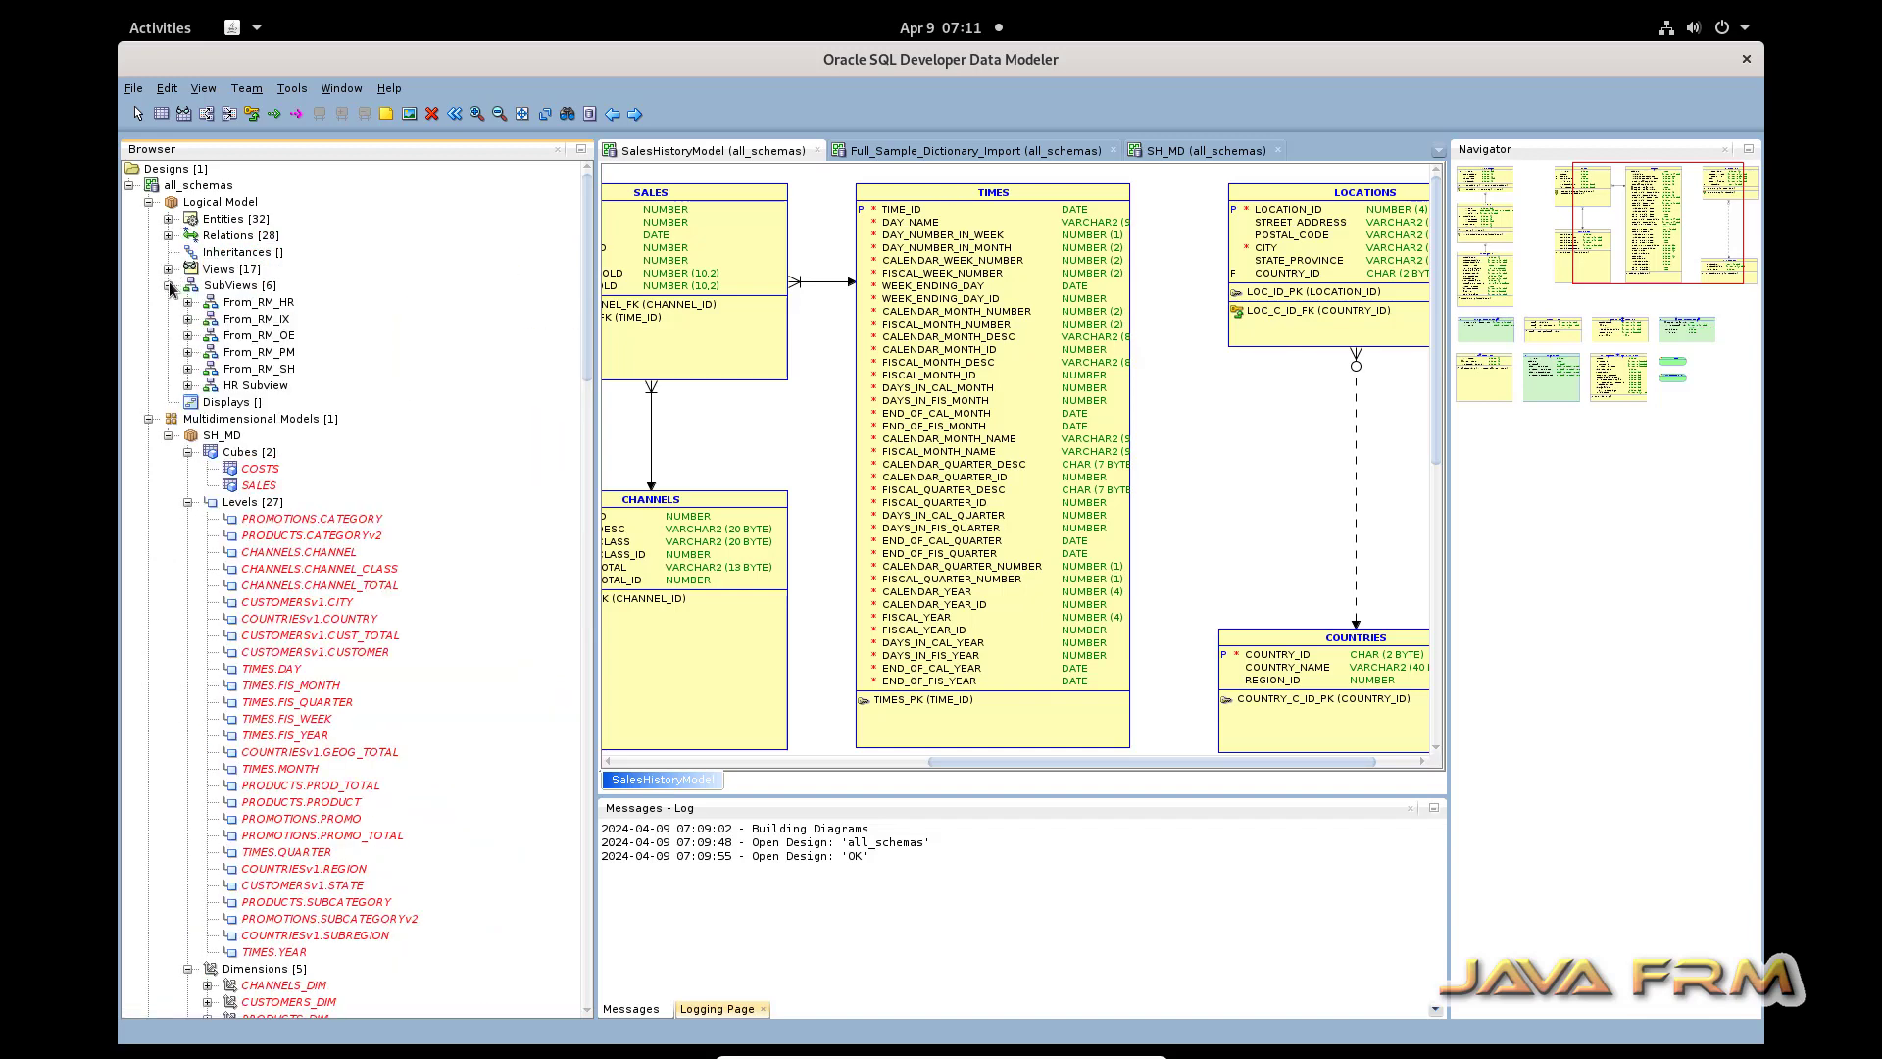
click(169, 285)
click(129, 185)
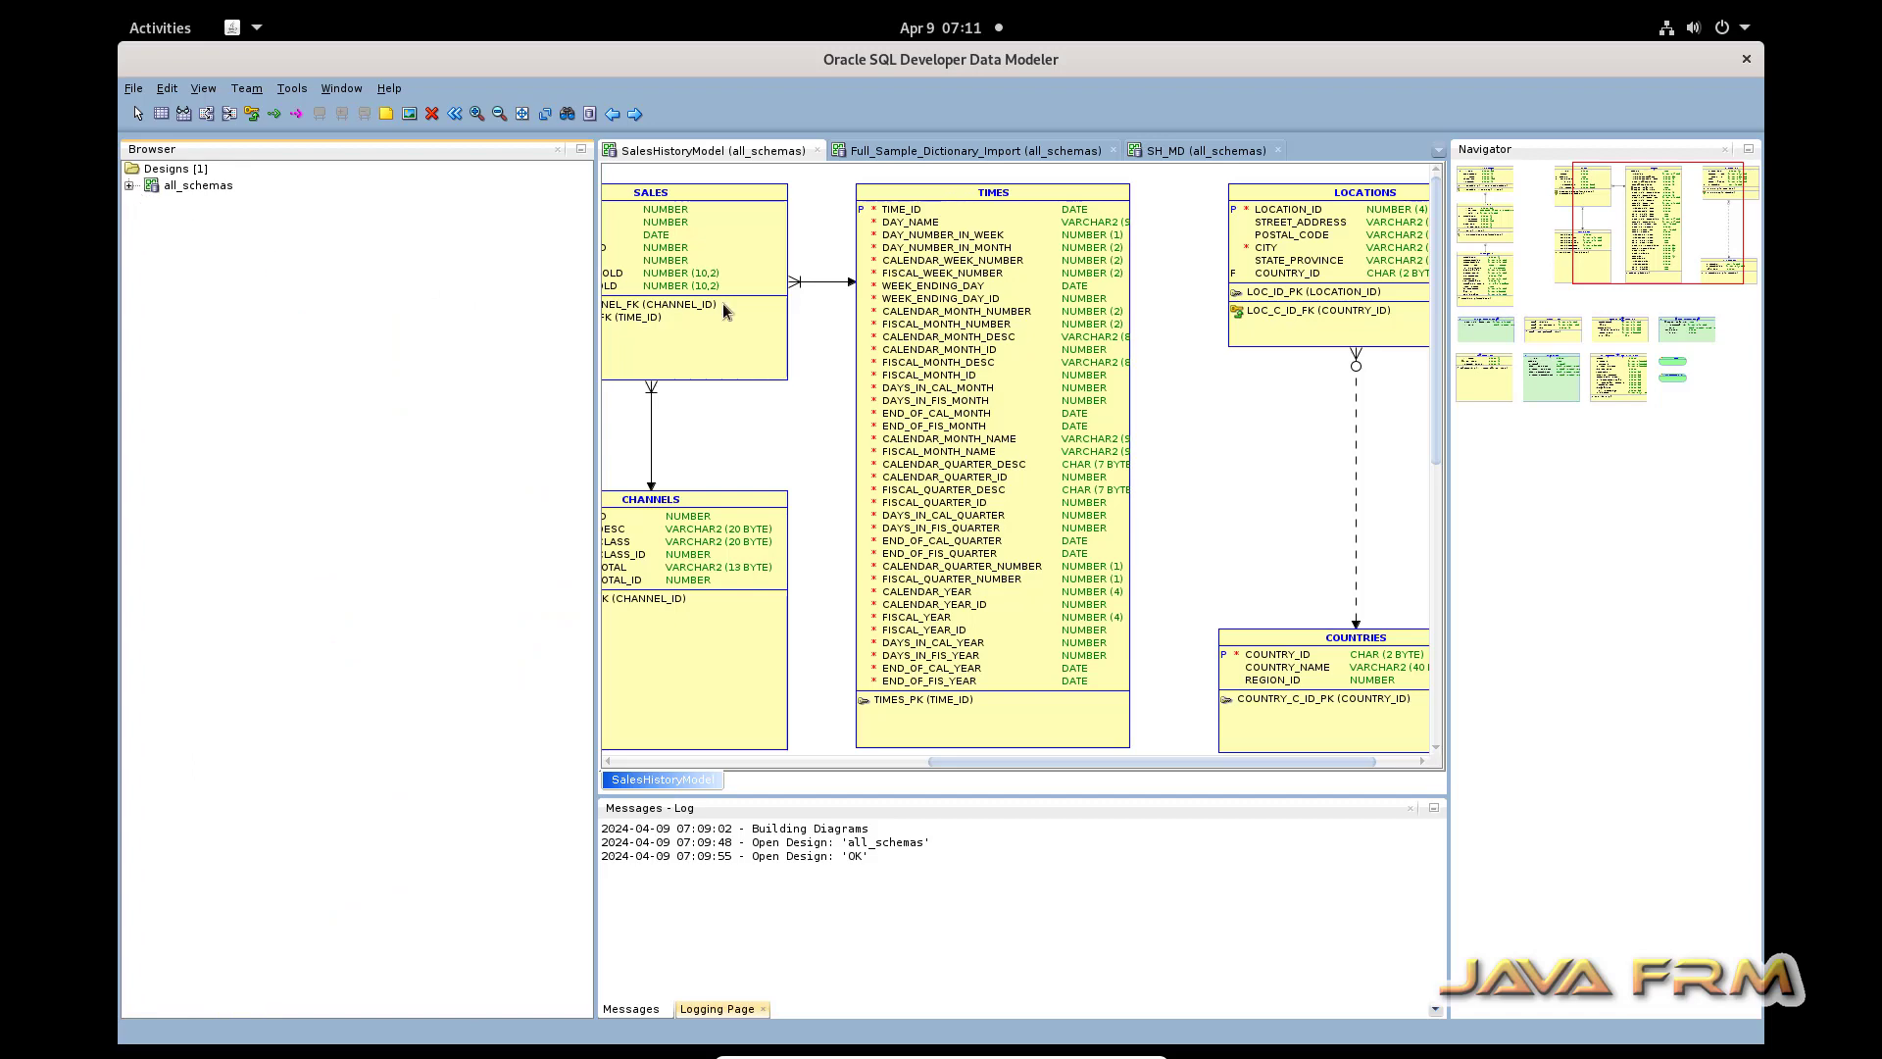
Close the SH_MD, Full_Sample_Dictionary_Import and SalesHistoryModel diagrams.
click(1211, 150)
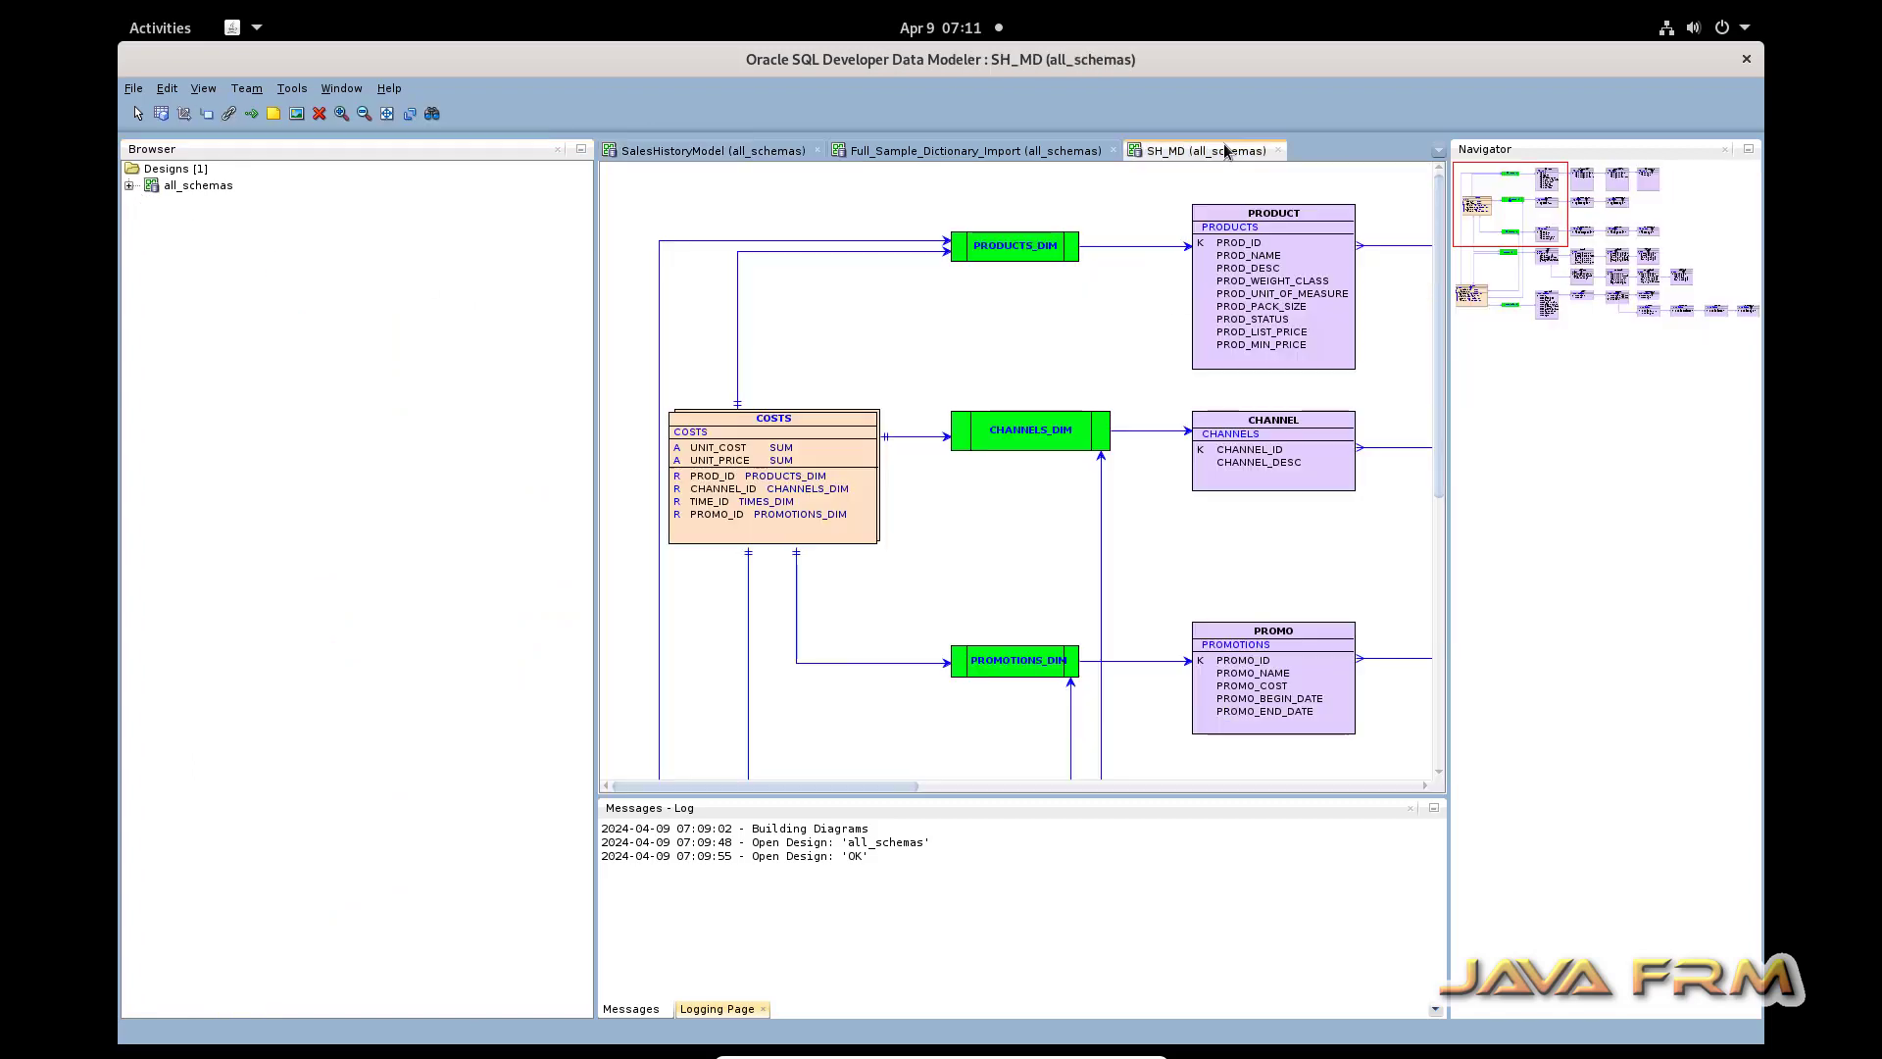
click(1278, 150)
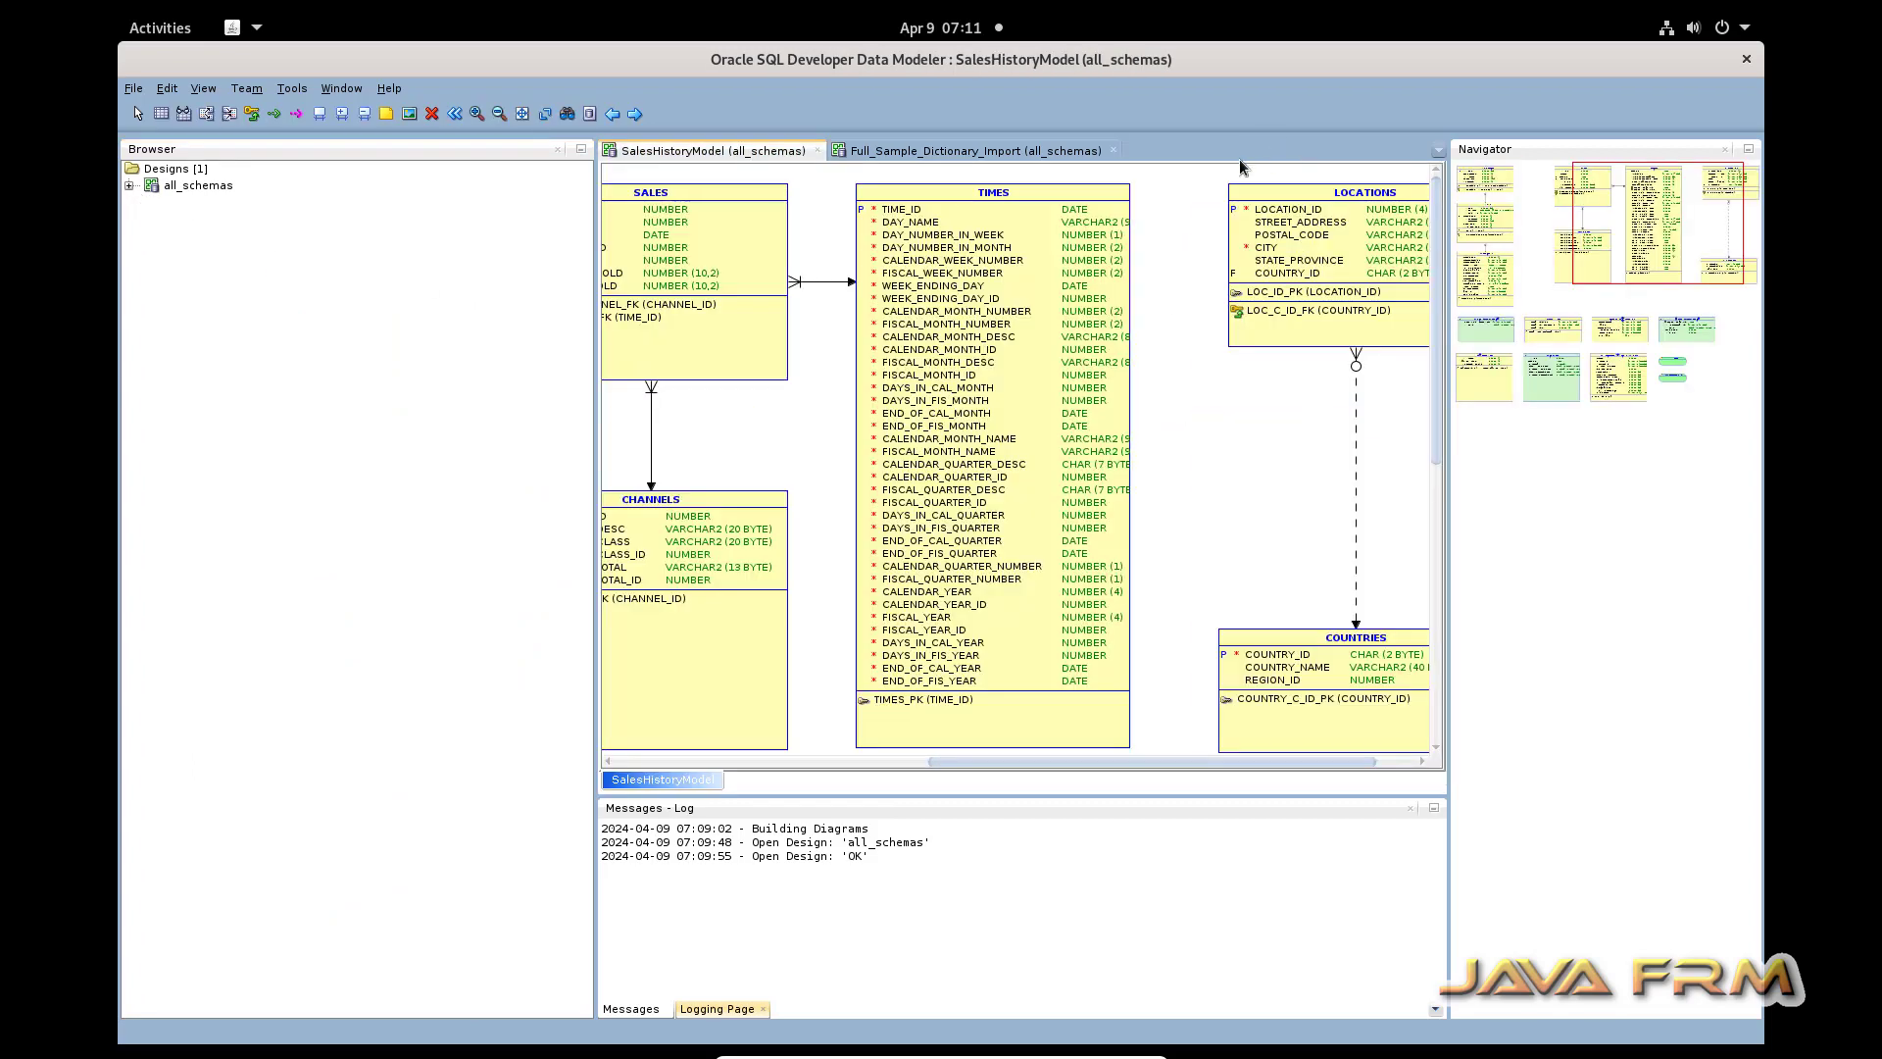
click(1113, 150)
click(817, 150)
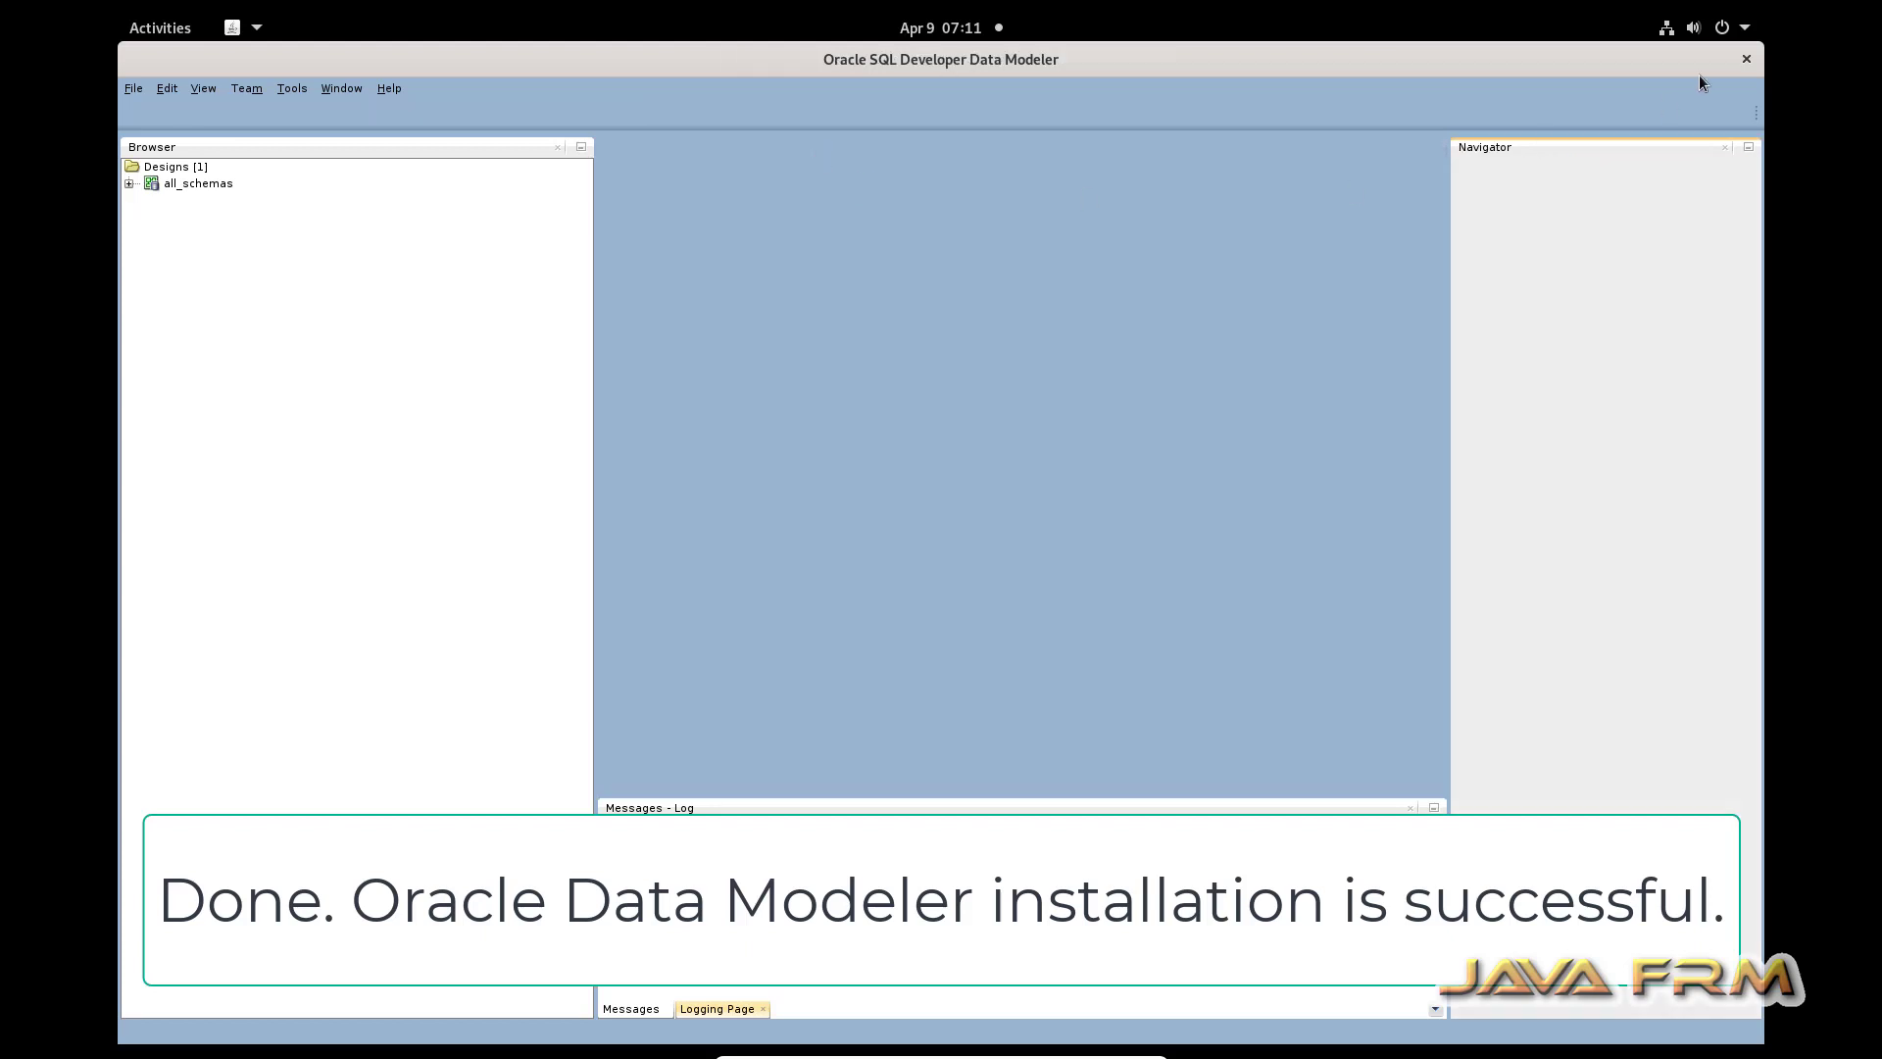
Exit Oracle SQL Developer Data Modeler without saving the all_schemas design.
click(1749, 60)
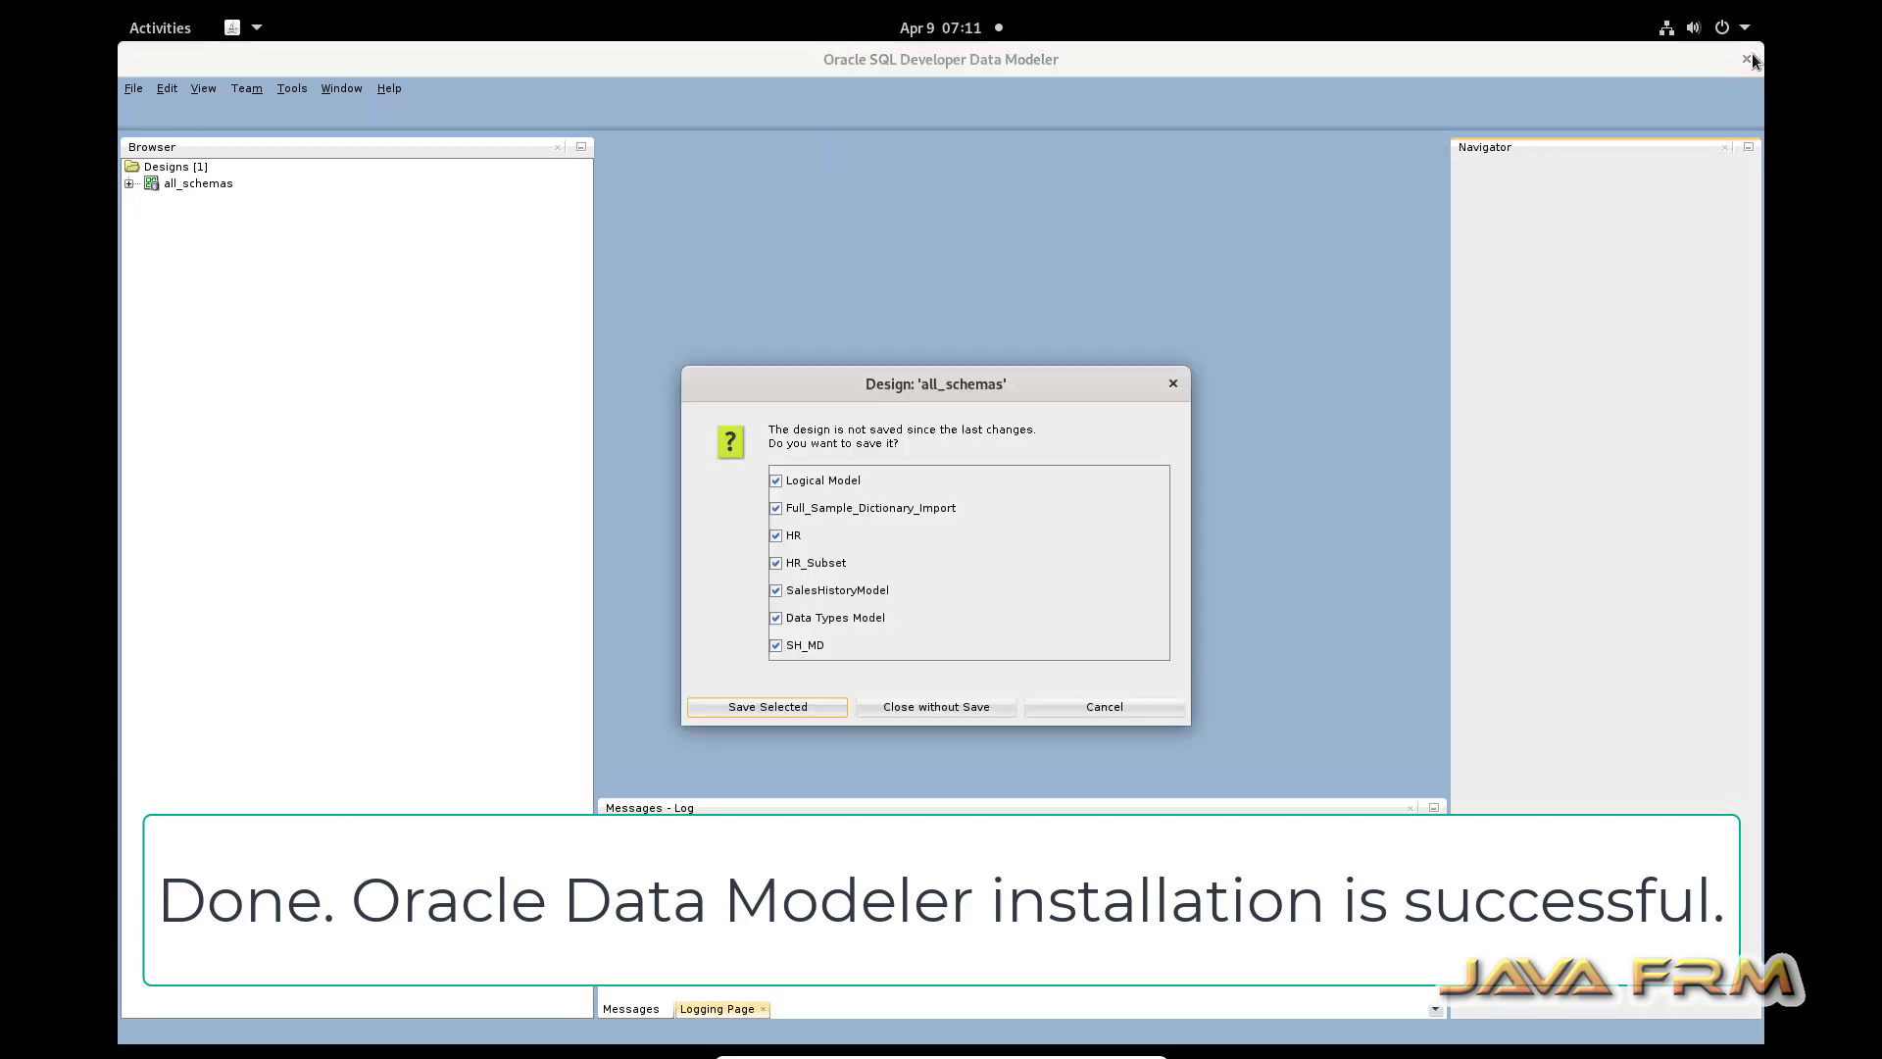
click(956, 704)
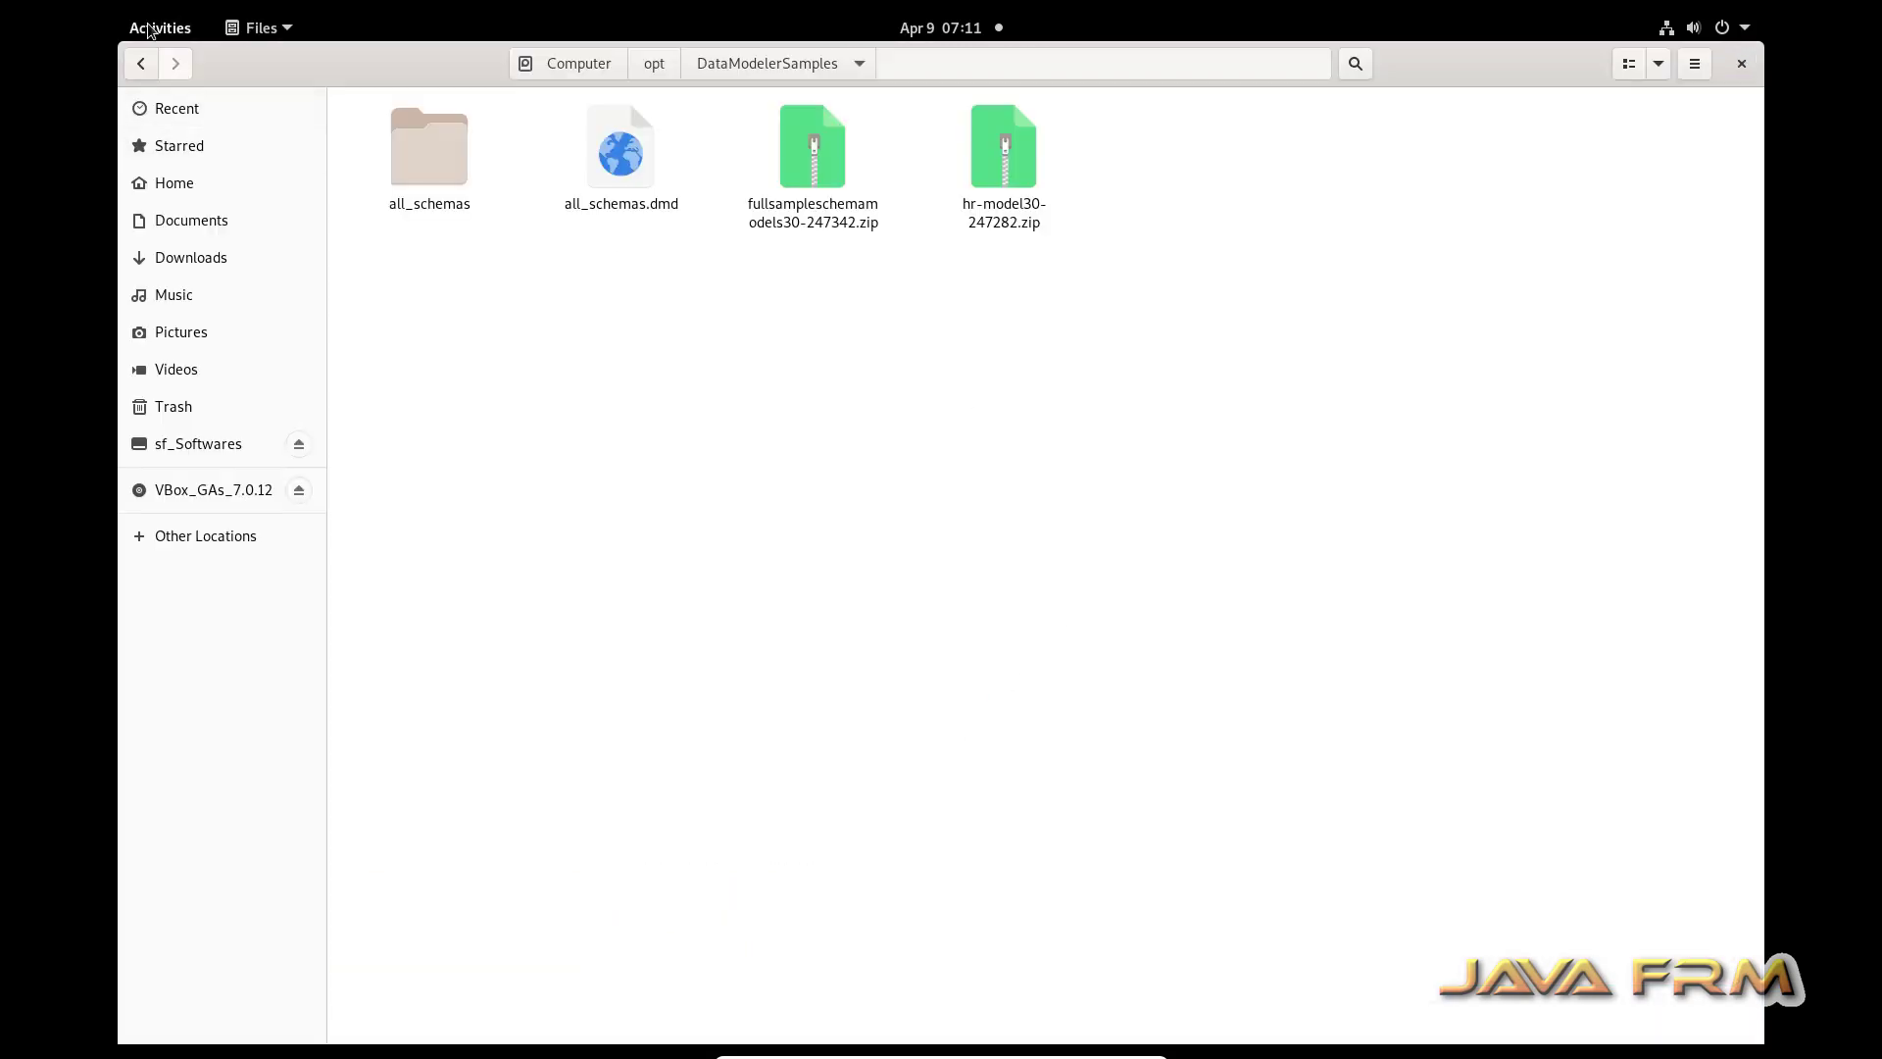